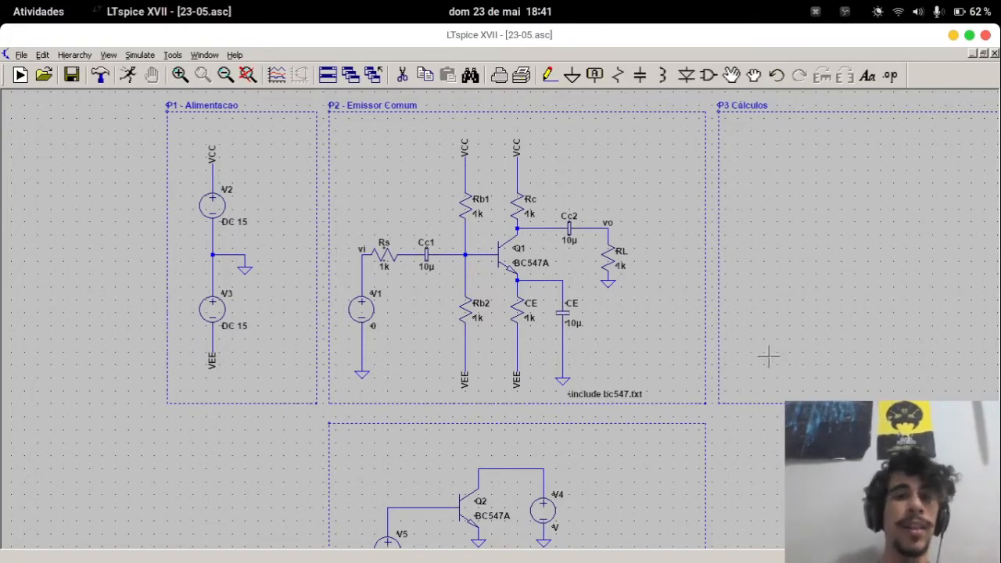
Rename the emitter resistor in the common-emitter circuit to RE
right_click(537, 303)
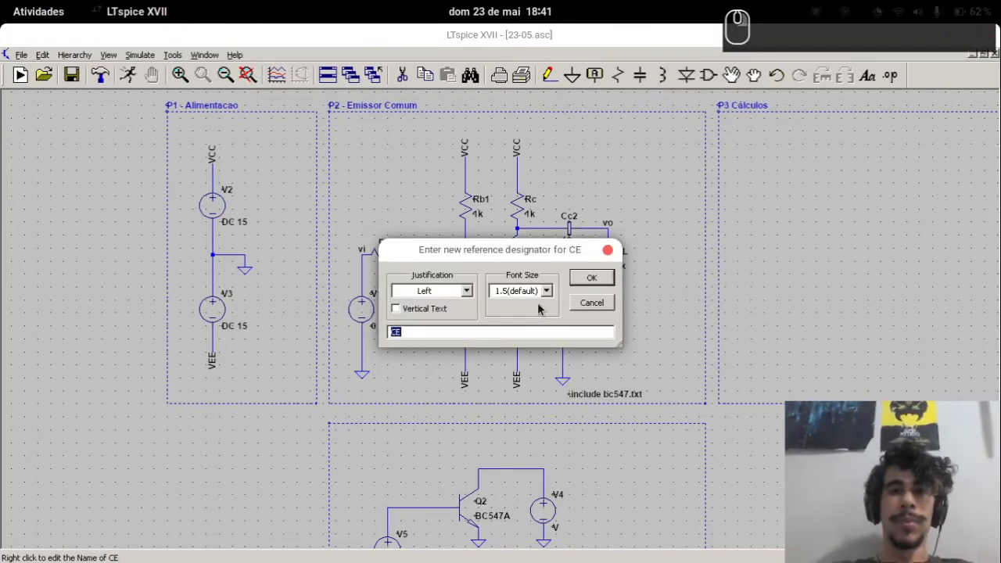
type("RE")
key("Return")
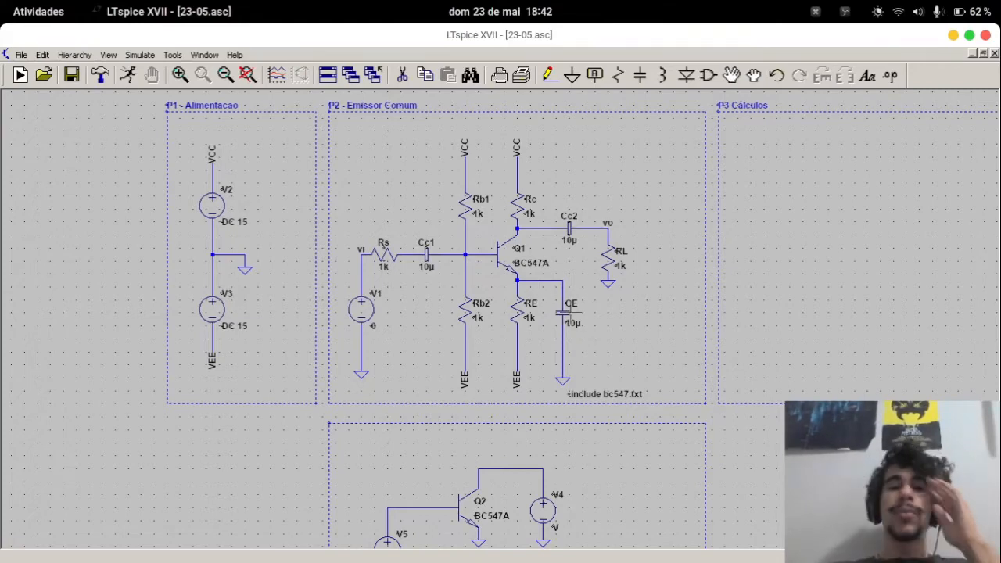
Set the value of source V5 in the P4 - Ensaio test circuit to DC 0.7
left_click_drag(629, 355, 599, 132)
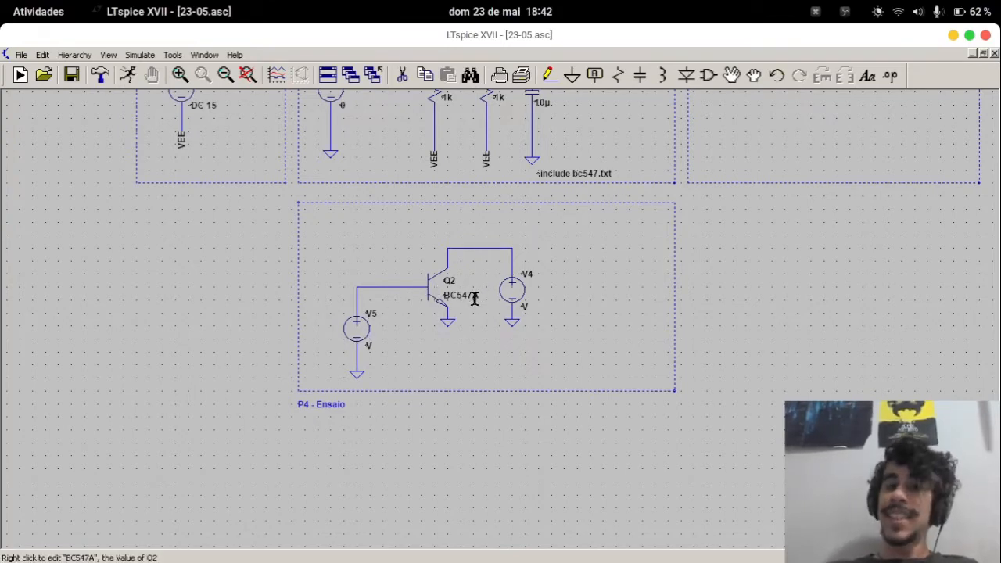
right_click(365, 353)
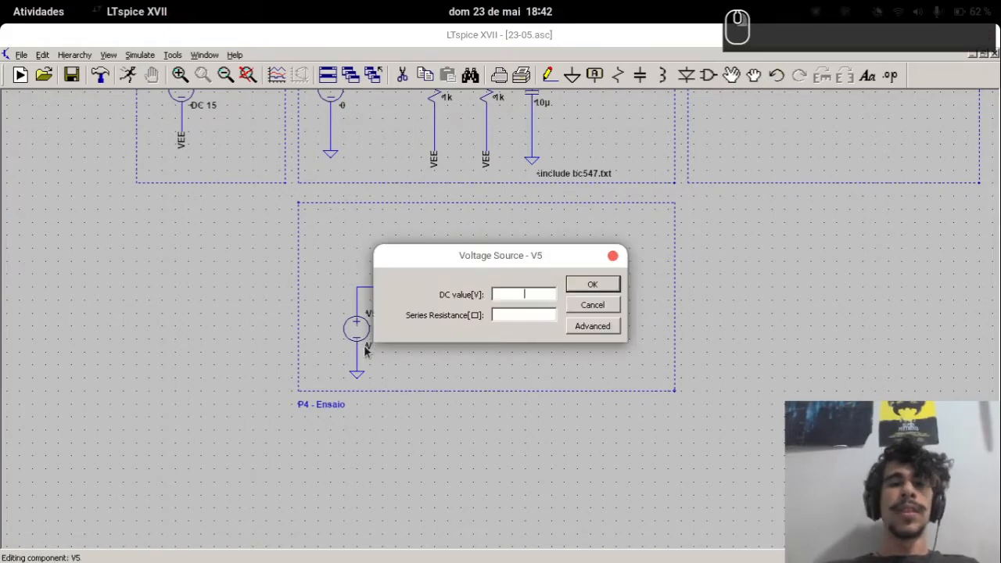
key("Escape")
key("Escape")
right_click(368, 347)
type("0")
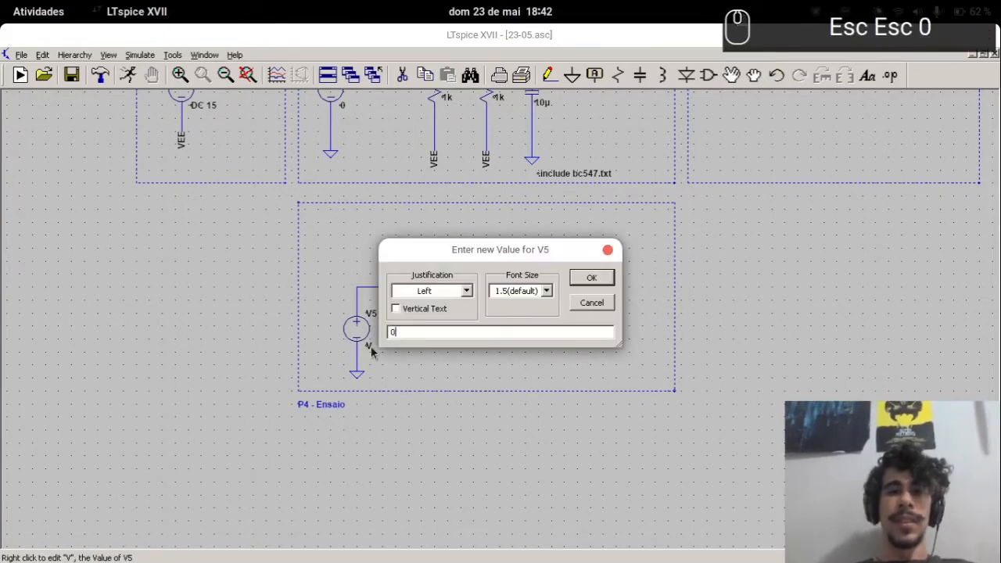
type("DC 0.7")
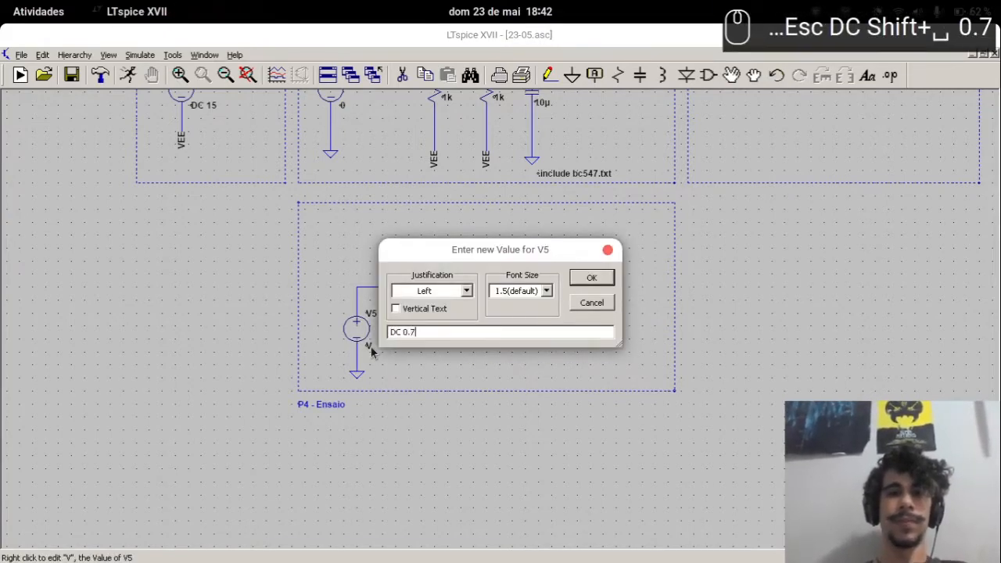
key("Return")
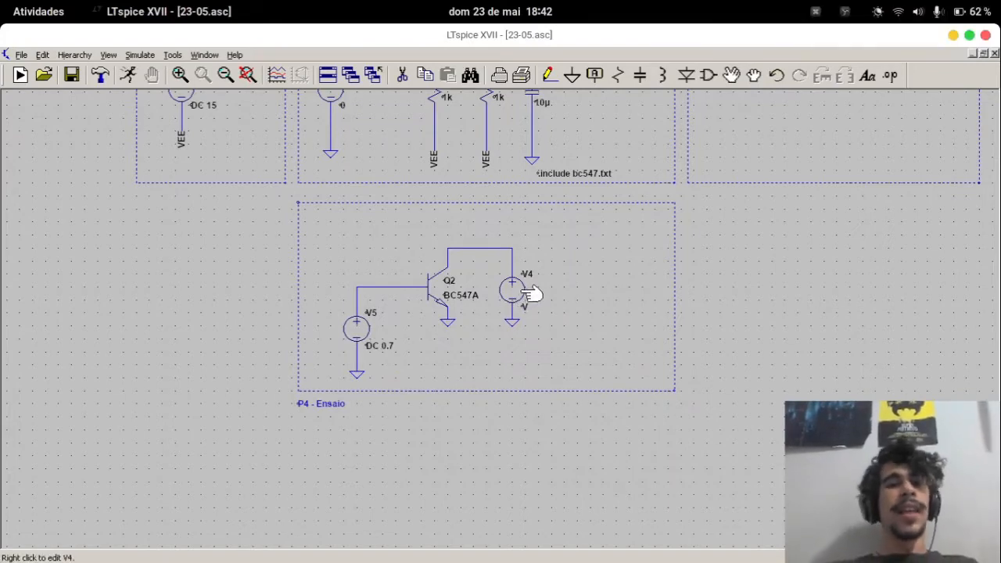
Add the SPICE directive ".dc lin V4 0 10 10m" below source V4 in the P4 - Ensaio block
left_click(577, 270)
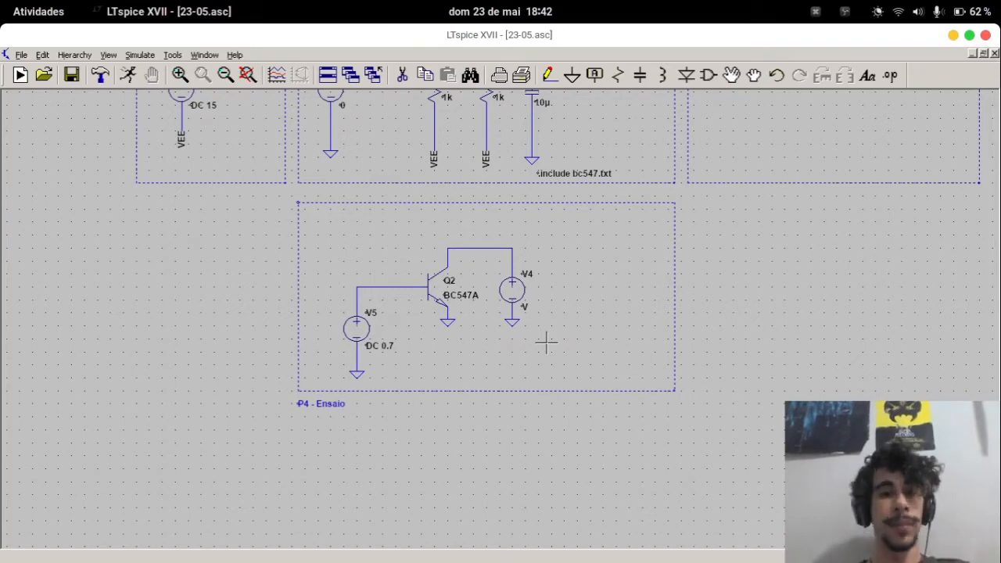
type("s")
type(".dc ")
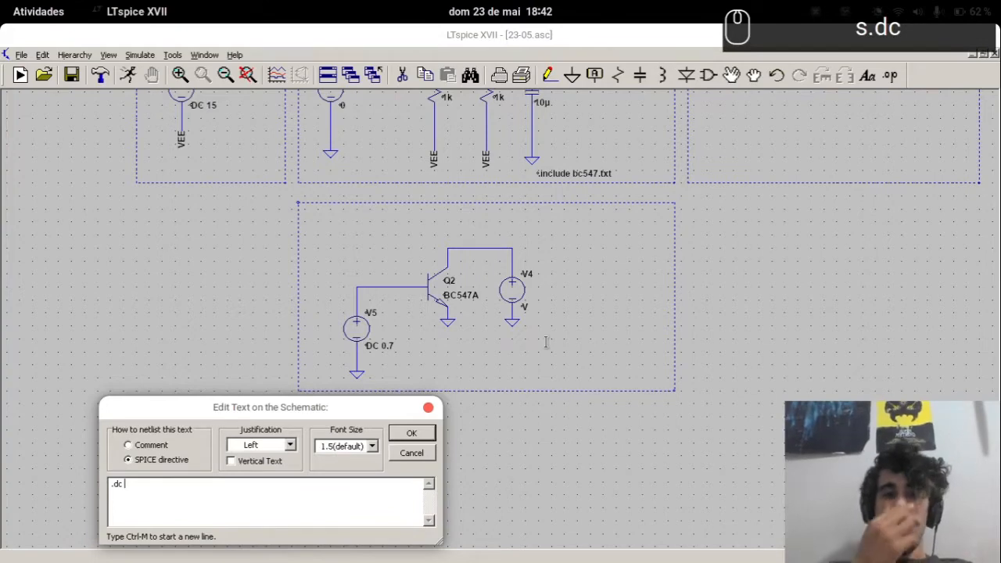
type("lin V")
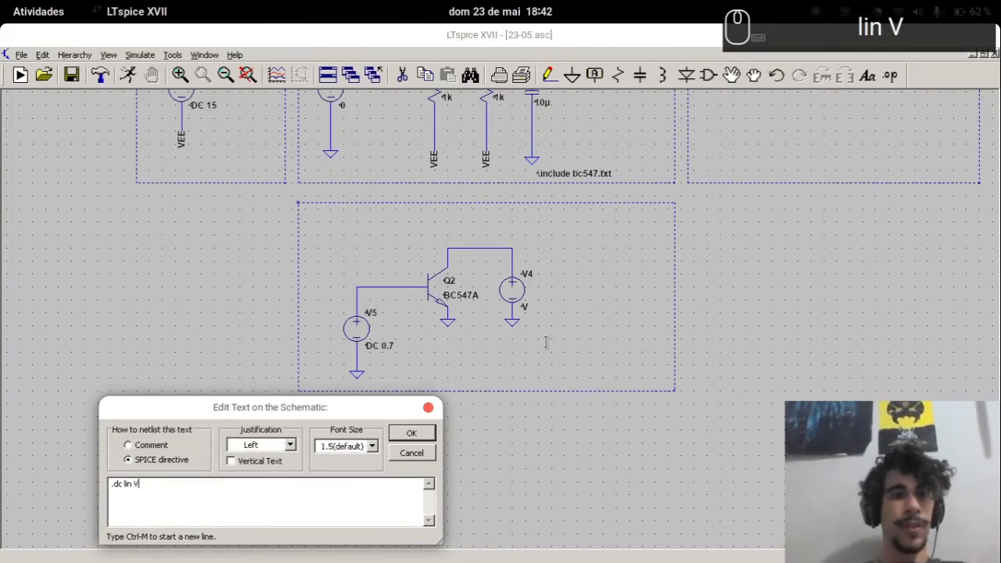
type("4 0 10")
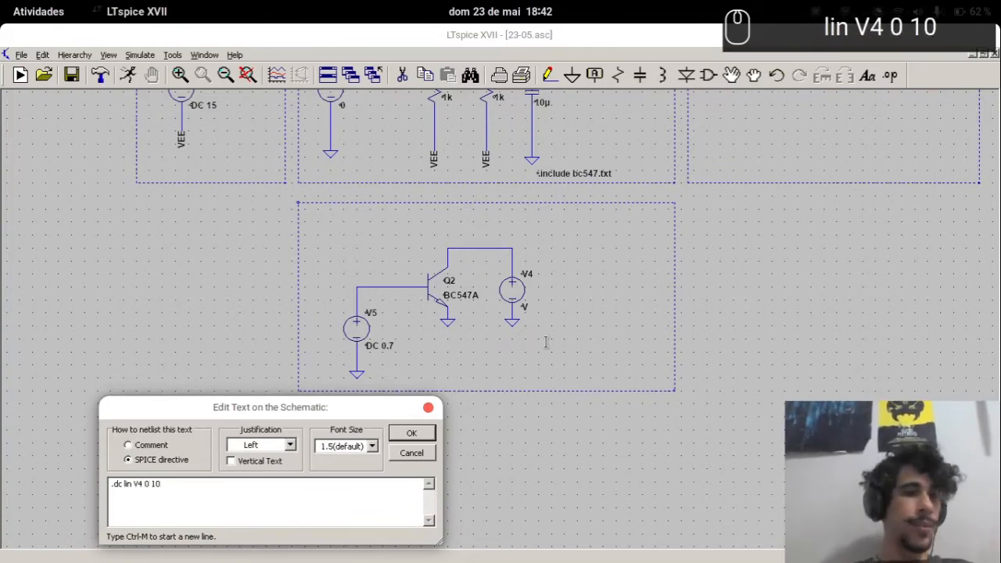
type(" 10m")
key("Return")
left_click(473, 358)
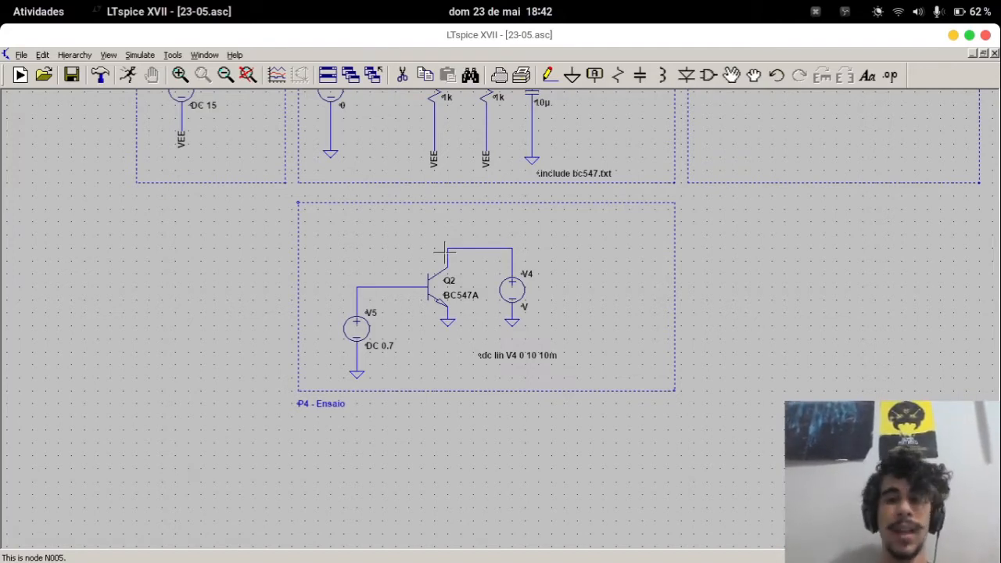
Run the DC sweep, dismiss the error log, and plot the collector current of Q2
key("F10")
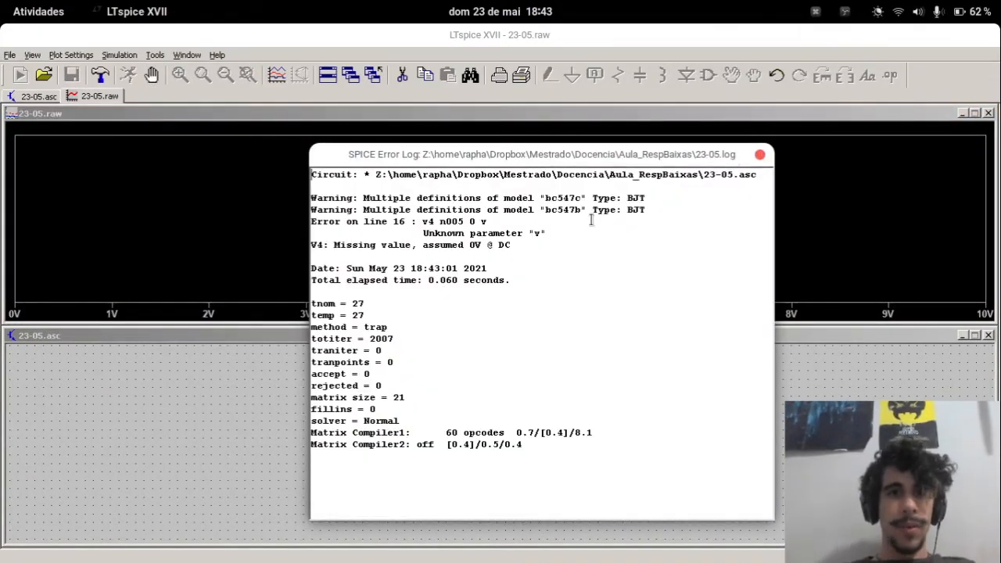
left_click_drag(587, 232, 529, 233)
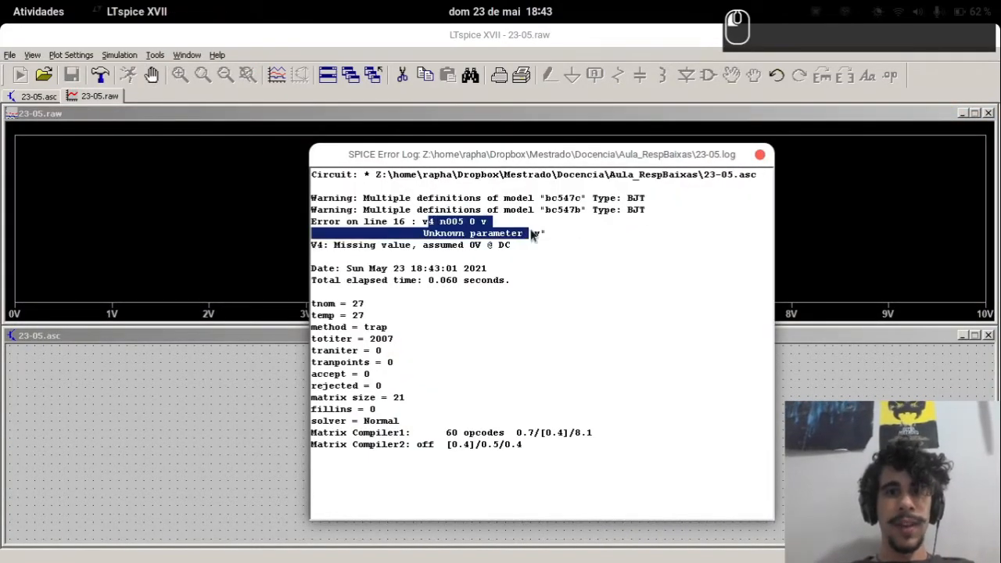
left_click(760, 154)
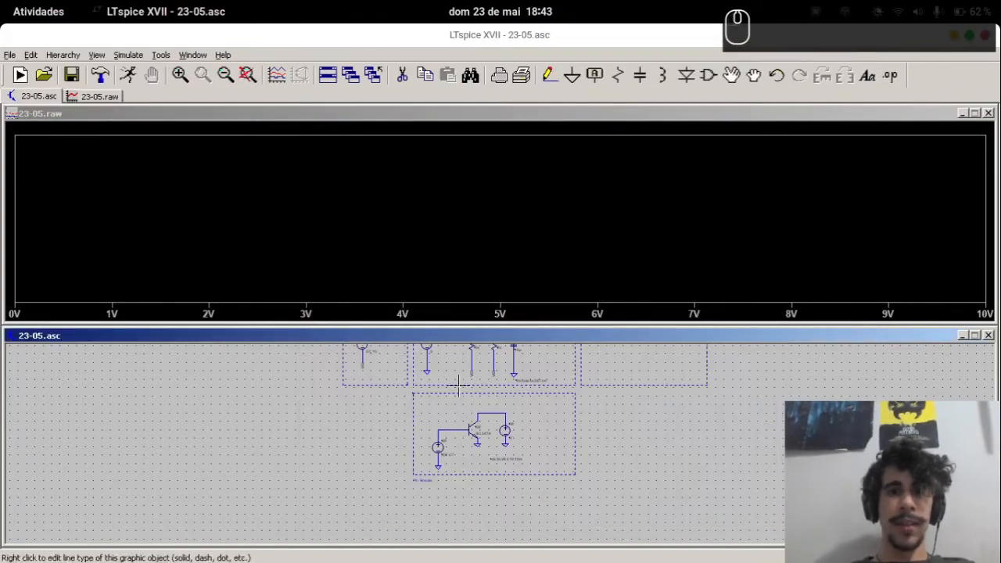
scroll(471, 410, "up", 3)
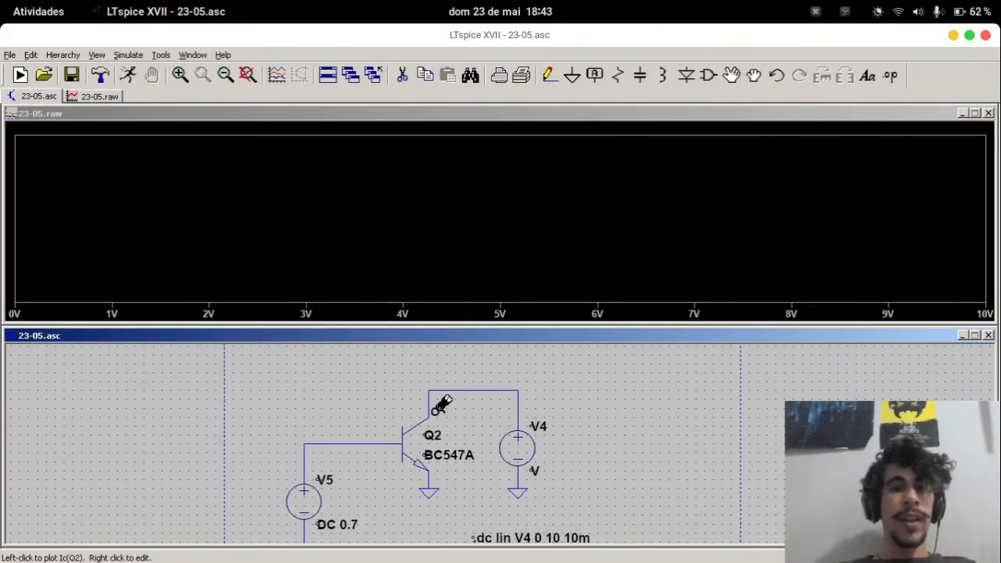
left_click(441, 404)
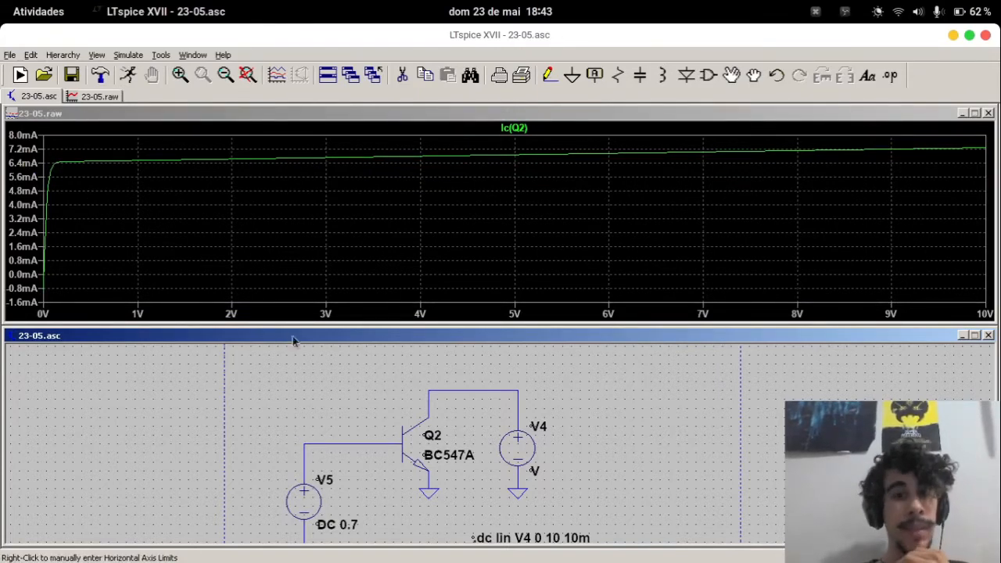
Set V5 to DC 0.65 and rerun the simulation, dismissing the error log
left_click_drag(463, 436, 457, 431)
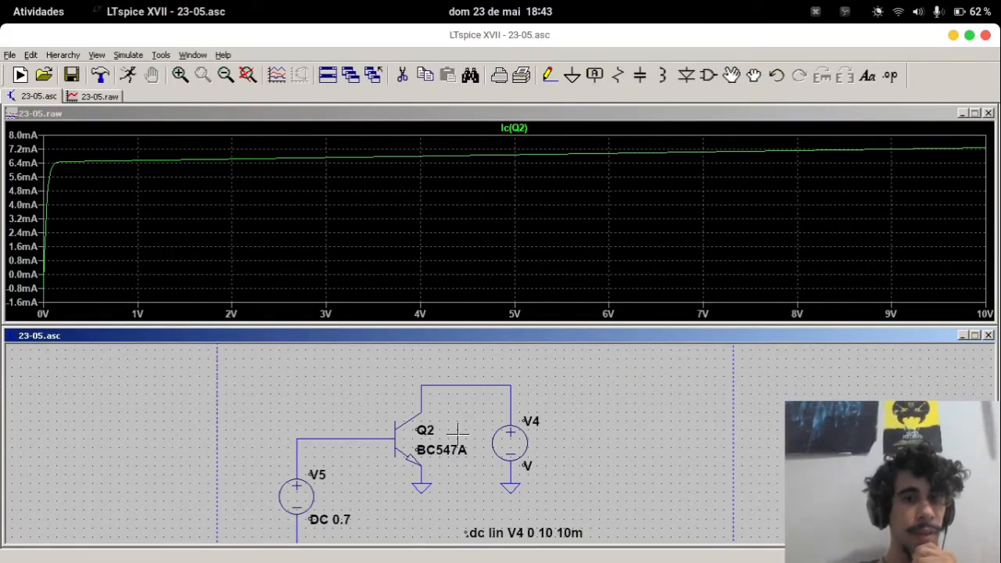
scroll(362, 447, "down", 2)
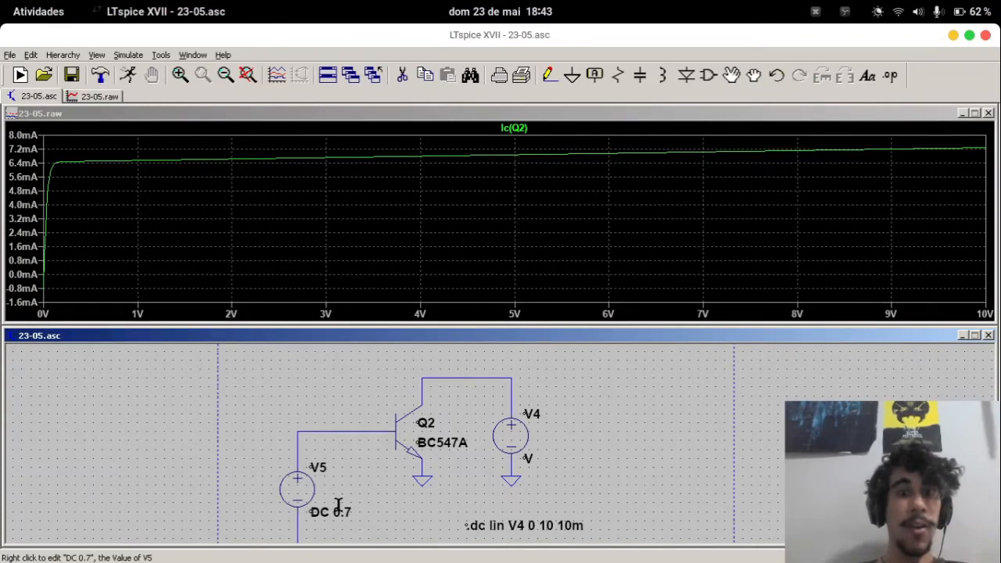
right_click(338, 509)
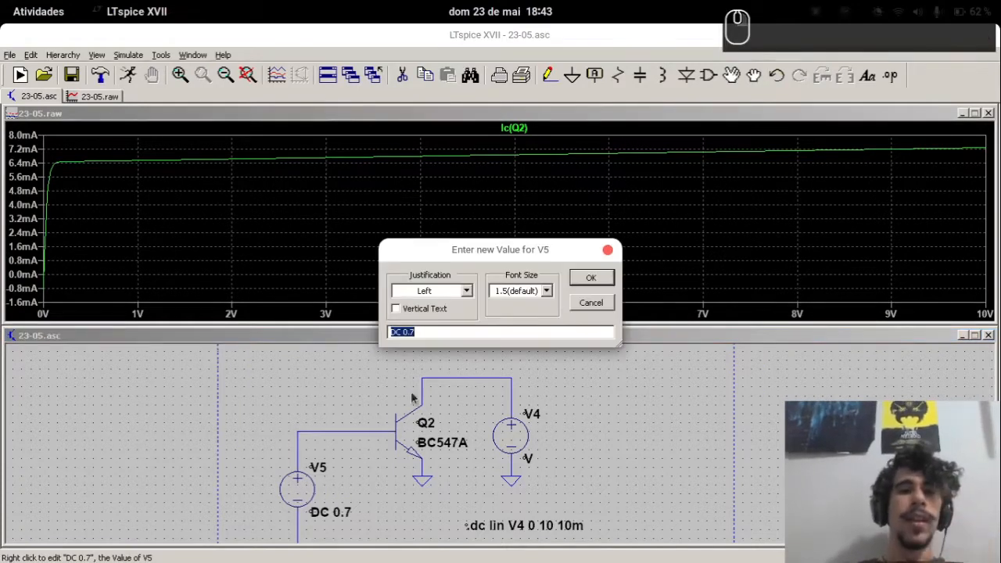
left_click(457, 335)
key("BackSpace")
type("65")
key("Return")
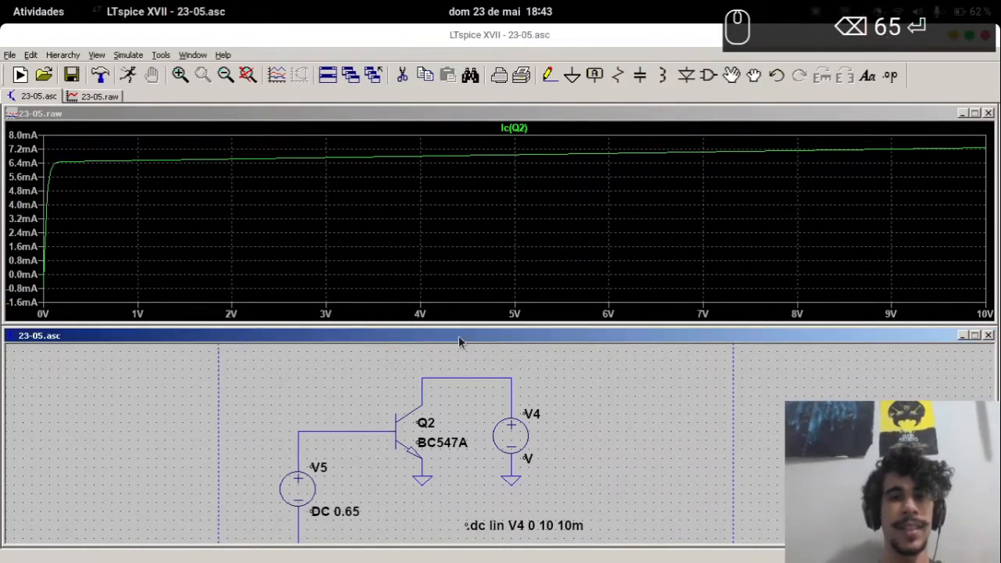
key("F10")
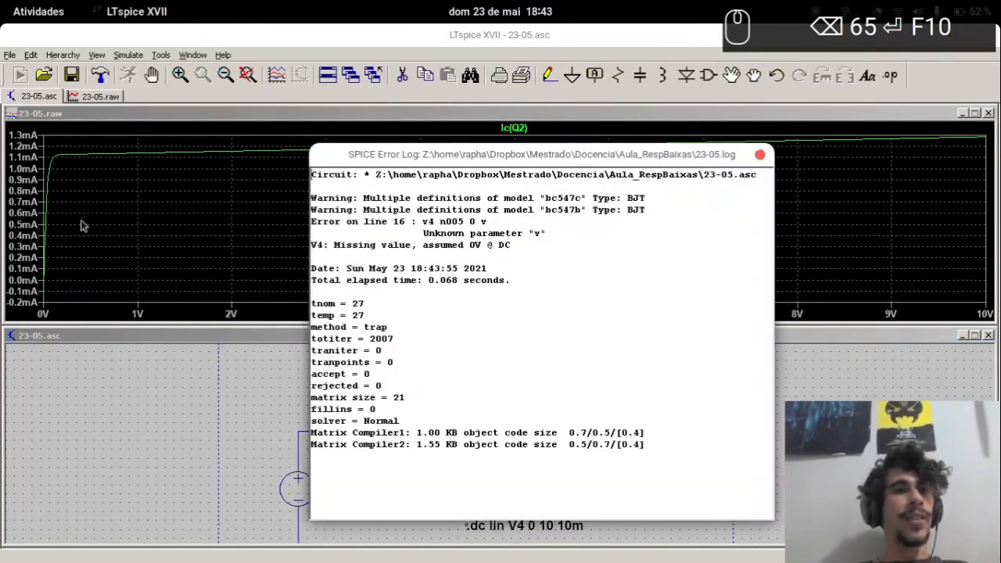
left_click(760, 155)
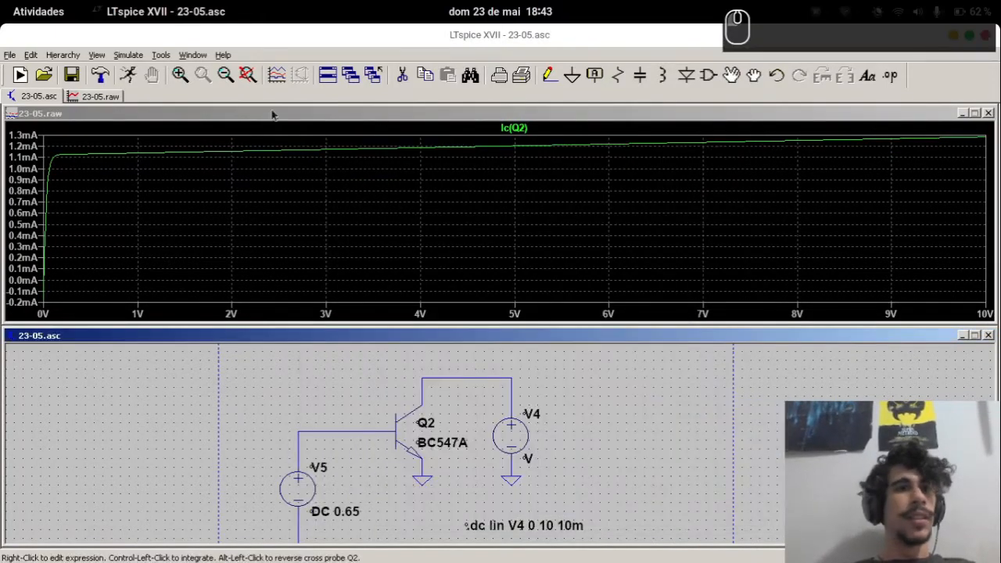
Place two cursors on the Ic(Q2) trace at about 3 V and 5 V and examine the slope between them
left_click(529, 131)
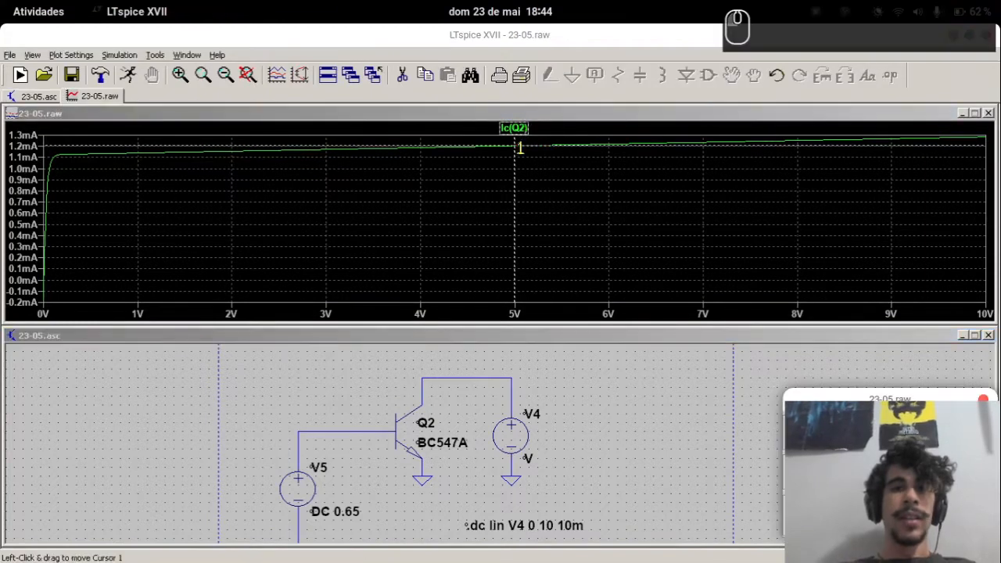
left_click_drag(515, 145, 326, 149)
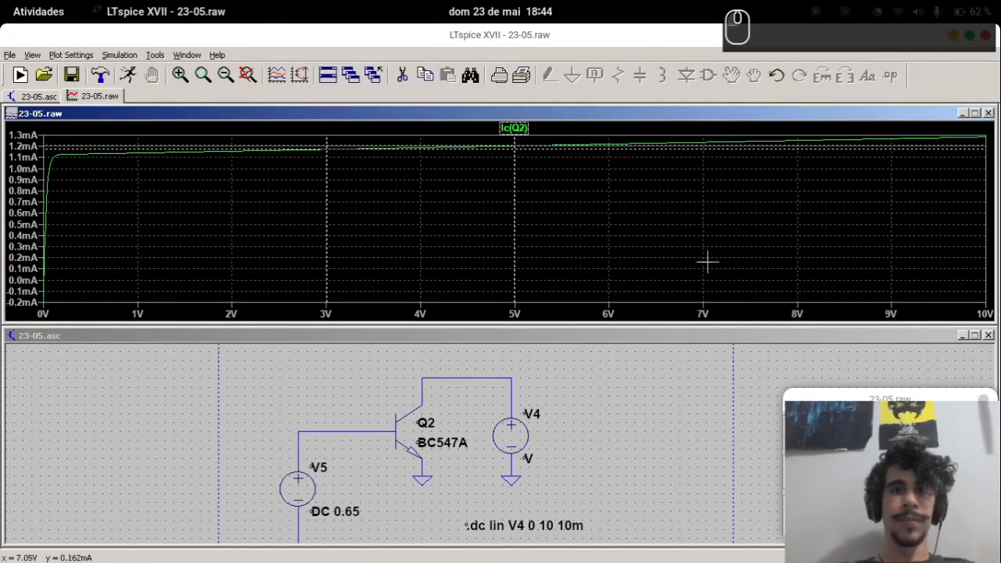
left_click_drag(886, 399, 249, 241)
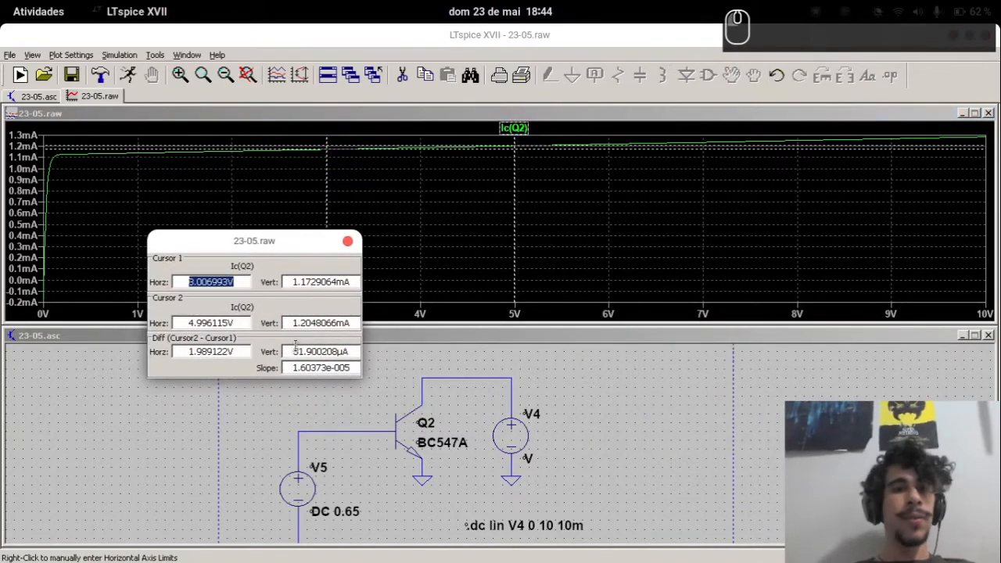
left_click(342, 373)
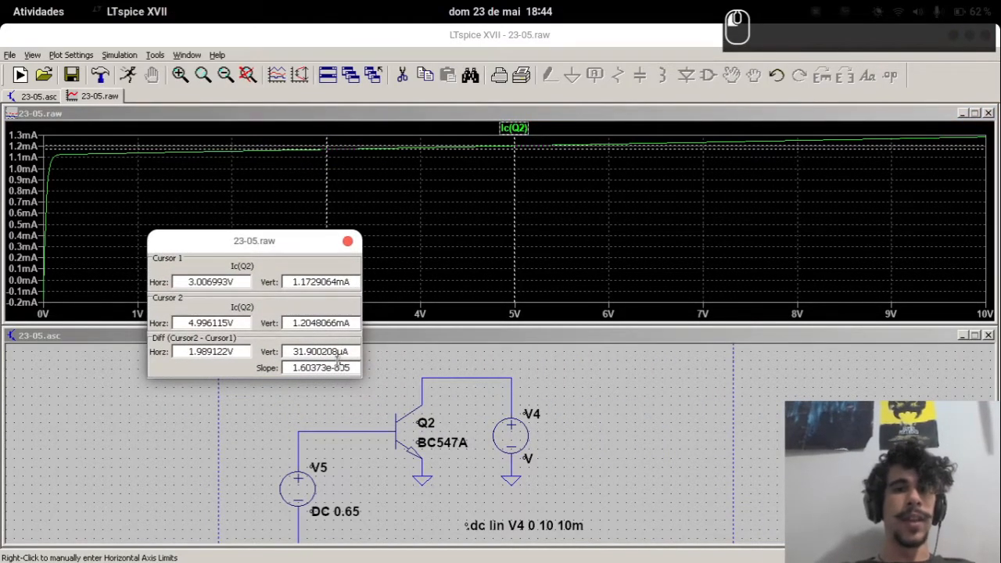
double_click(338, 368)
left_click_drag(279, 249, 214, 303)
Open a terminal, start Python, import the math module, and place the window beside the cursor readout
key("alt+Tab")
key("alt+Tab")
key("super+q")
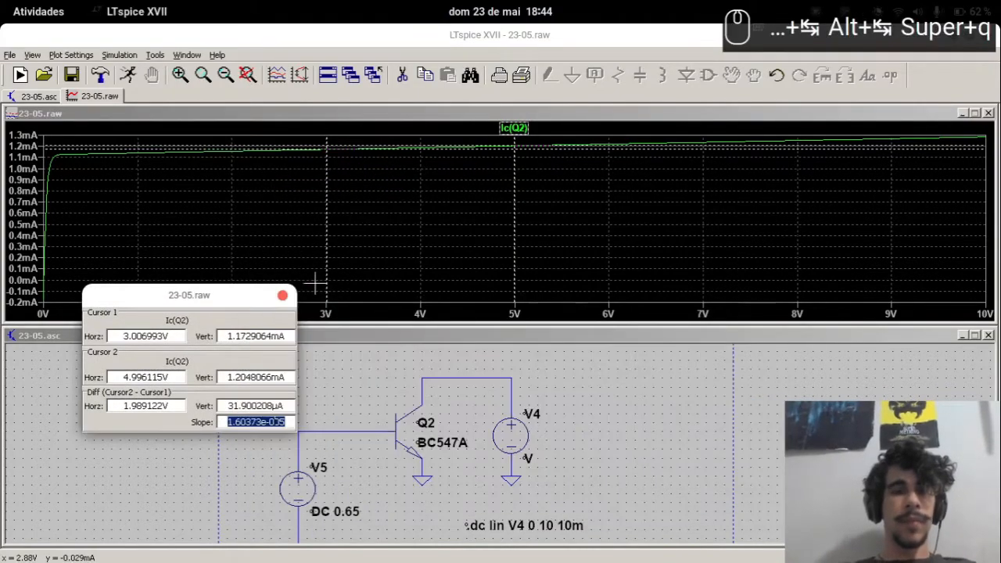
key("super+Return")
type("python")
key("Return")
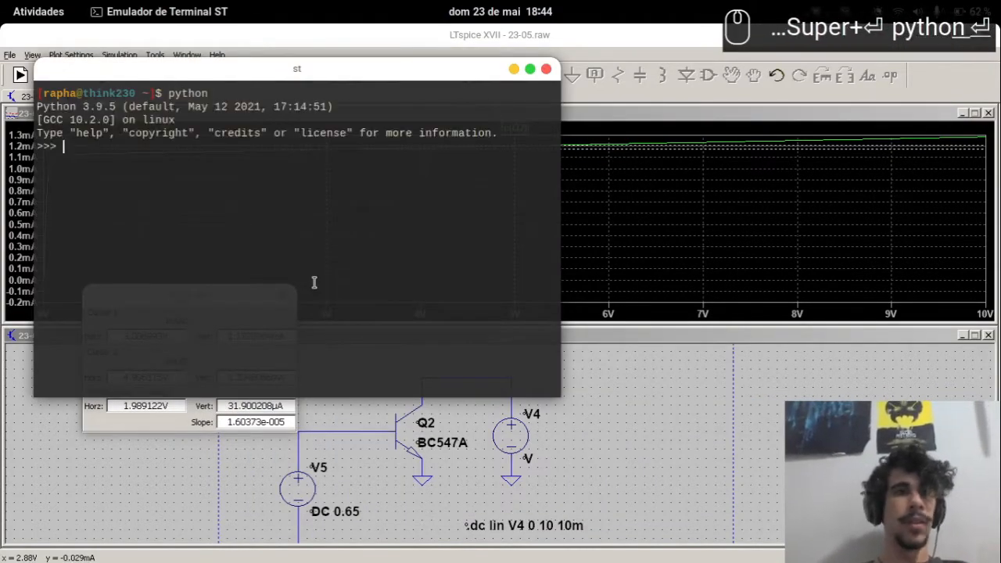
type("import math")
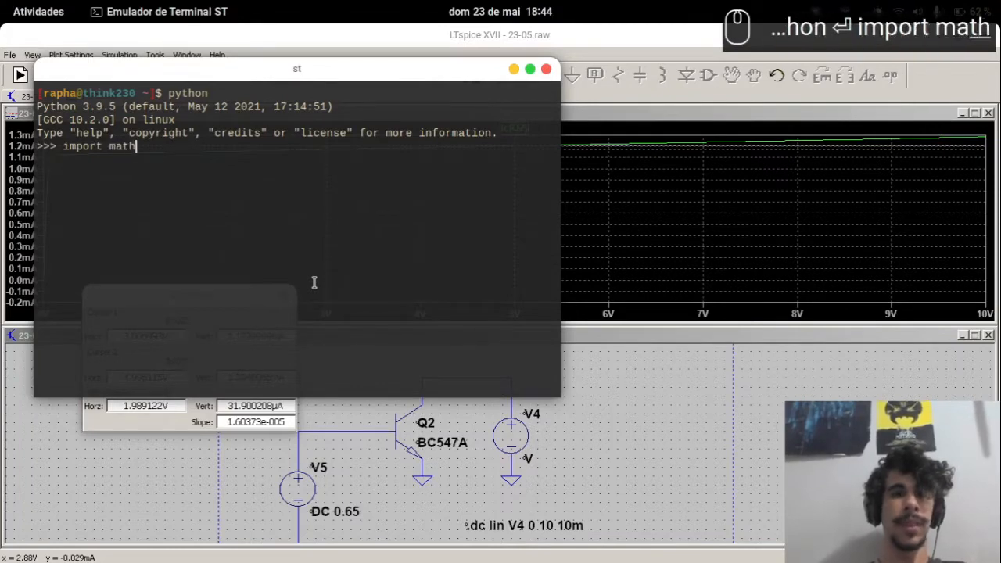
key("Return")
left_click_drag(302, 71, 567, 105)
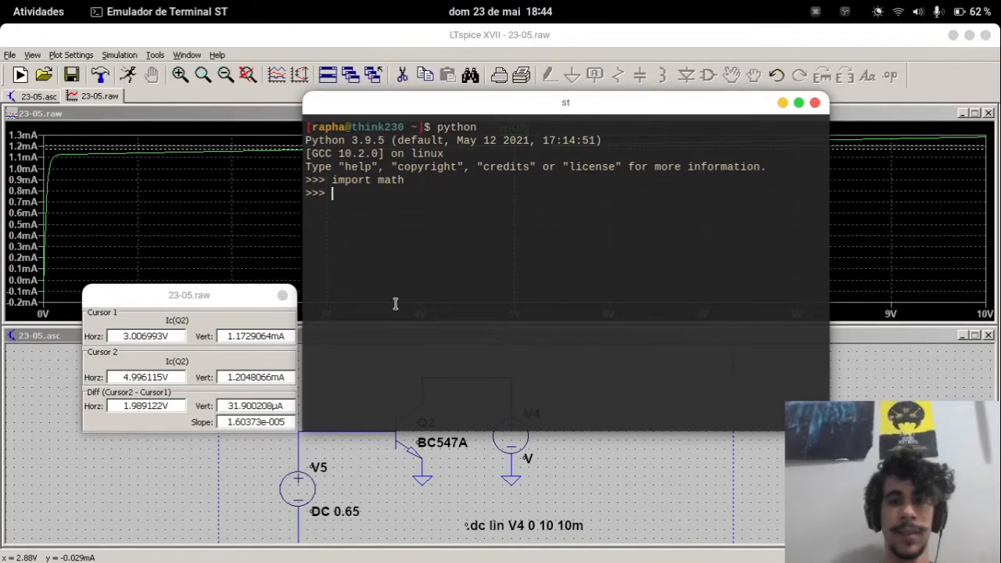
Define ro = 1/1.6037e-5 in the Python session and display its value
type("ro = 1/")
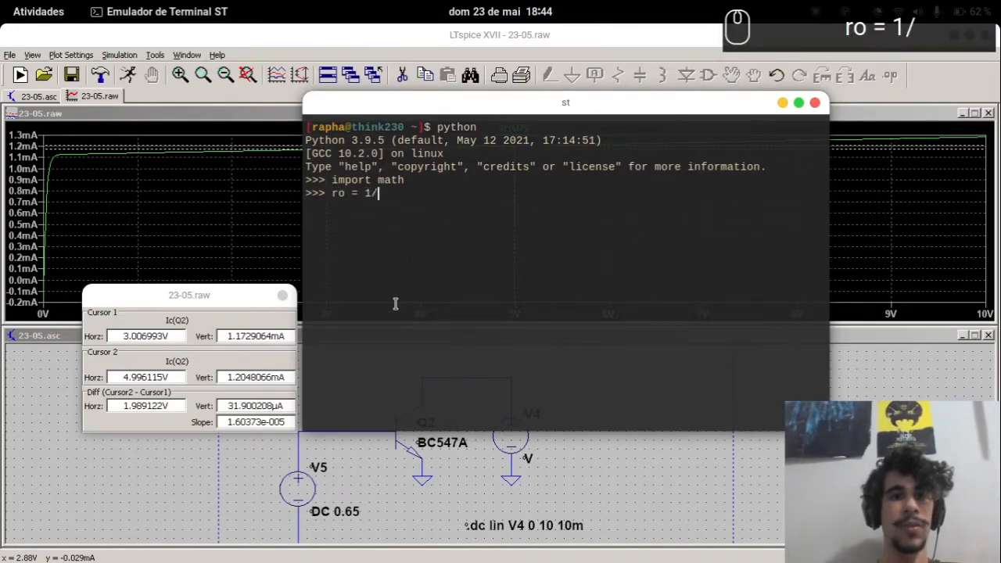
type("1.60")
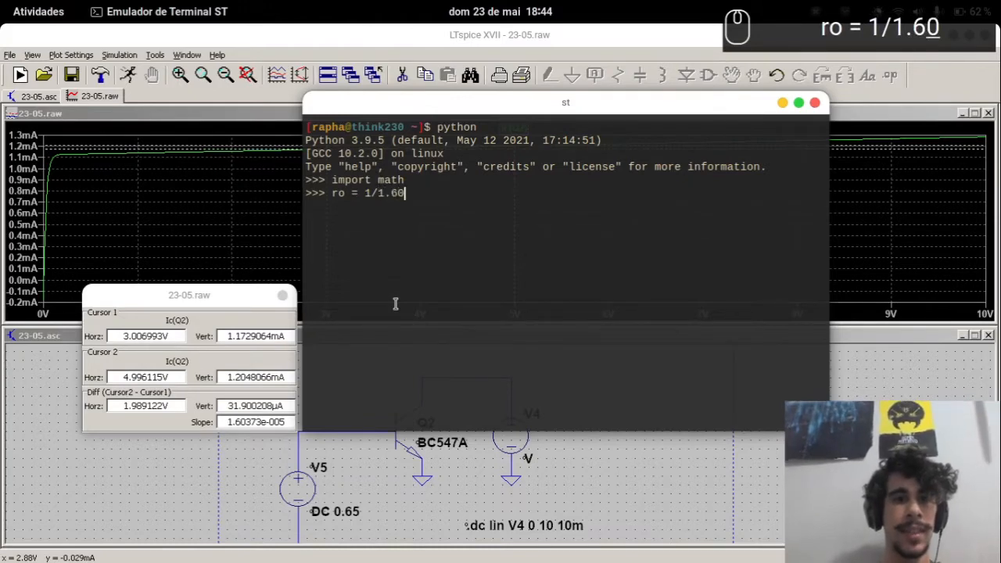
type("37")
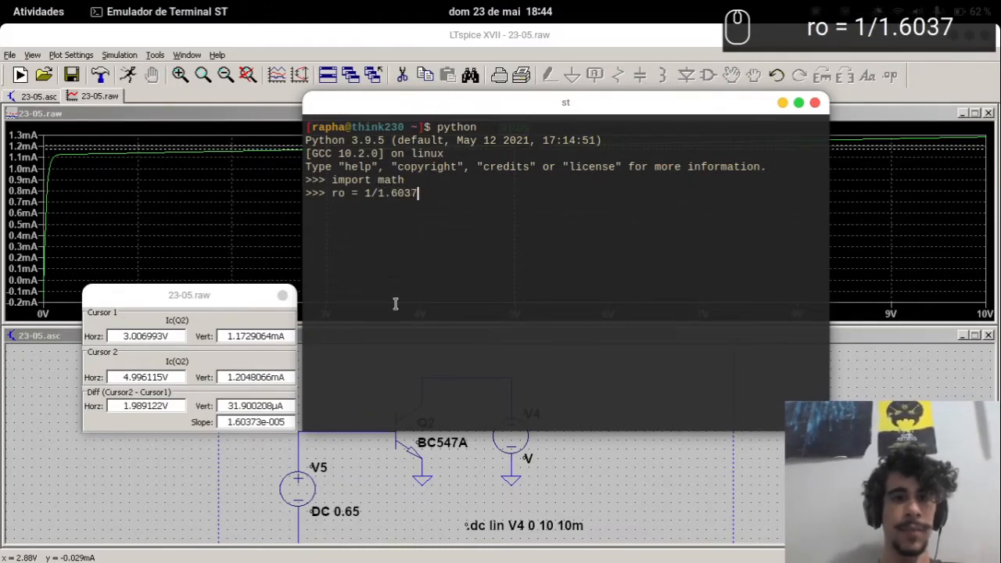
type("e-5")
key("Return")
type("ro")
key("Return")
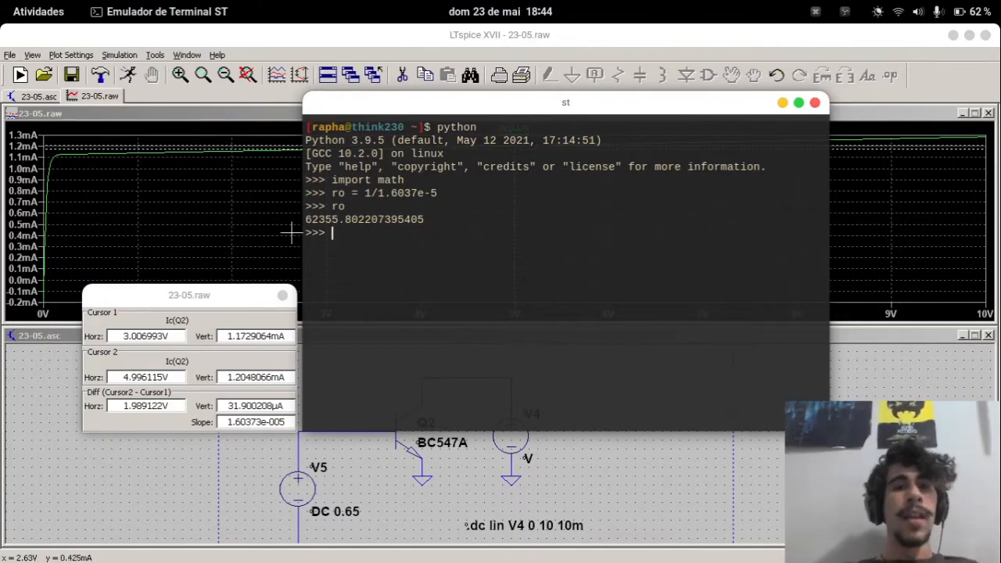
type("VA =")
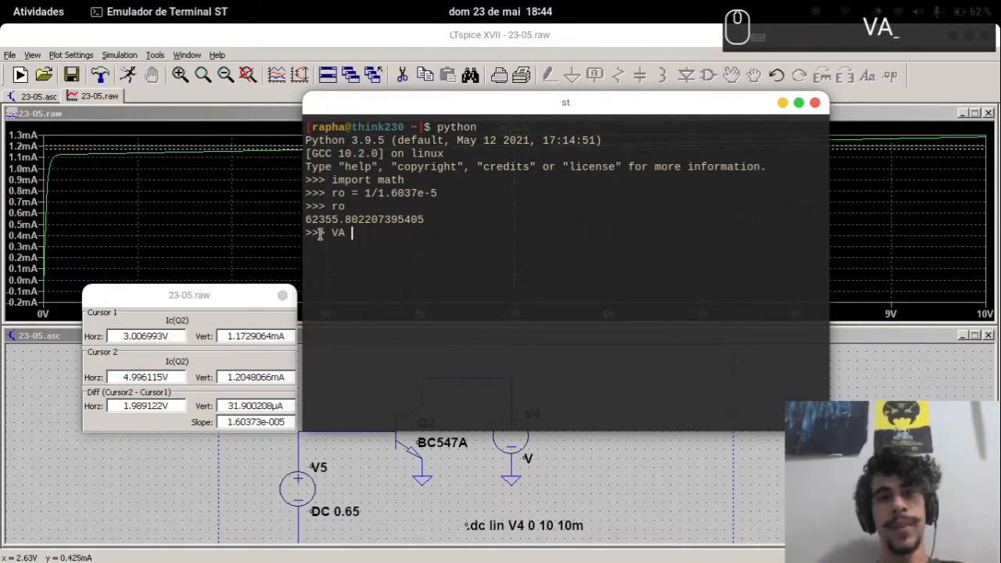
key("BackSpace")
key("BackSpace")
key("BackSpace")
key("BackSpace")
key("BackSpace")
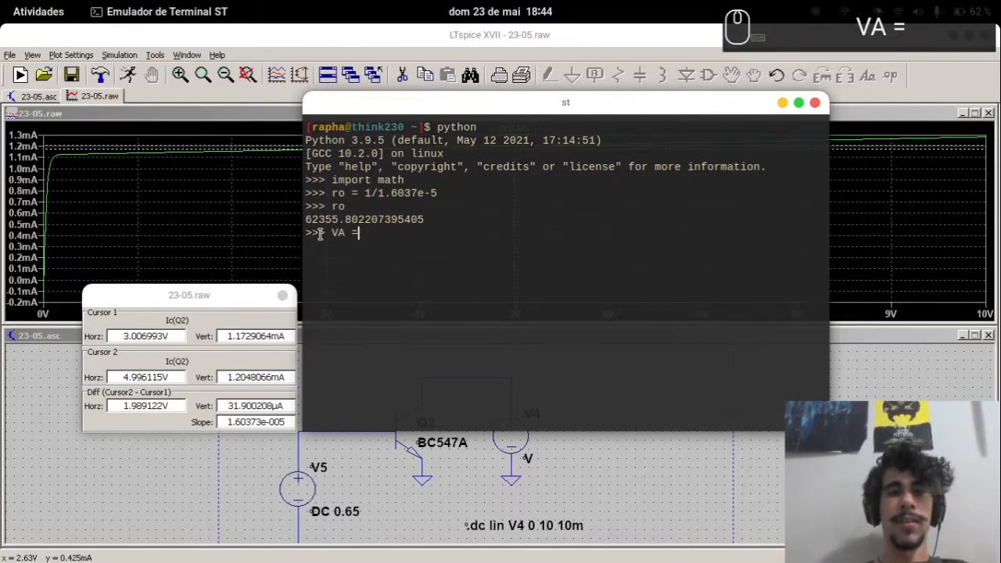
type("ro = VA/IC")
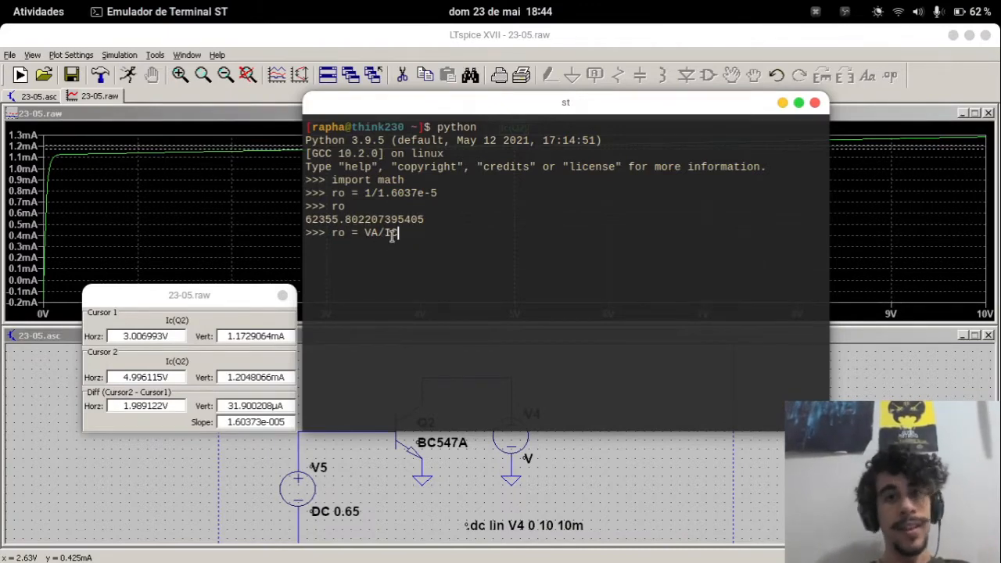
key("BackSpace")
key("BackSpace")
key("BackSpace")
key("BackSpace")
key("BackSpace")
key("BackSpace")
key("BackSpace")
key("BackSpace")
key("BackSpace")
key("BackSpace")
key("BackSpace")
key("BackSpace")
key("BackSpace")
key("BackSpace")
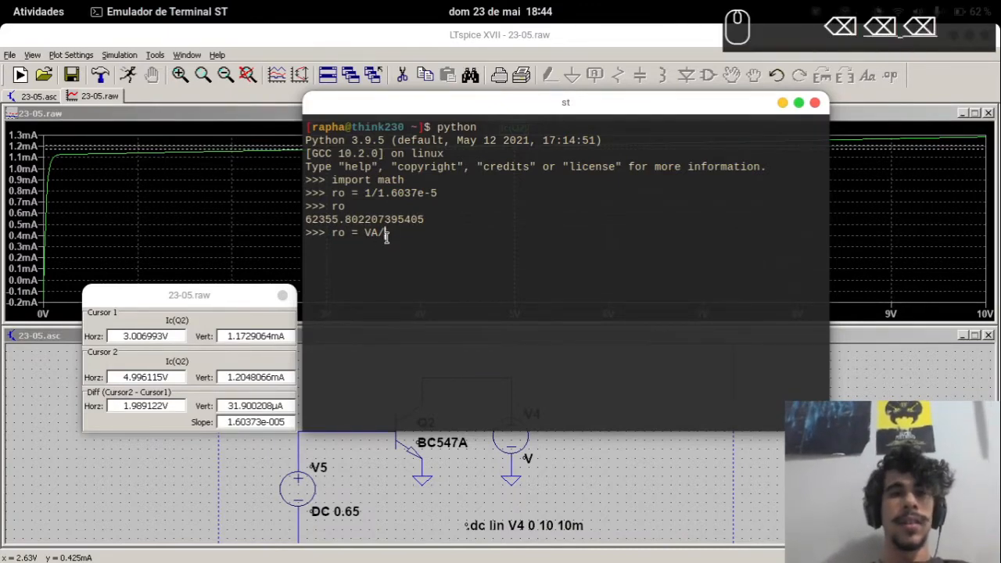
Enter the expression VA = ro*IC in Python without running it, and place a single cursor on the Ic(Q2) trace at about 0.2 V in LTspice
type("VA = ro")
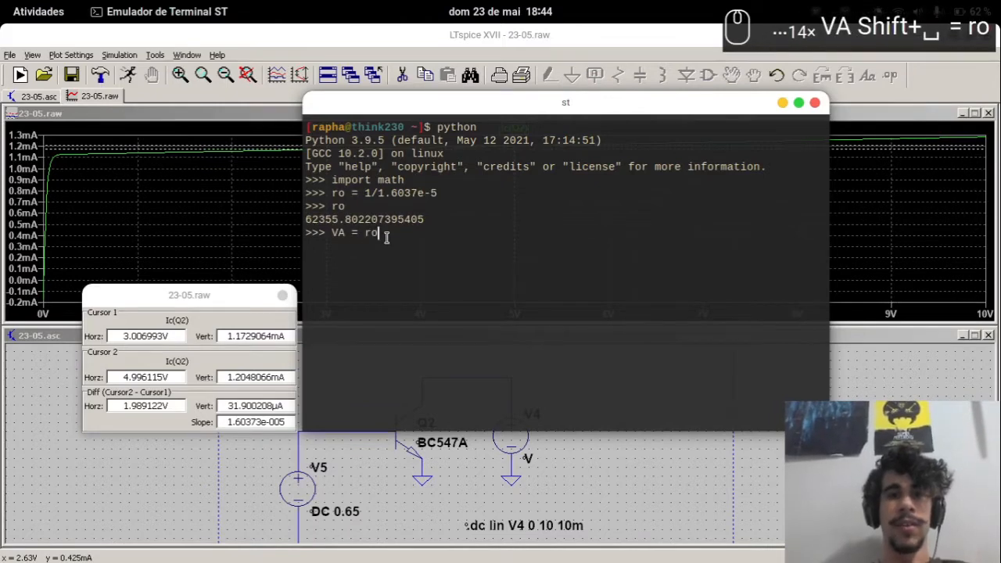
type("*IC")
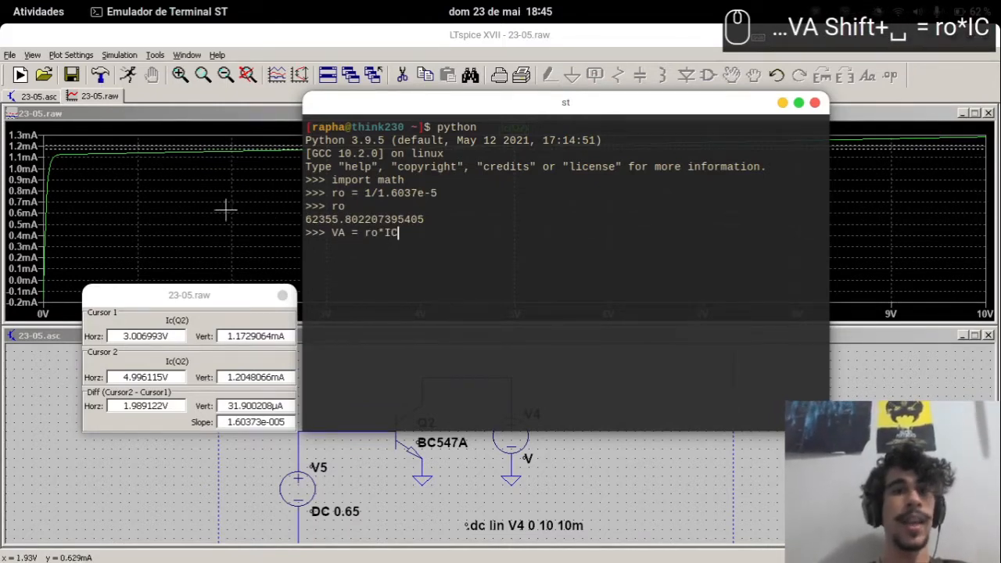
left_click(179, 123)
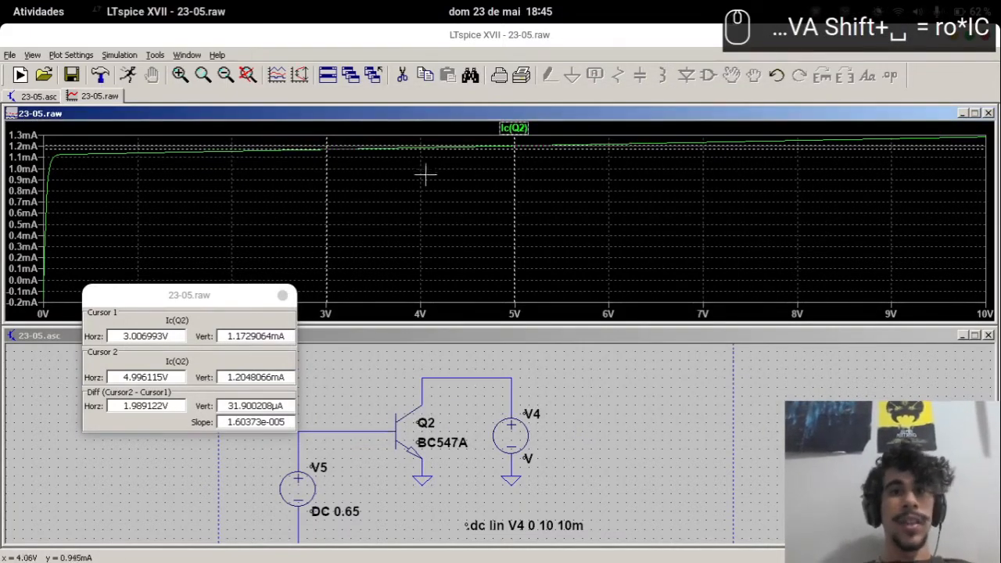
left_click(283, 295)
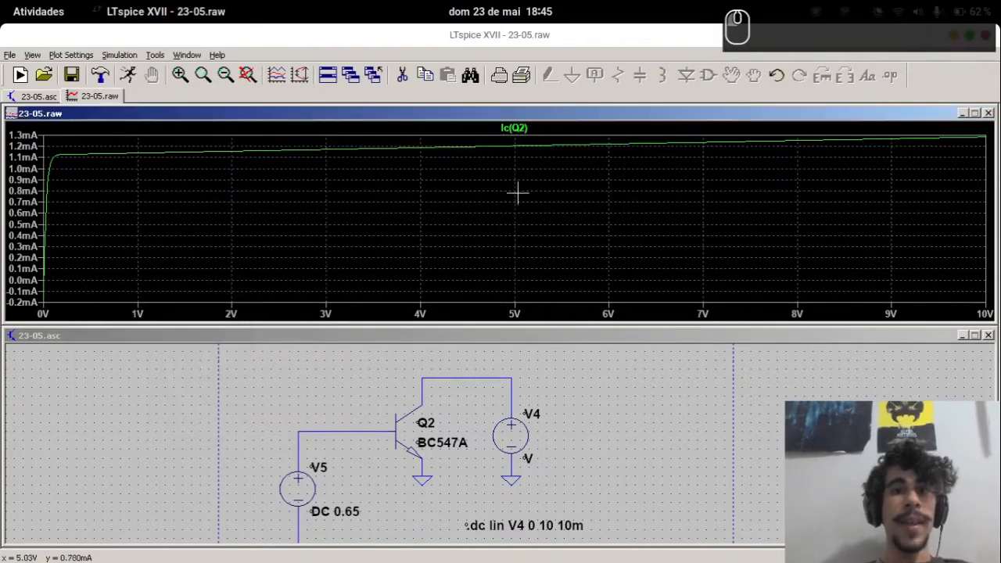
left_click(516, 129)
mouse_move(513, 156)
left_mouse_down()
mouse_move(127, 206)
mouse_move(787, 247)
mouse_move(282, 216)
mouse_move(94, 179)
mouse_move(62, 163)
left_mouse_up()
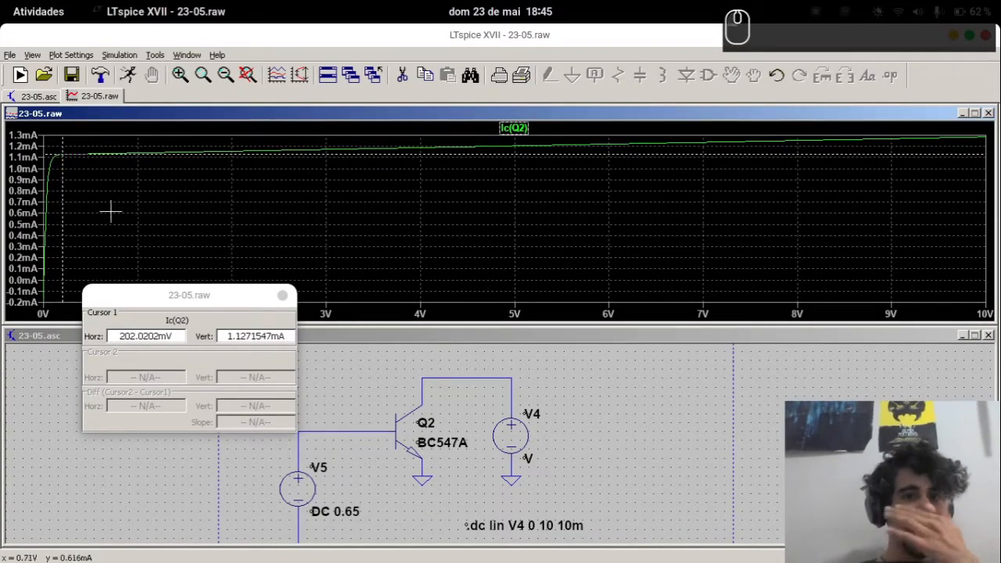
Switch to the terminal, complete the definition as VA = ro*1.1271e-3, and display the value of VA
key("alt+Tab")
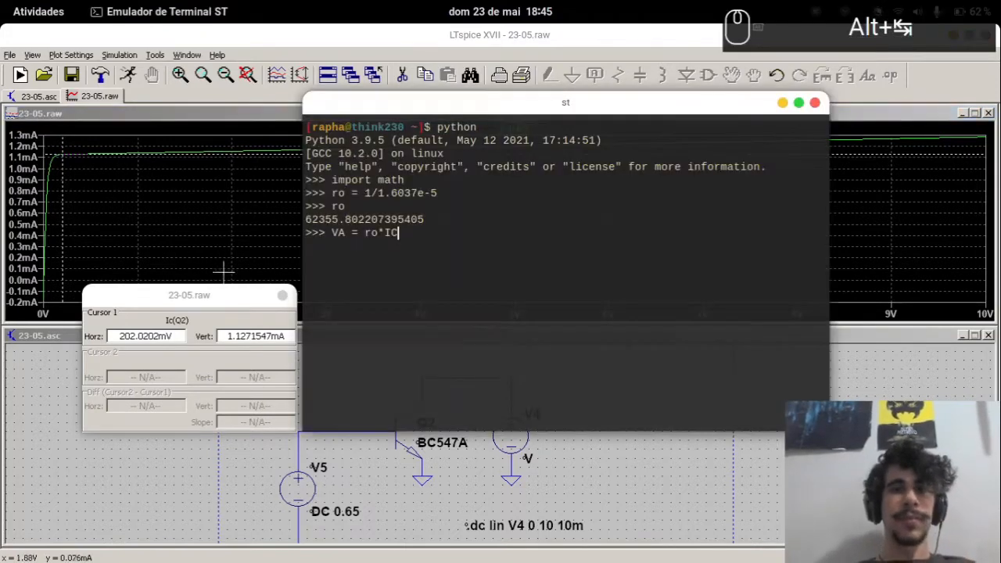
key("BackSpace")
key("BackSpace")
type("1.12")
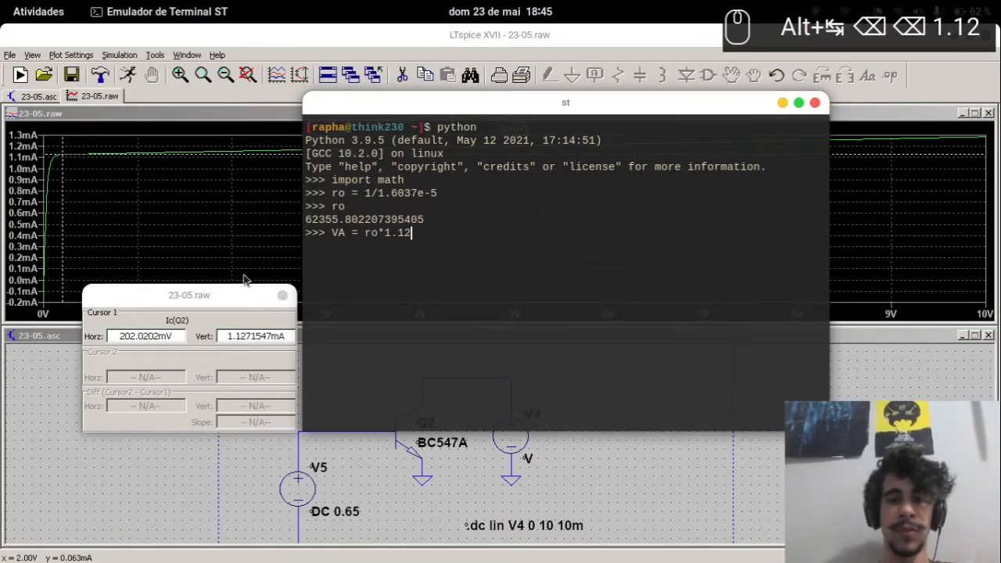
type("71e-3")
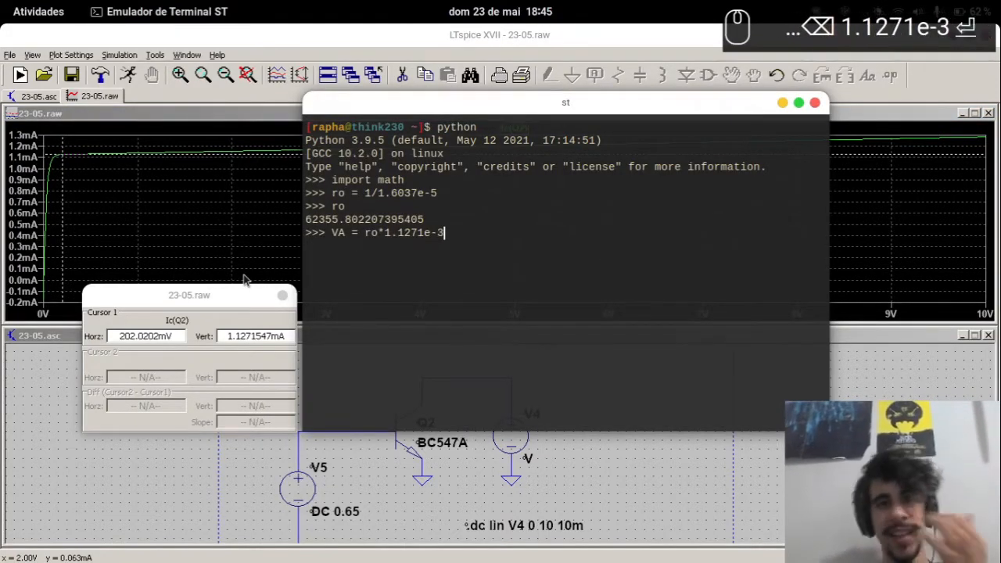
key("Return")
type("VA")
key("Return")
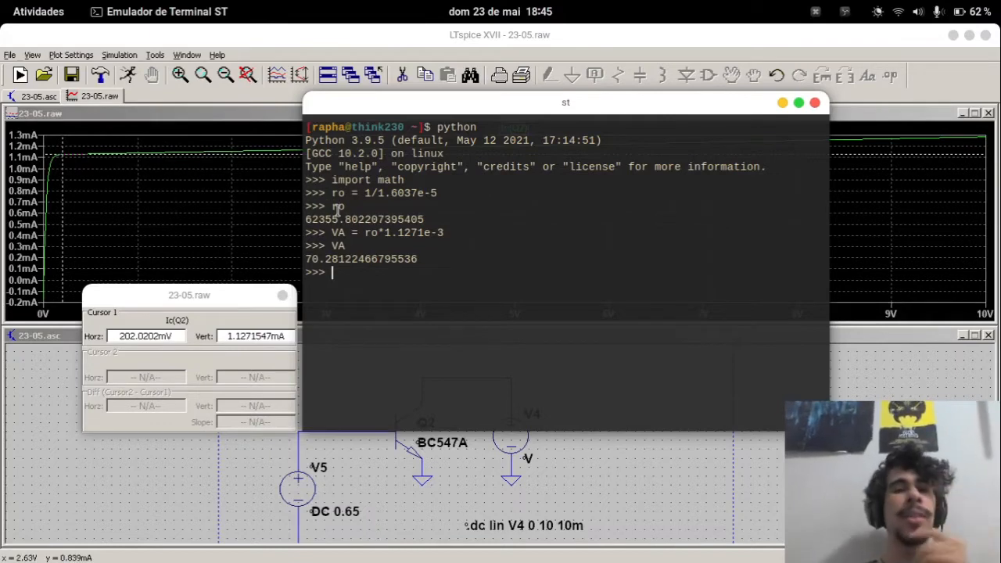
left_click_drag(357, 221, 306, 221)
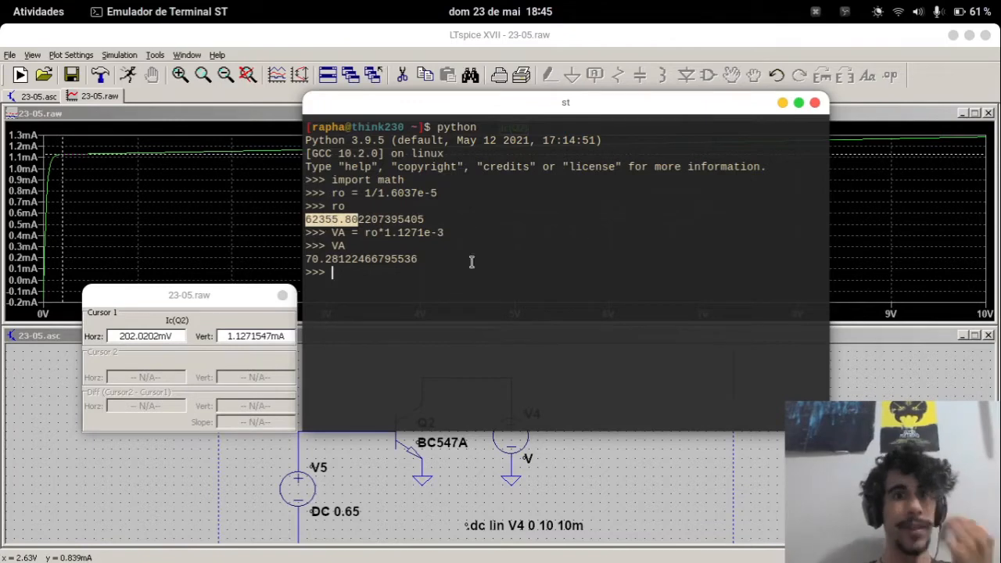
Switch back to LTspice and close the cursor readout and the Ic(Q2) waveform window
left_click(851, 391)
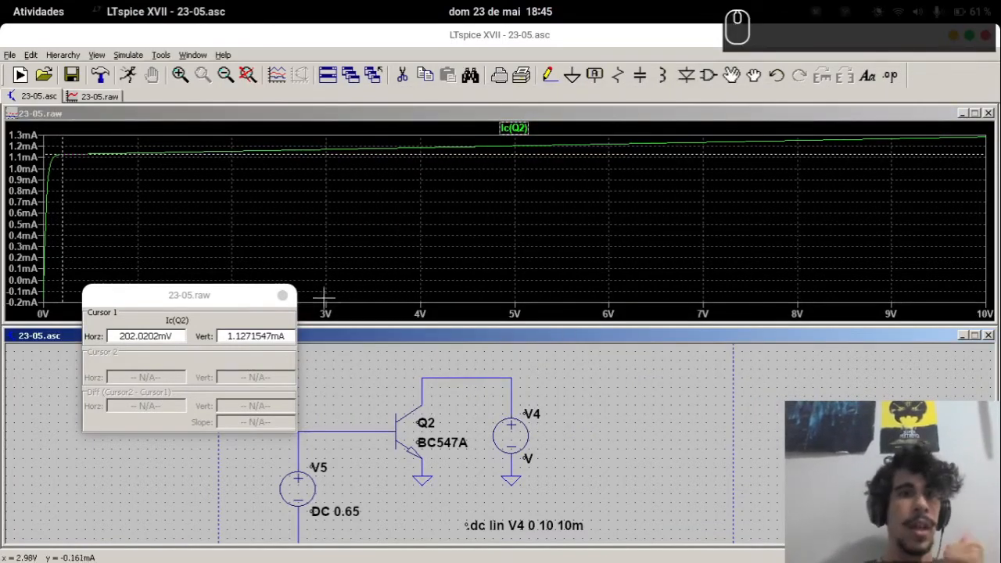
left_click(282, 295)
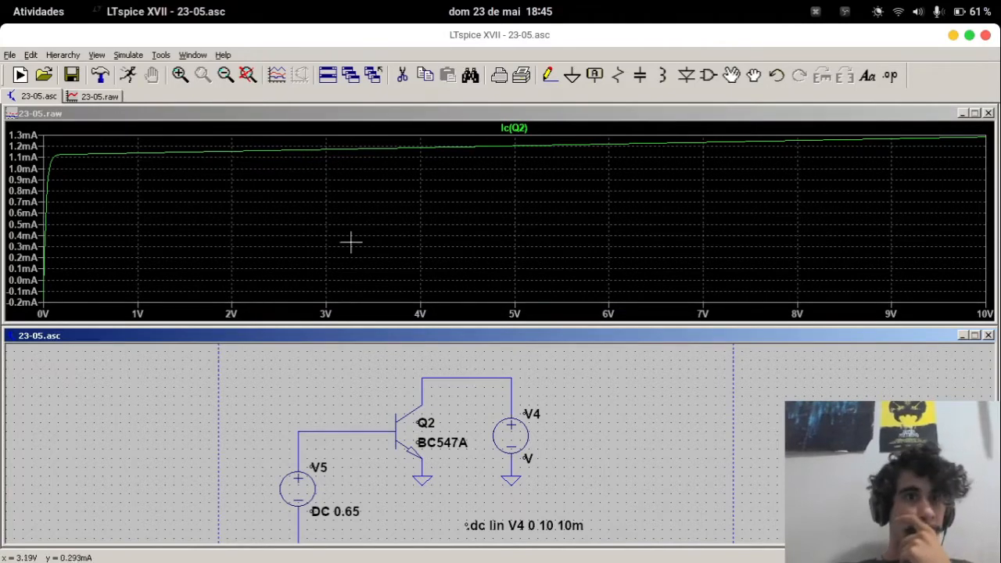
right_click(523, 134)
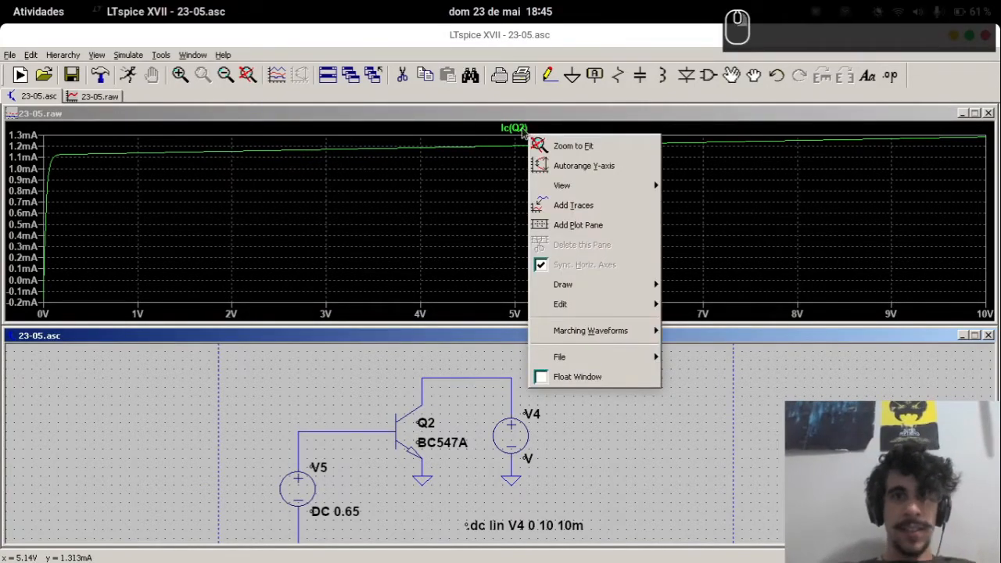
key("Escape")
left_click(989, 113)
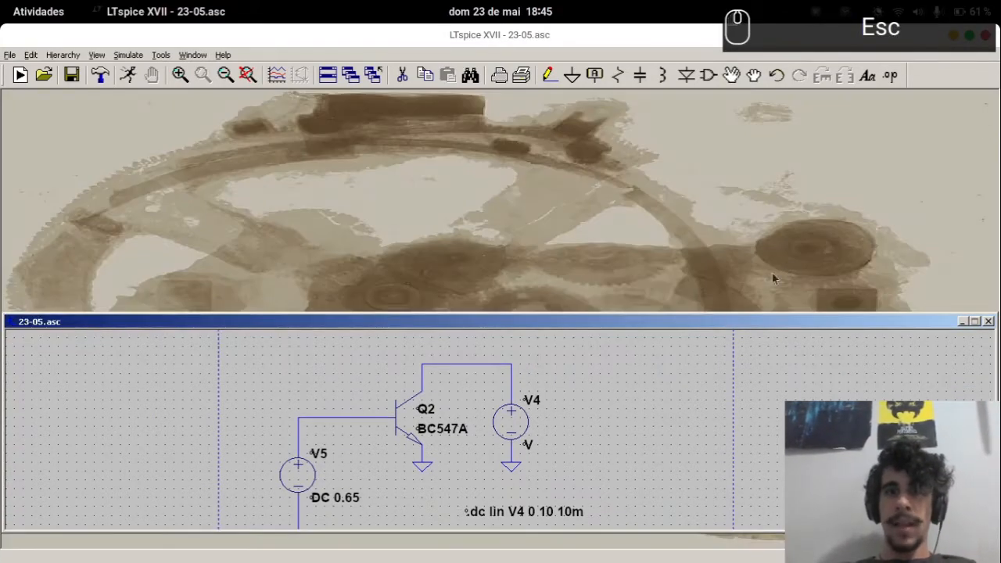
Maximize the schematic and delete the .dc lin V4 0 10 10m directive from the P4 - Ensaio block
double_click(717, 323)
key("Delete")
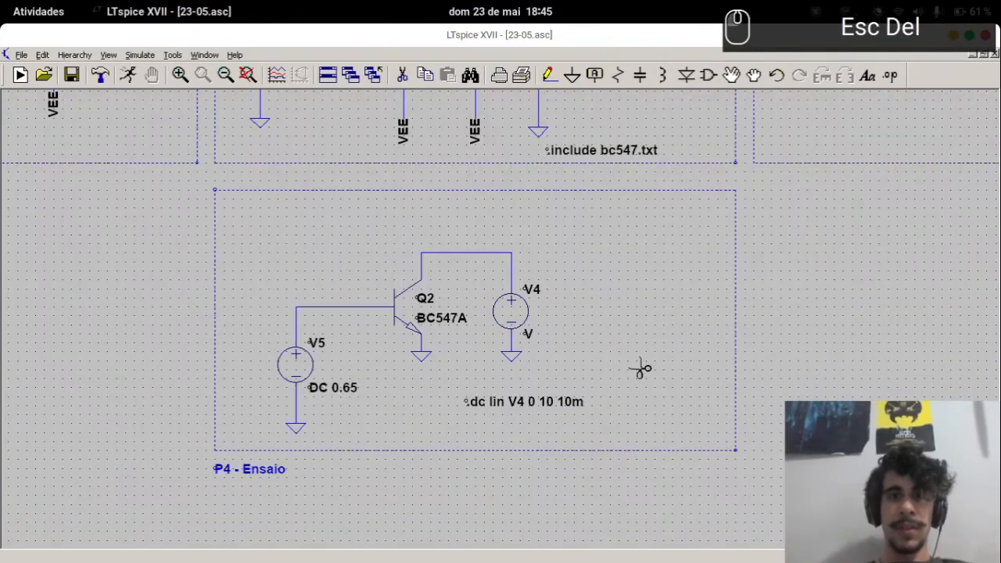
left_click(542, 407)
key("Escape")
left_click_drag(608, 331, 544, 408)
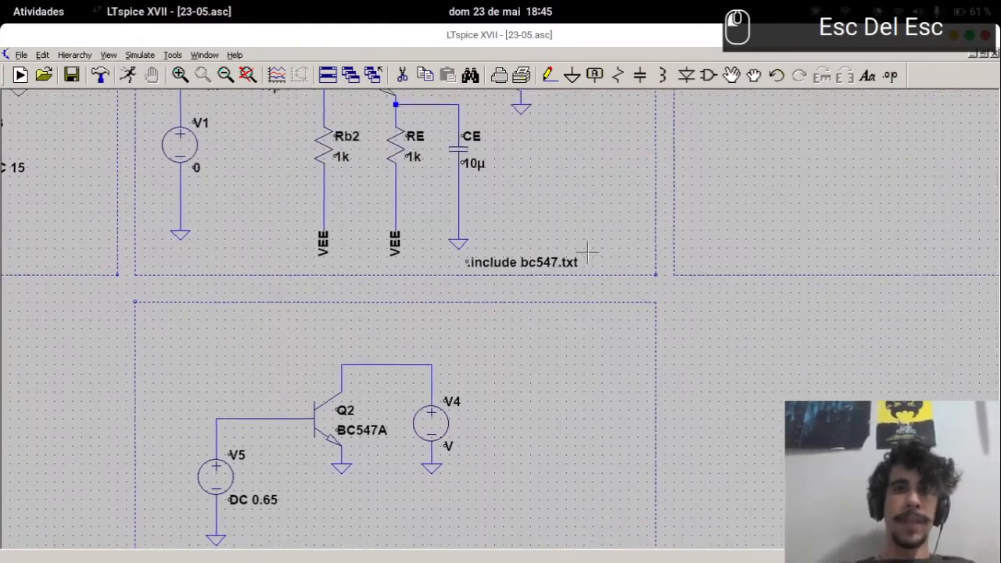
scroll(589, 252, "down", 3)
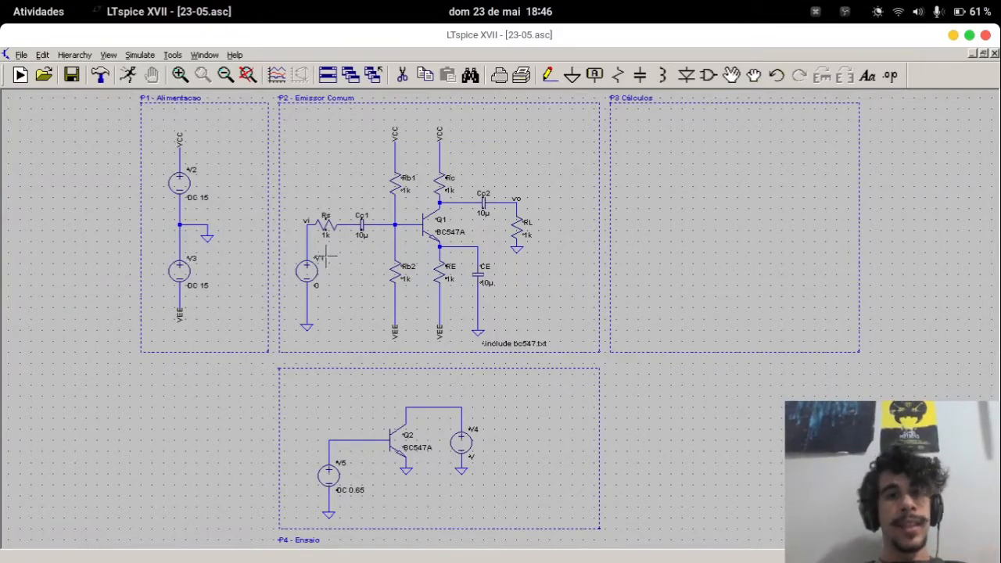
Draw a dashed rectangle around V1 and Rs in the common-emitter block, and undo it
left_click(43, 55)
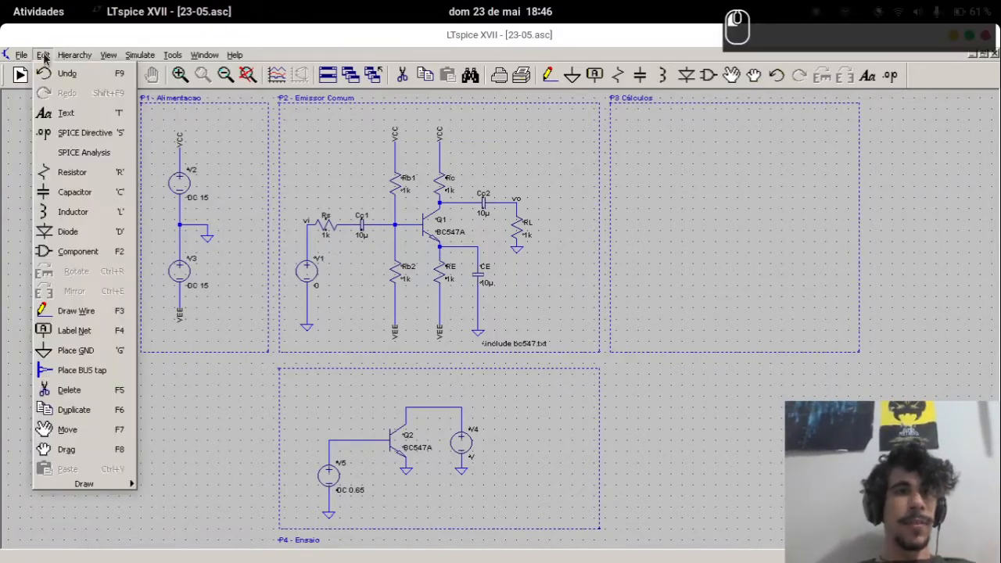
mouse_move(53, 484)
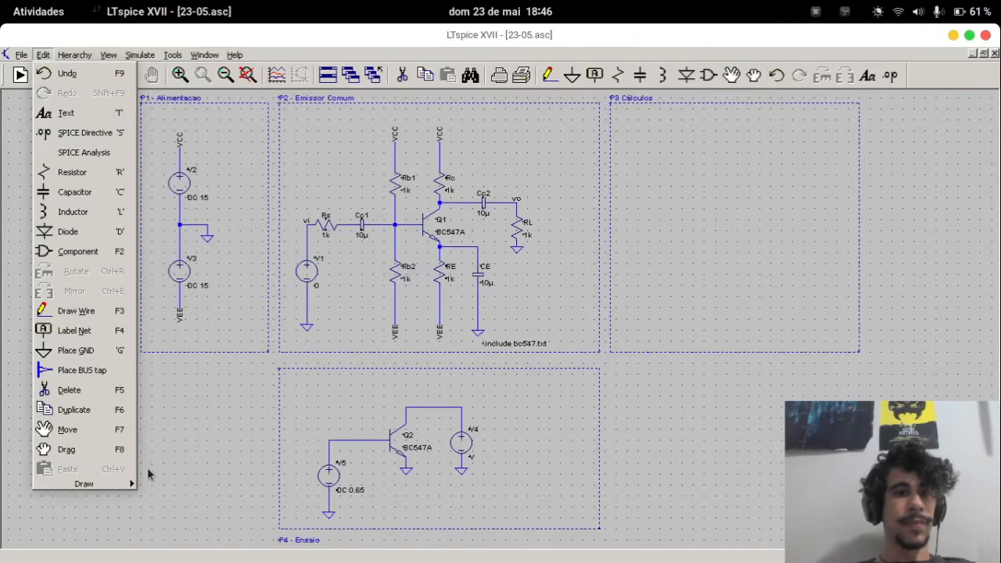
left_click(156, 428)
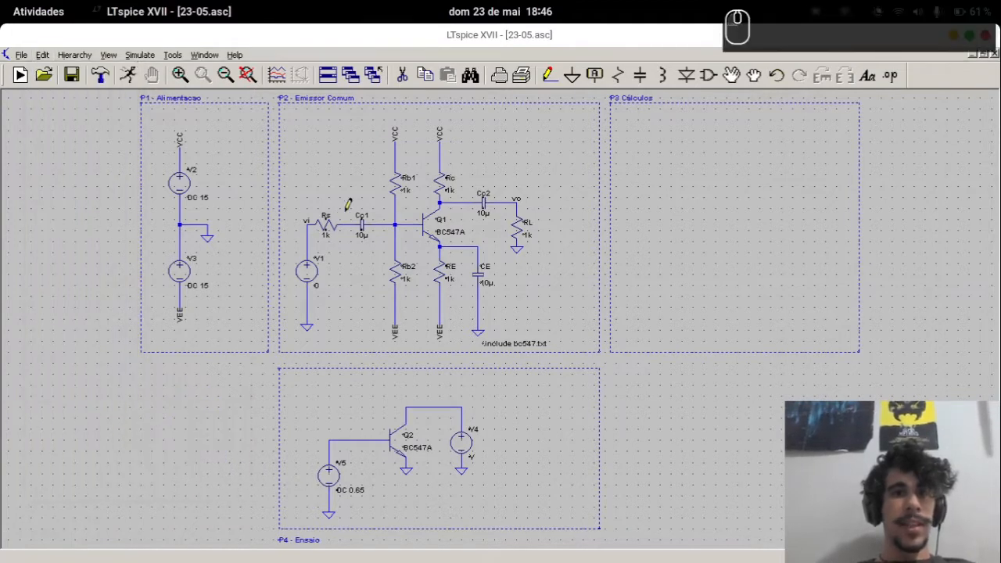
left_click(346, 186)
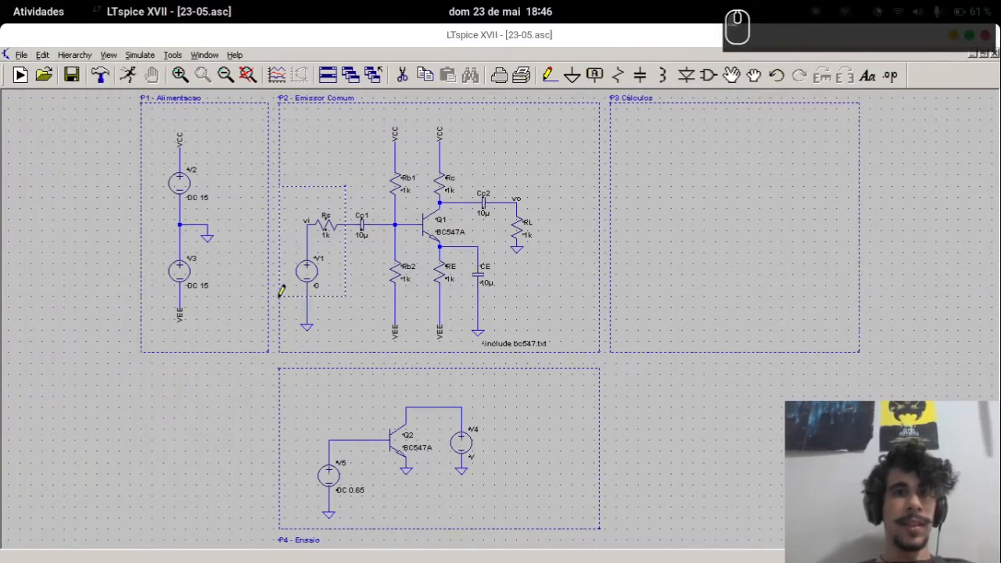
left_click(284, 341)
key("Escape")
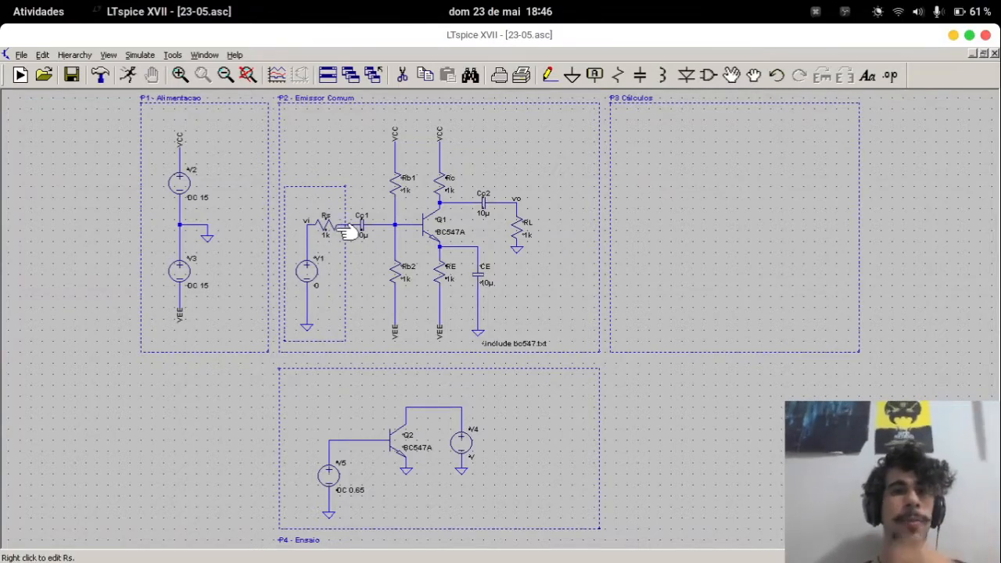
key("F9")
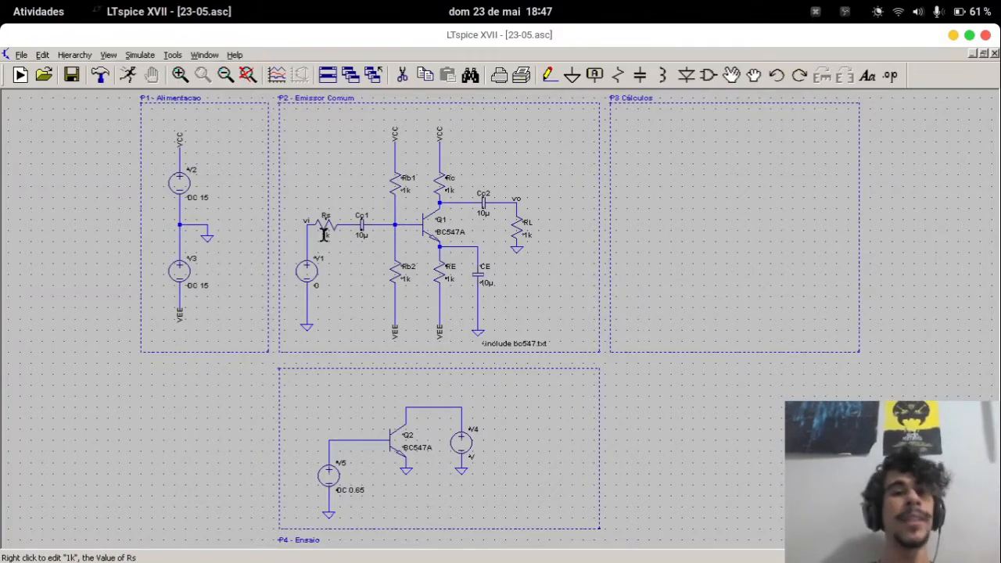
Set the source resistor Rs in the common-emitter circuit to 10k
right_click(323, 235)
type("10k")
key("Return")
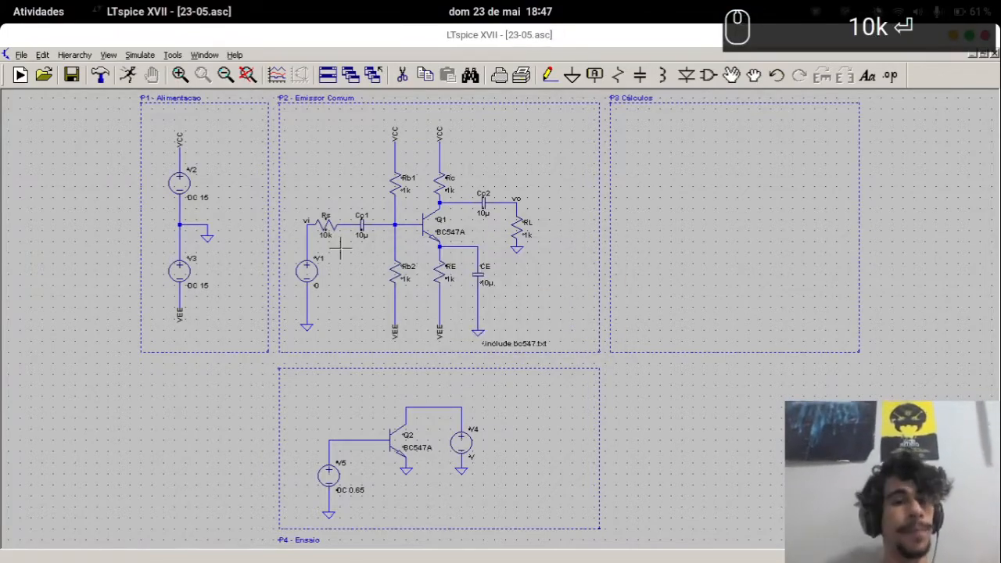
Configure V1 as a SINE source with 0 V DC offset, 15m amplitude and 1k frequency
scroll(355, 262, "up", 2)
left_click_drag(356, 269, 362, 277)
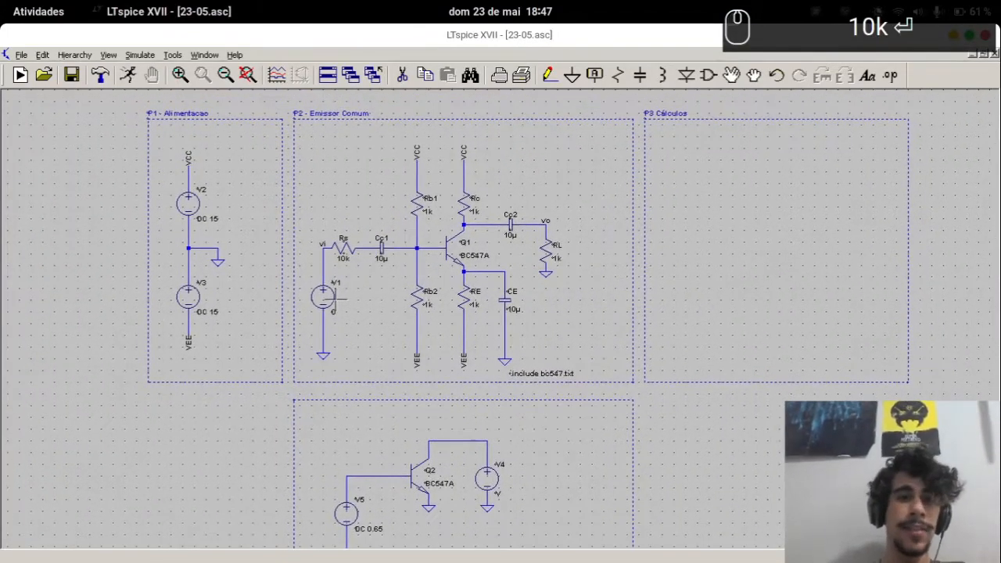
right_click(340, 301)
left_click(595, 326)
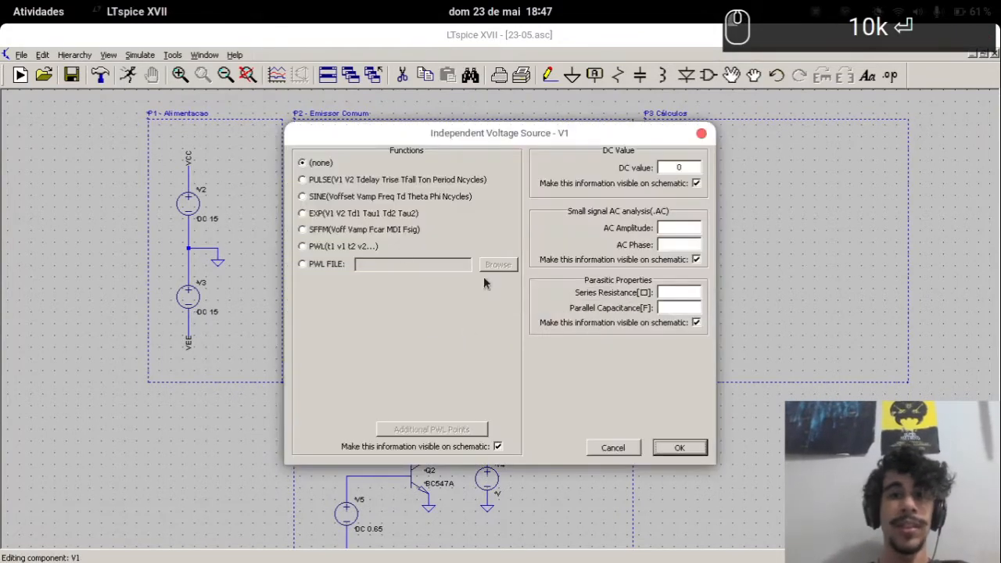
left_click(335, 197)
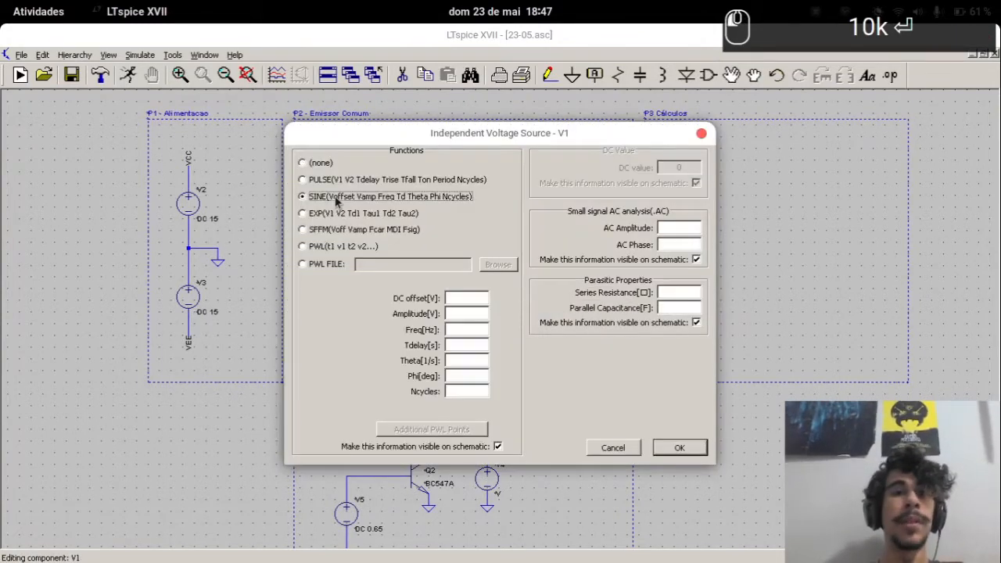
left_click(456, 295)
type("0")
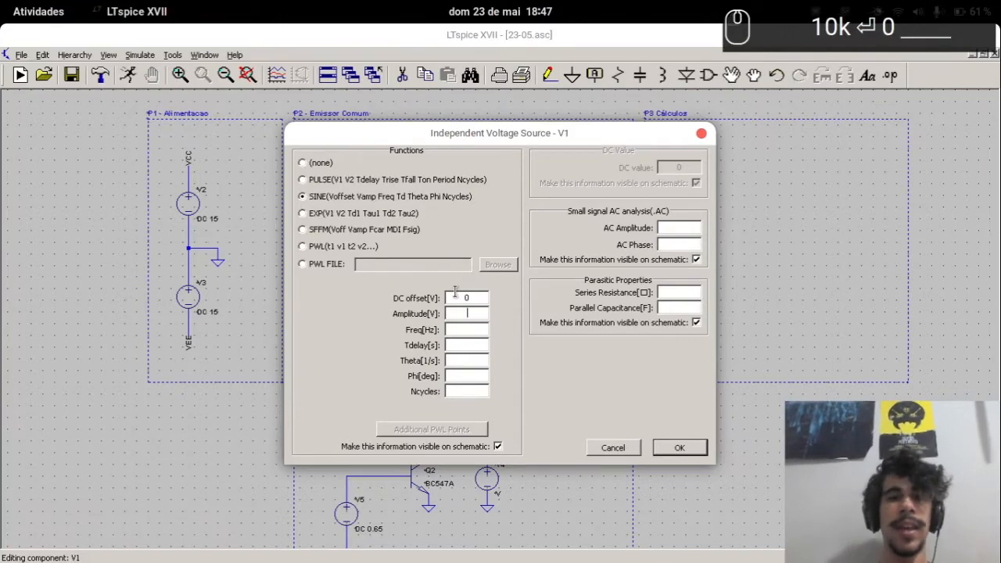
key("Tab")
type("15m")
key("Tab")
type("1k")
key("Return")
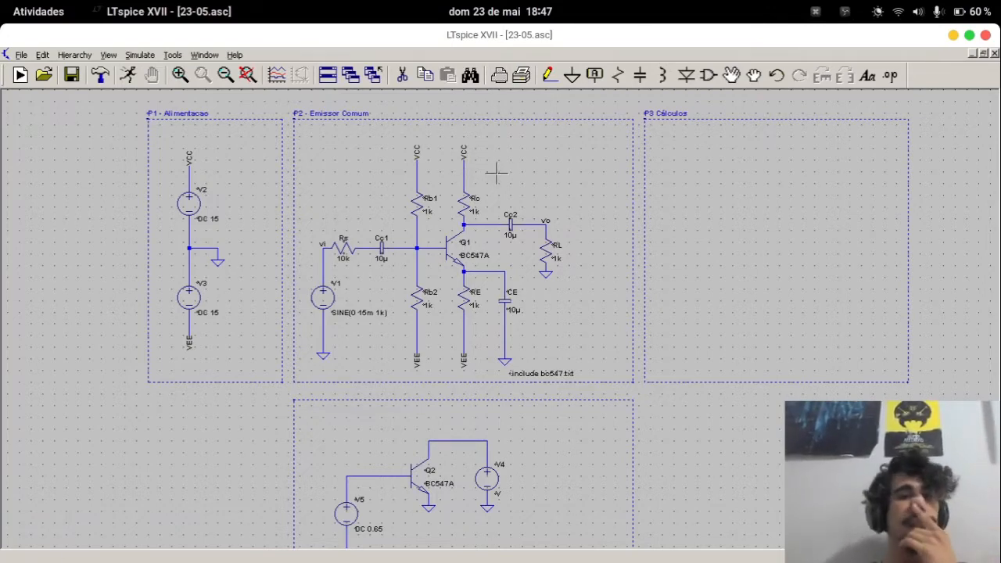
Set the load resistor RL at the amplifier output to 100k
right_click(558, 257)
type("100k")
key("Return")
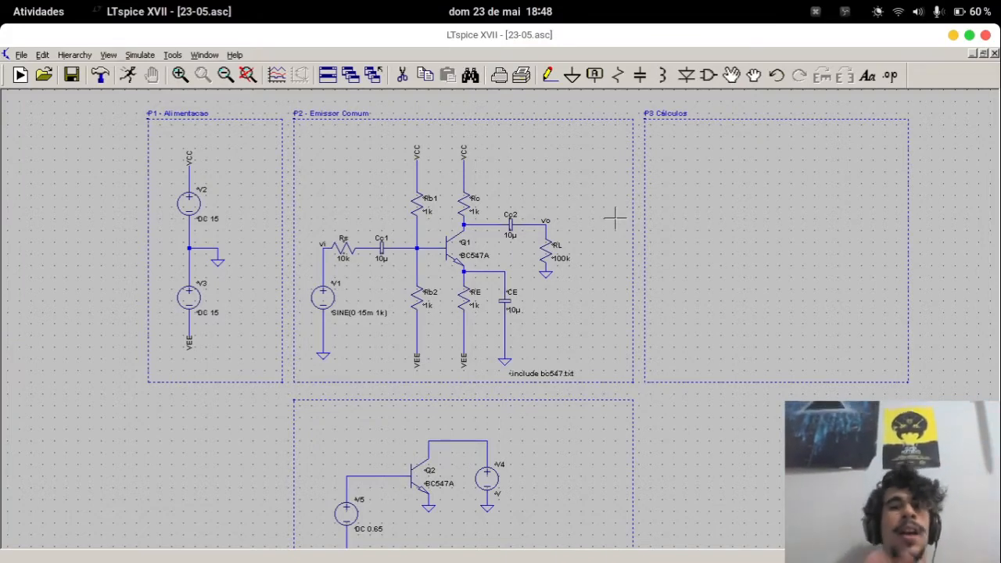
scroll(543, 217, "up", 1)
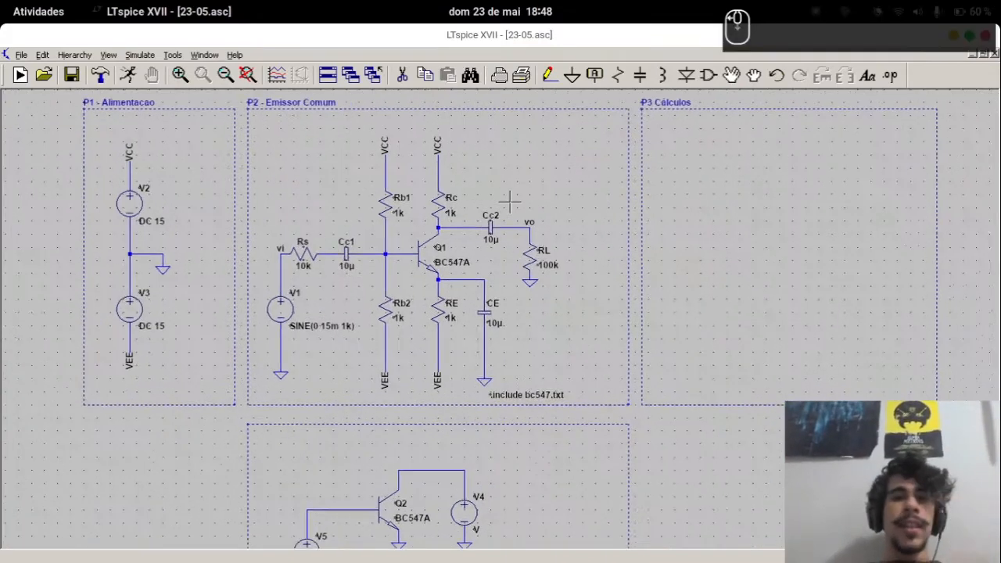
Add the comment "At = 20 V/V" at the top of the P3 Cálculos block and save the schematic
scroll(510, 202, "up", 2)
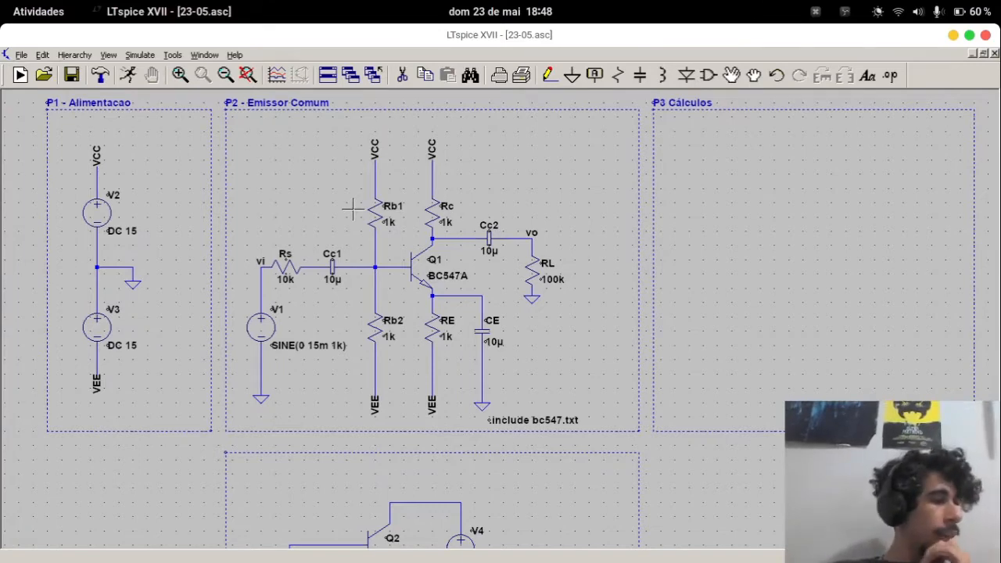
left_click_drag(352, 208, 323, 206)
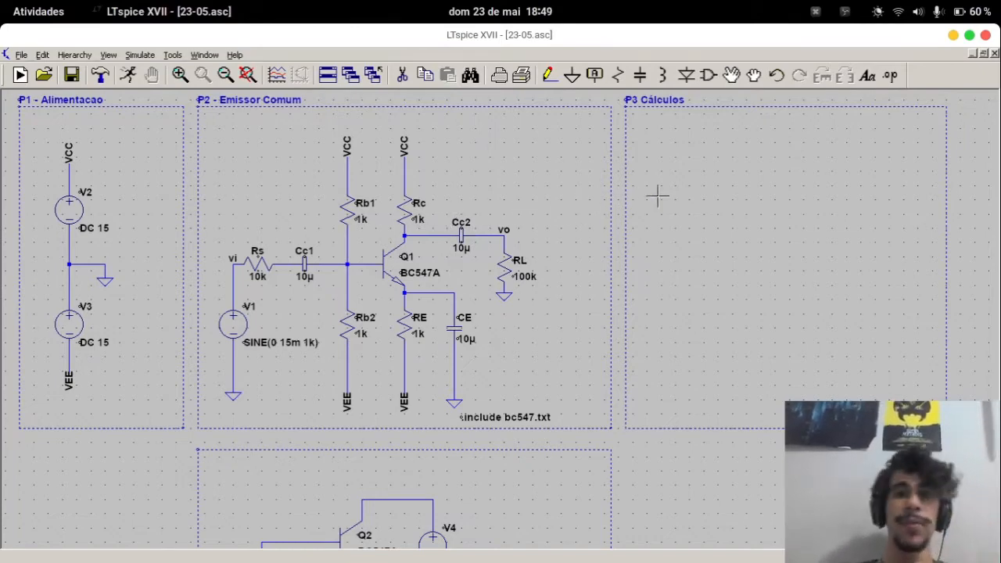
type("tAt =")
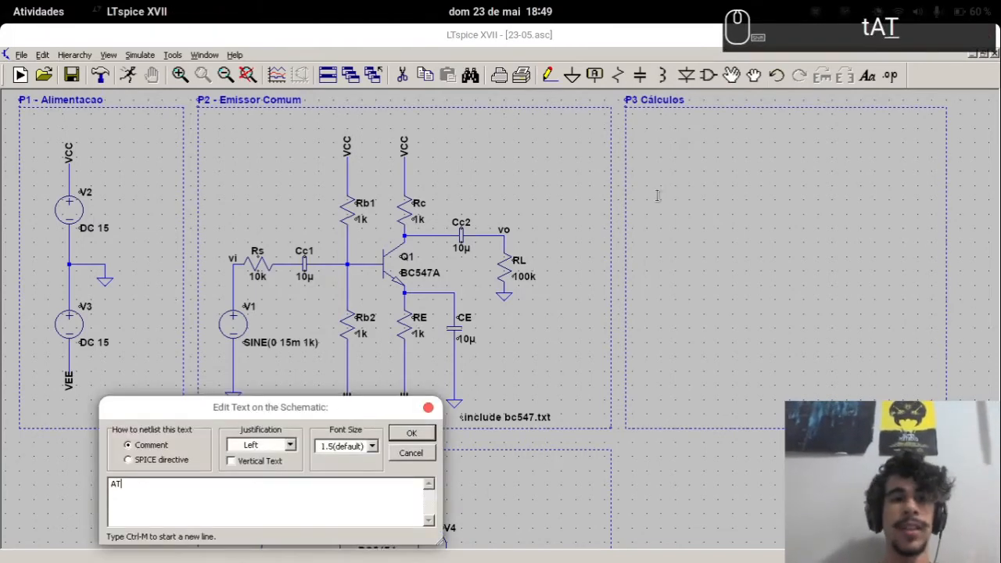
type(" 20 V/V")
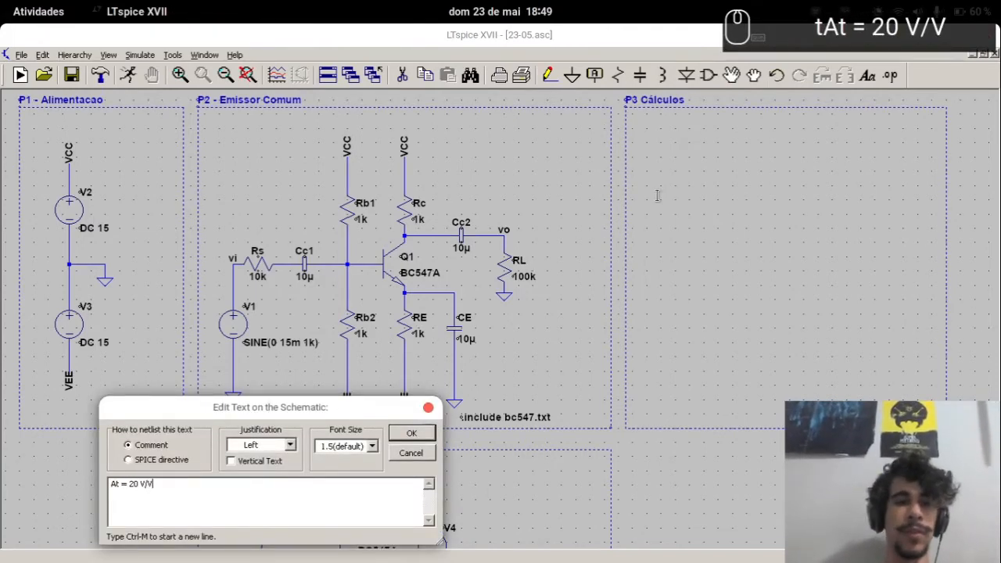
key("Return")
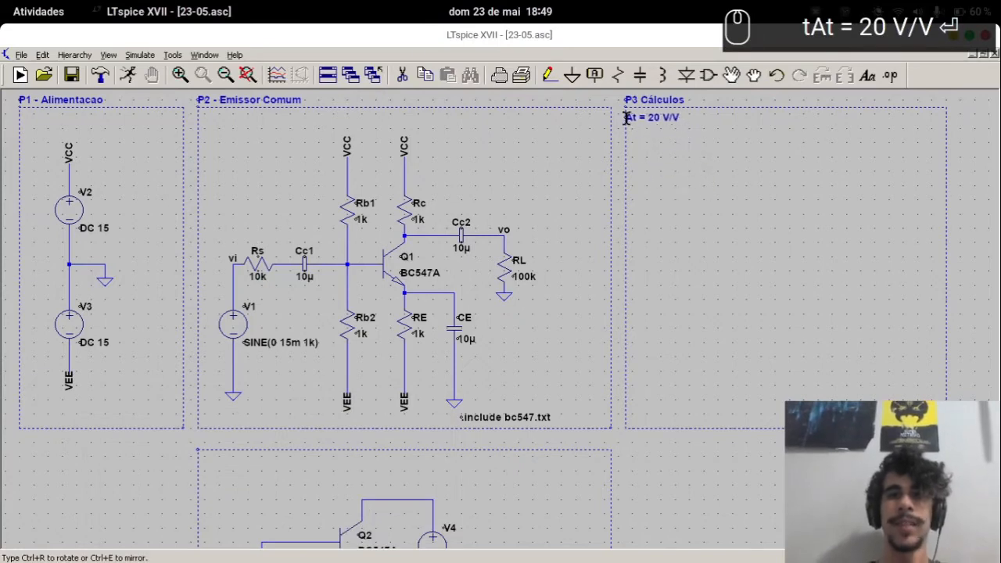
left_click(640, 124)
key("ctrl+s")
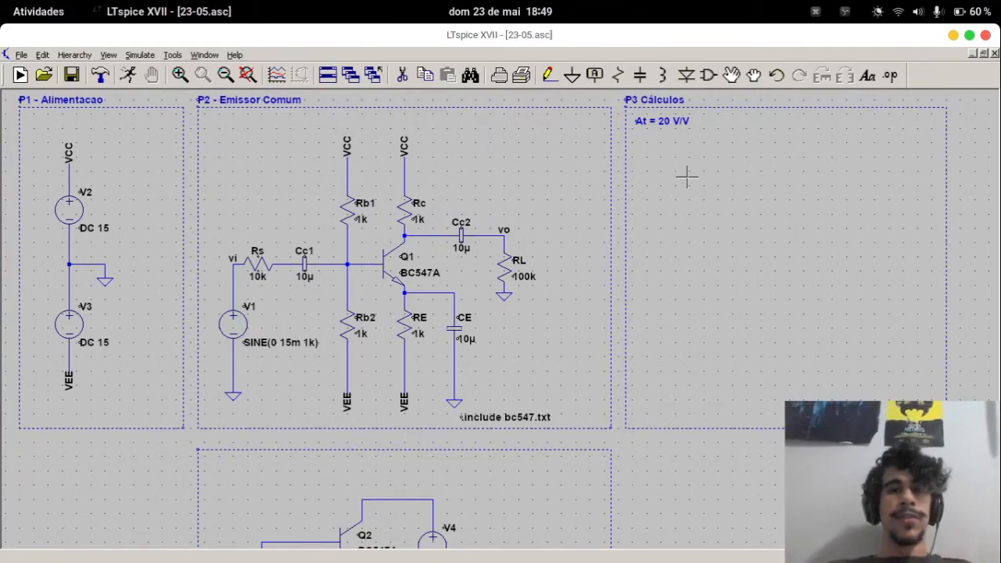
Add the comment "Ac1 = Rin/(Rs+Rin)" directly below the At line in the P3 Cálculos block
type("tAc1 = ")
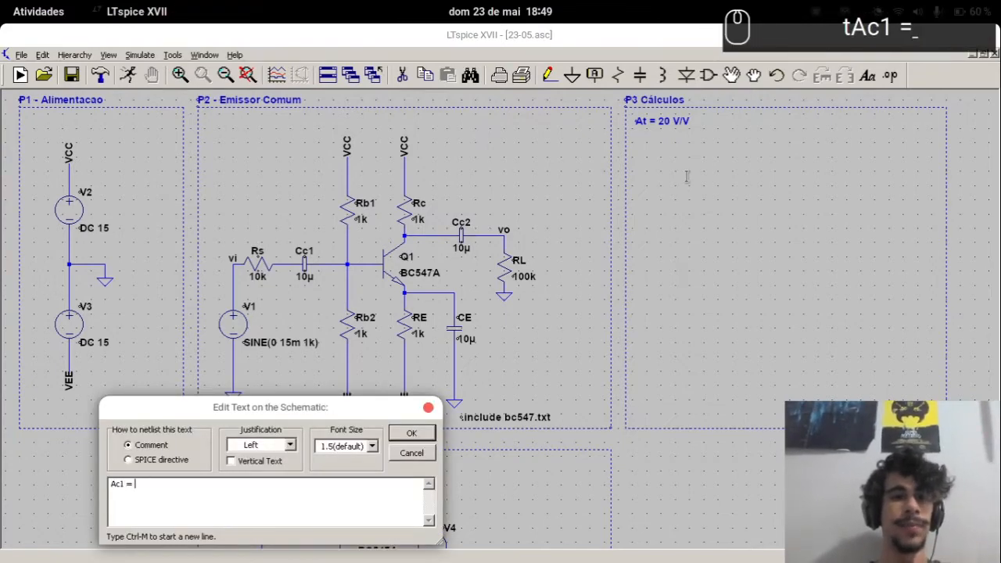
type("Rin")
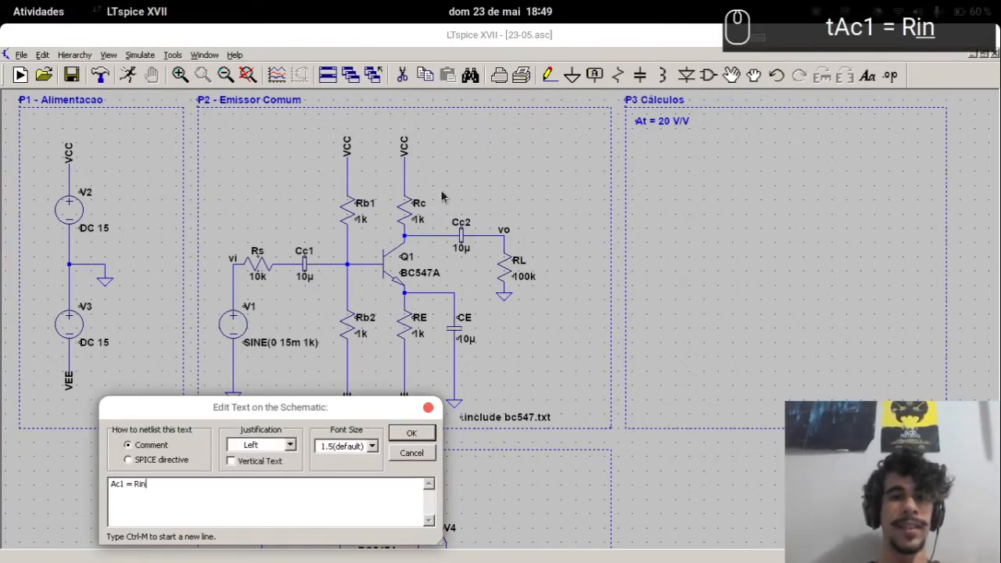
type("/(Rs")
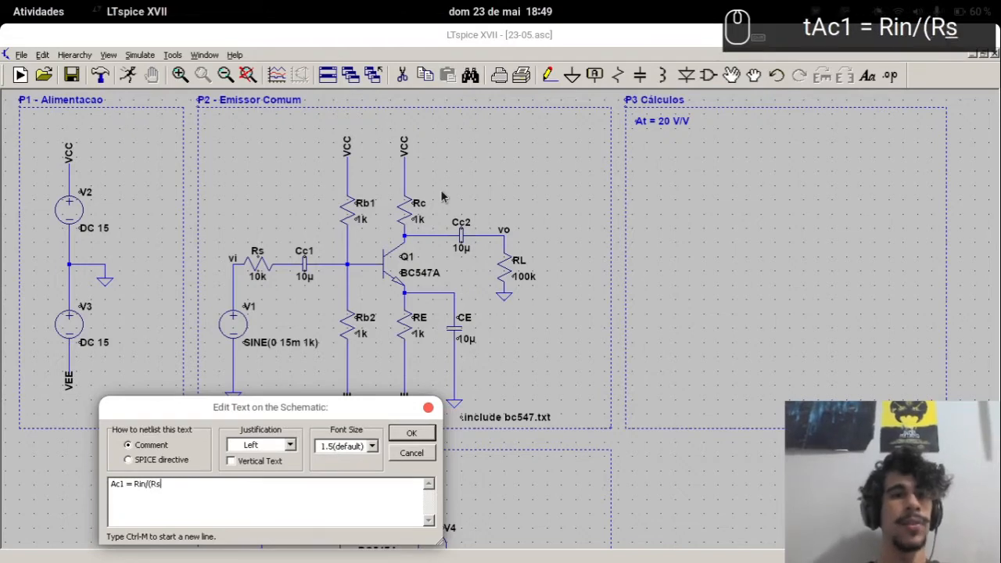
type("+Rin)")
key("Return")
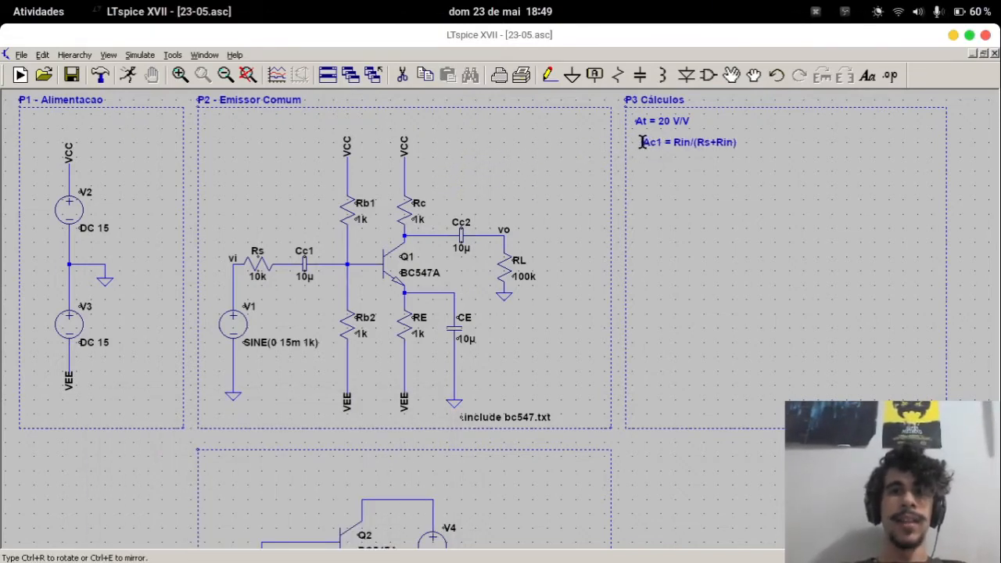
left_click(636, 138)
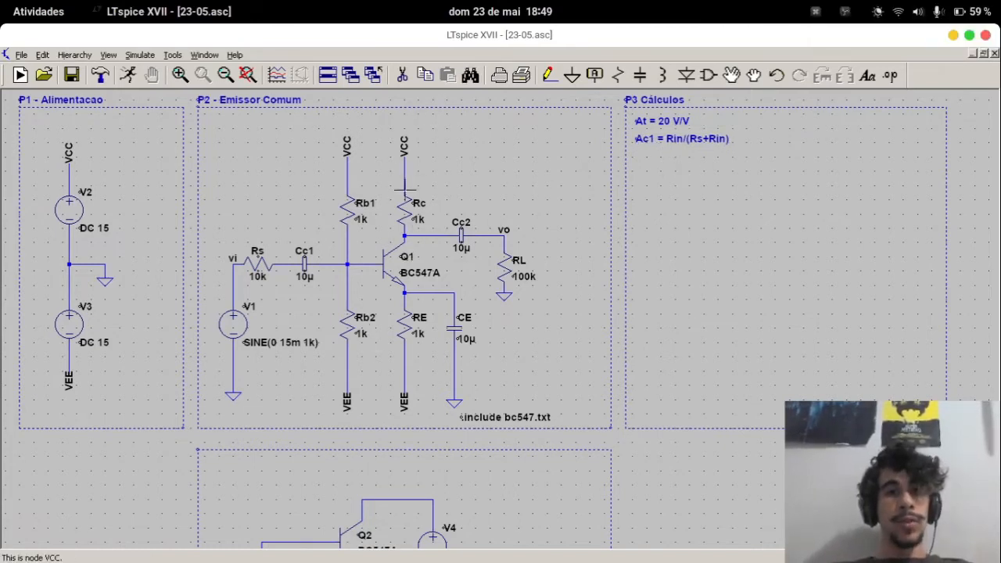
Append the voltage gain expression "Av = gm*(Rc//ro)" to the Ac1 comment
left_click(697, 221)
right_click(704, 136)
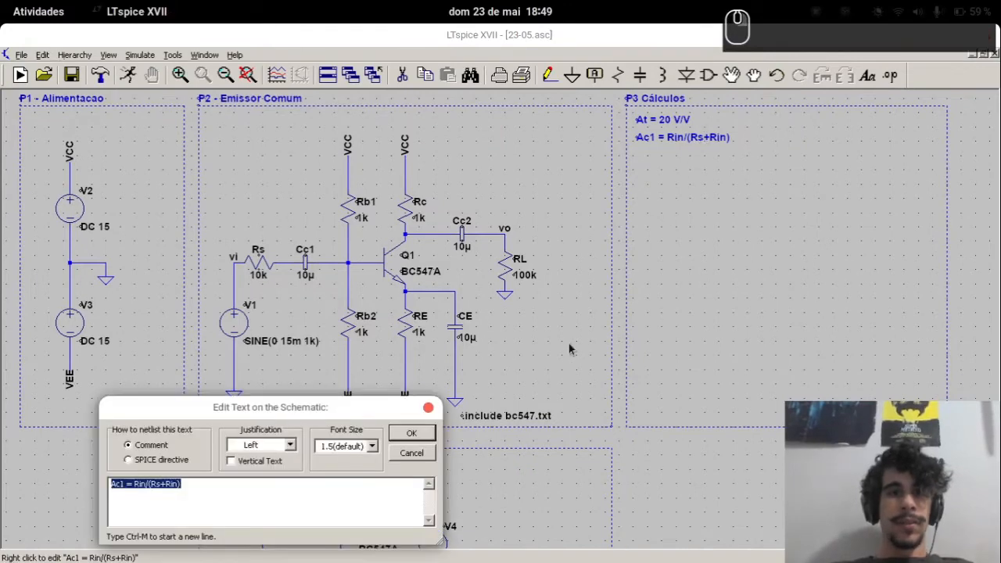
left_click(381, 487)
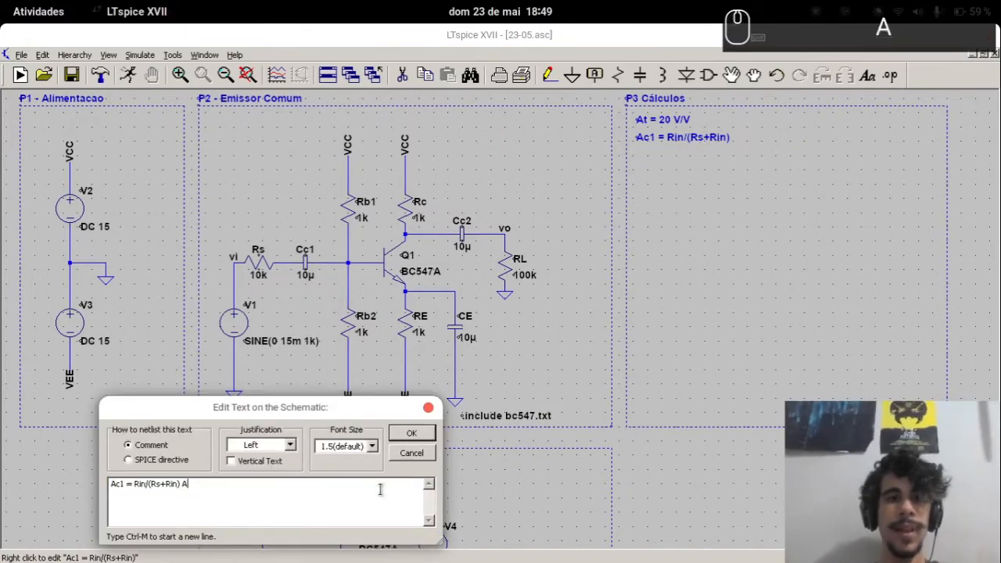
type("-")
key("BackSpace")
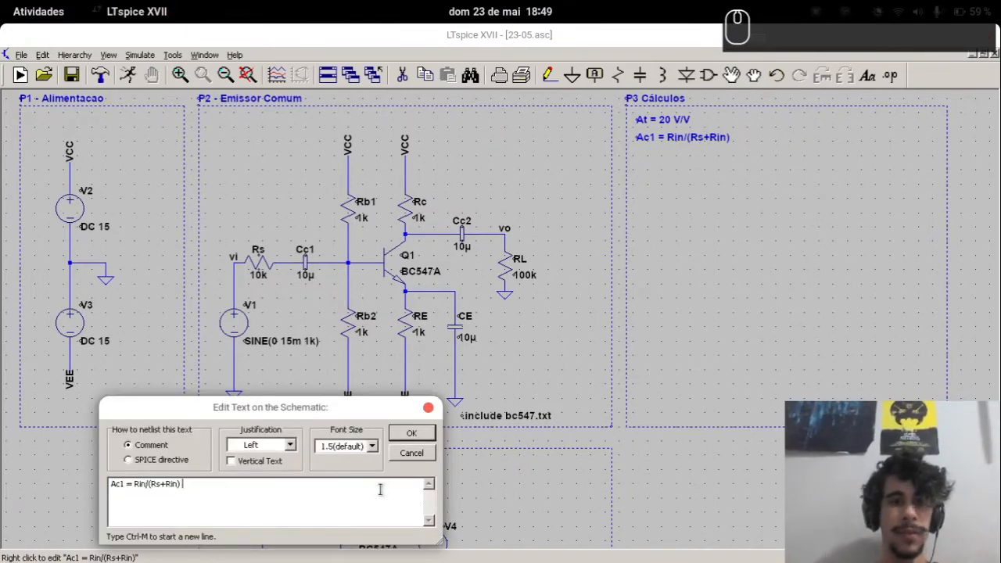
type("->")
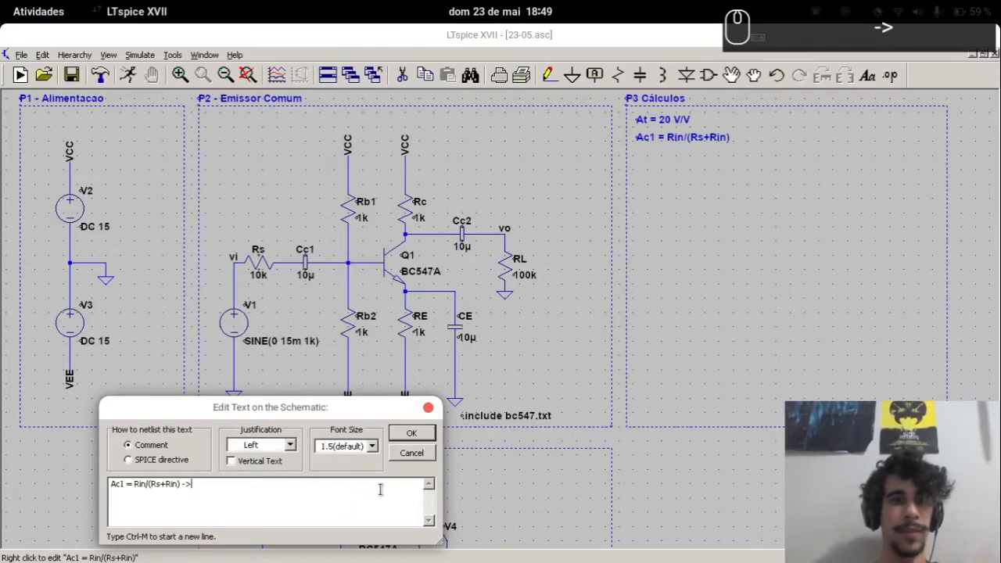
key("BackSpace")
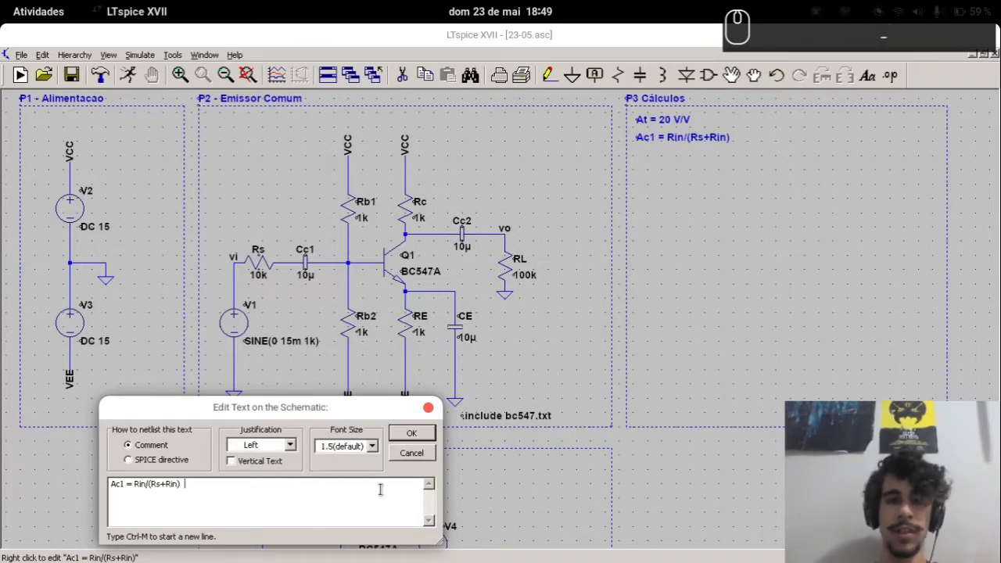
type("Av =")
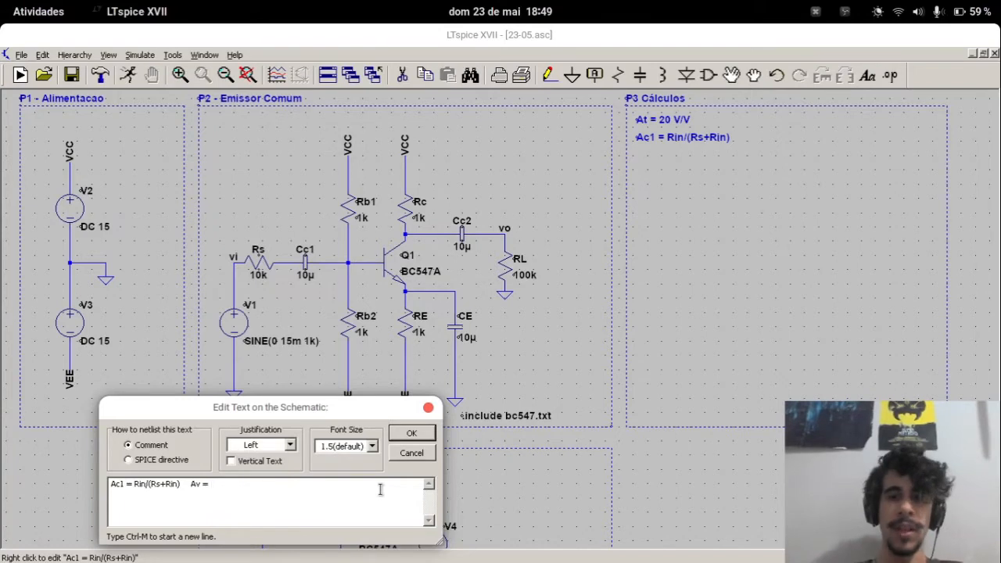
type("gm*(R")
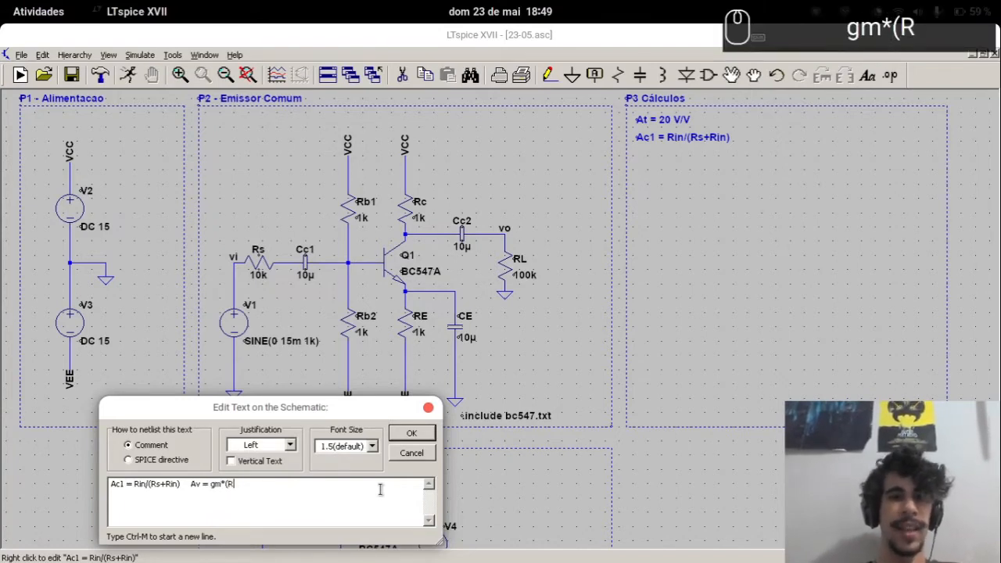
type("c//ro)")
key("Return")
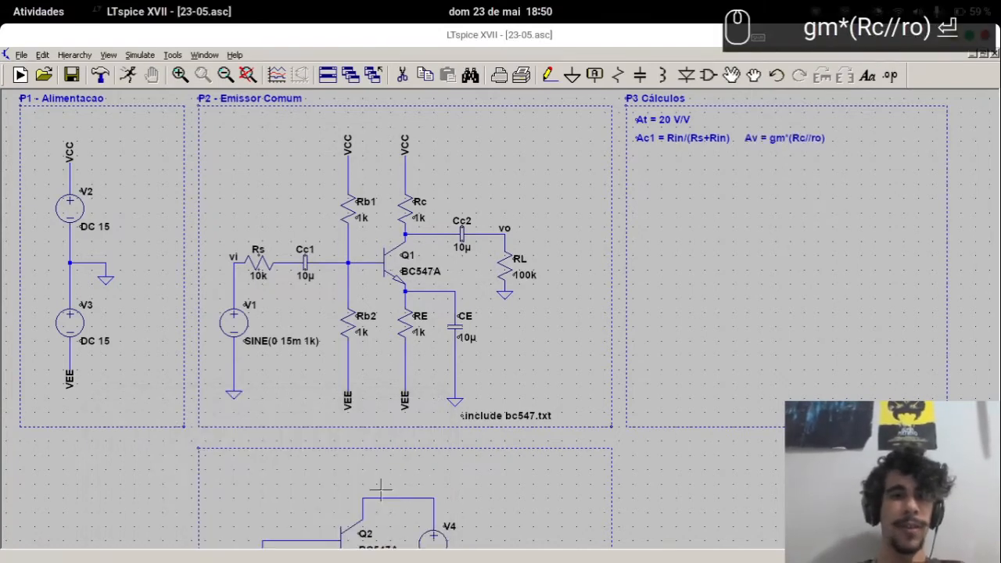
Append the output coupling expression "Ac2 = RL/(Rc+RL)" to the comment with Ac1 and Av
right_click(762, 135)
key("End")
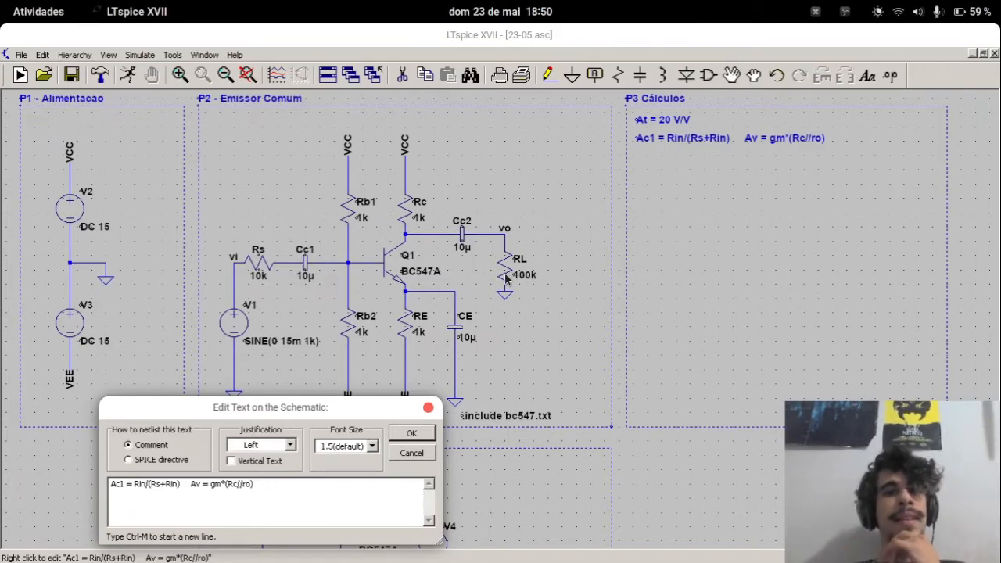
type("Ac2")
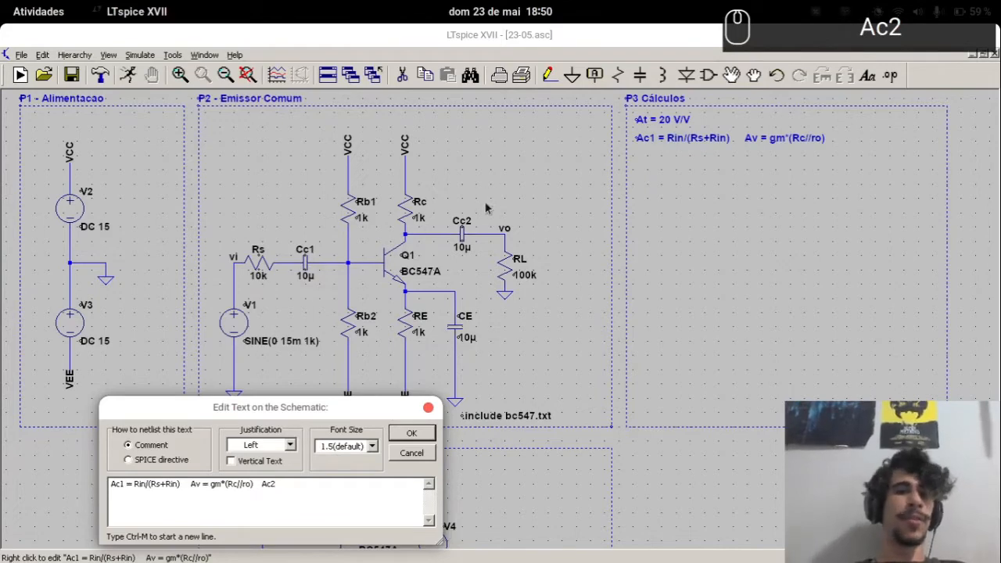
left_click(332, 504)
type("= ")
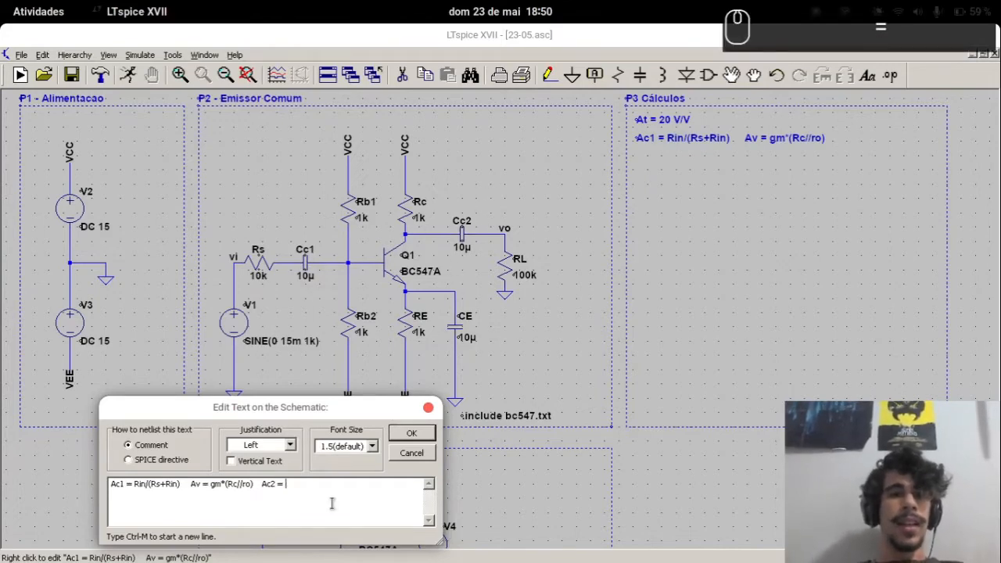
type("RL")
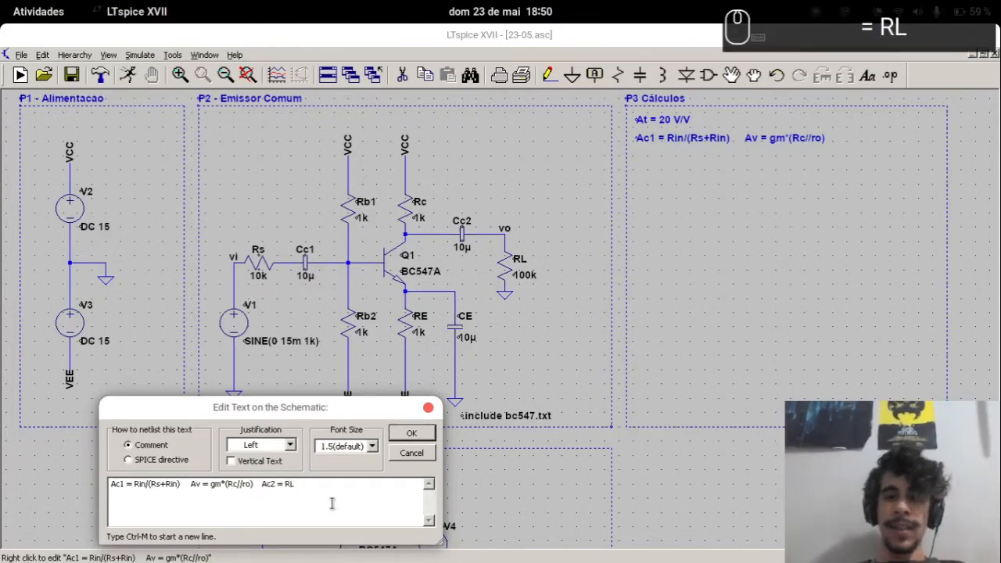
type("/(Rc")
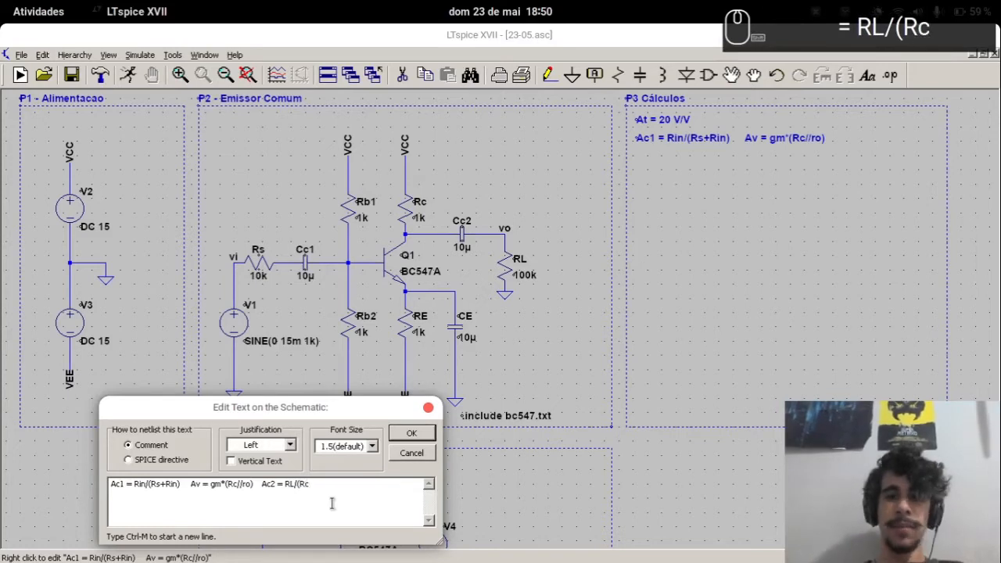
type("+RL)")
key("Return")
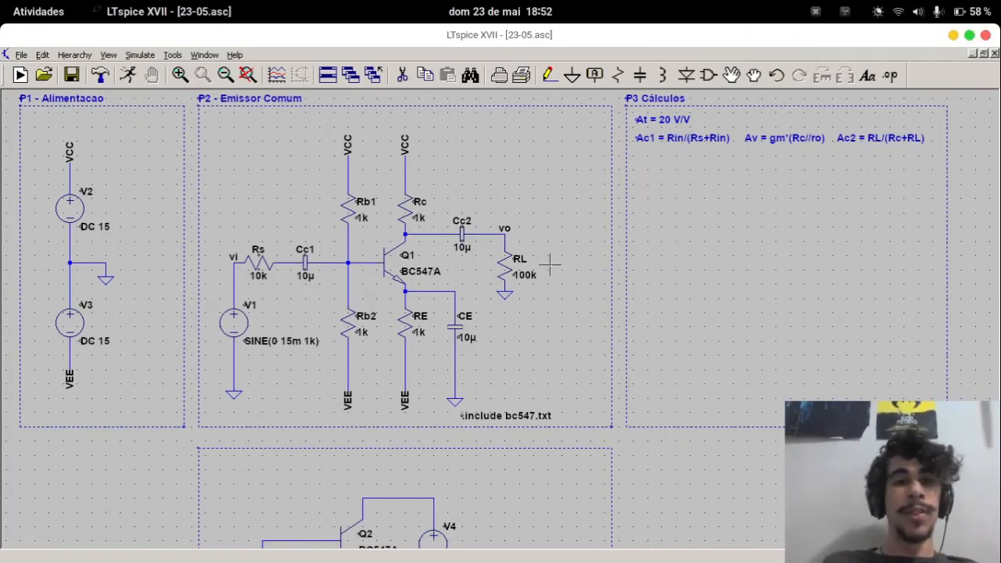
Add the comment "vbe = 7.5 mV" below the gain expressions in the P3 Cálculos block
type("t")
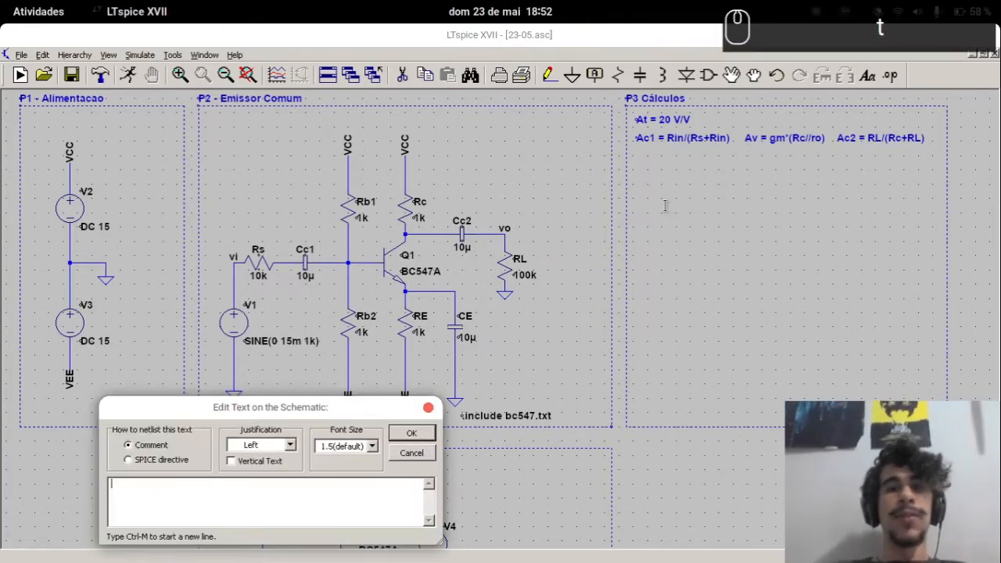
type("vbe = 7.")
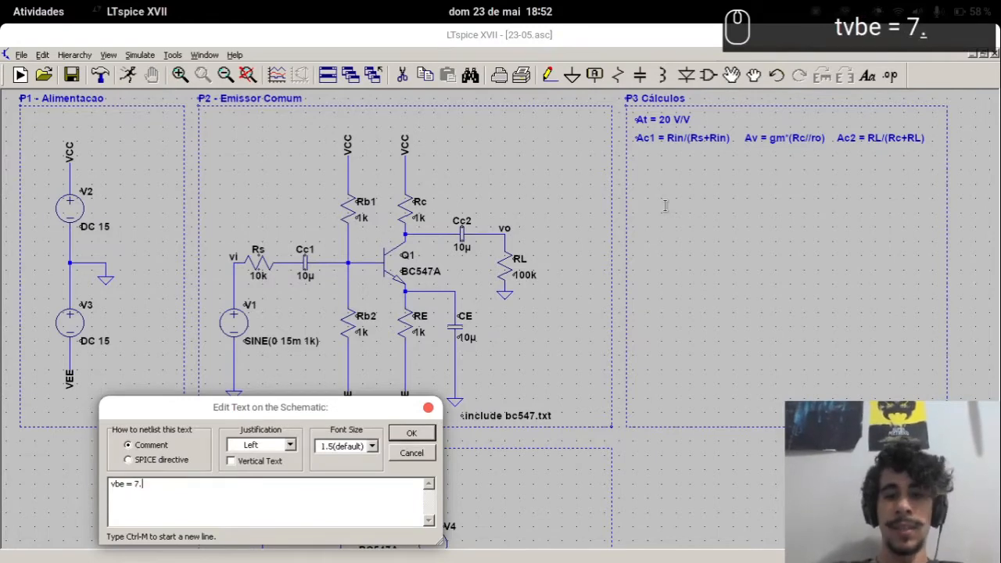
type("5 mV")
key("Return")
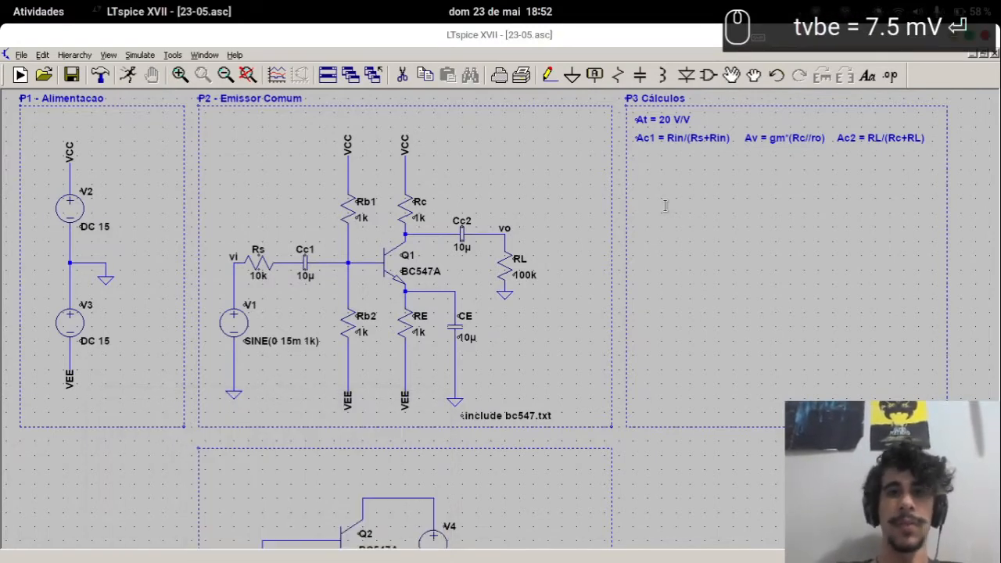
left_click(635, 159)
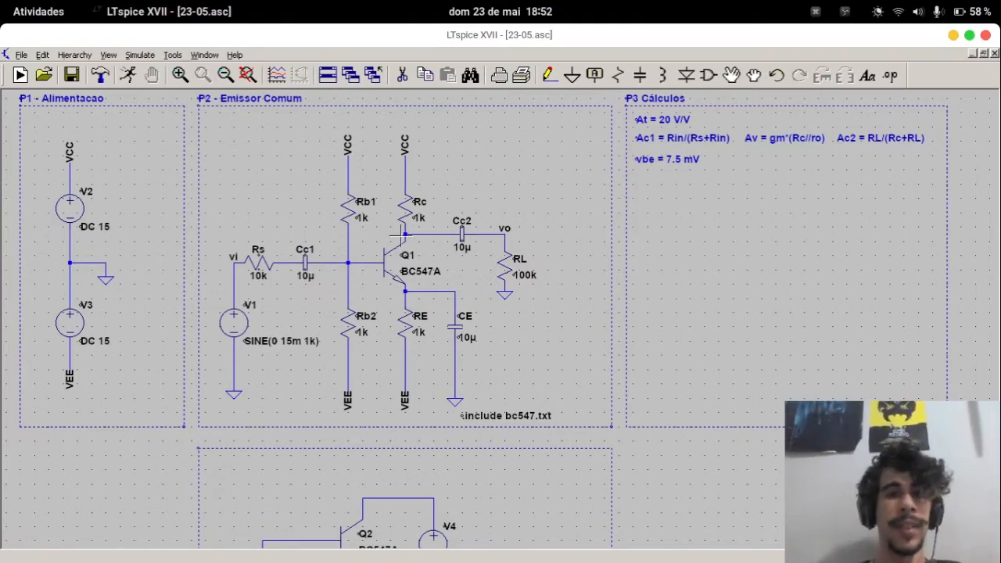
Extend the vbe comment with "-> Rin = 10k"
right_click(665, 159)
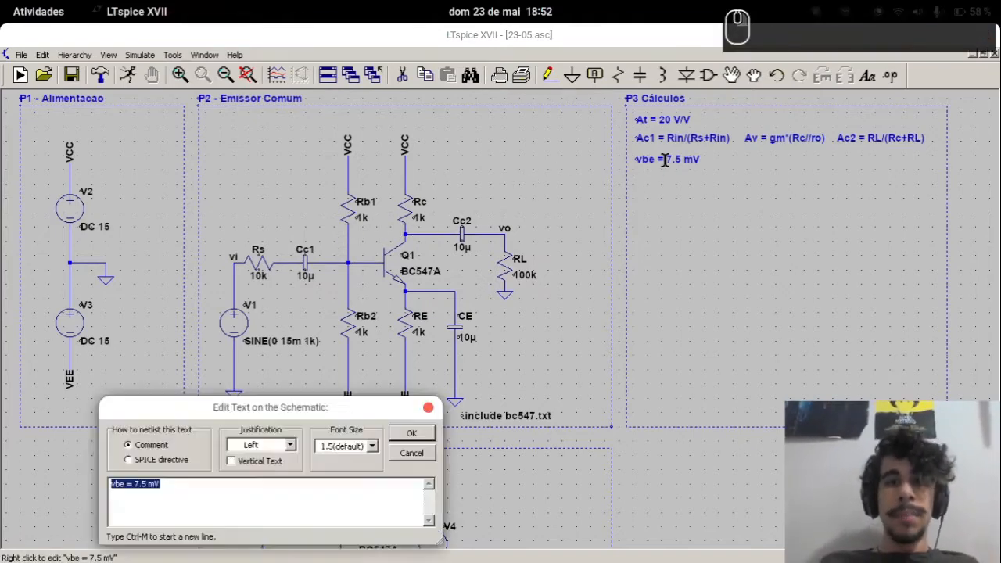
key("End")
type("-> R")
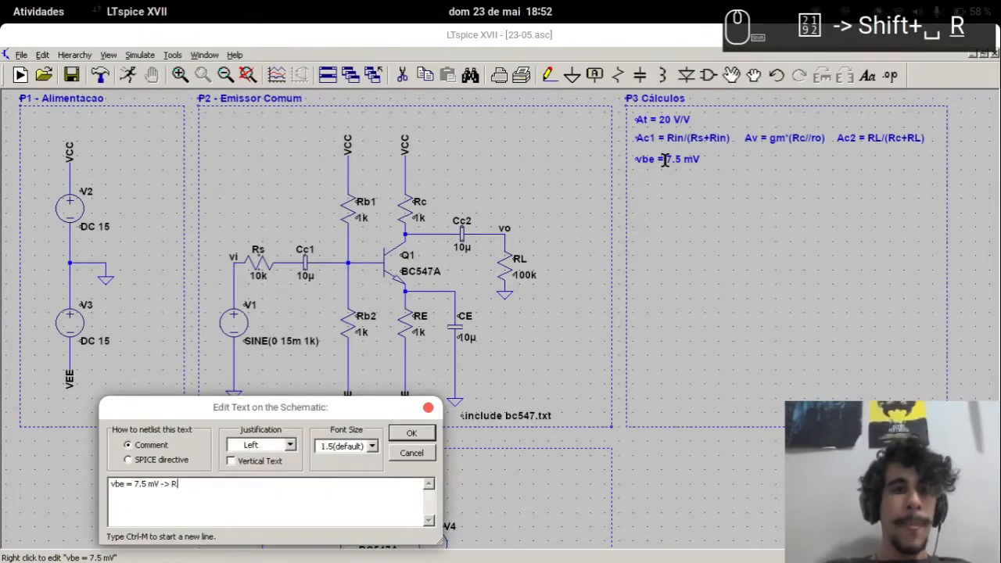
type("in = 10k")
key("Return")
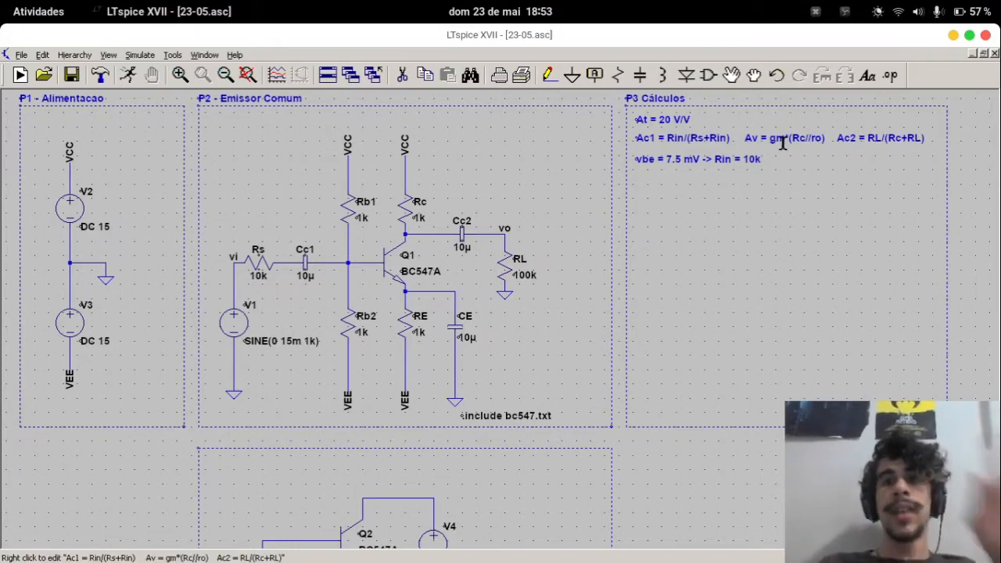
Extend the vbe comment in P3 Cálculos with "-> Av*Ac2 = 40"
key("t")
key("Escape")
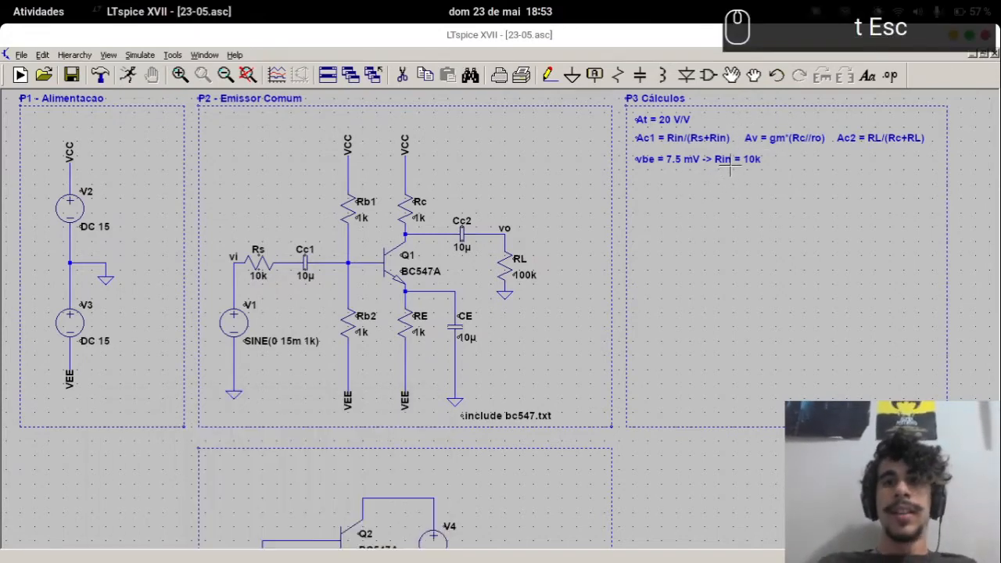
right_click(729, 161)
left_click(358, 496)
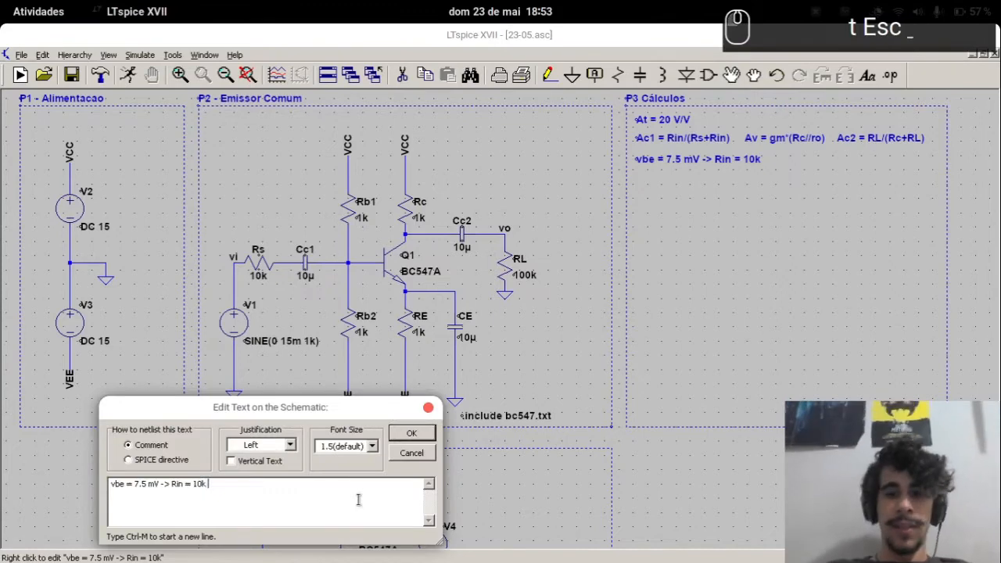
type("-> Av")
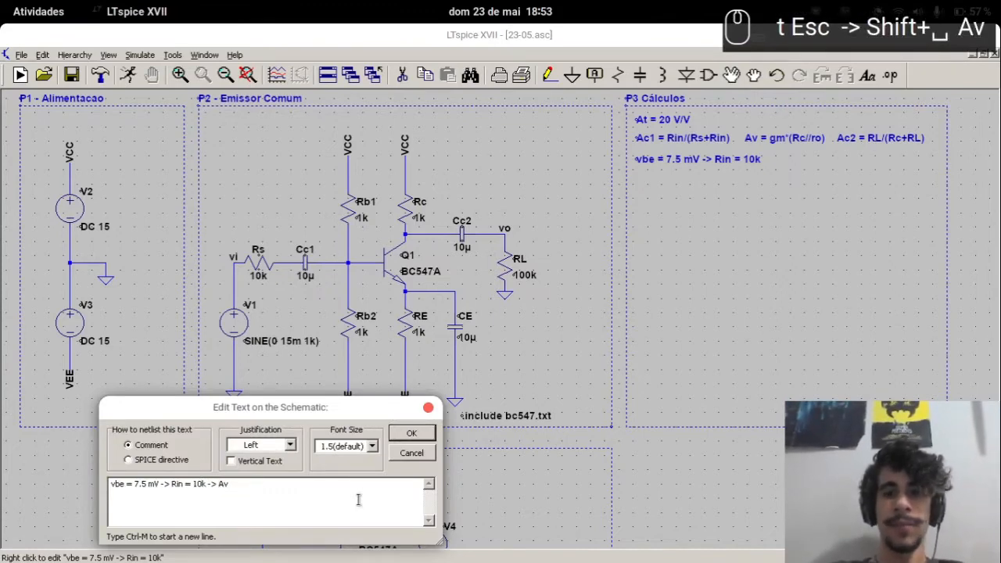
type("*A")
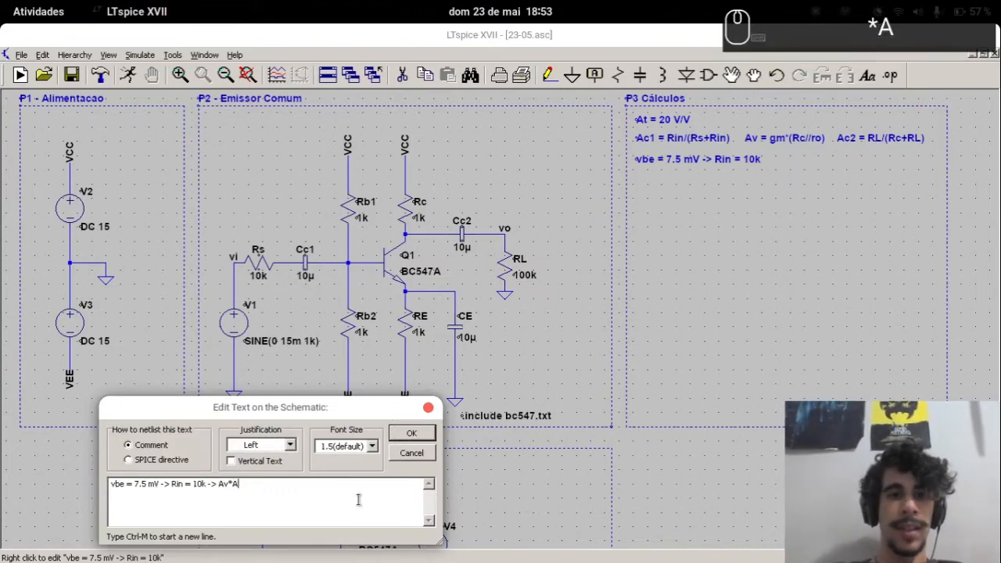
type("c2 = 40")
key("Return")
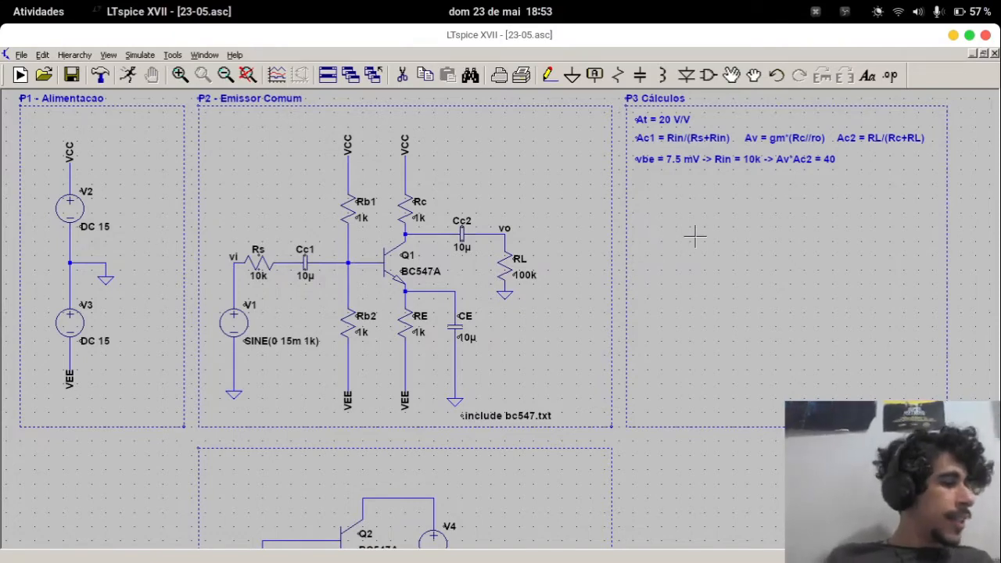
left_click(788, 184)
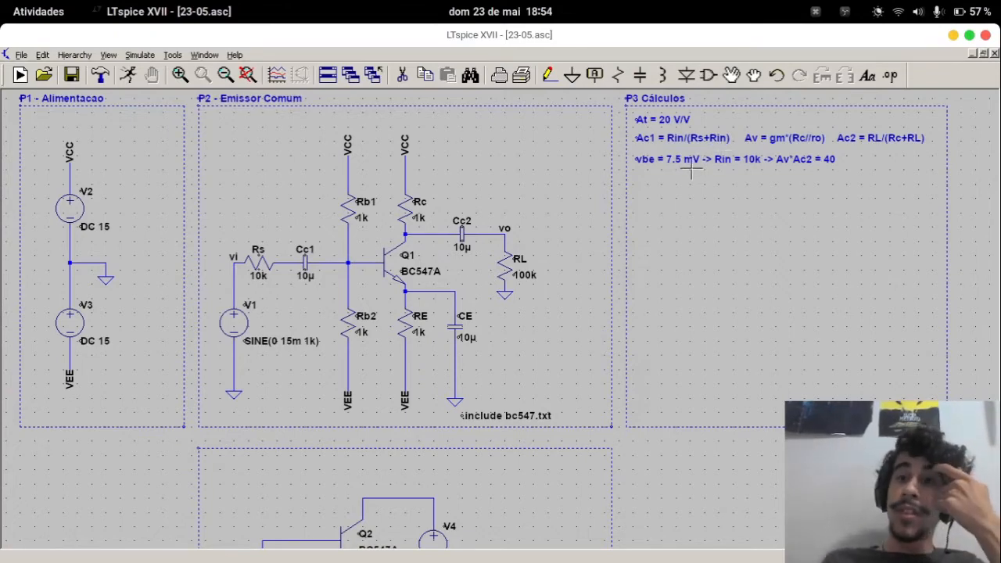
Write a new schematic comment reading "P/ 1mA -> gm = Ic/Vt = 1m/25m = 0.04"
type("t")
type("P")
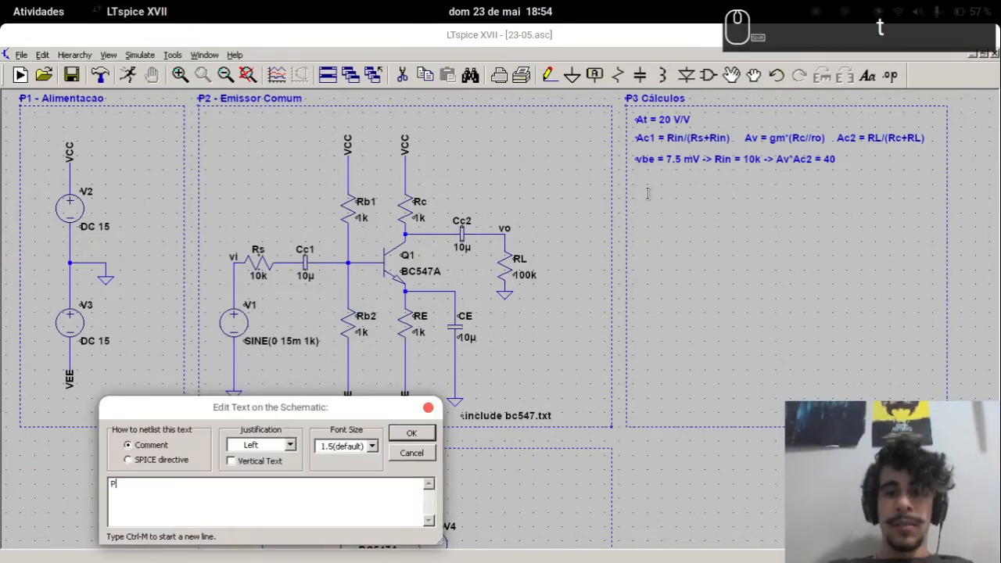
type("/ 1mA ")
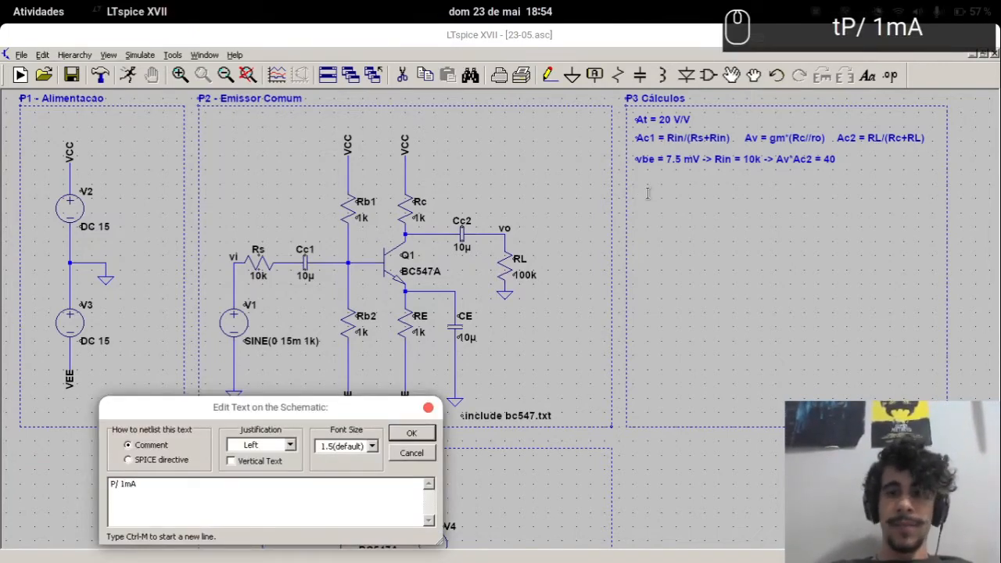
type("-> gm = ")
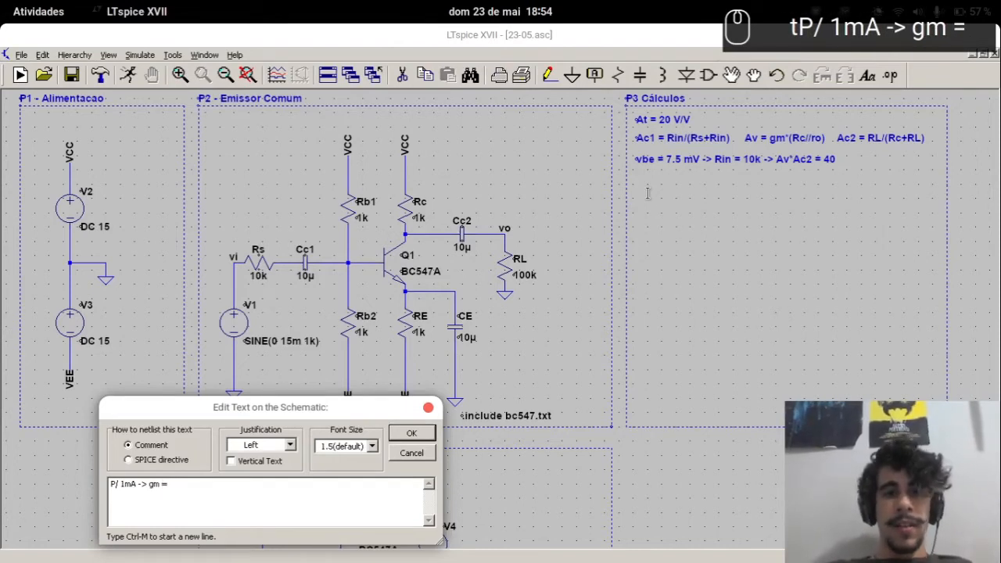
type("25m")
key("BackSpace")
key("BackSpace")
key("BackSpace")
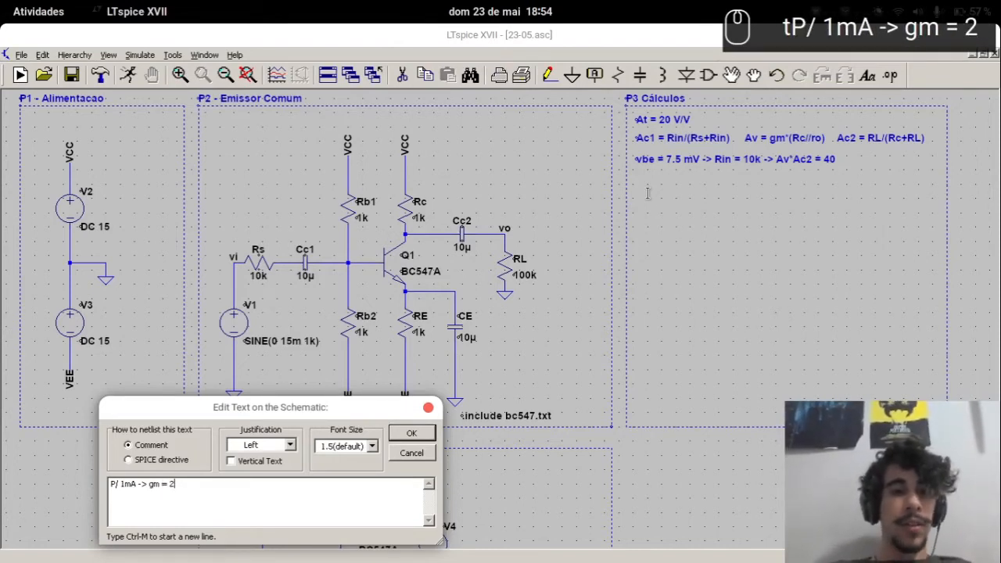
type("Ic/Vt")
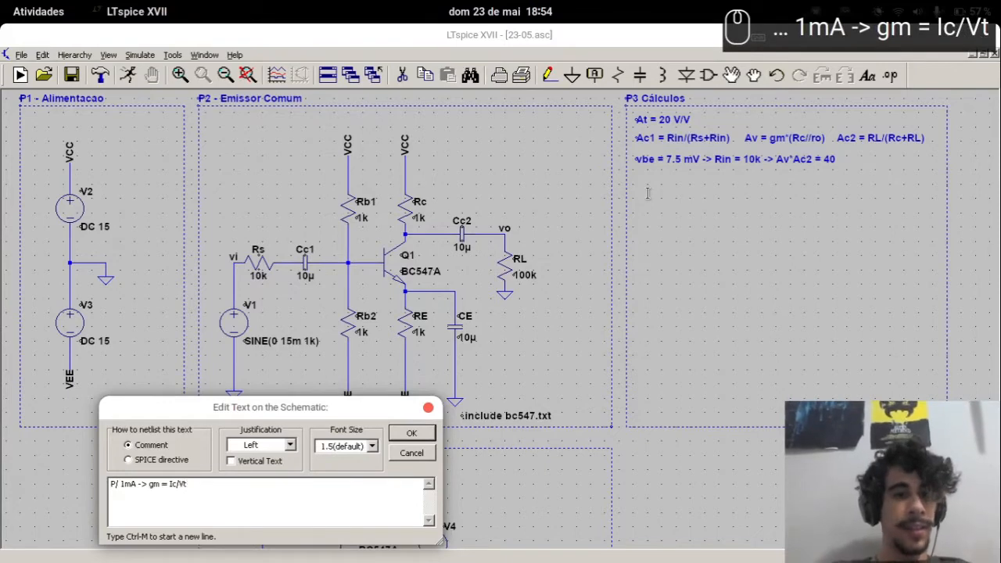
type("= ")
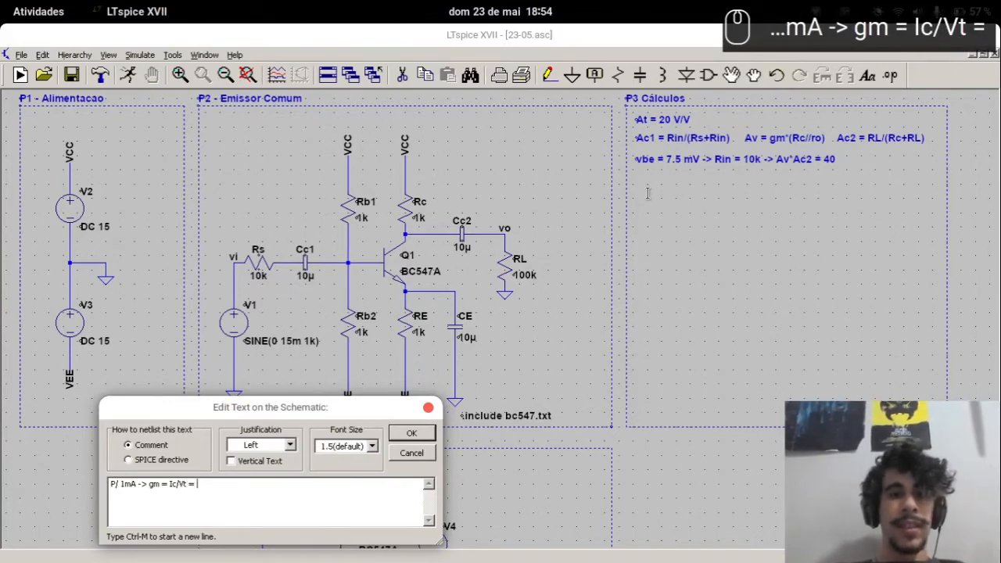
type("1m/25m = ")
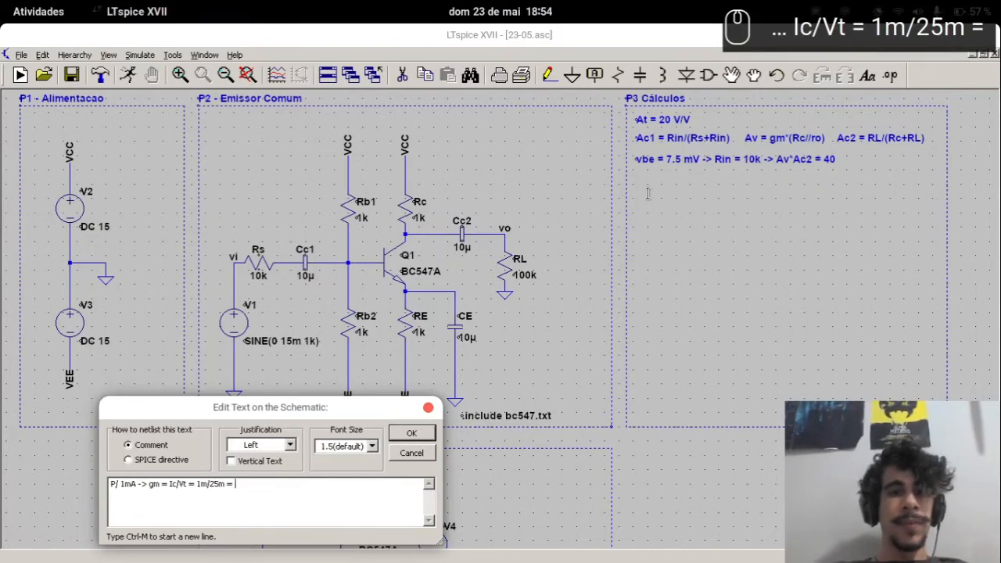
type("0.04")
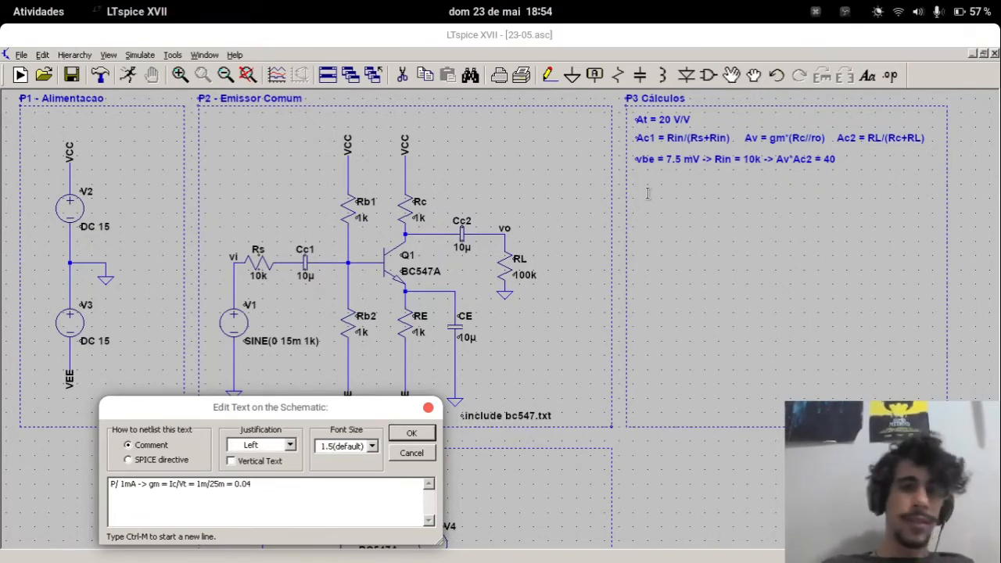
Check the gm value by computing 1/25 in the Python terminal, and return to the LTspice comment dialog
key("alt+Tab")
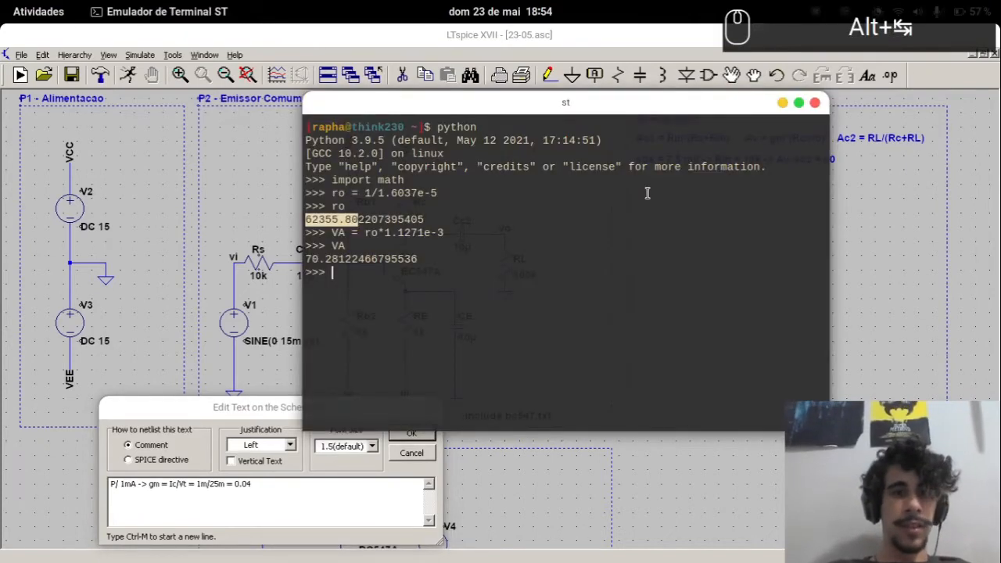
type("1/25")
key("Return")
key("alt+Tab")
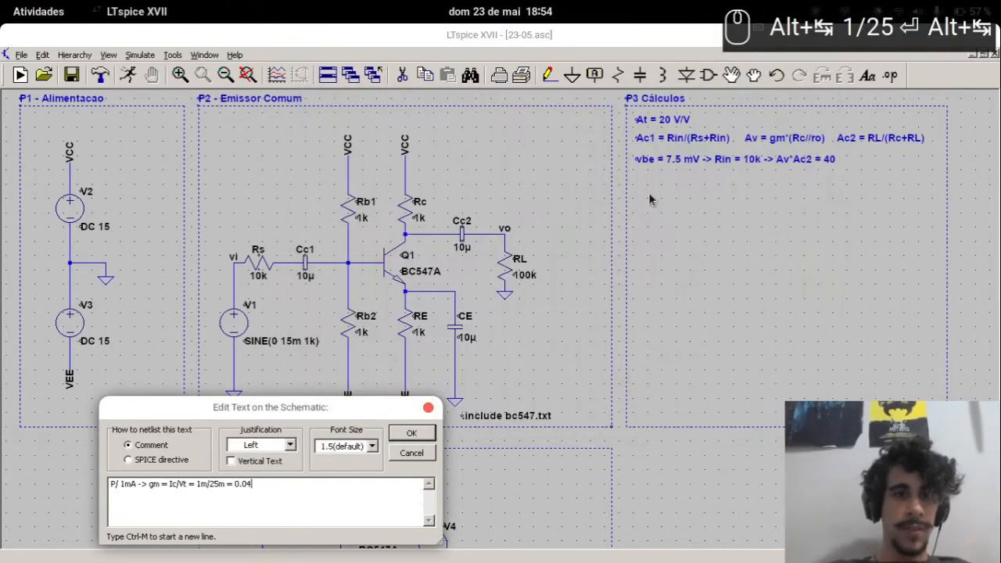
Place the gm comment below the vbe line in P3 Cálculos and shift it slightly down to even the line spacing
key("Return")
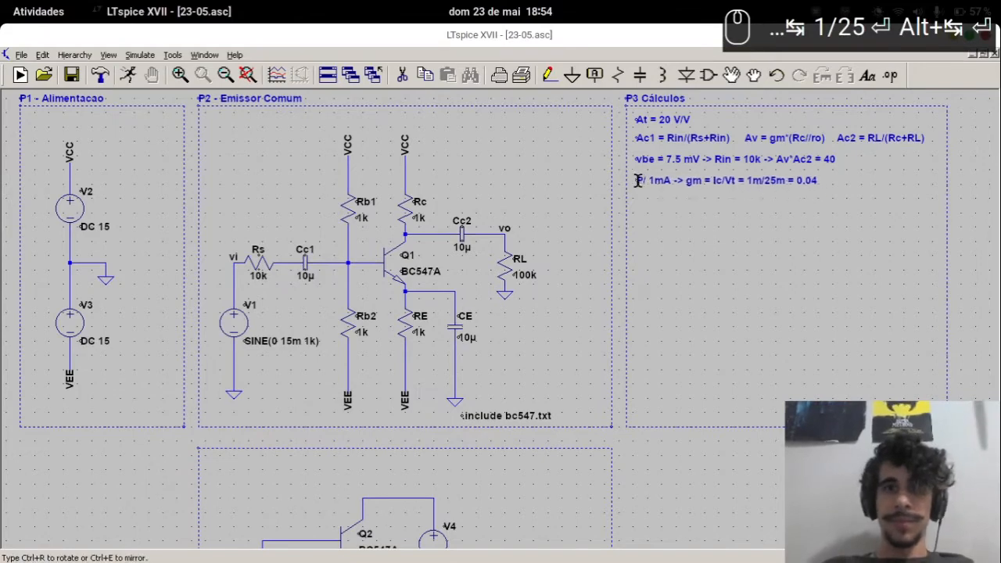
left_click(635, 177)
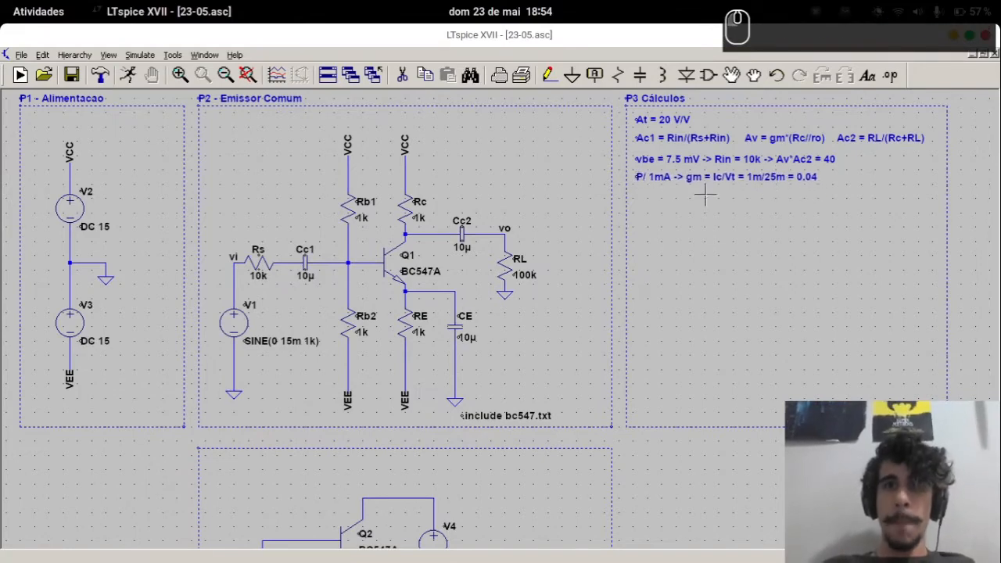
key("F7")
left_click(748, 178)
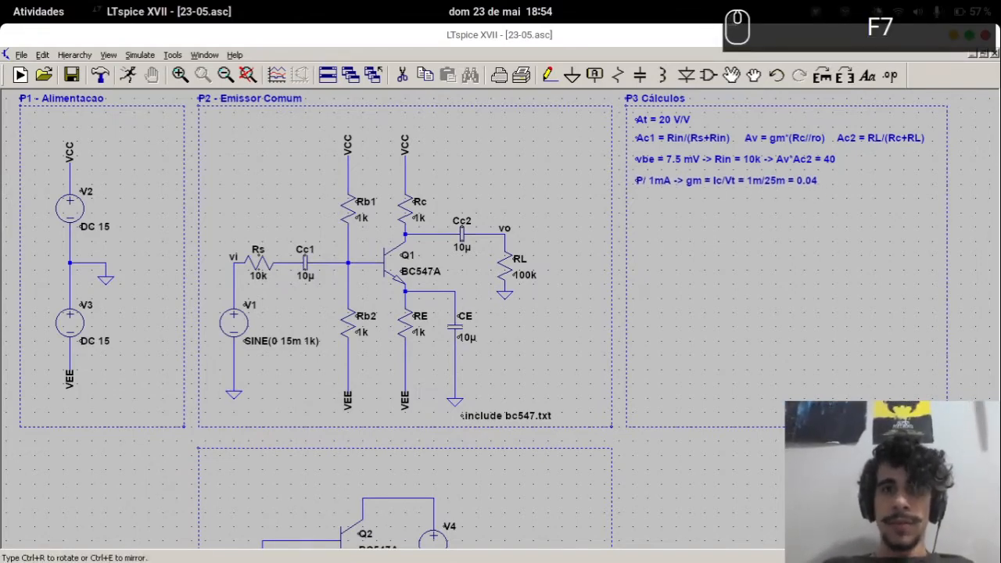
left_click(744, 178)
key("Escape")
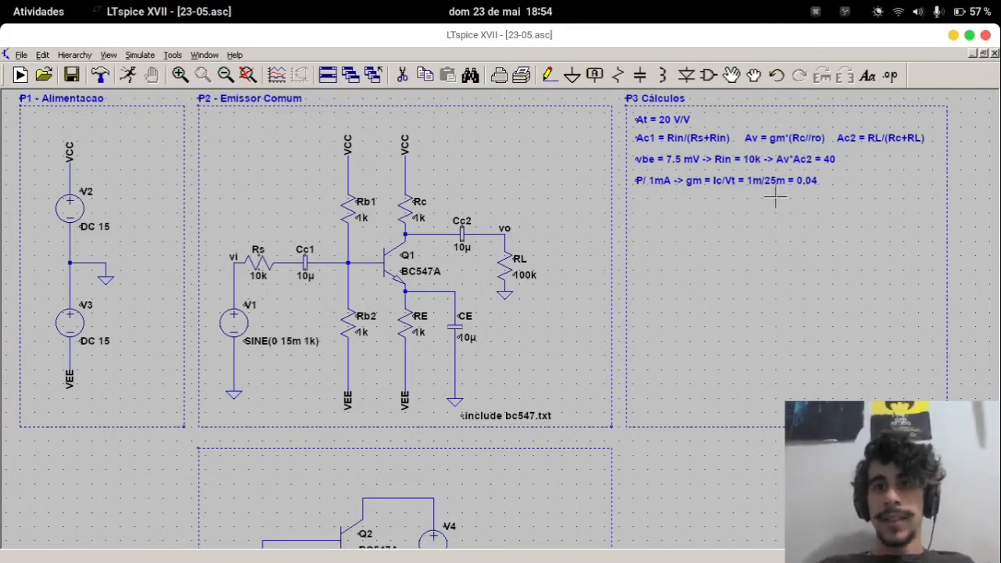
Start a new schematic comment with "Av" and move its edit dialog up over the P2 circuit
key("t")
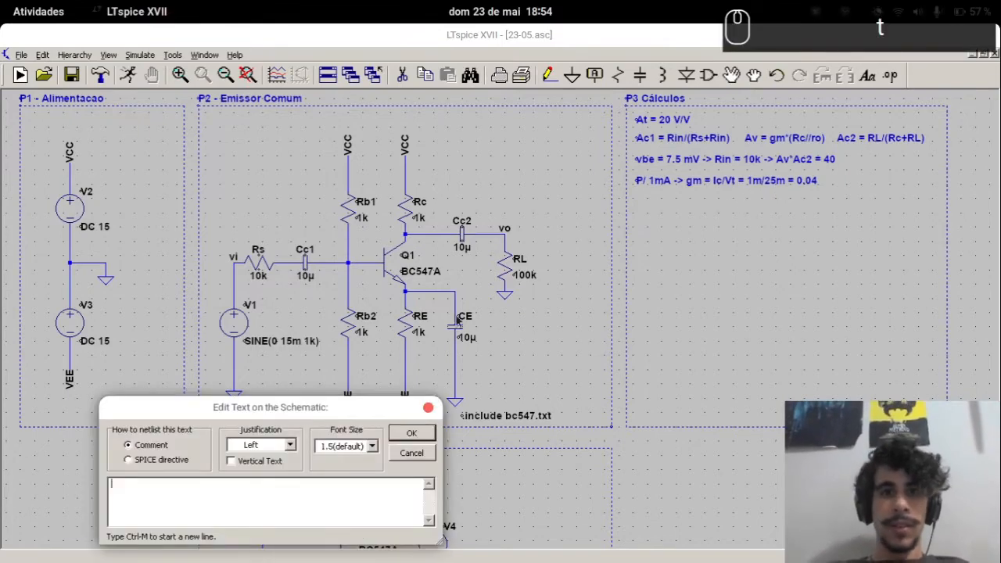
left_click_drag(320, 406, 513, 236)
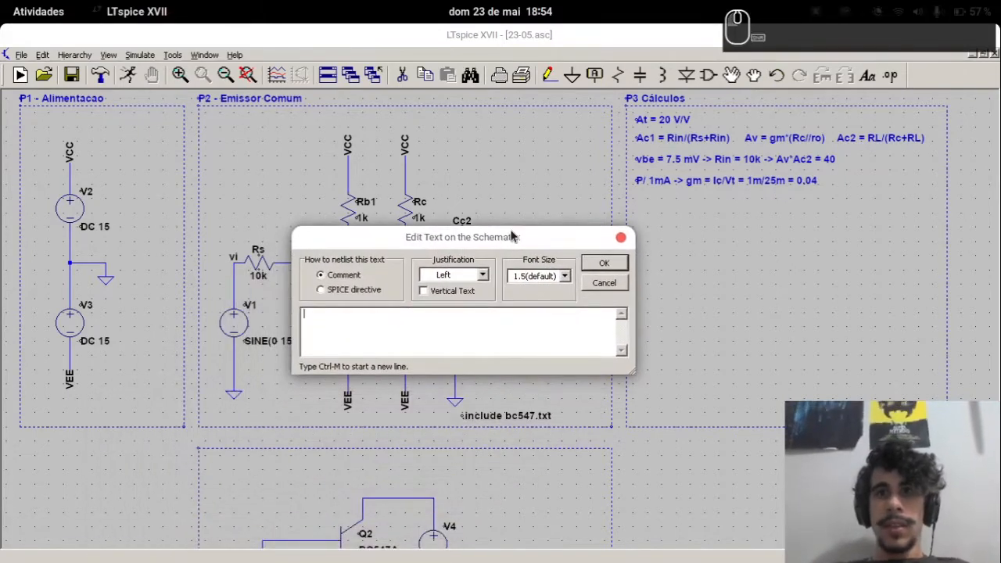
type("Av")
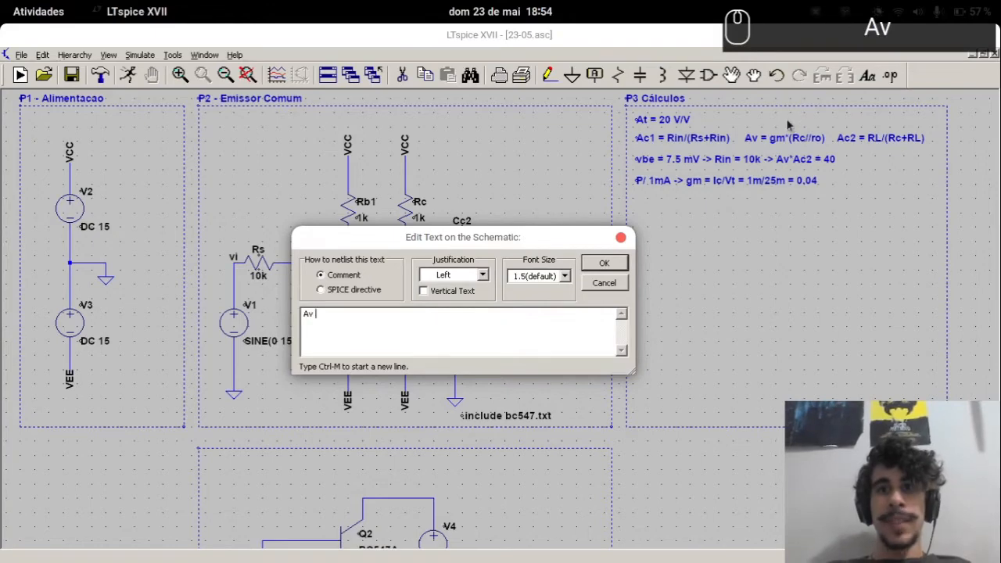
key("BackSpace")
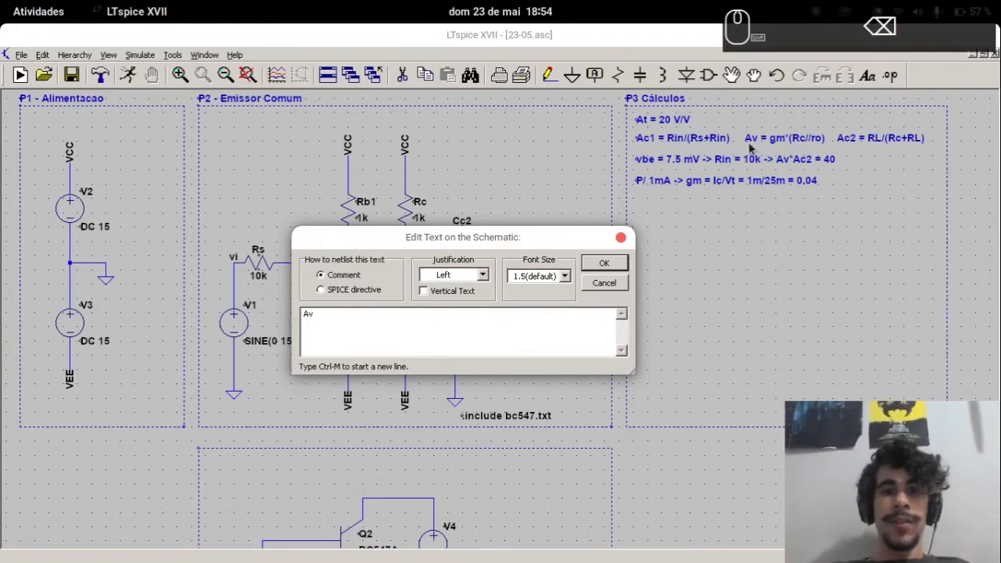
type("*gm = 4")
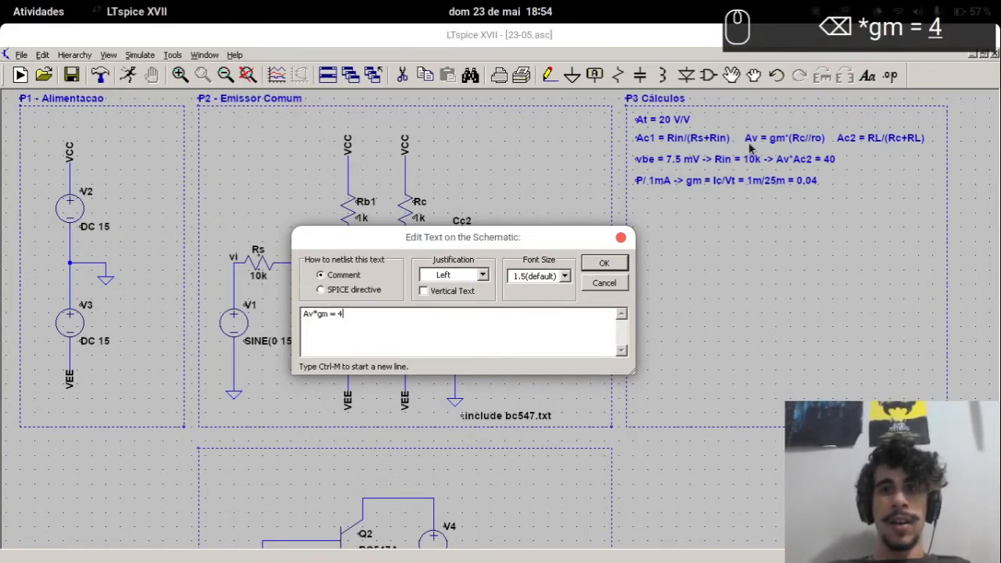
type("0")
key("BackSpace")
key("BackSpace")
key("BackSpace")
key("BackSpace")
key("BackSpace")
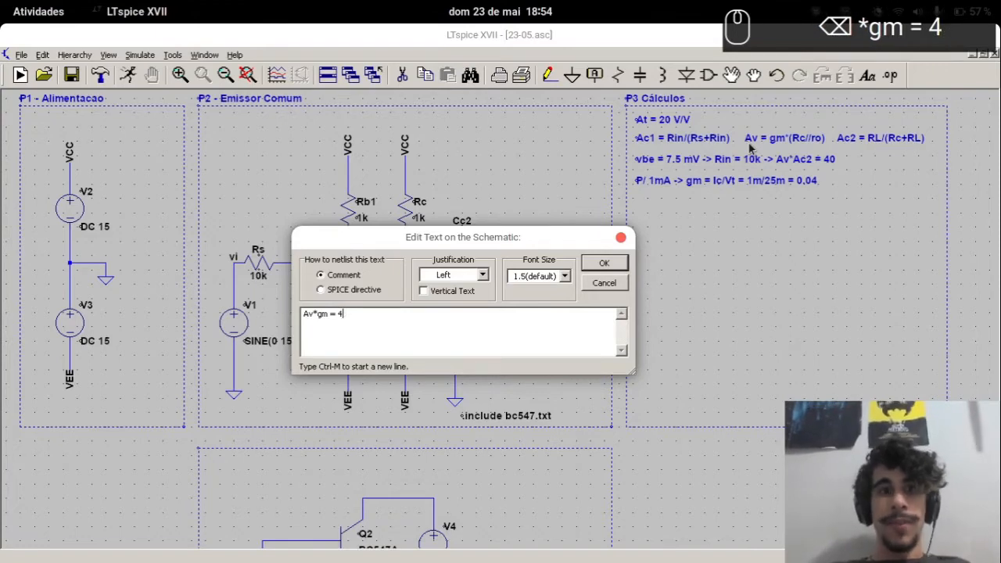
key("BackSpace")
key("BackSpace")
key("BackSpace")
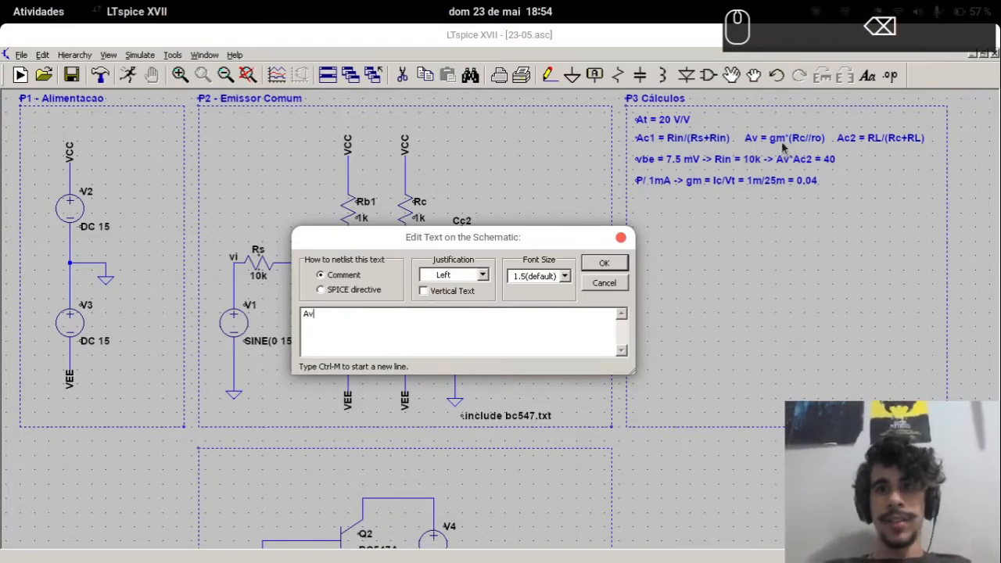
Continue the comment as "Av/gm =" and compute 40/0.04 in the Python terminal
type("/gm =")
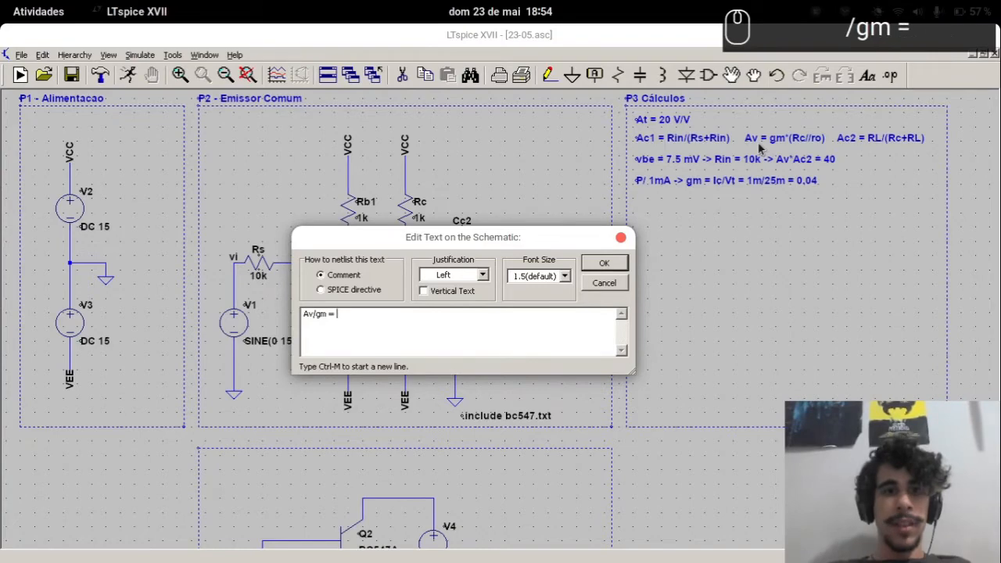
key("alt+Tab")
type("40")
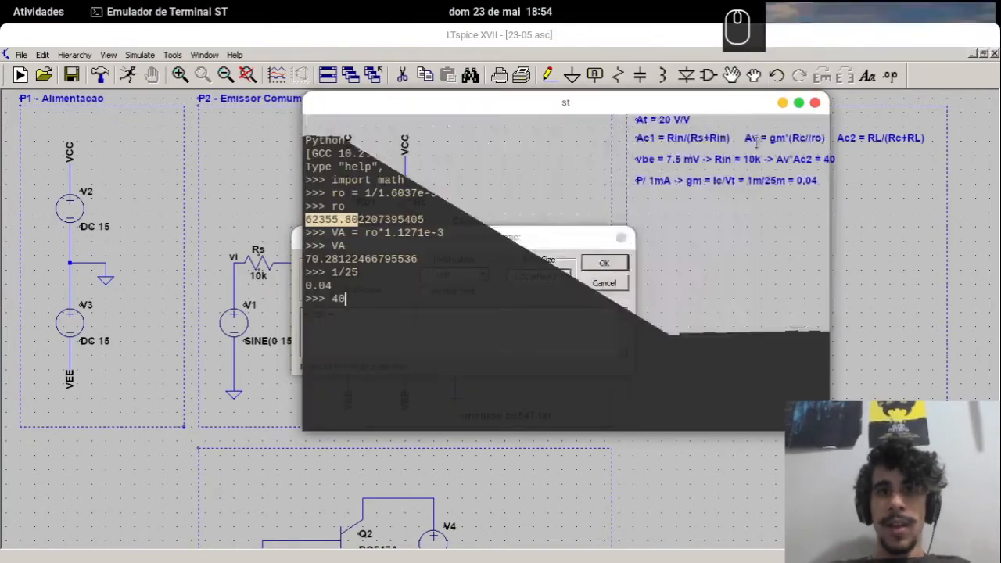
type("/0.04")
key("Return")
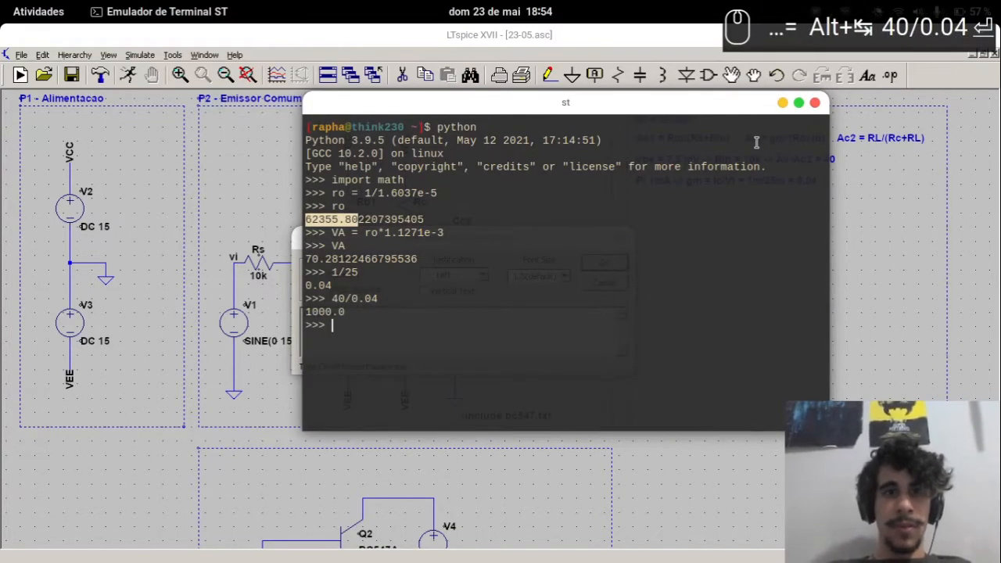
Complete the comment as "Av/gm = 1000 = Rc//ro -> Rc = 1k" and place it below the gm line in P3 Cálculos
key("alt+Tab")
type("10")
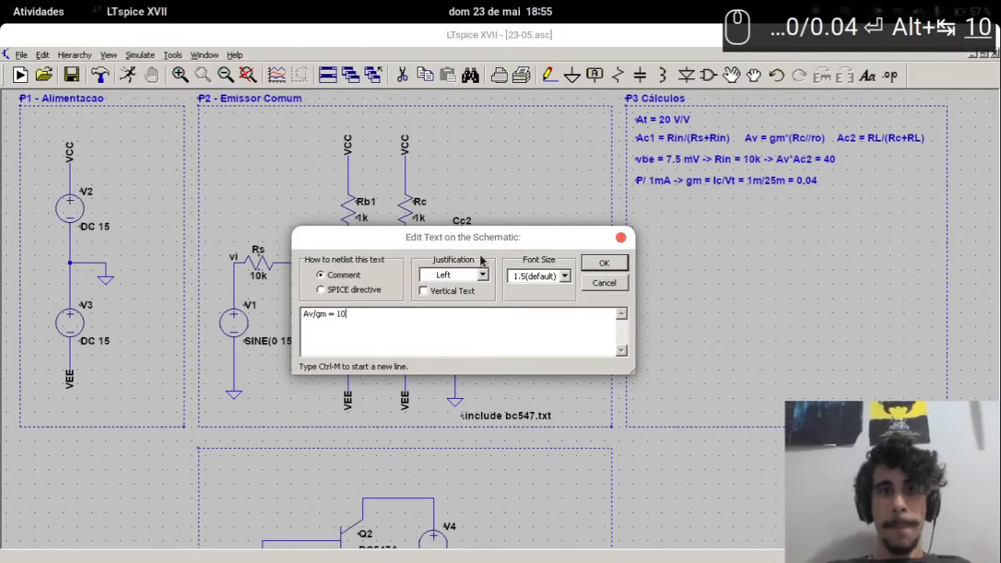
type("00 = Rc//ro")
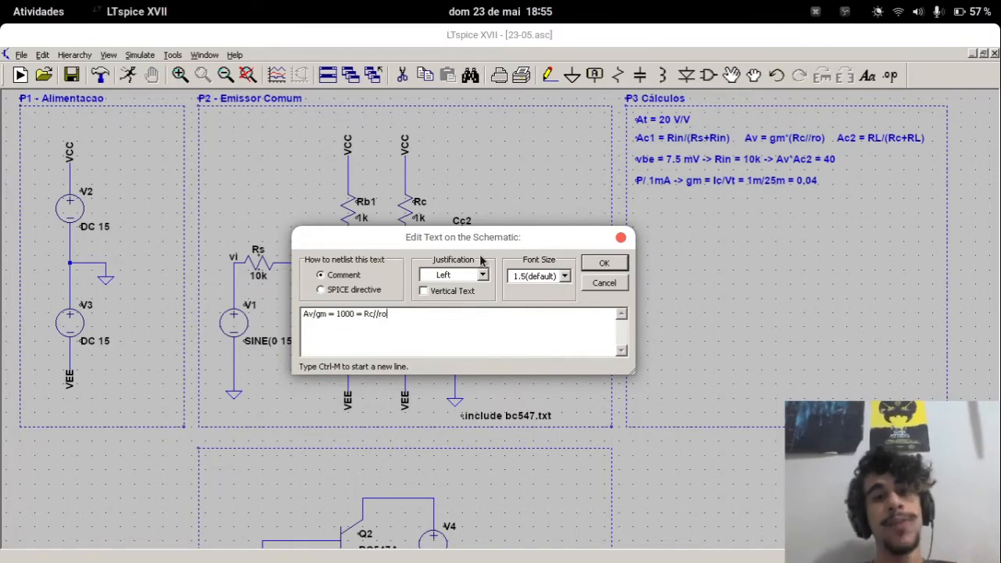
type("-> Rc ")
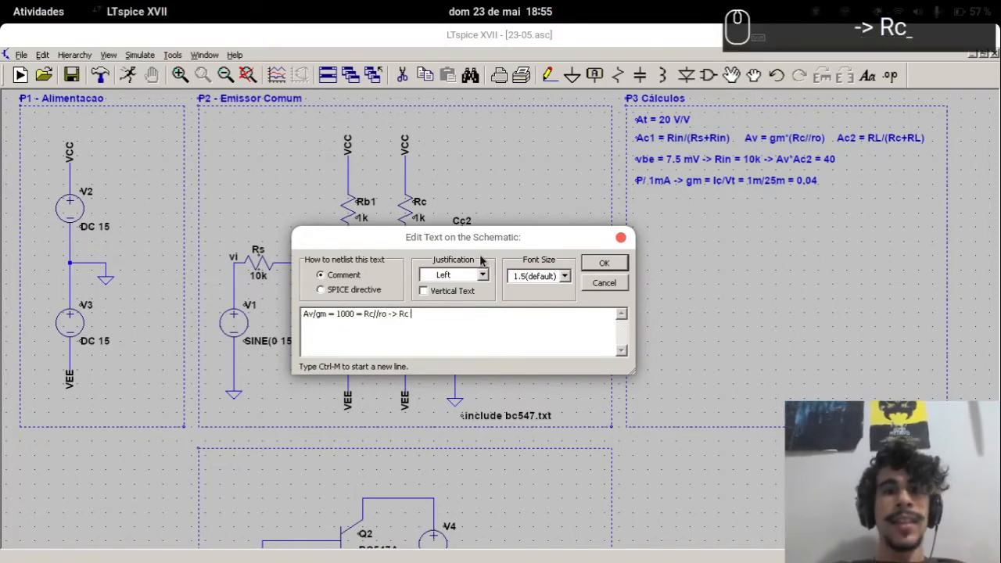
type("= 10")
key("BackSpace")
type("k")
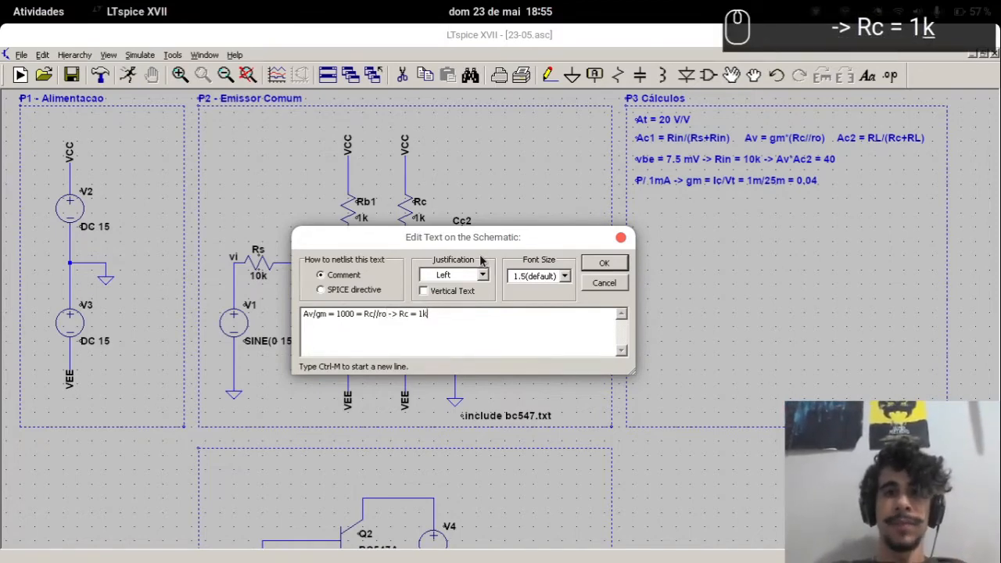
key("Return")
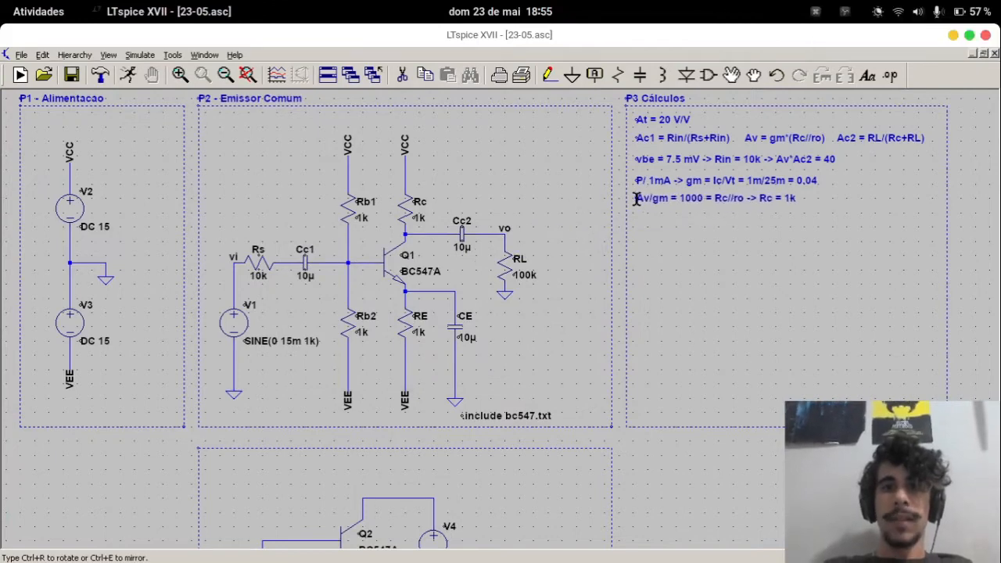
left_click(637, 199)
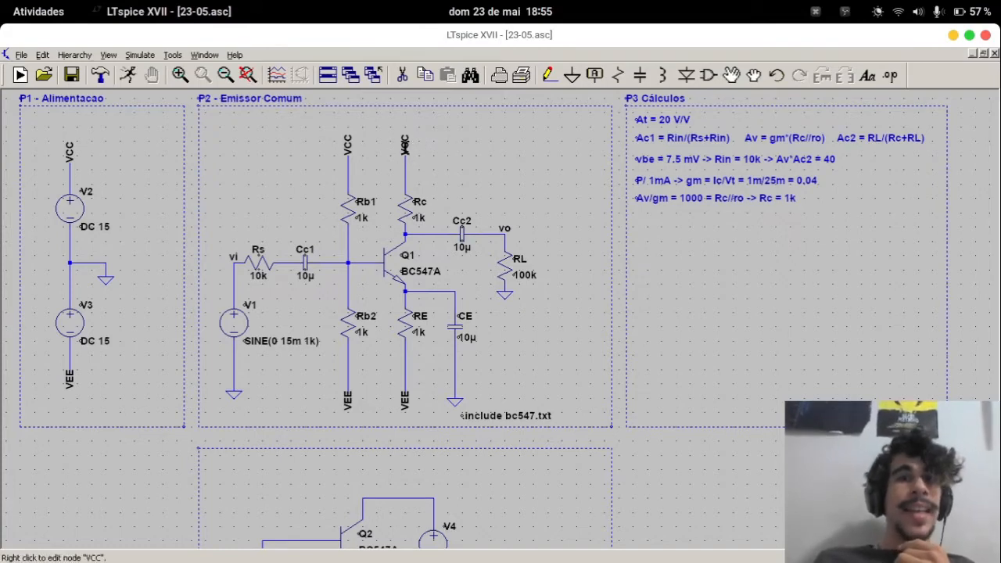
Add a net label "14" to the collector wire between Q1 and Cc2
key("F4")
type("14")
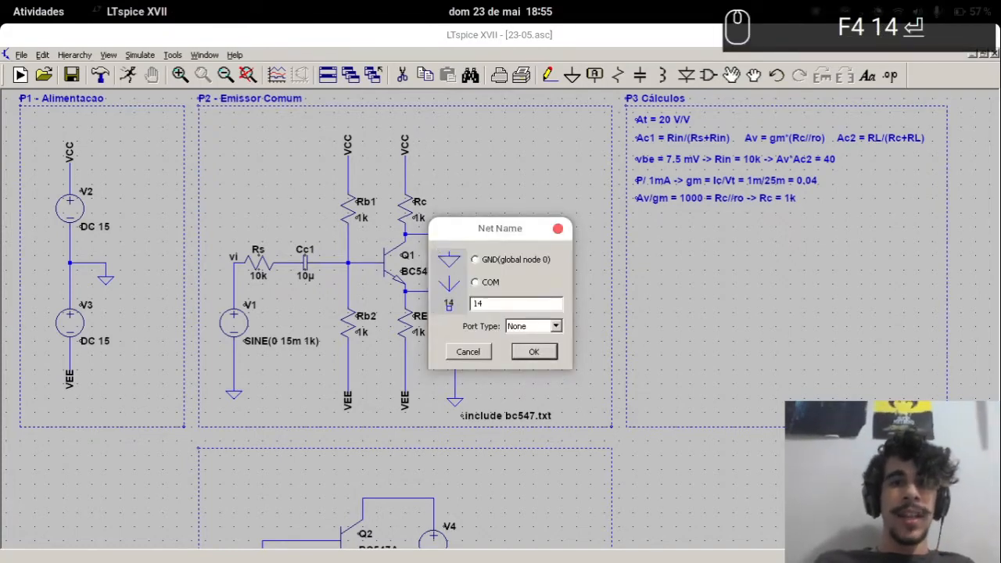
key("Return")
left_click(433, 234)
key("Escape")
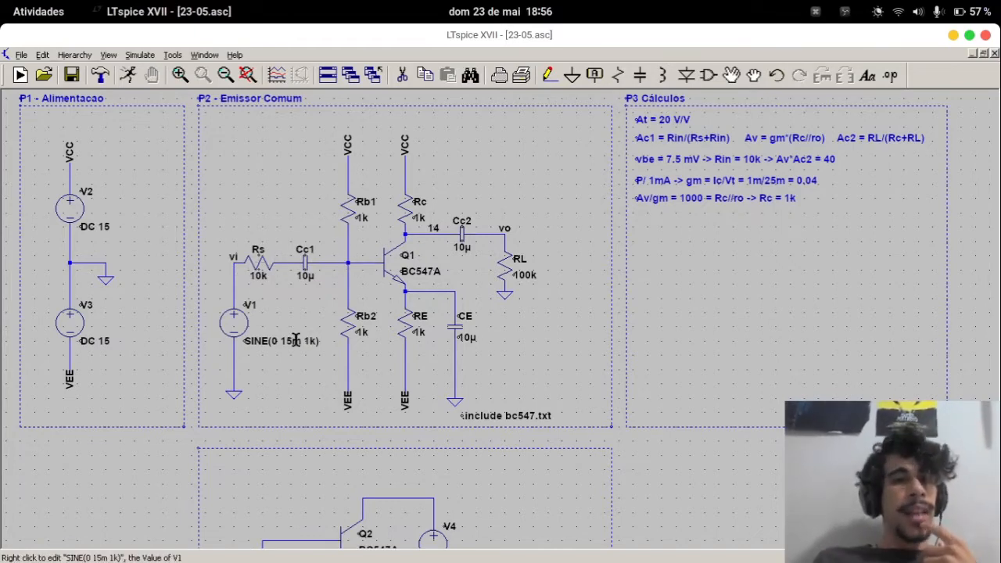
Switch to the Python terminal, compute 15e-3*20 for the output amplitude, and return to the LTspice schematic
key("super+Return")
key("super+q")
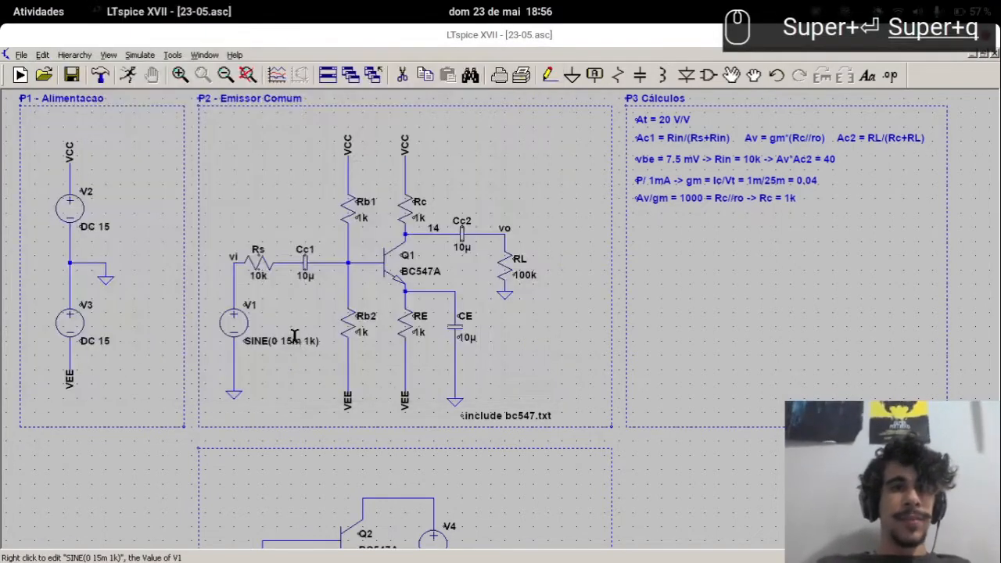
key("alt+Tab")
type("15e-3*20")
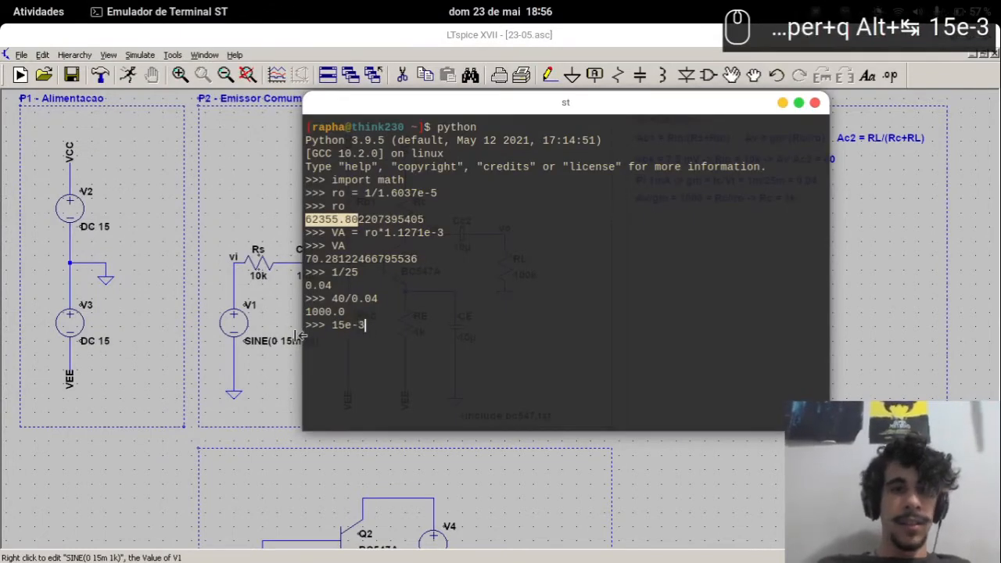
key("Return")
key("alt+Tab")
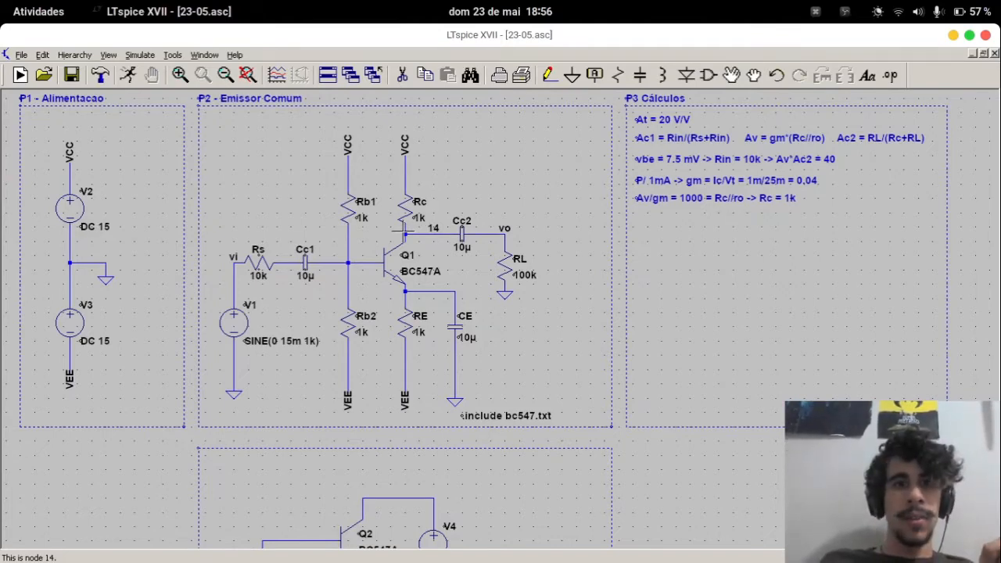
Delete the "14" net label from the collector wire and save the schematic
key("Delete")
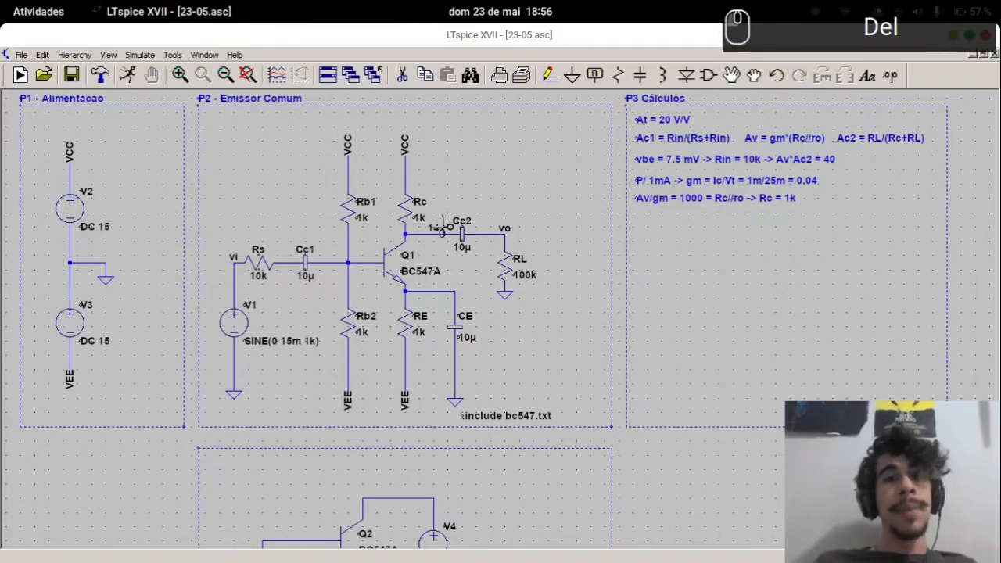
key("Escape")
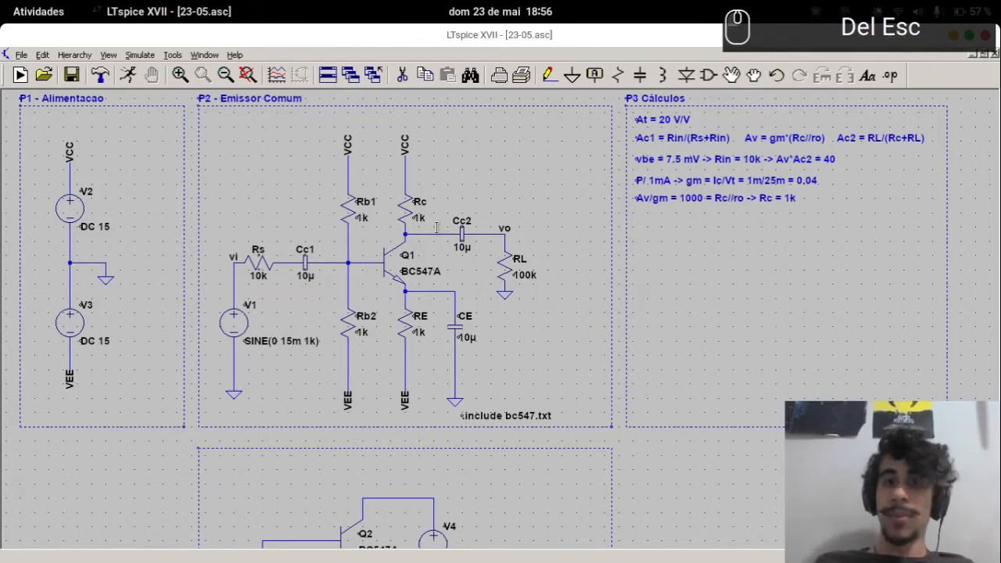
key("ctrl+s")
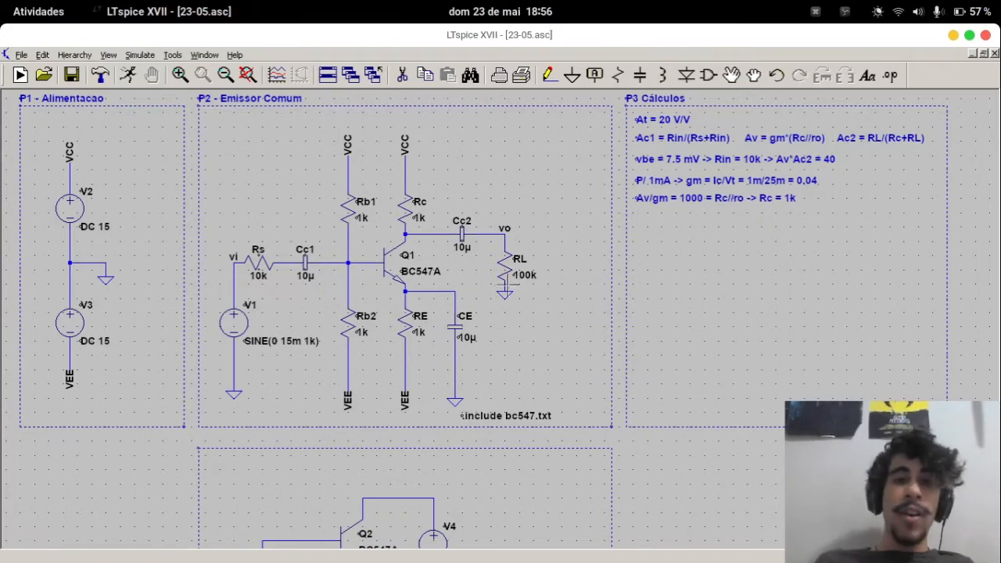
Add the comment "IE = VE/RE" below the Av/gm line in P3 Cálculos, keeping its edit dialog clear of the P2 circuit
key("t")
key("Escape")
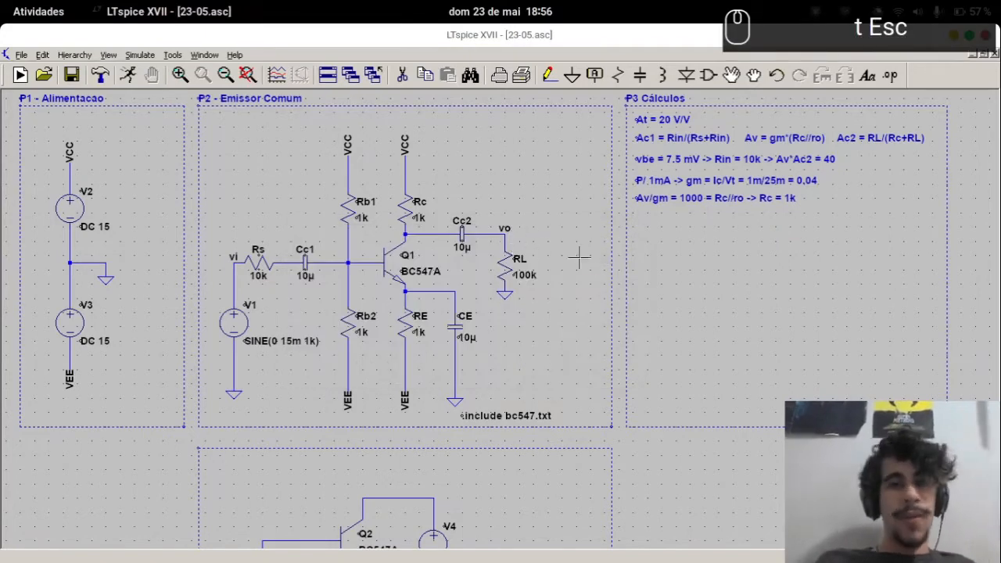
key("t")
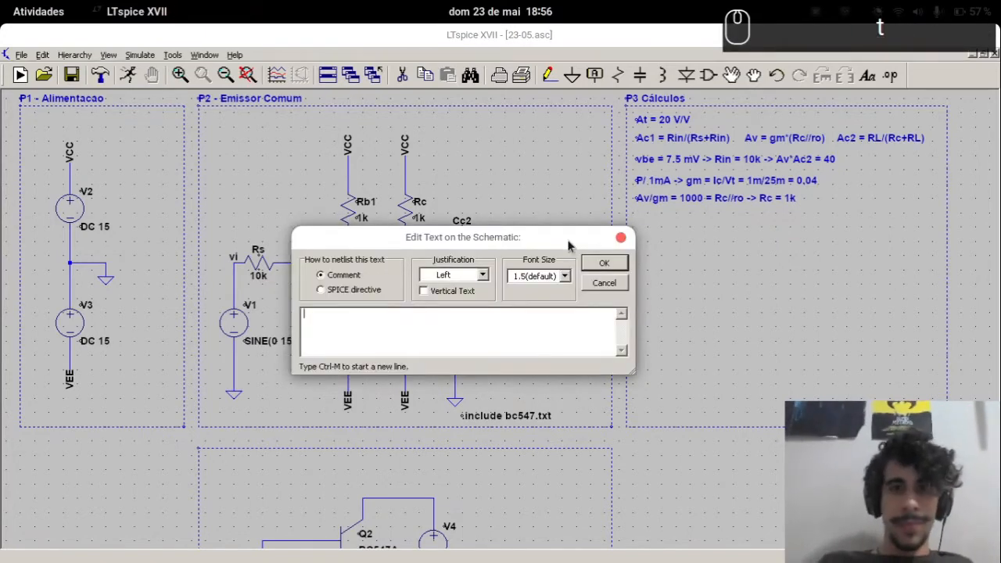
left_click_drag(570, 242, 872, 392)
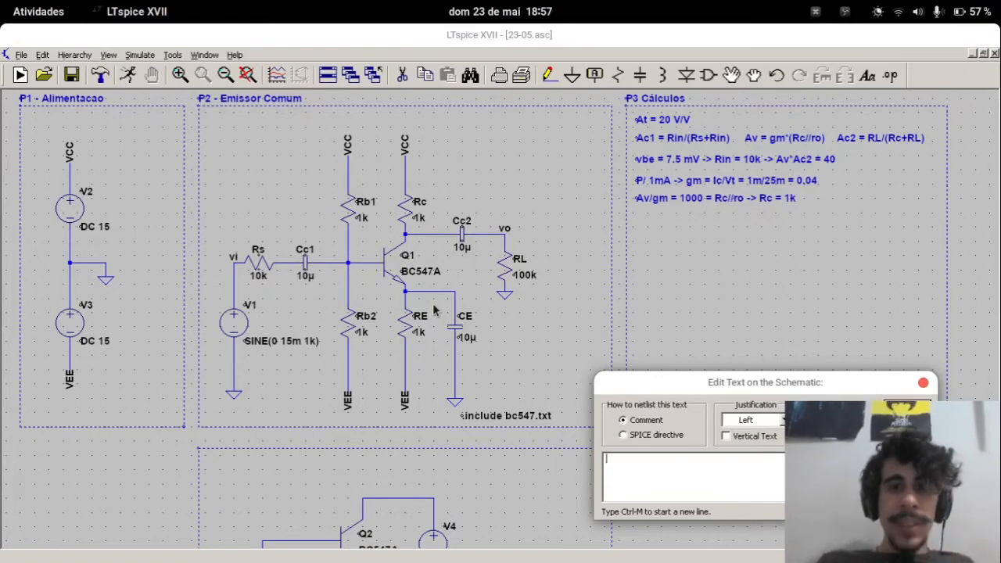
type("IC")
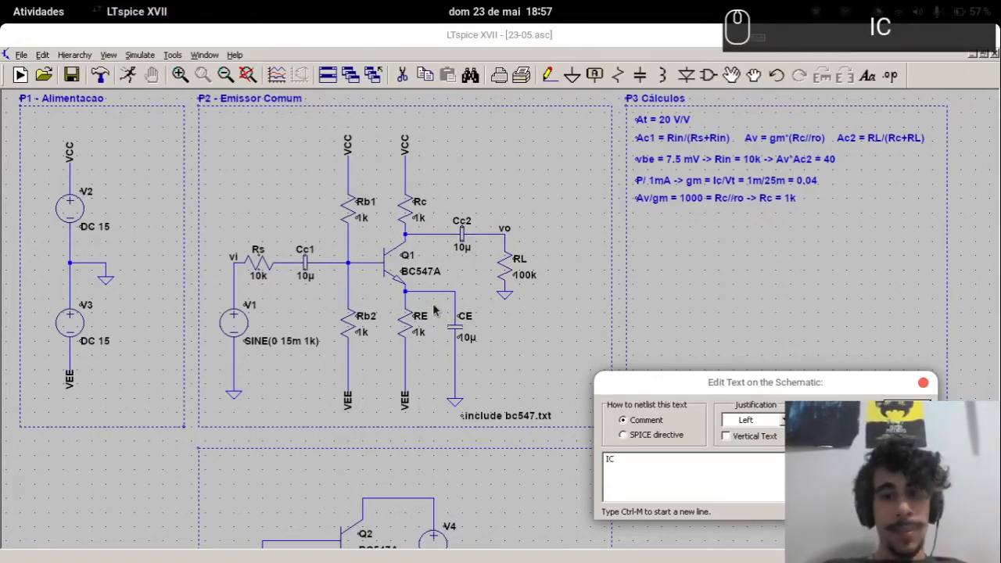
key("BackSpace")
type("E ")
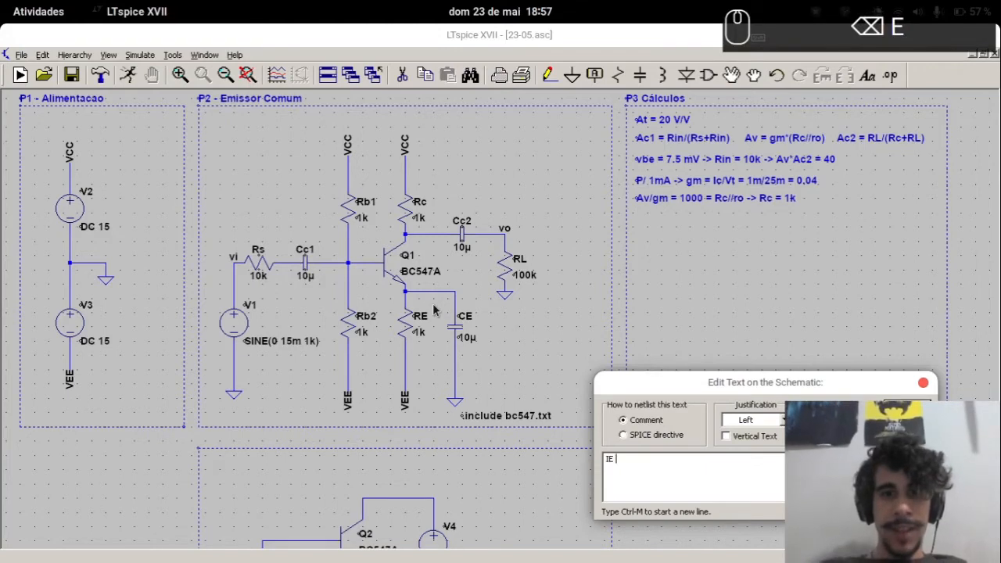
type("= VE/")
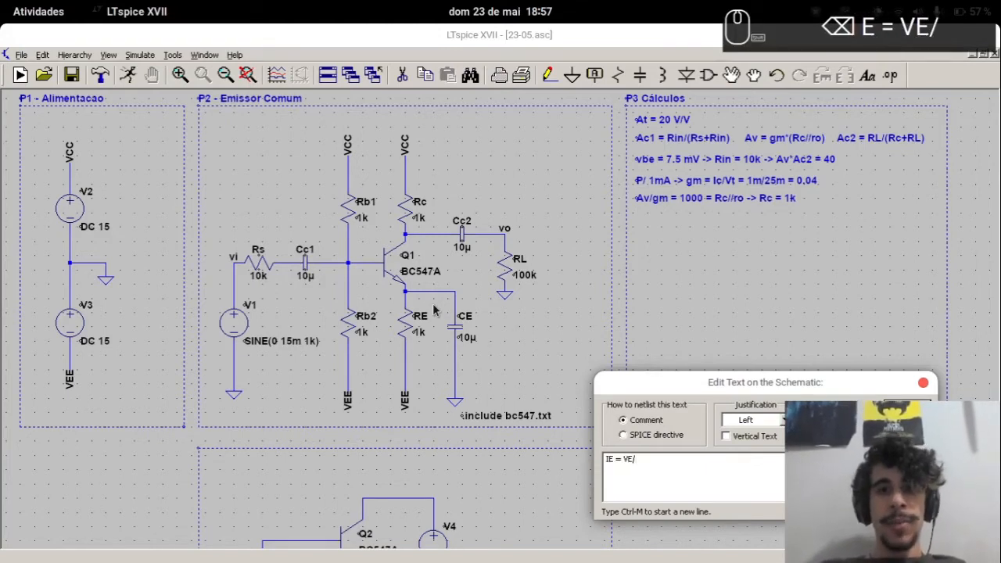
type("RE")
key("Return")
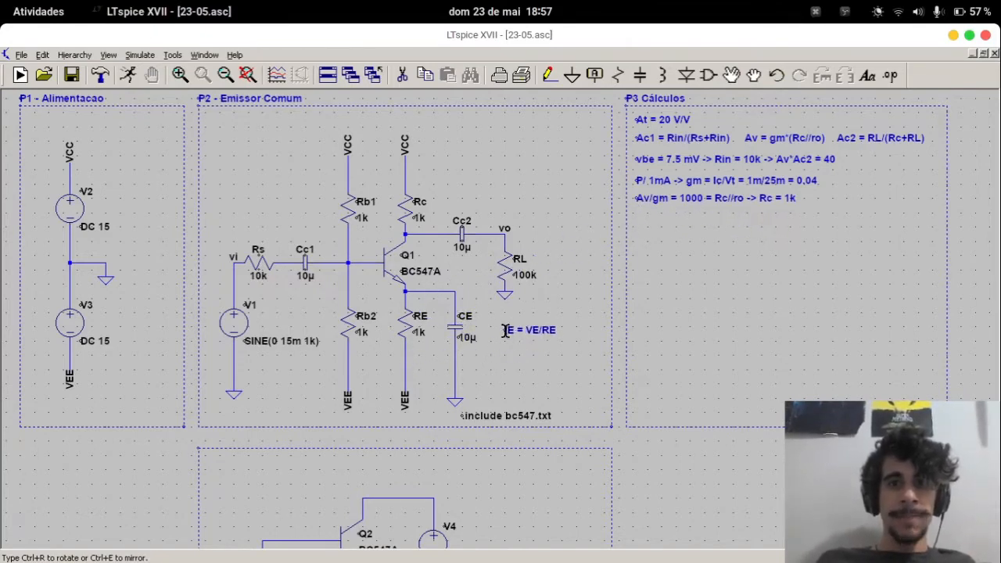
left_click(636, 217)
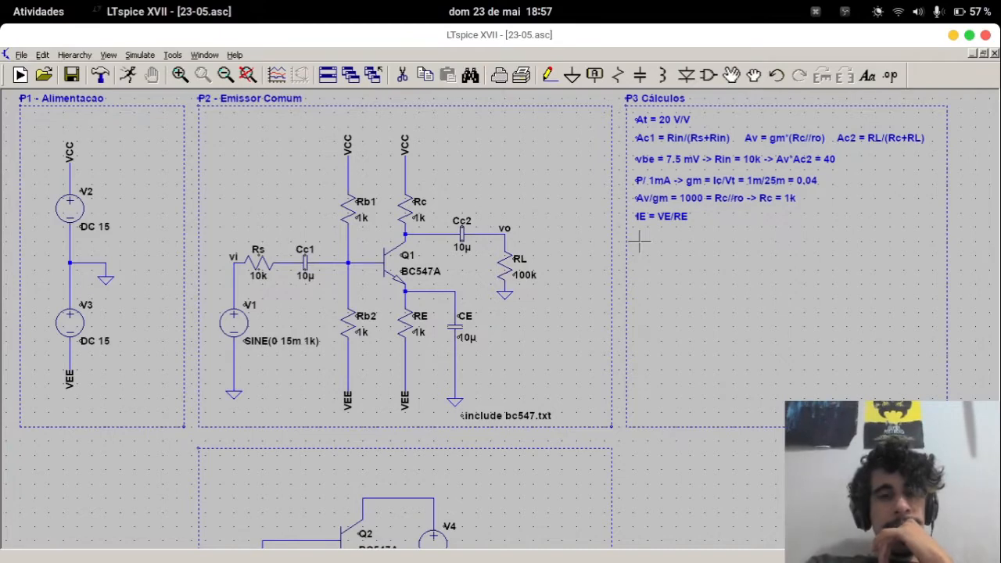
left_click_drag(410, 292, 404, 300)
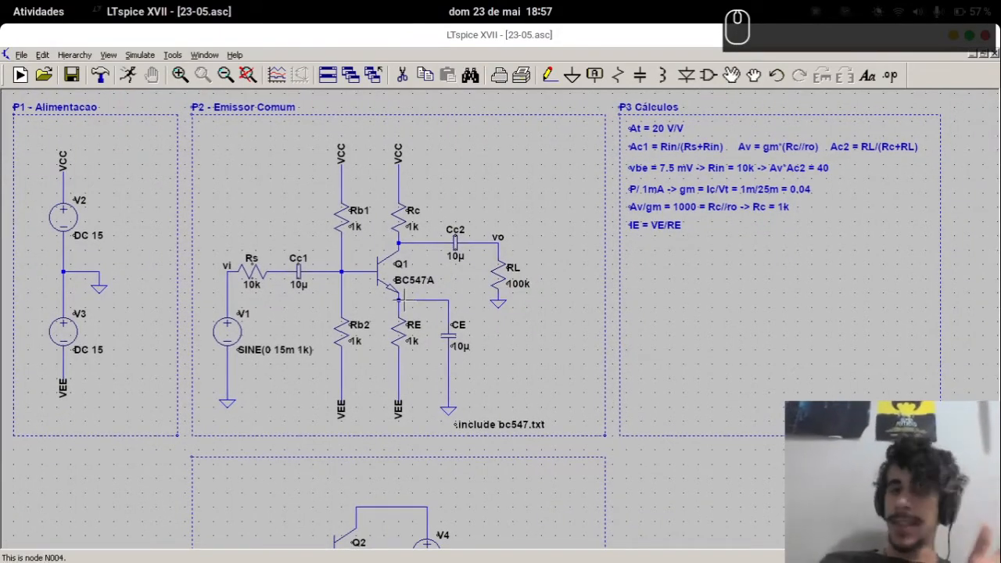
left_click_drag(398, 299, 401, 315)
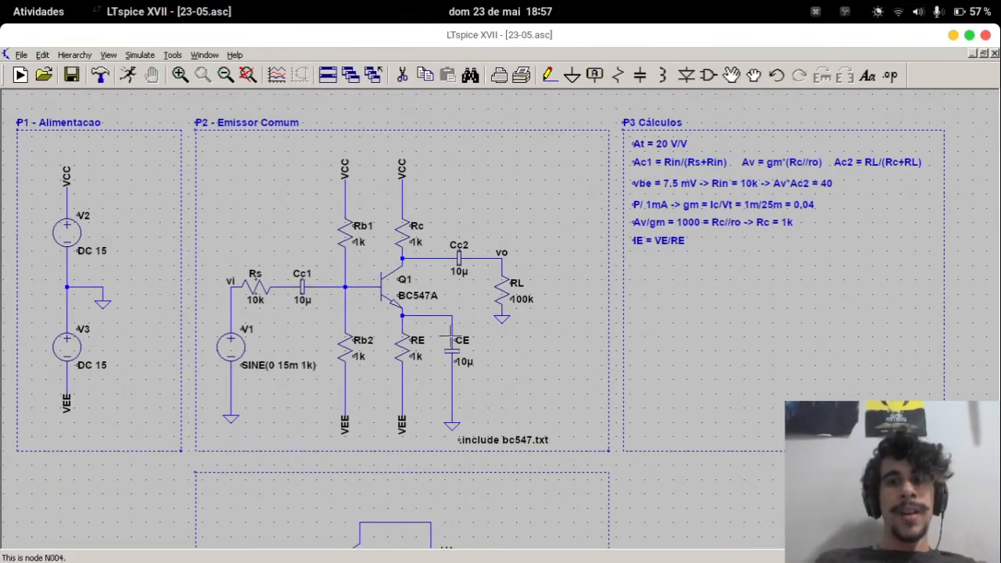
left_click_drag(433, 340, 450, 338)
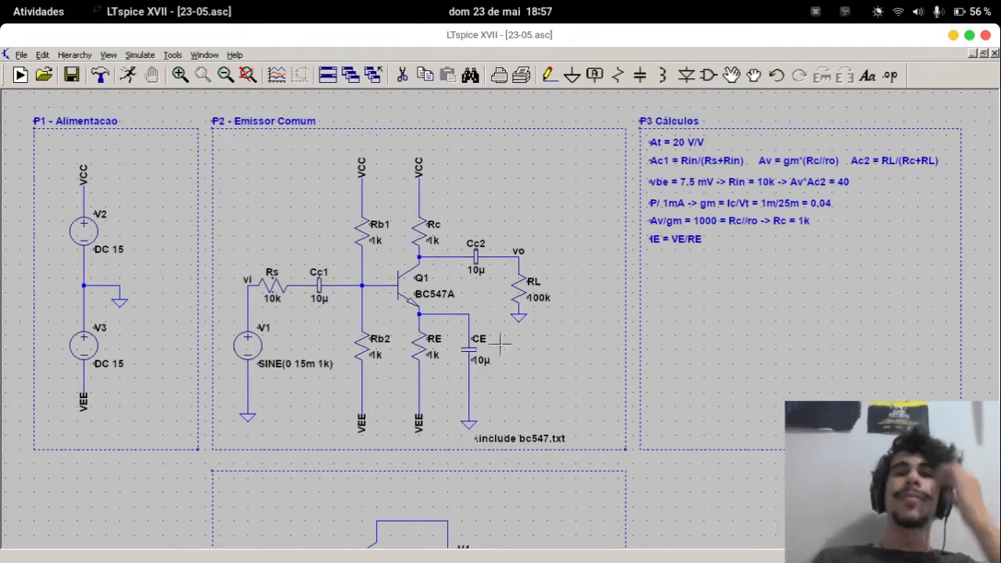
left_click_drag(696, 304, 632, 282)
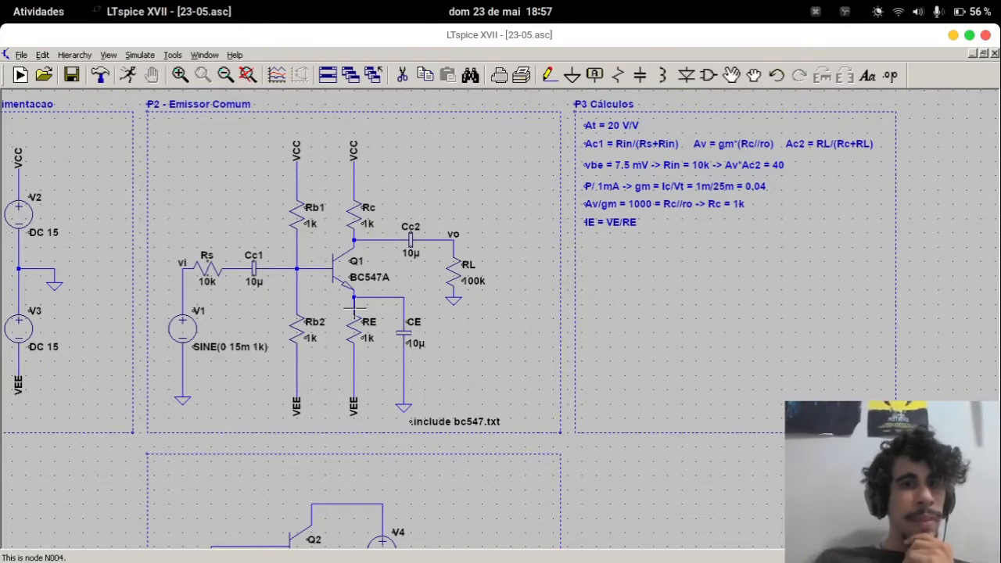
left_click(591, 261)
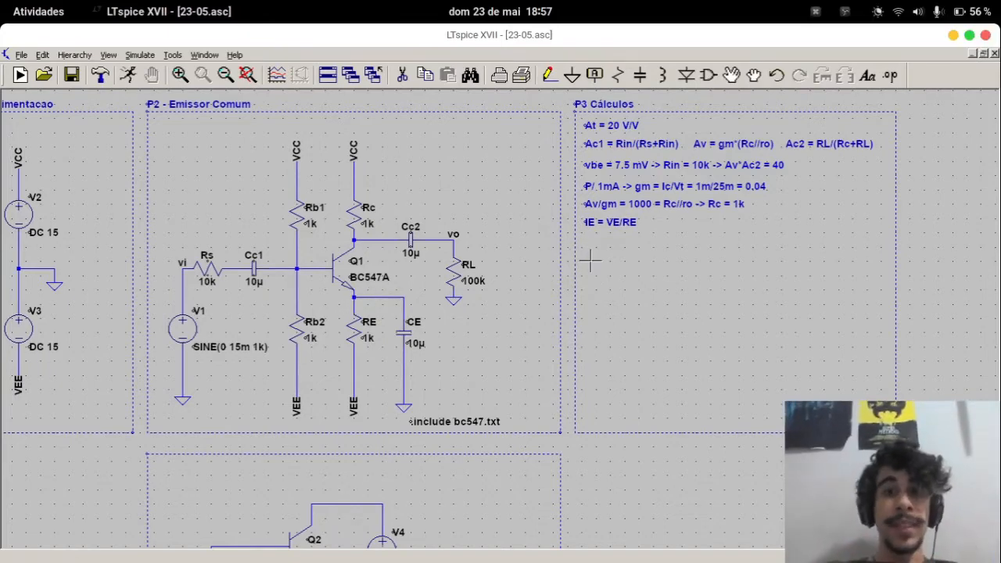
Add the comment "Rin = (RB1//RB2)//rp" beside the IE = VE/RE line in P3 Cálculos
type("tRin =")
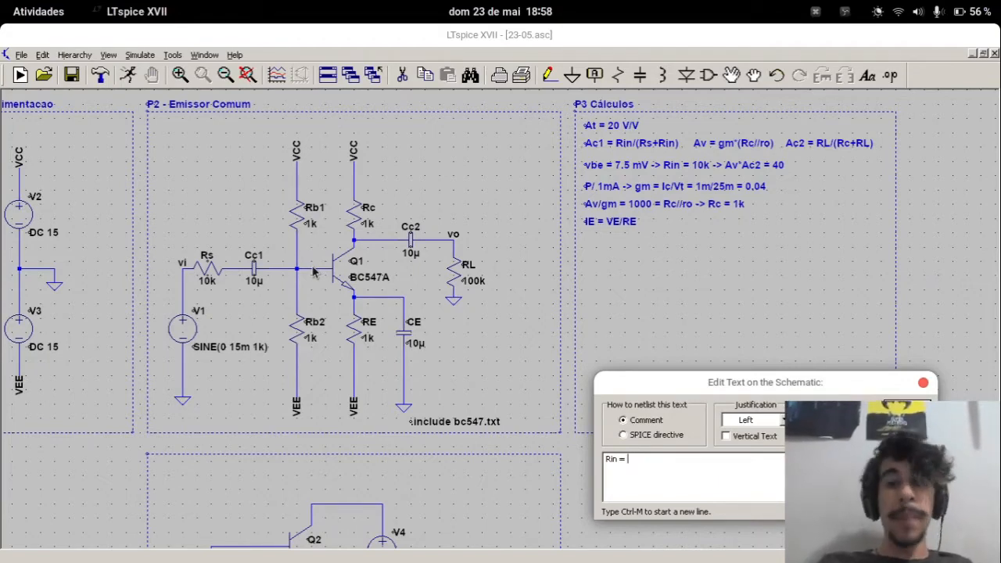
type("p")
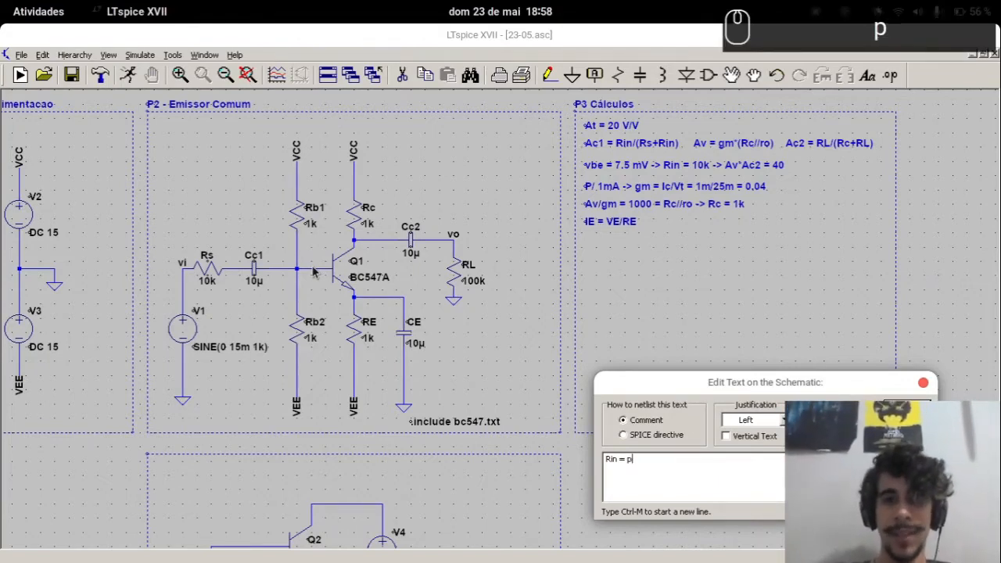
key("BackSpace")
type("(")
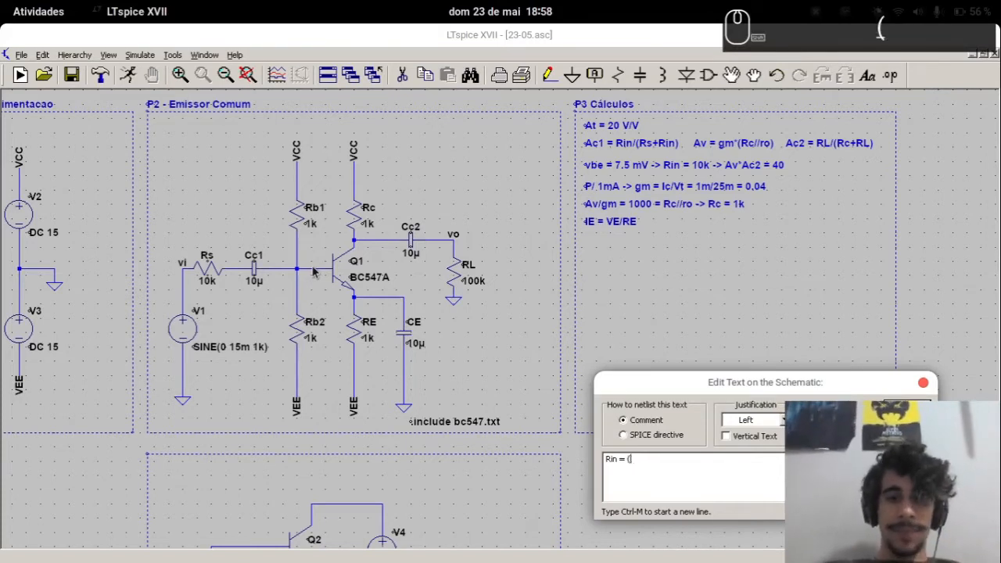
type("RB1/")
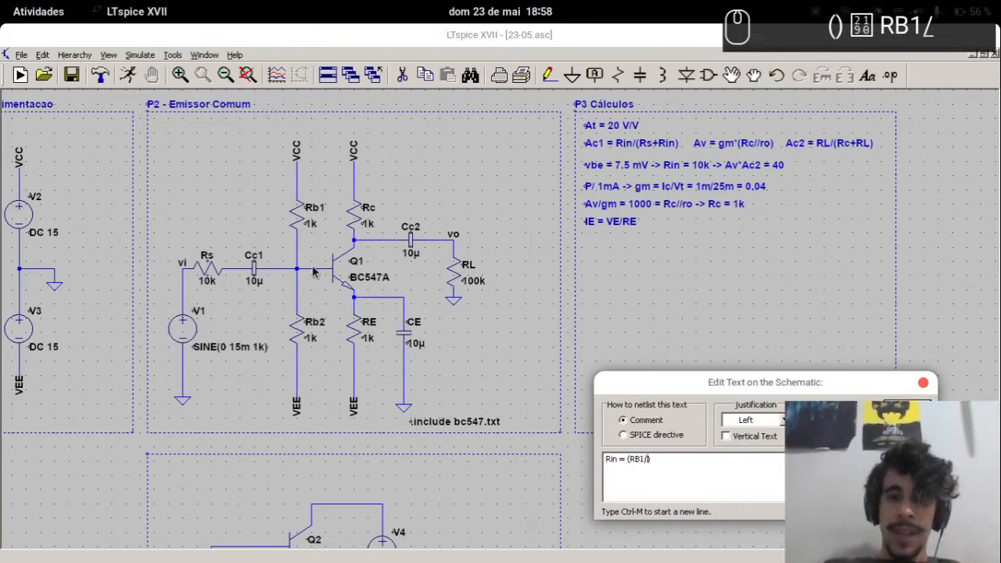
type("/RB2)")
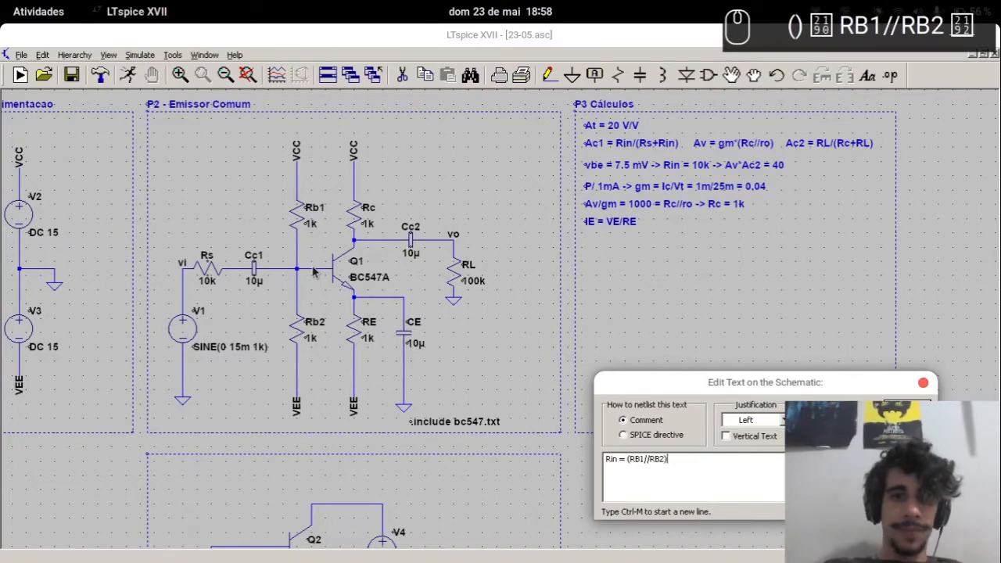
type("//rp")
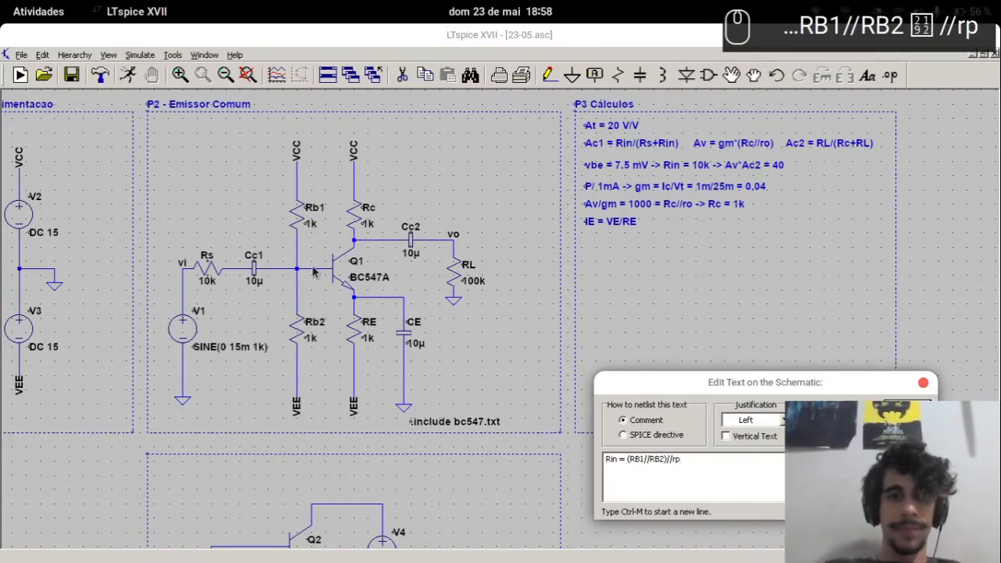
key("Return")
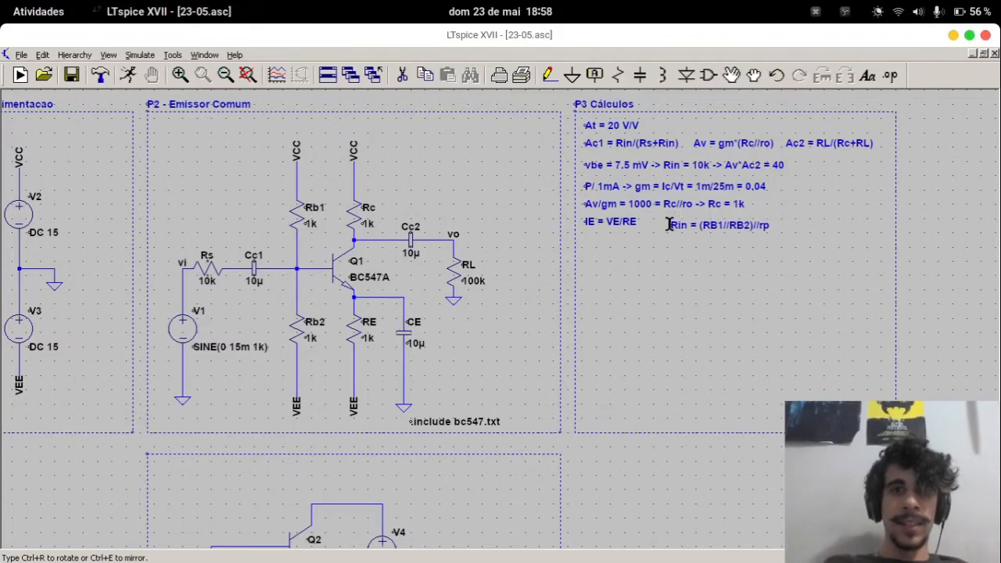
left_click(666, 225)
Align the Rin comment with the IE = VE/RE line in P3 Cálculos and append "= 10k" to it
key("F7")
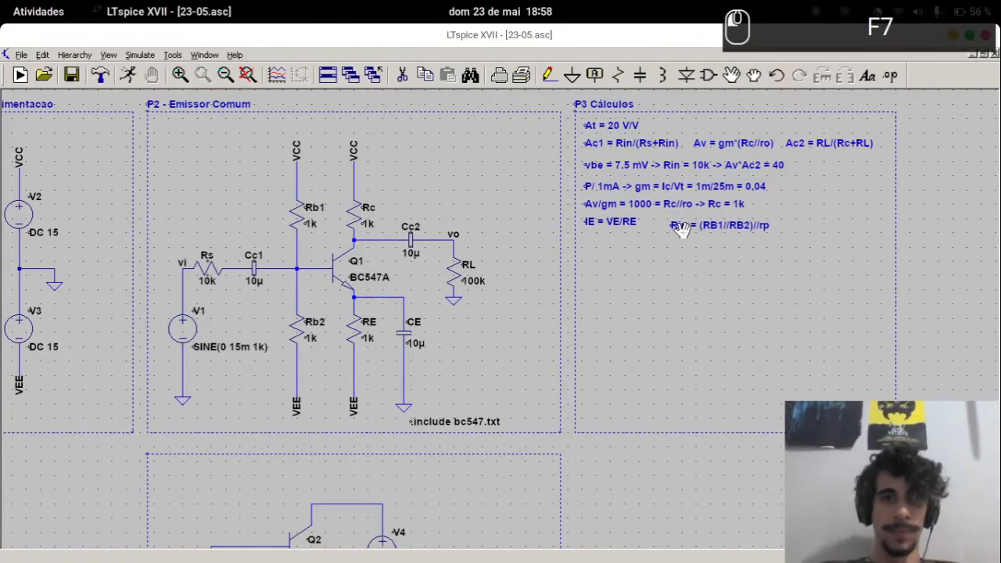
left_click(702, 223)
key("Escape")
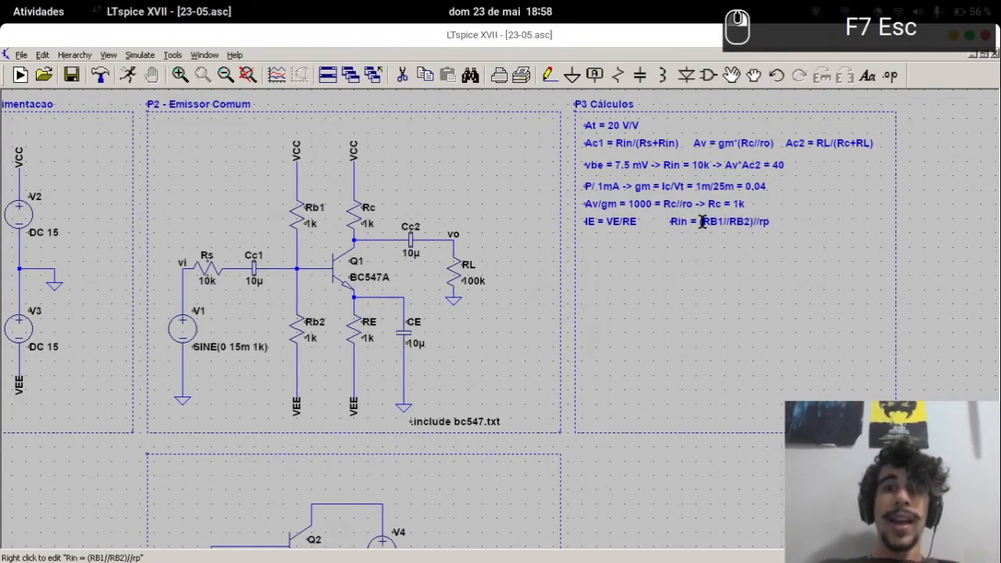
right_click(703, 223)
type("= 10k")
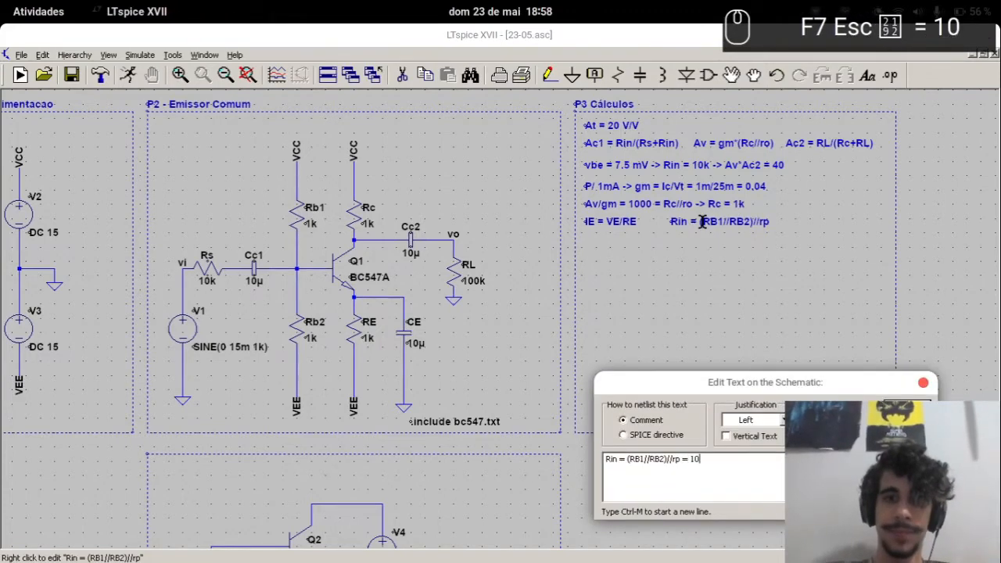
key("Return")
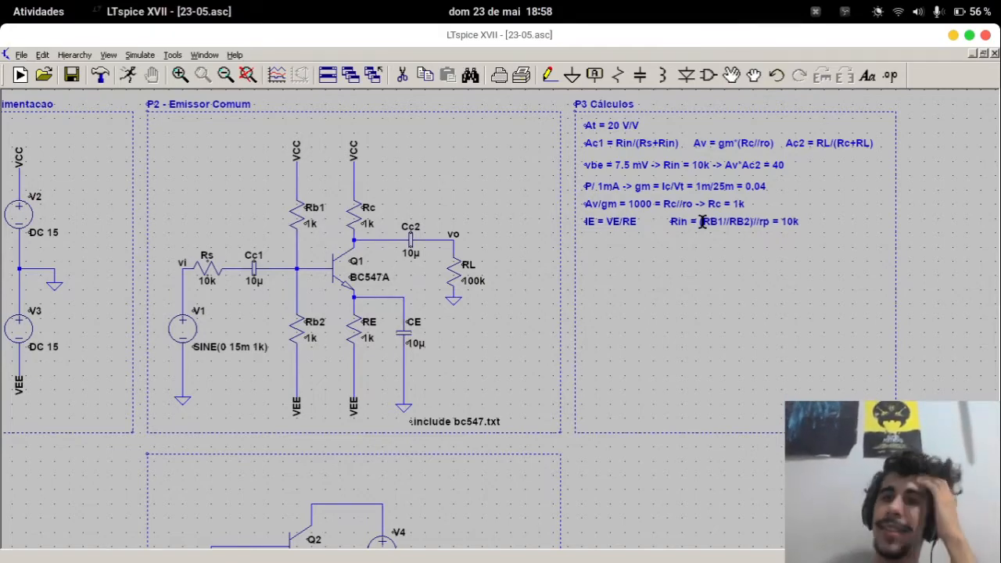
Start a new schematic comment containing "rp = B*re = 210*25m/1m = 210*25"
type("t")
type("rp = B")
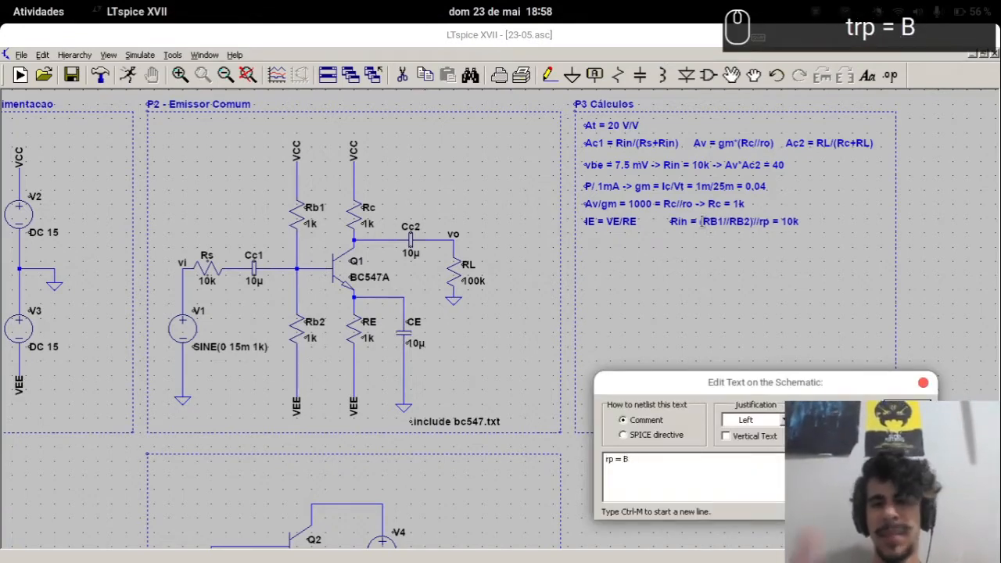
type("*re")
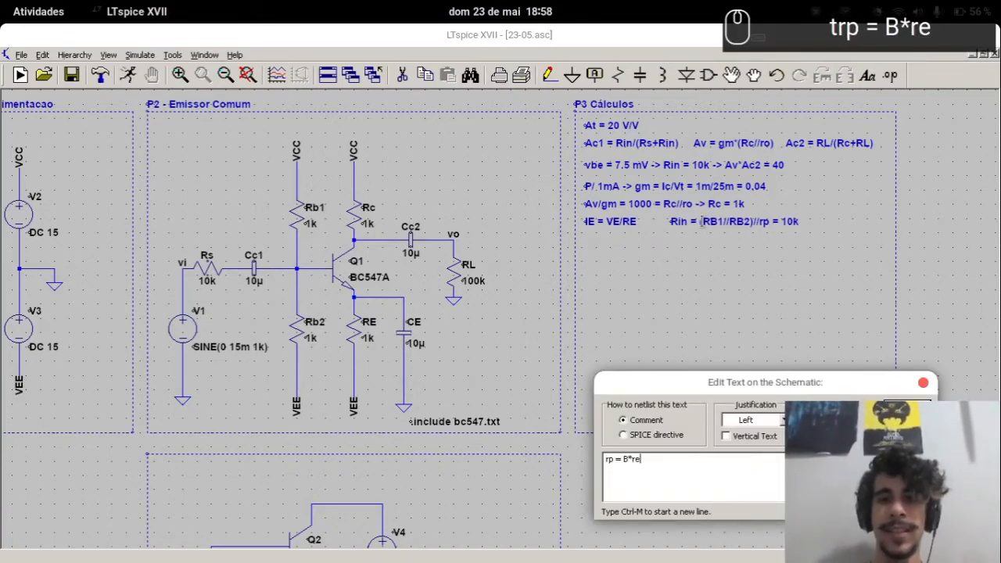
type(" = 210")
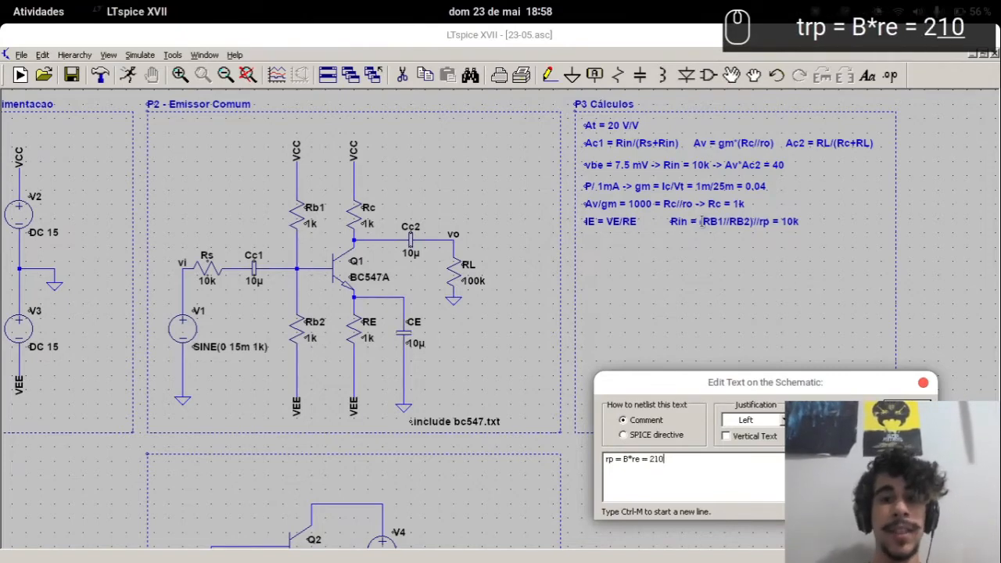
type("*")
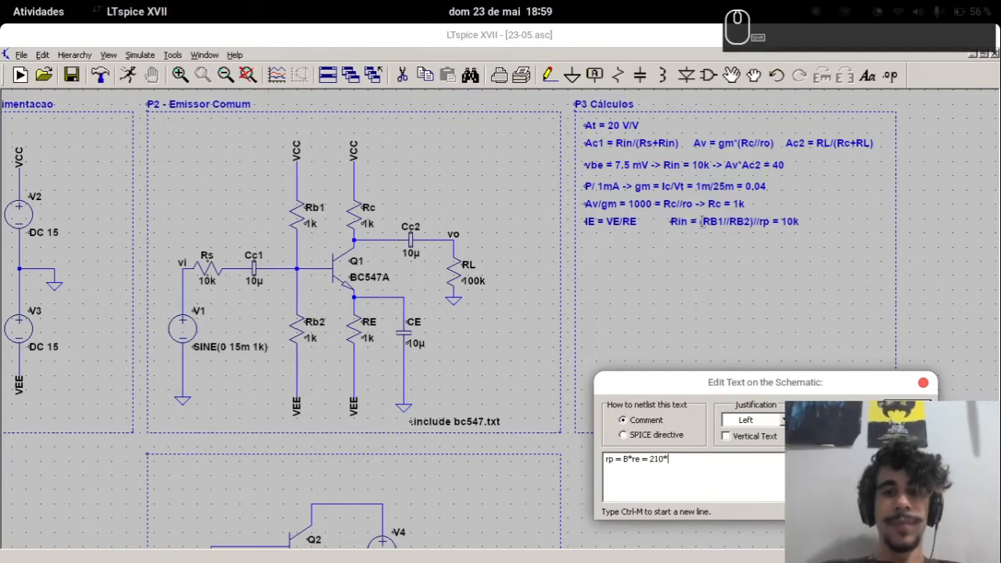
type("25m/")
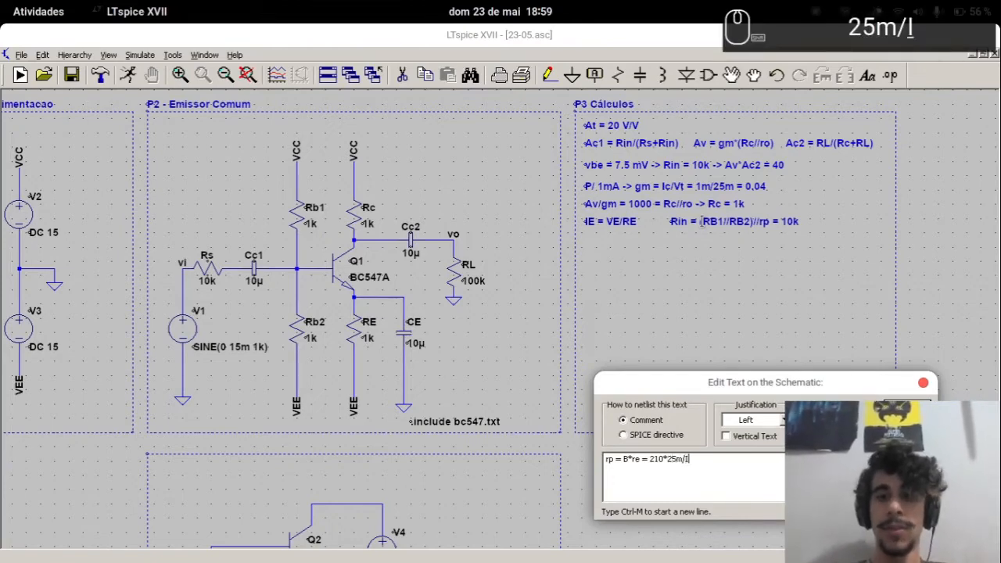
type("1m = ")
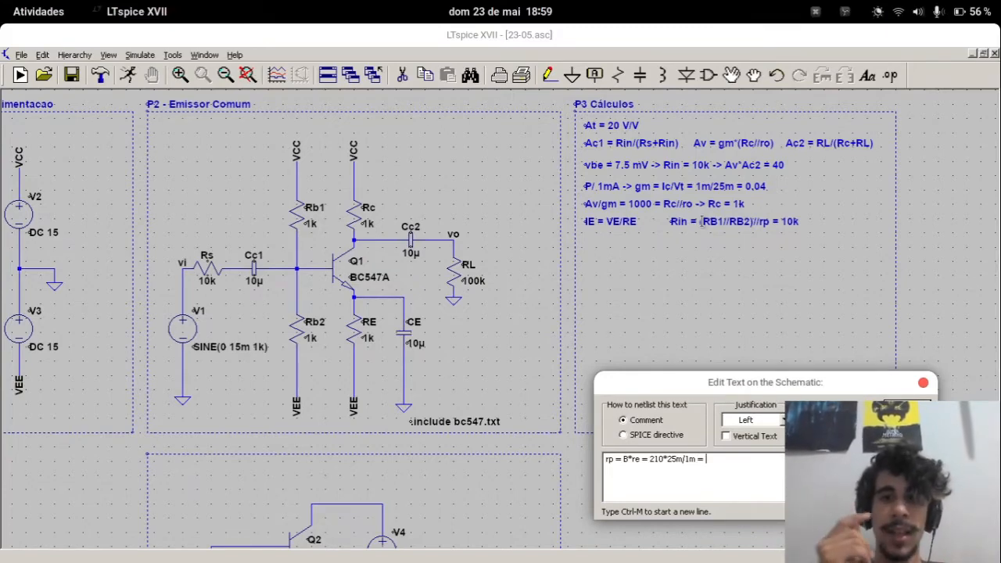
type("210")
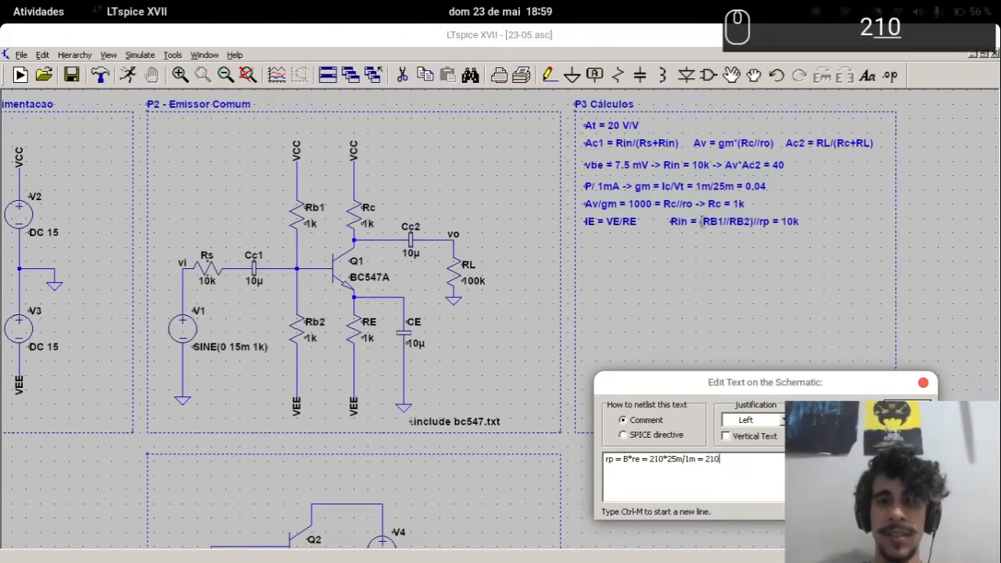
type("*25")
Switch to the Python terminal, evaluate rp = 210*25, and return to the open LTspice comment
key("alt+Tab")
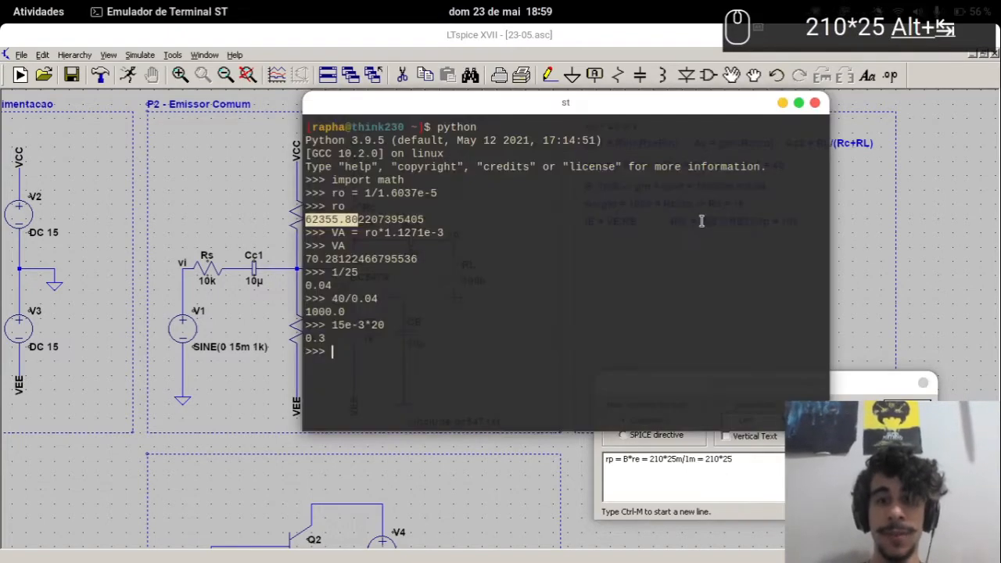
type("re")
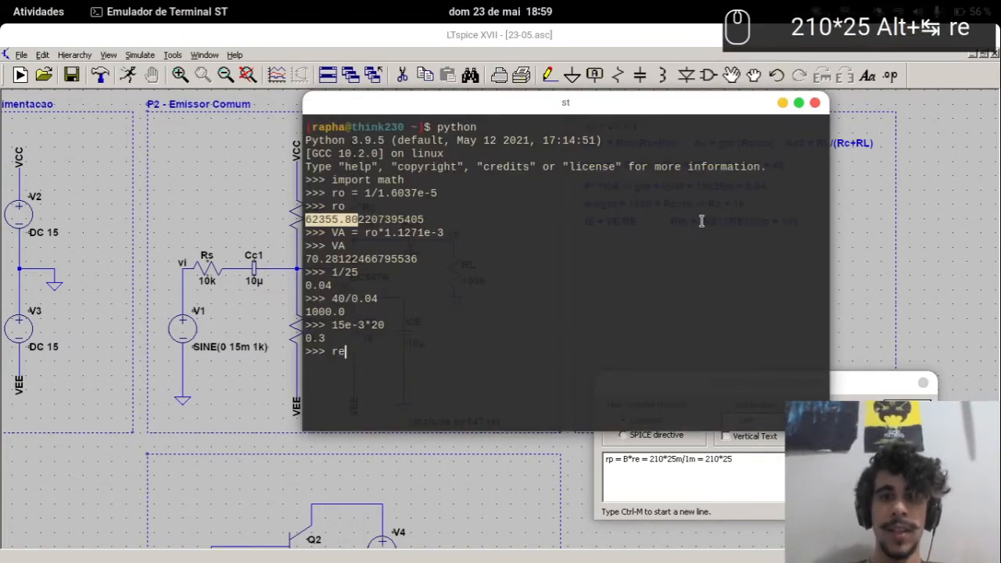
key("BackSpace")
type("rp")
key("BackSpace")
key("BackSpace")
type("p ")
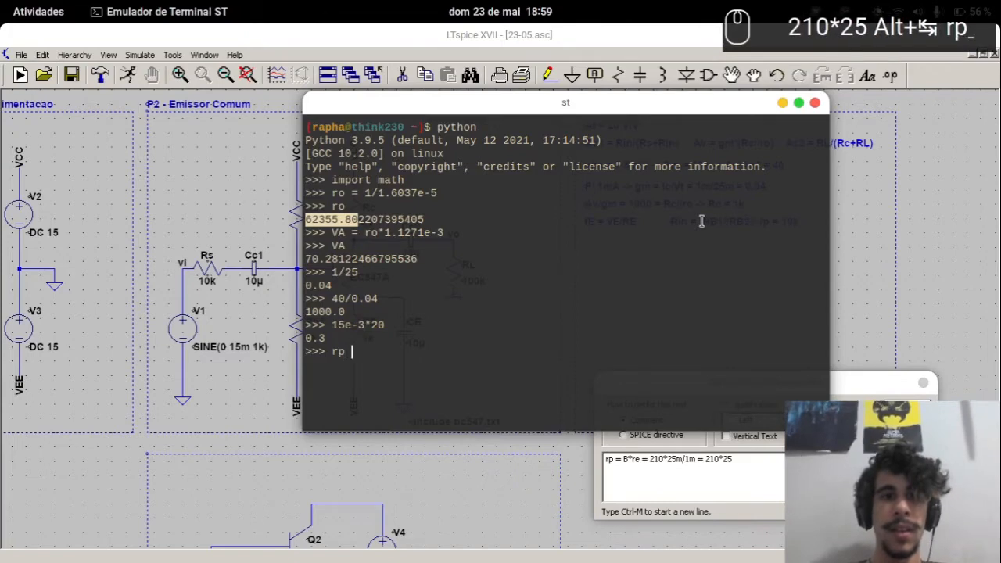
type("= 210*25")
key("Return")
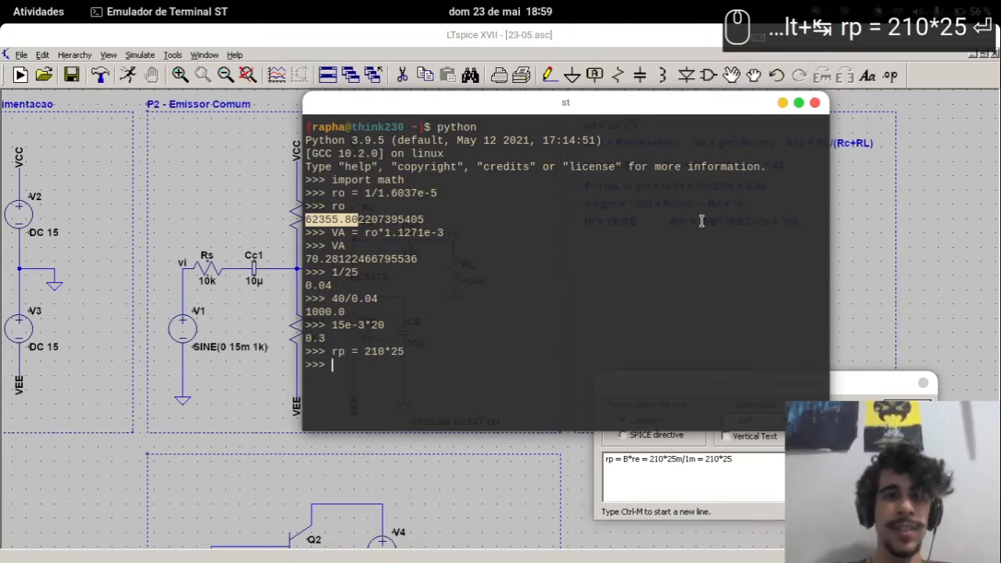
type("rp")
key("Return")
key("alt+Tab")
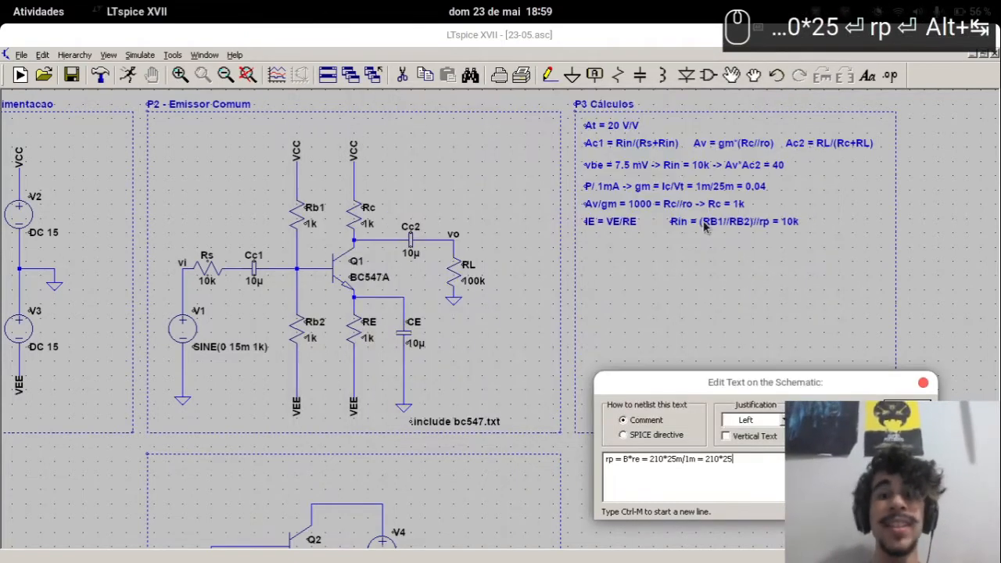
Recheck rp in the Python terminal, finish the comment with "= 5.2k", and place it below IE = VE/RE
type("=")
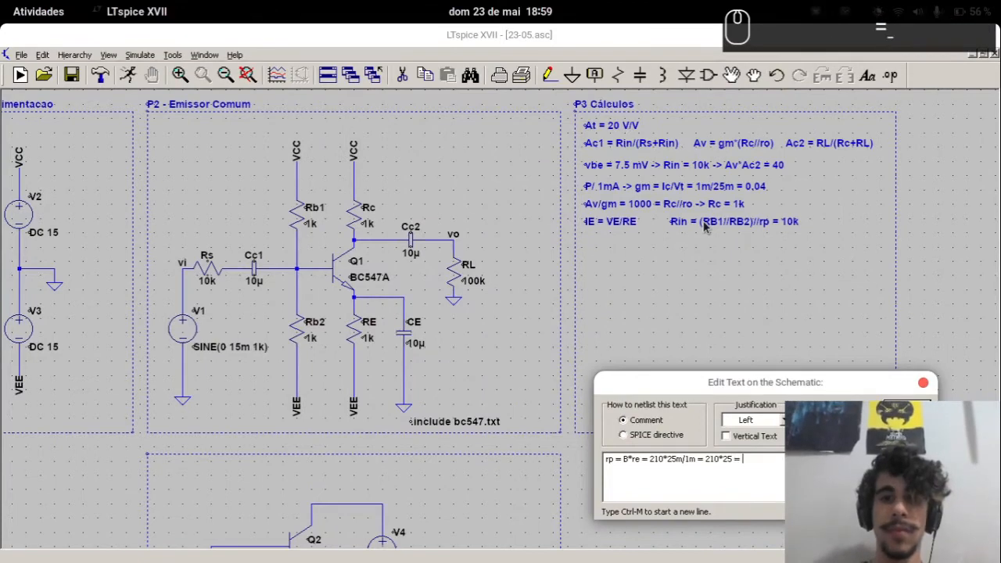
key("alt+Tab")
key("alt+Tab")
key("alt+Tab")
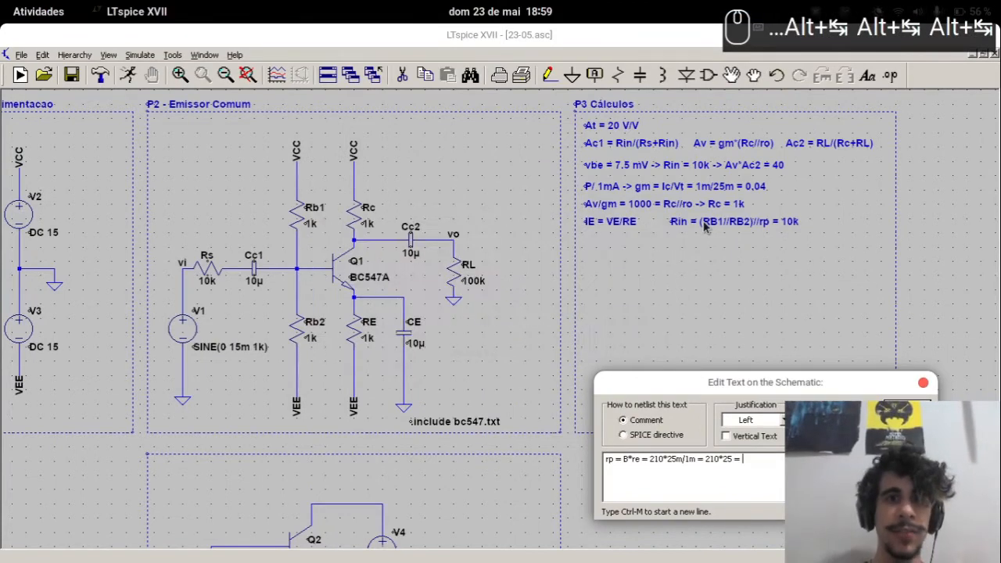
key("alt+Tab")
key("alt+Tab")
key("alt+Tab")
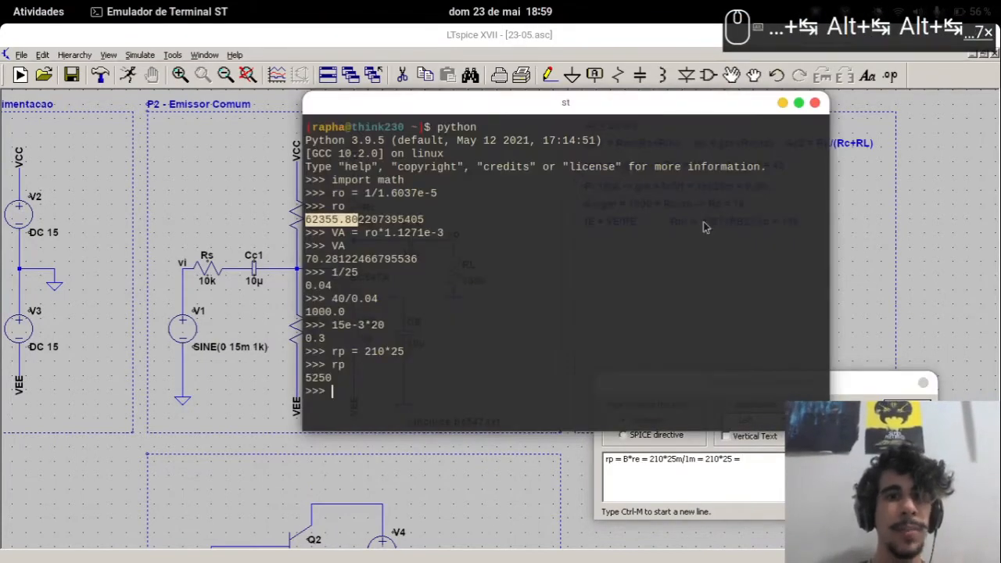
type("5.2k")
key("Return")
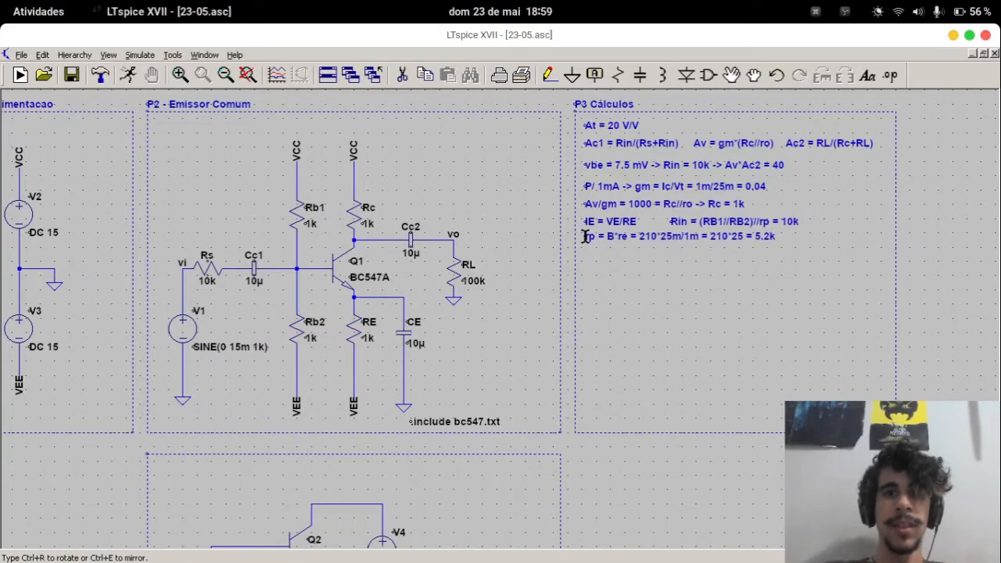
left_click(585, 236)
Move the rp comment slightly down to space it evenly below the IE = VE/RE line
key("F7")
left_click(599, 239)
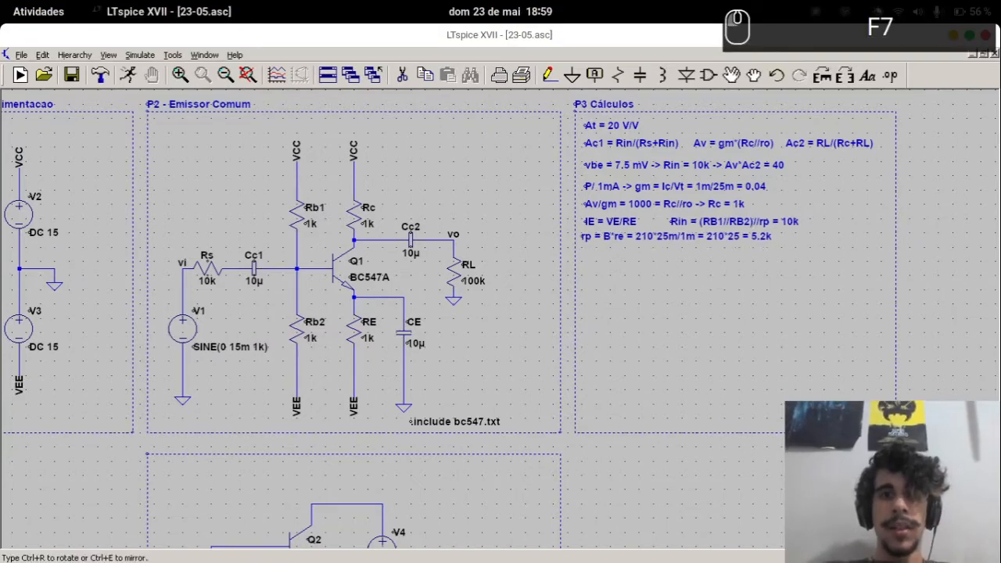
left_click(599, 239)
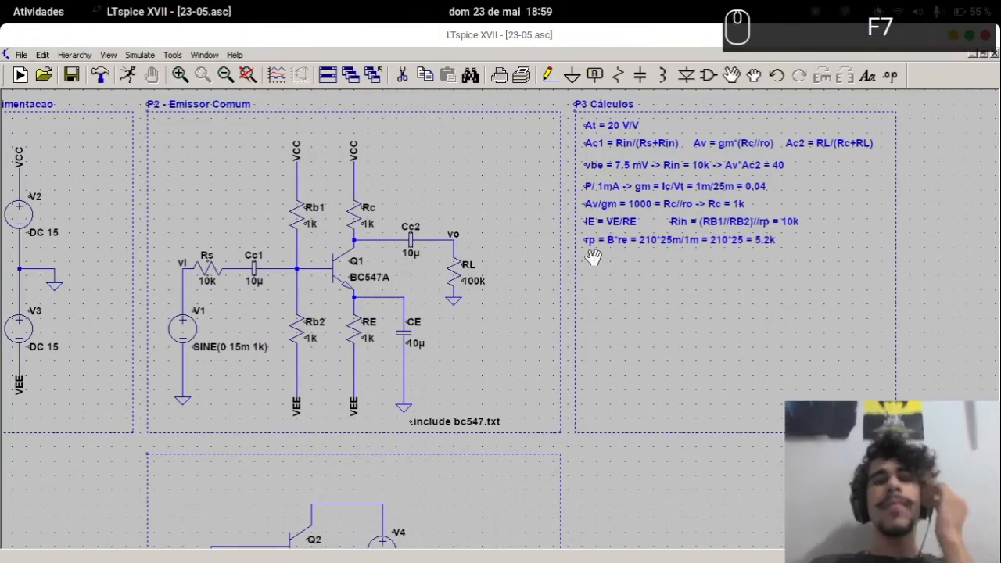
key("Escape")
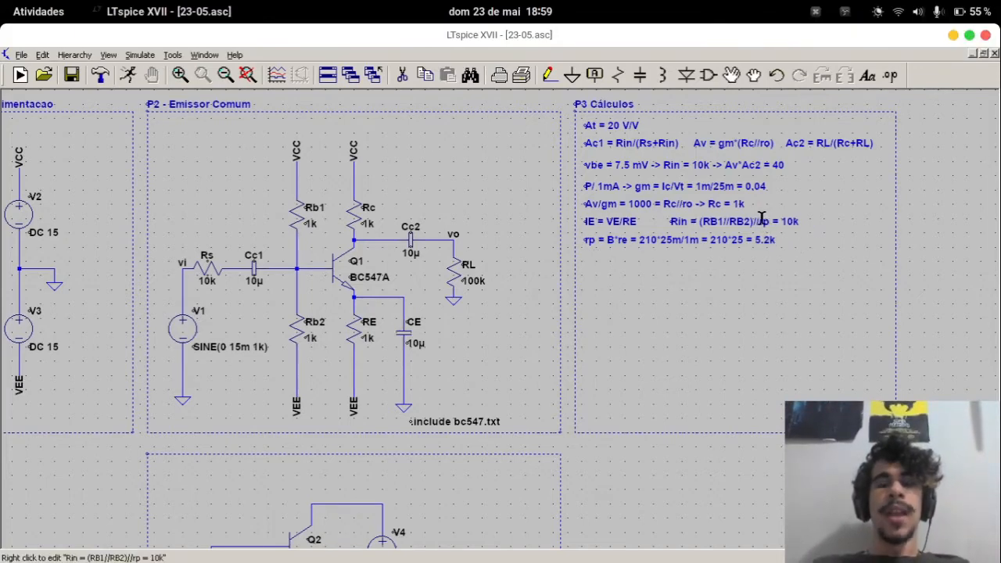
left_click_drag(720, 220, 724, 220)
key("Escape")
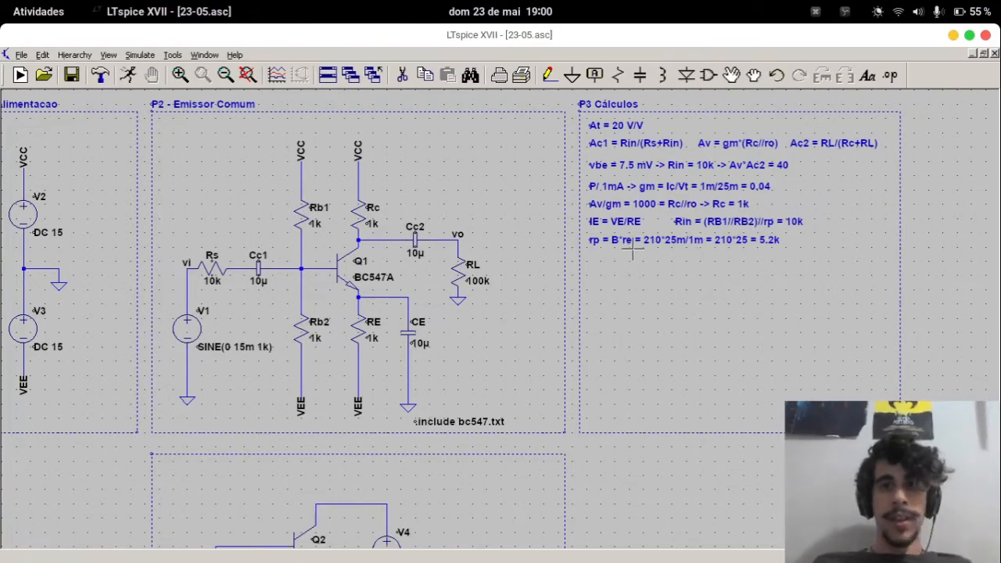
Indent the Av/gm, IE, Rin and rp comments as a group beneath the "P/ 1mA" line
key("F7")
left_click_drag(633, 235, 579, 193)
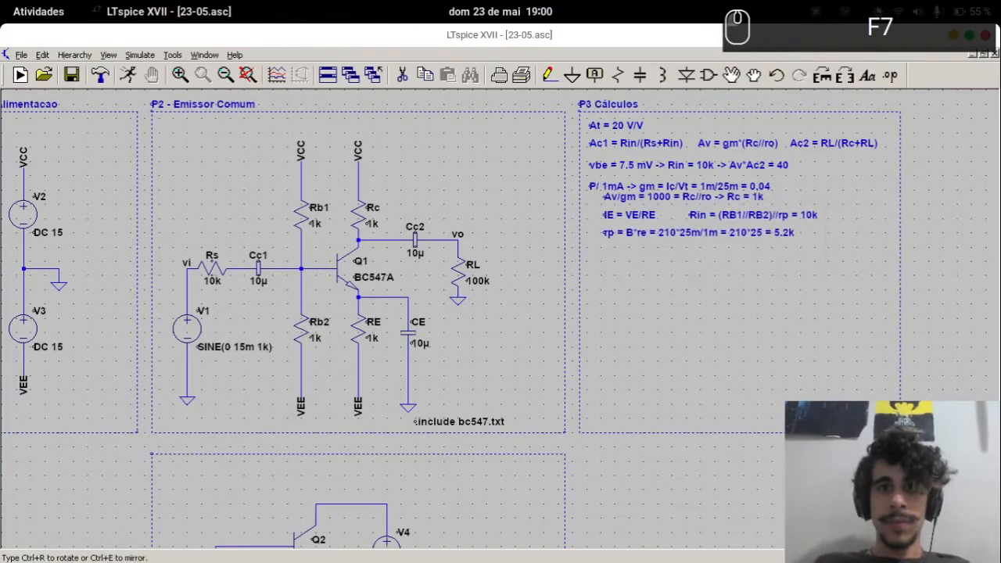
key("Escape")
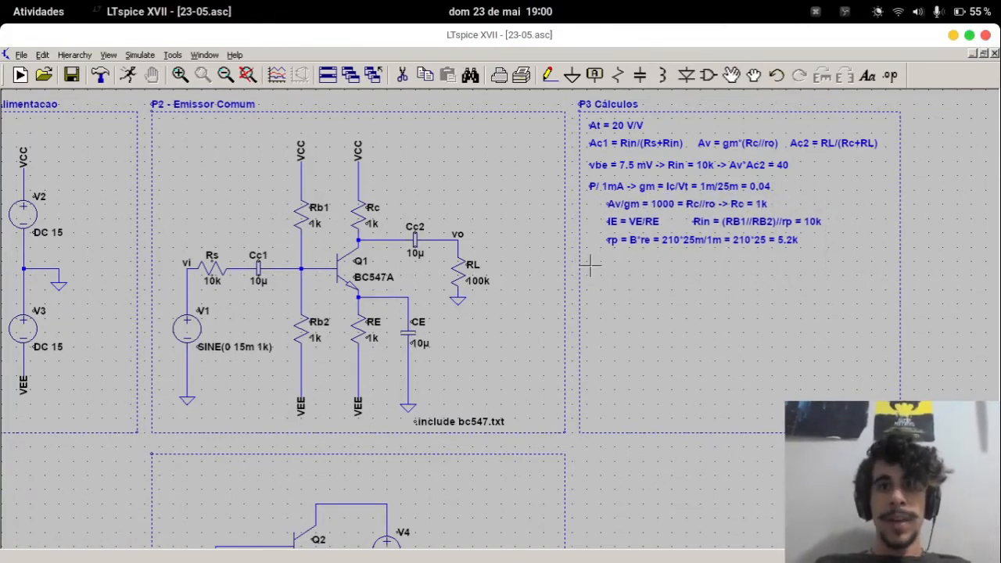
Start a new schematic comment for the second current case with the text "P/ 0.5mA"
type("tP 0.5")
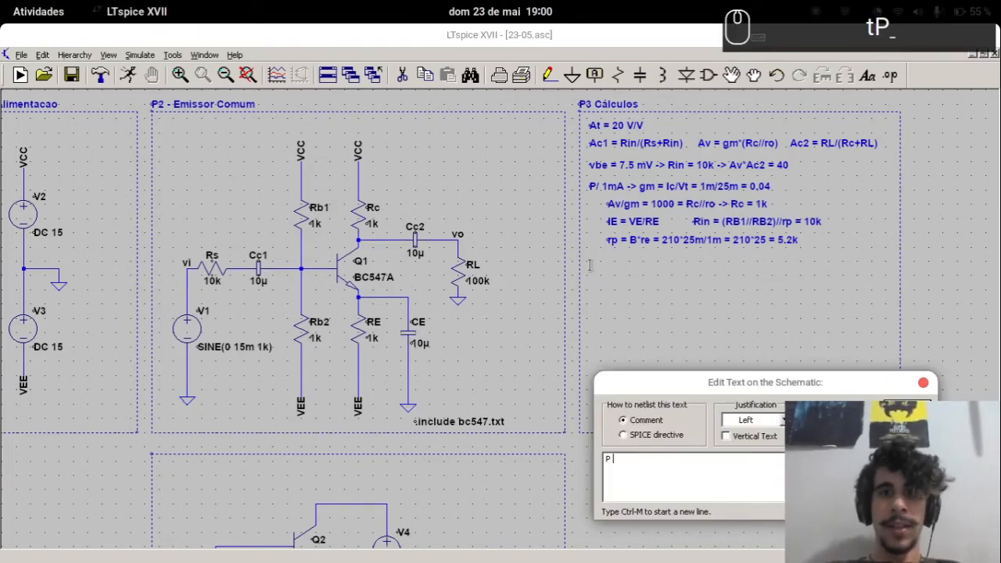
type("m")
key("BackSpace")
key("BackSpace")
key("BackSpace")
key("BackSpace")
key("BackSpace")
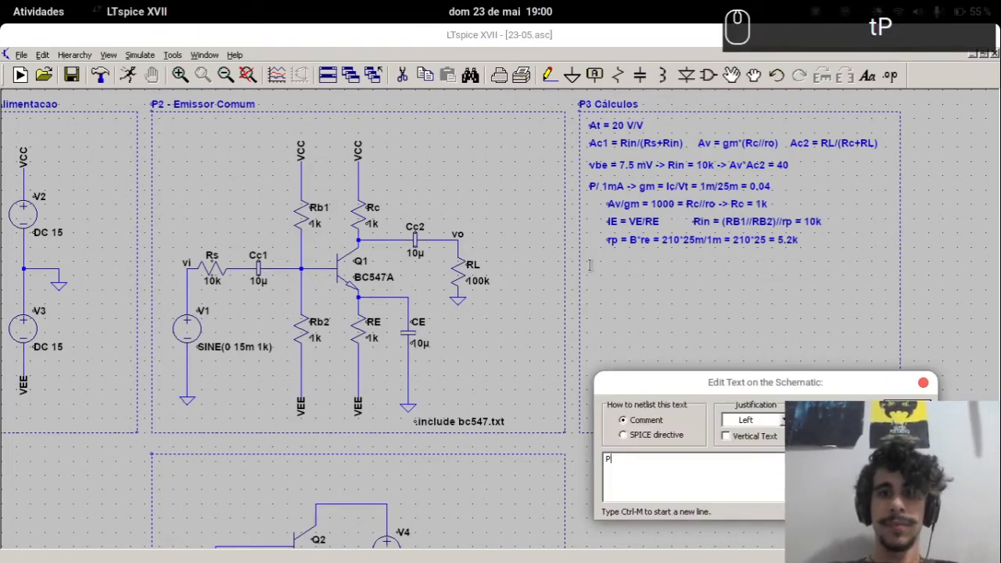
type("/ 0.5 m")
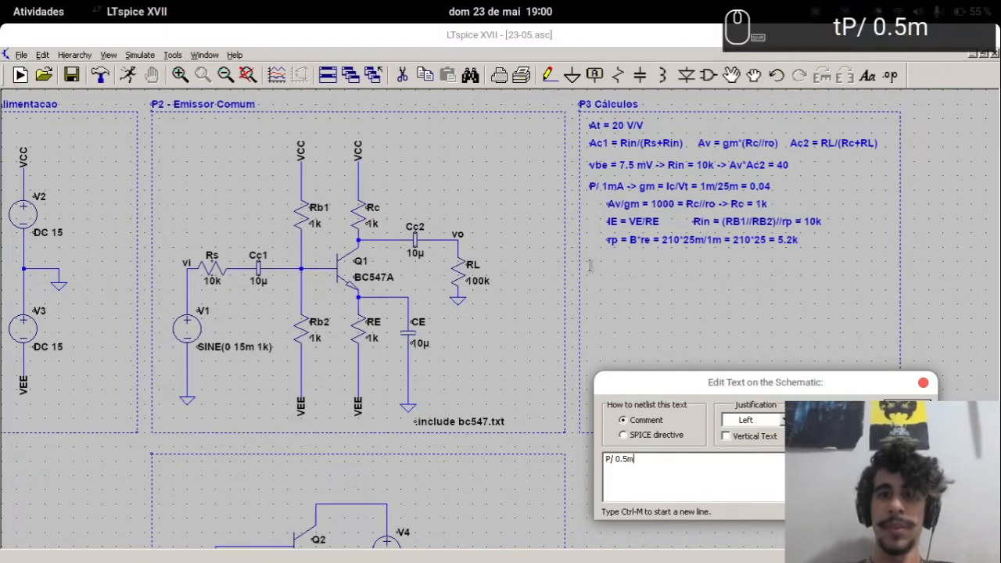
type("A")
key("BackSpace")
key("BackSpace")
key("BackSpace")
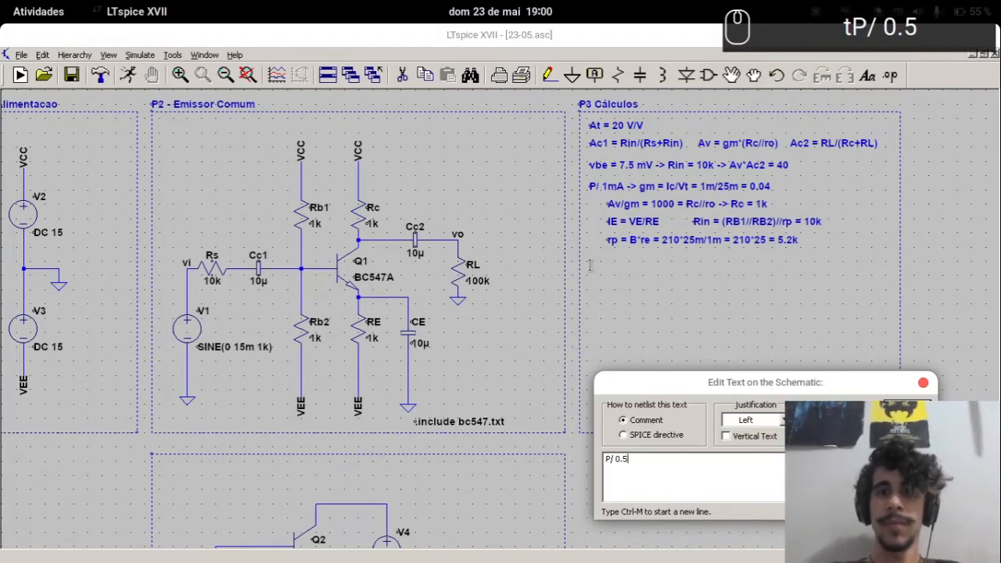
type("mA ")
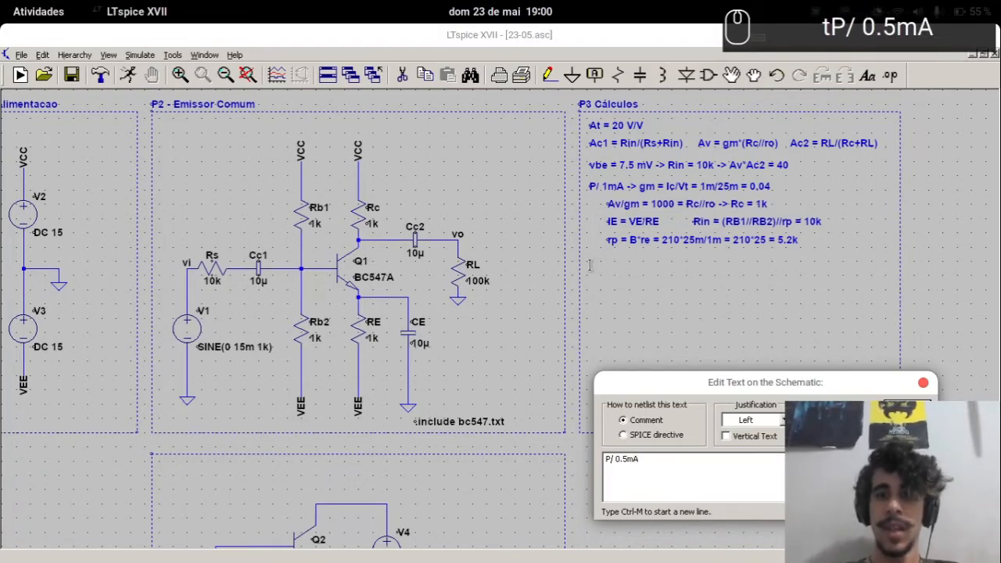
Complete the comment as "P/ 0.5mA -> Rc = 2k" and place it below the 1 mA calculation group
type("->")
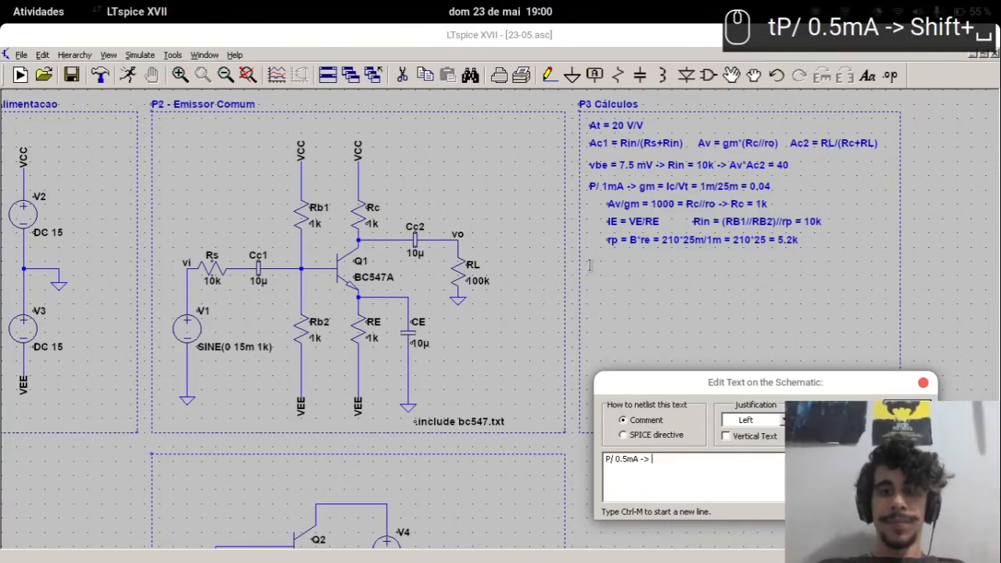
key("BackSpace")
key("BackSpace")
key("BackSpace")
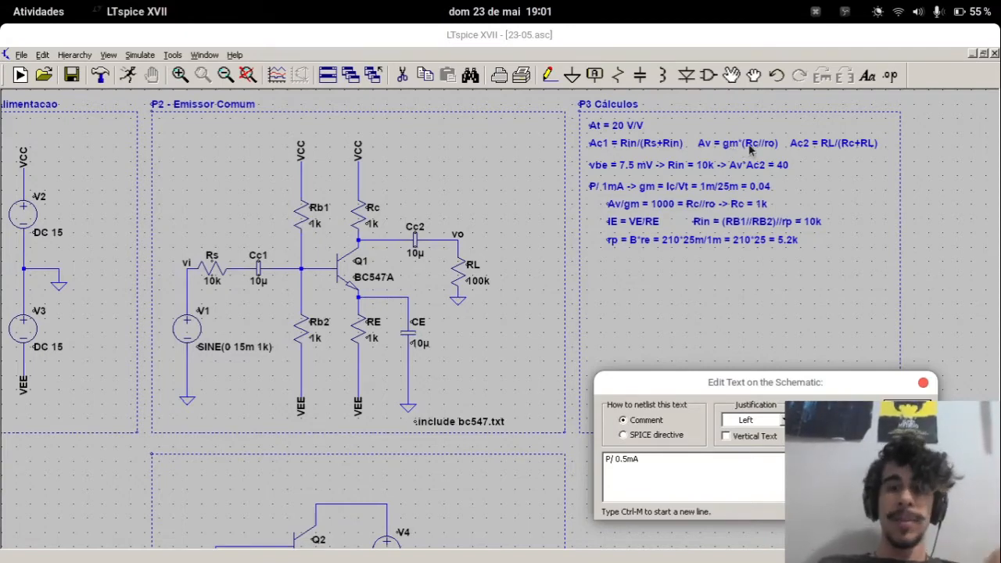
type("-> Rc =")
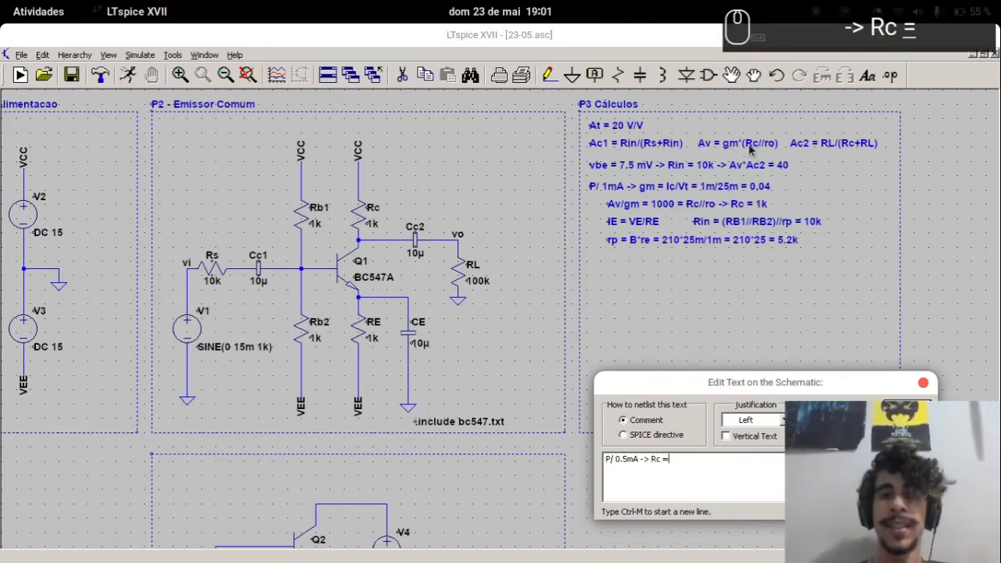
type(" 2k")
key("Return")
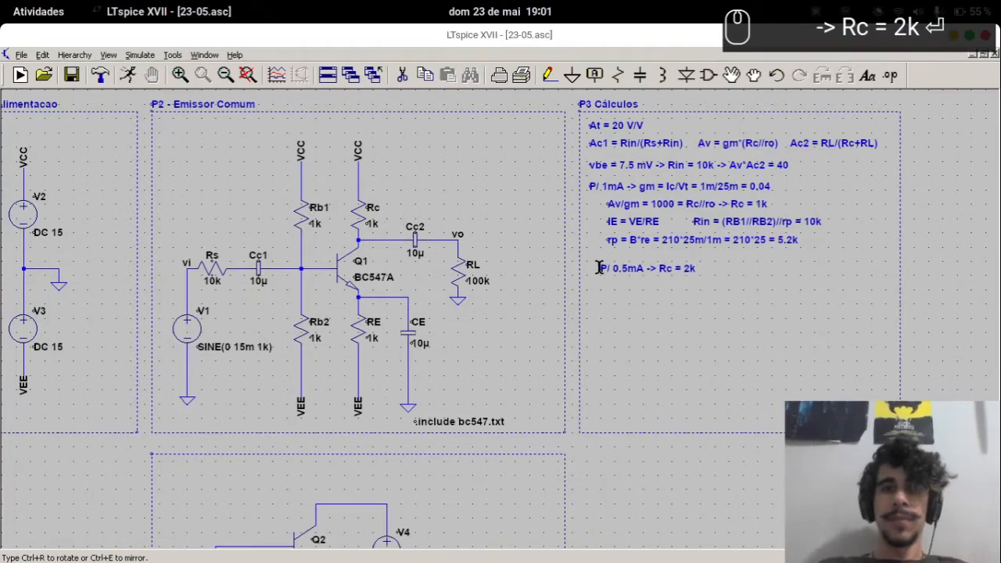
left_click(588, 265)
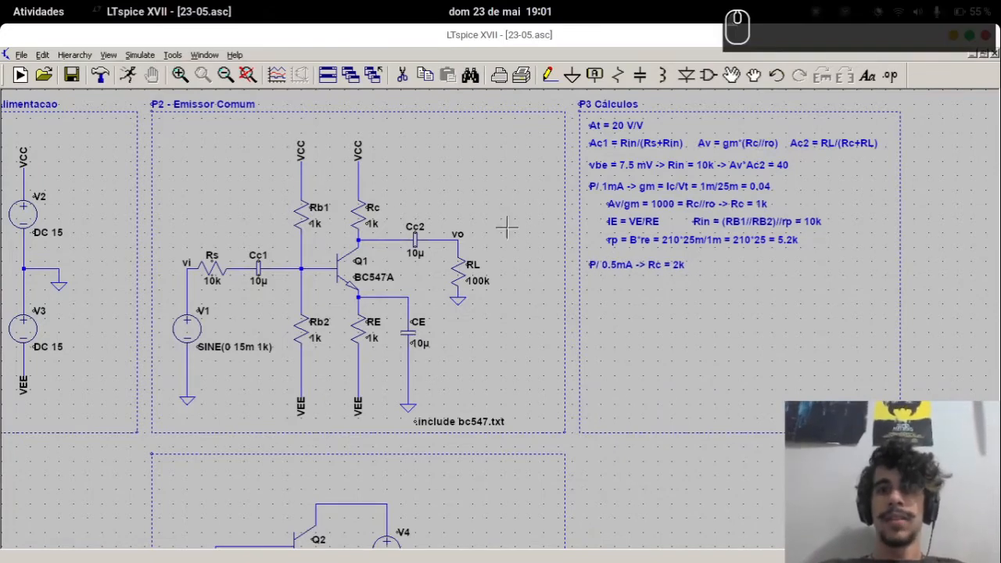
Set the collector resistor Rc to 2k
right_click(370, 225)
type("2k")
key("Return")
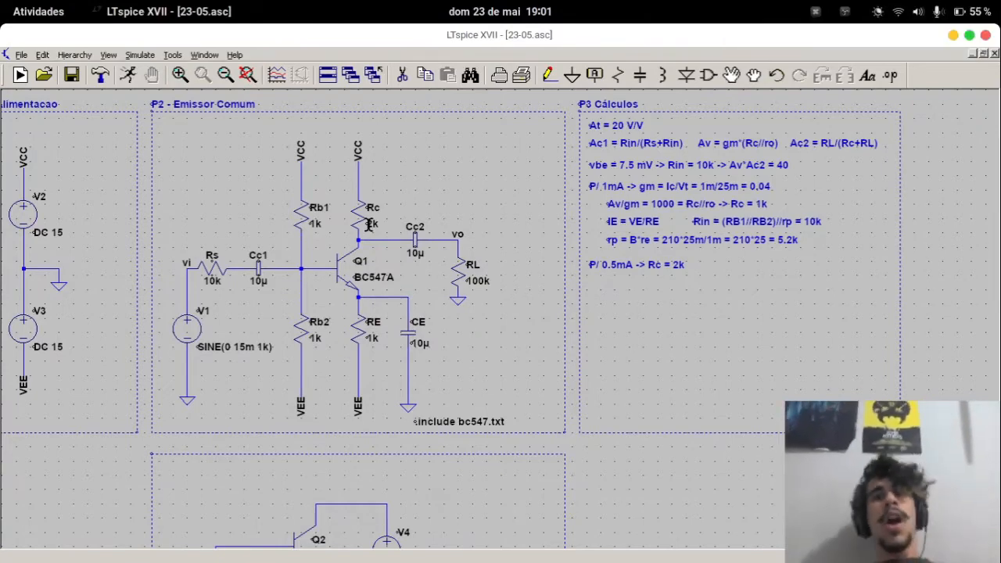
Copy the IE = VE/RE, Rin and rp comments from the 1 mA group to beneath the "P/ 0.5mA" line
key("F6")
left_click(598, 221)
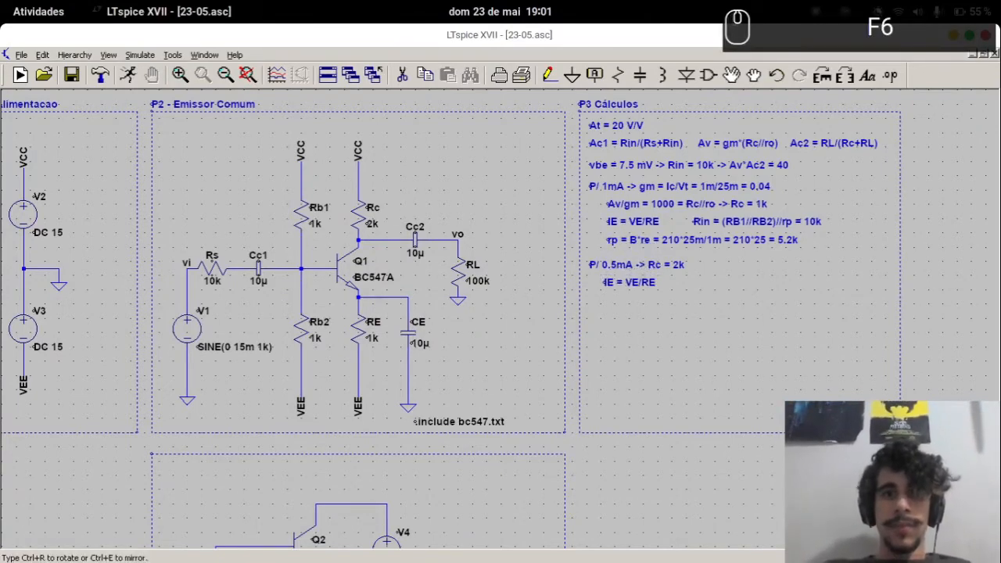
left_click(594, 283)
left_click(754, 224)
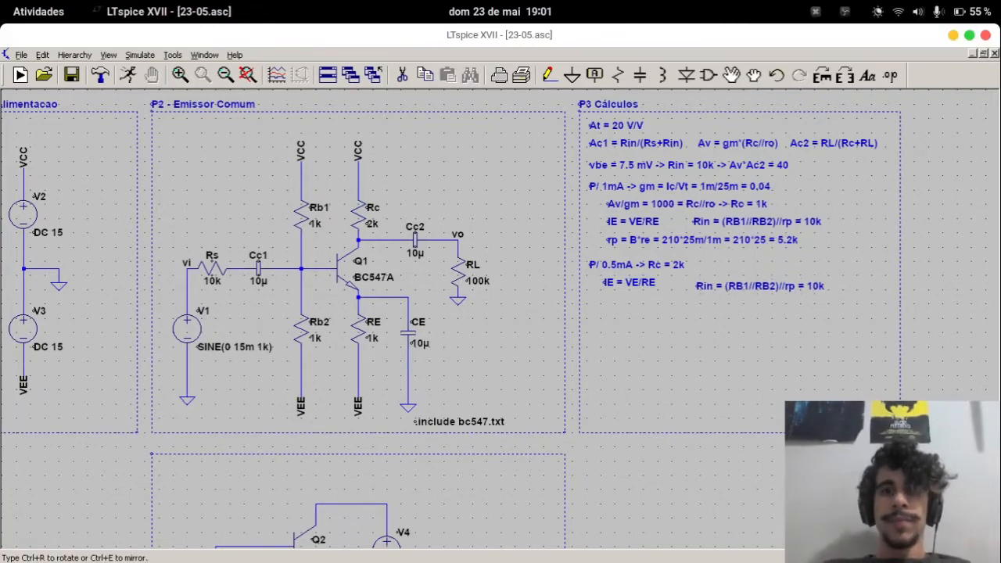
left_click(756, 285)
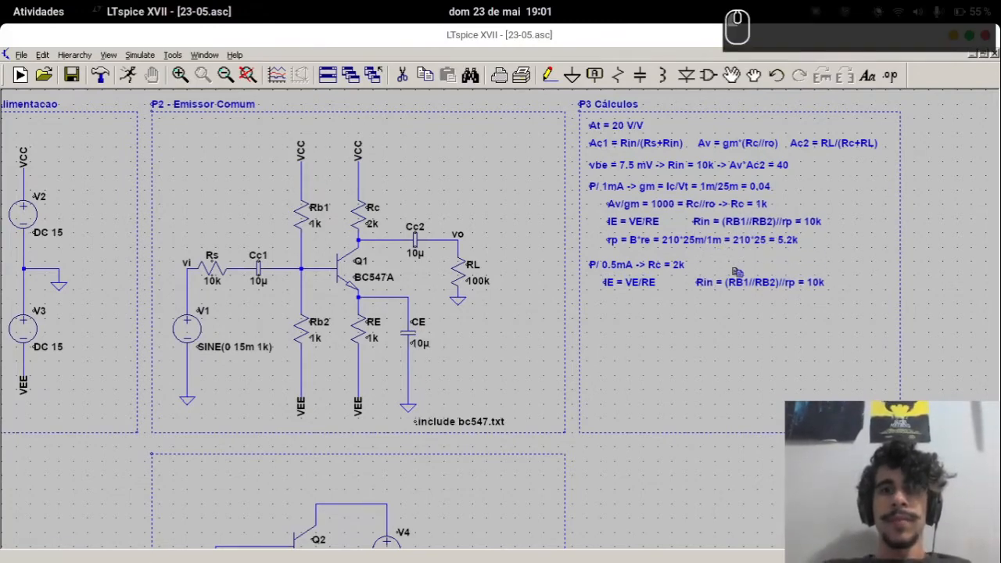
left_click(701, 244)
left_click(695, 309)
key("Escape")
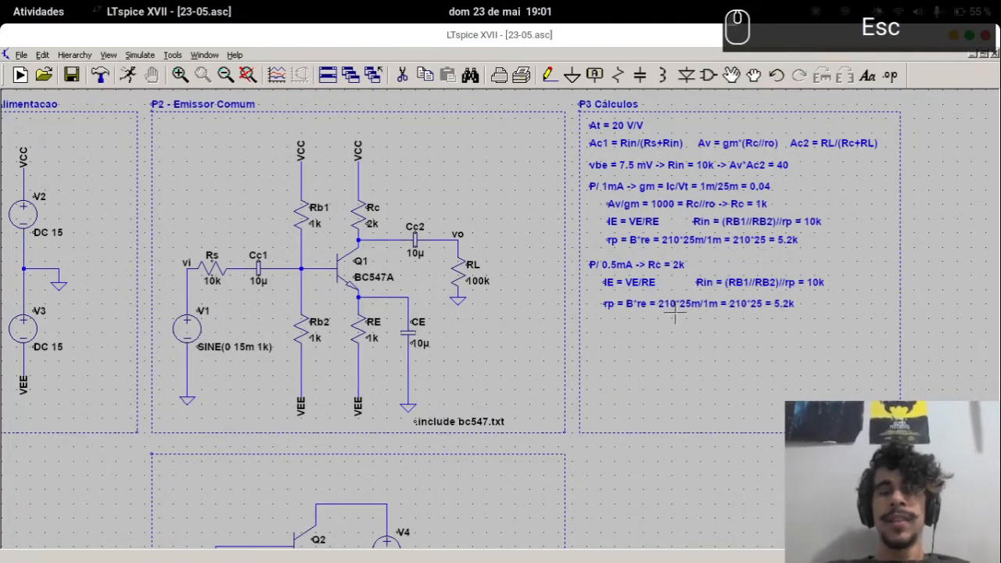
In the copied rp comment, change the divisor to 0.5m and the final result to 10.4k
right_click(689, 305)
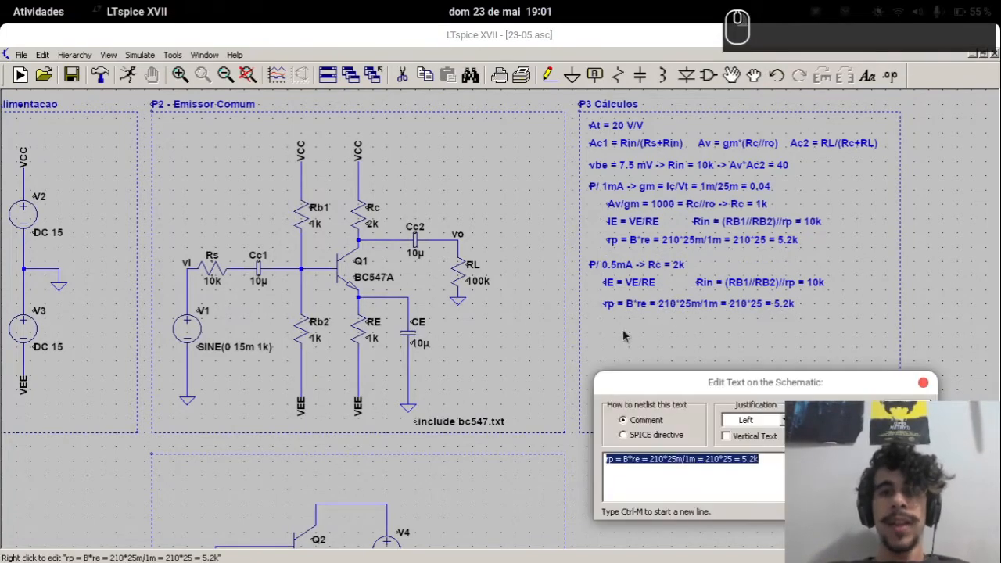
left_click(691, 461)
key("BackSpace")
type("0.5")
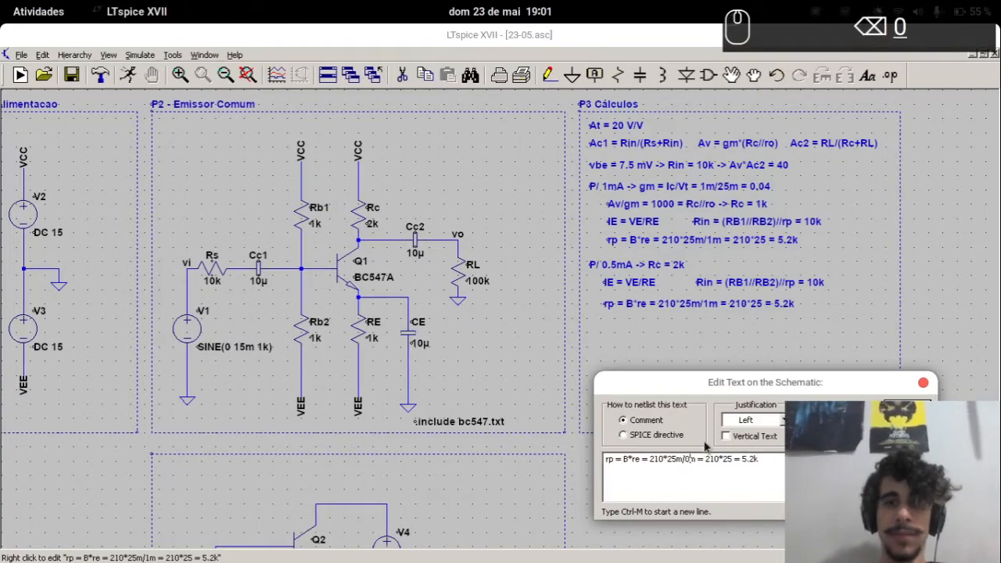
key("Right")
key("Right")
key("Right")
key("Right")
key("Right")
key("Right")
key("Right")
key("Right")
key("Right")
key("Right")
key("Right")
key("Right")
key("Right")
key("Right")
key("Right")
key("Right")
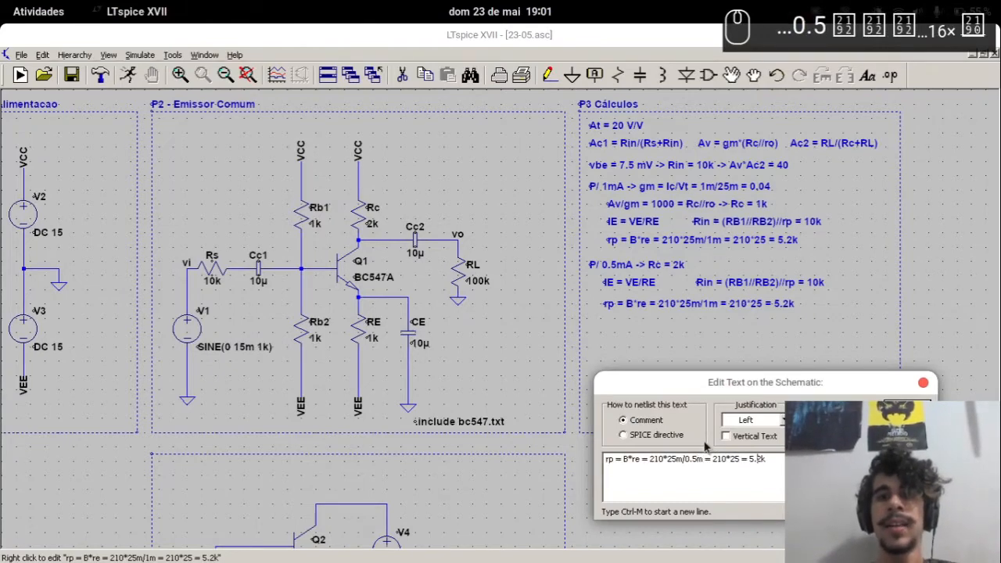
key("shift+Left")
key("shift+Left")
key("shift+Left")
type("10.")
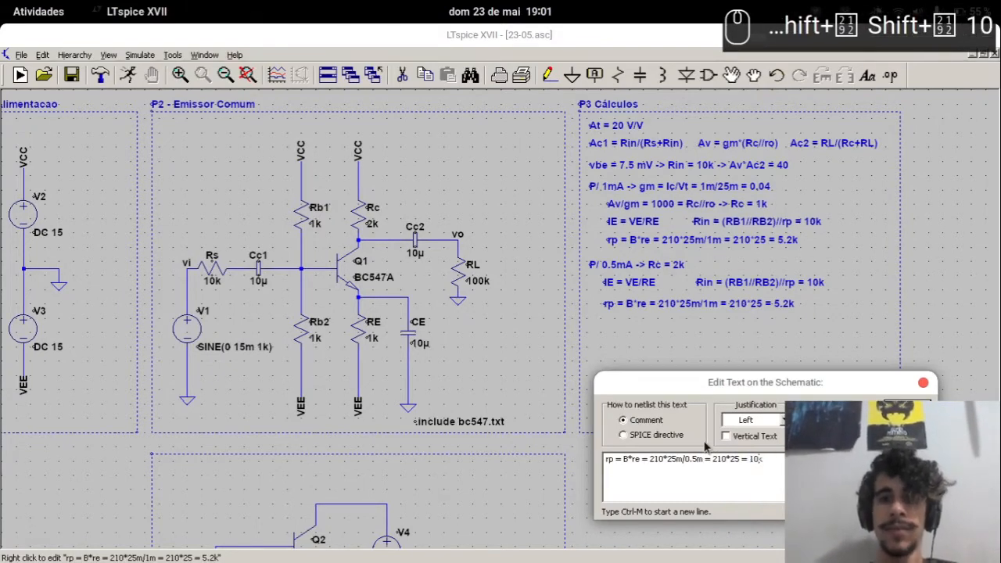
type("4")
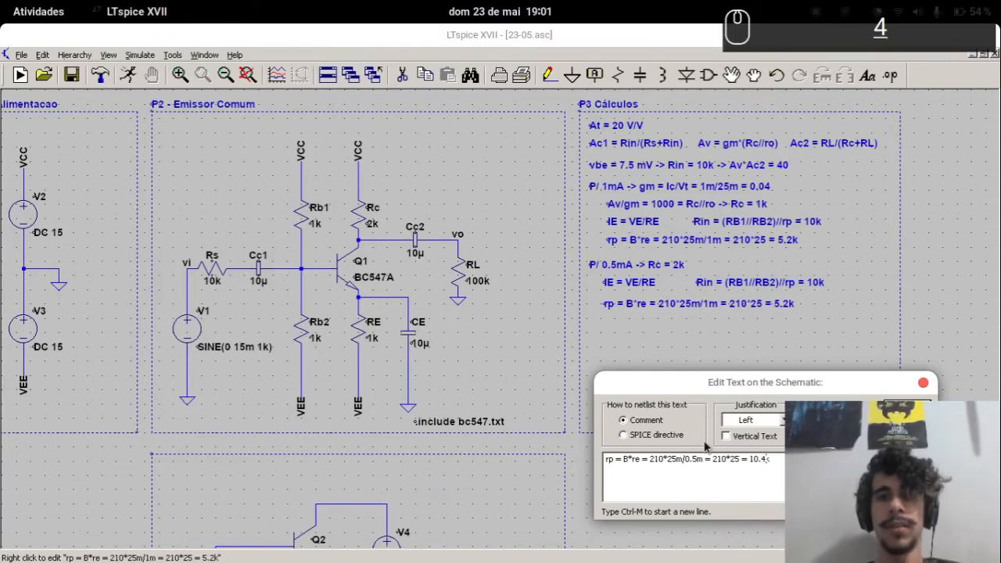
key("Return")
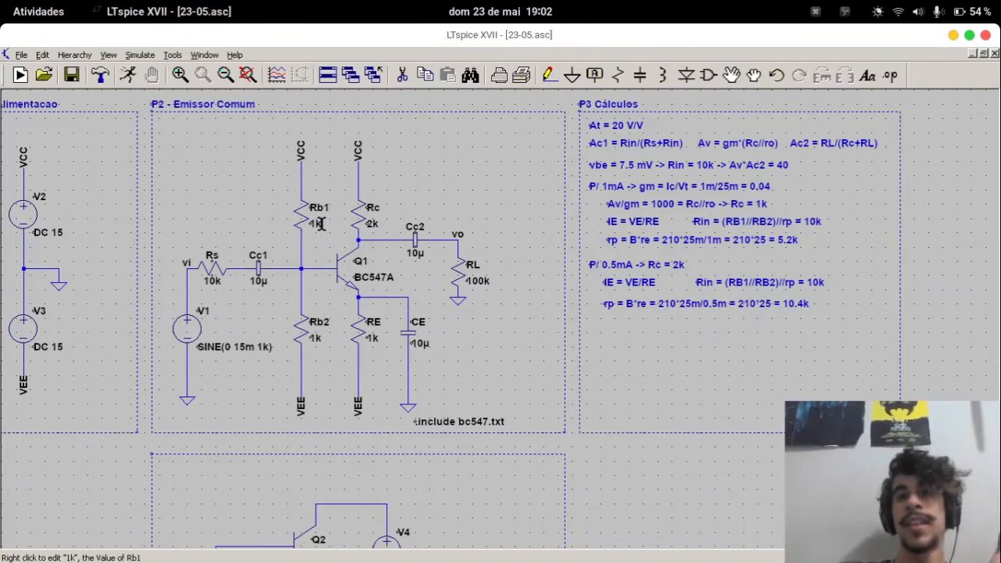
Add the comment "RB1 = RB2 = RB" below the 0.5 mA calculation group
left_click(641, 358)
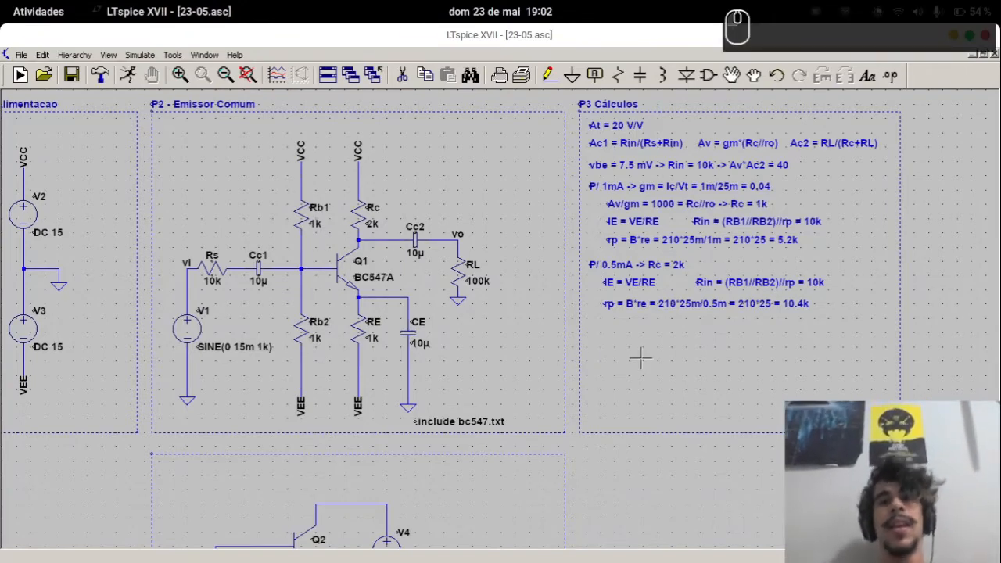
type("t")
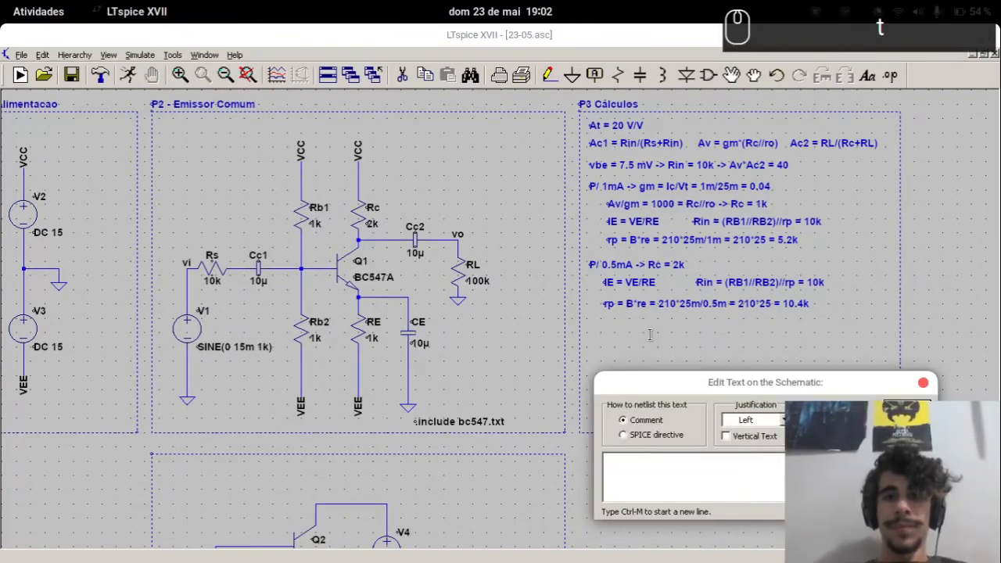
type("RB1 = RB")
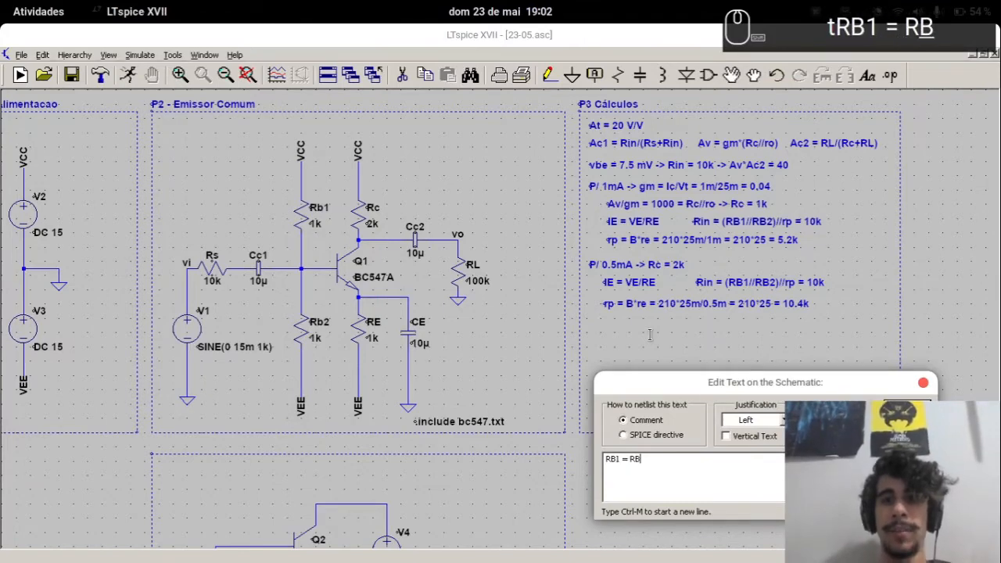
type("2 = RB")
key("Return")
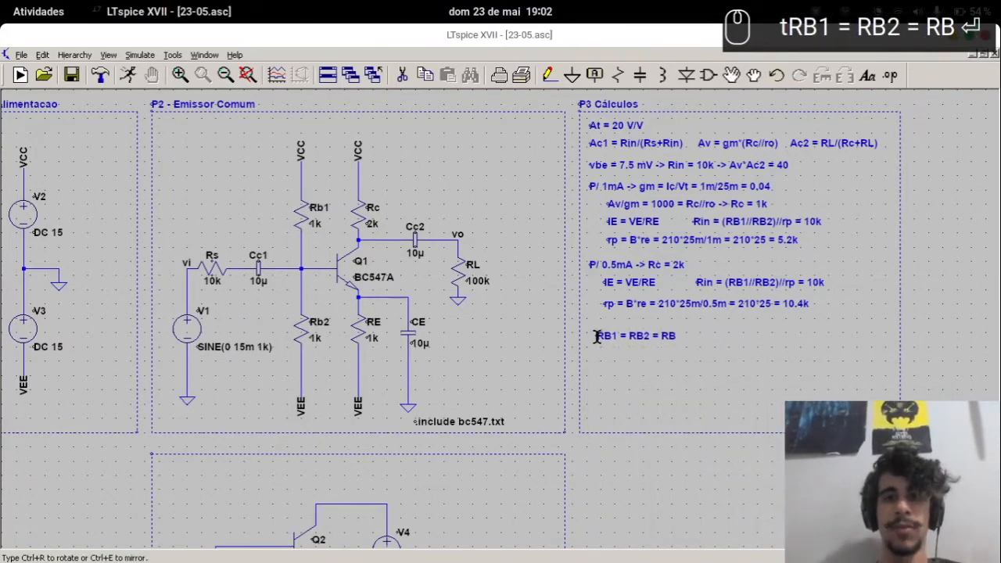
left_click(591, 333)
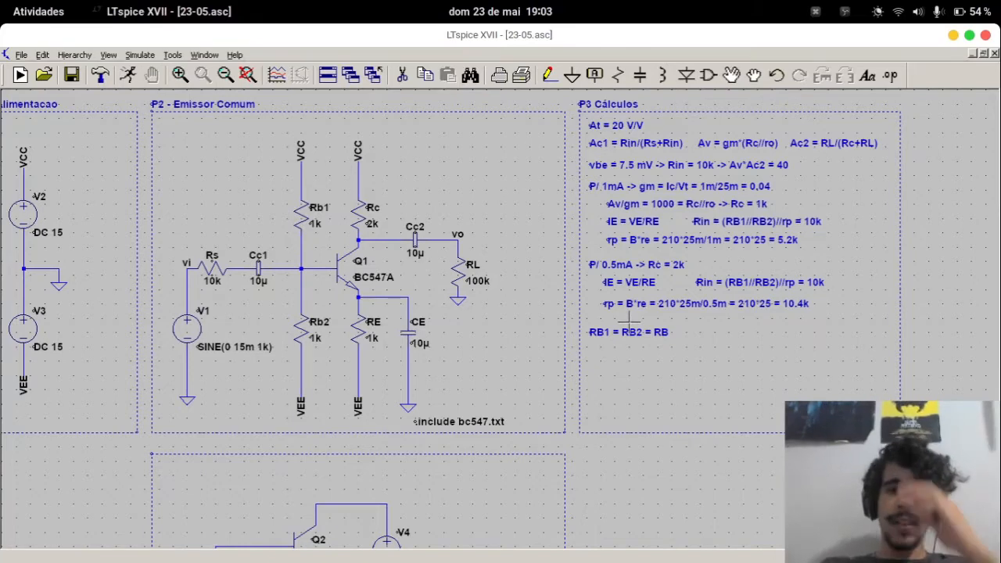
Start a new schematic comment for the base current with the text "IB = IC / 210 ="
right_click(615, 279)
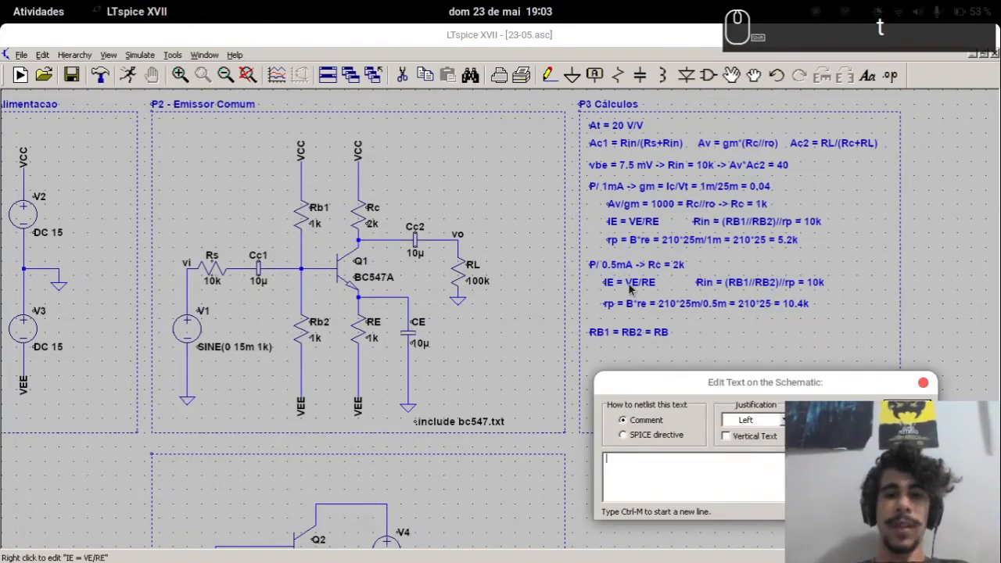
type("IB = IC")
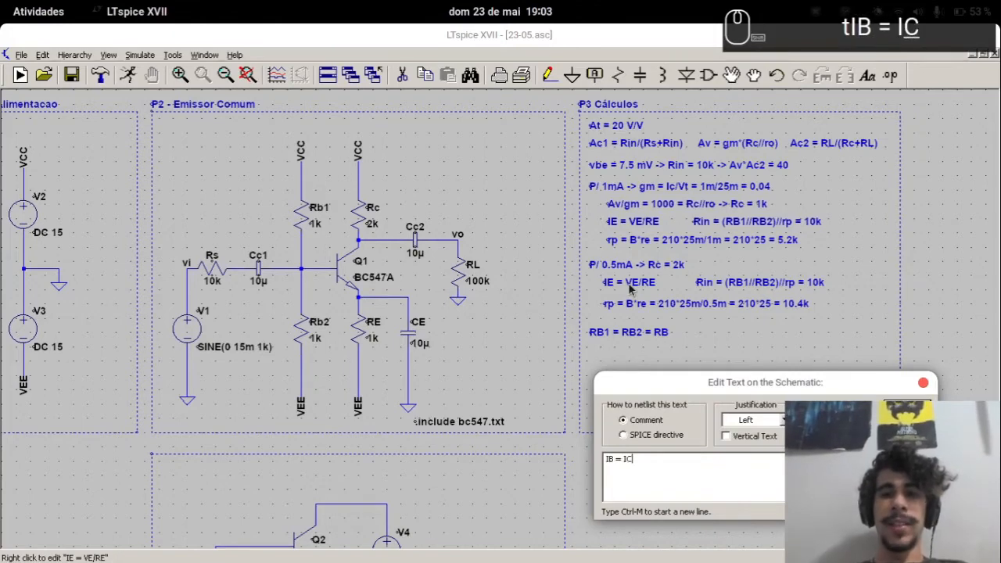
type(" / 210 ")
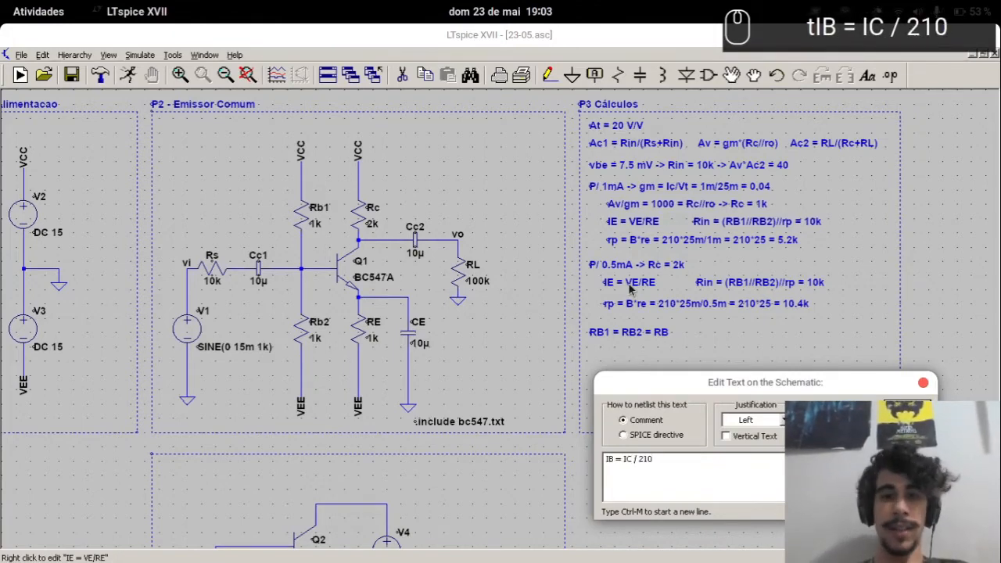
type("=")
Switch to the Python terminal and calculate the base current as 0.5e-3/210
key("alt+Tab")
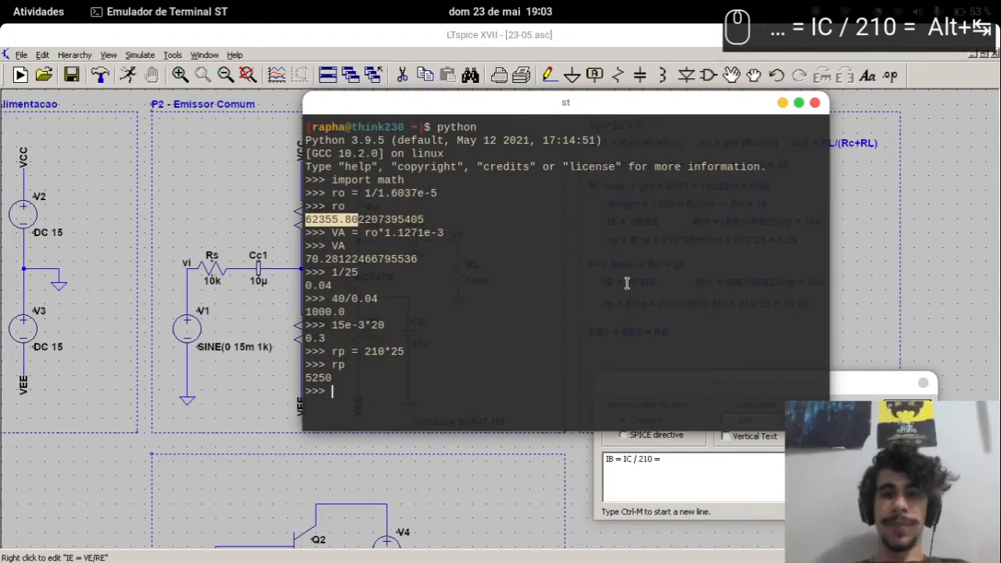
type("0.5/210")
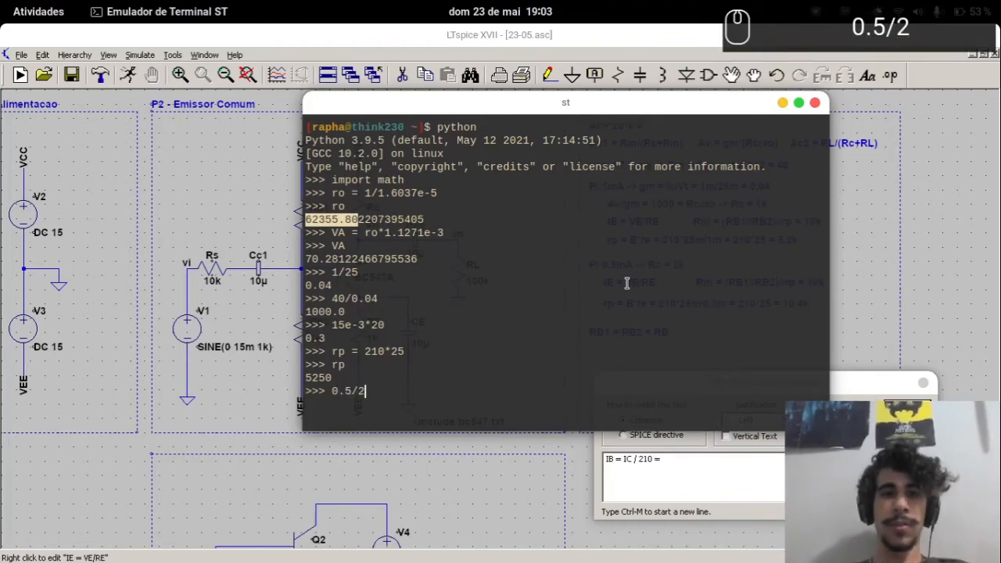
key("Left")
key("Left")
key("Left")
key("Left")
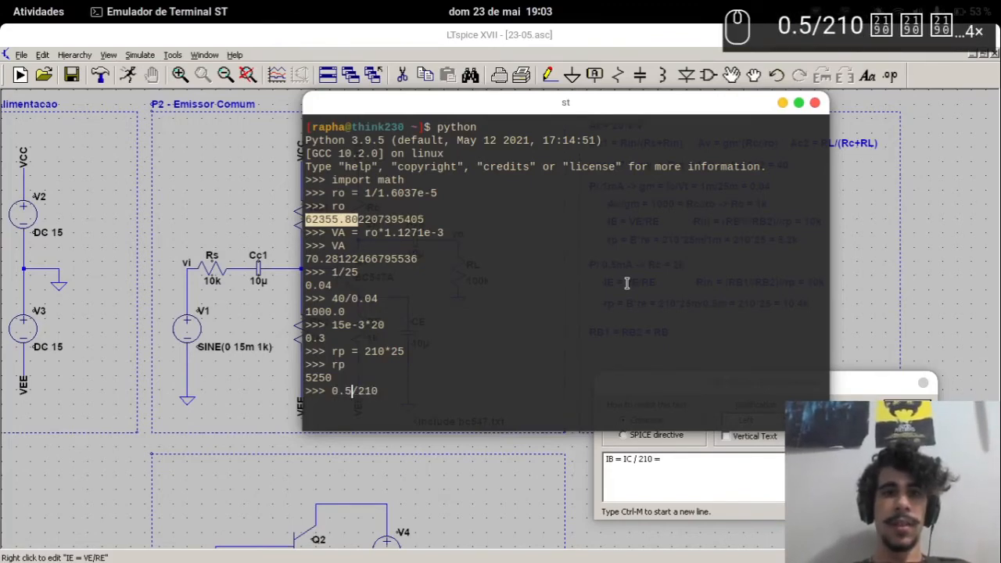
type("e-3")
key("Return")
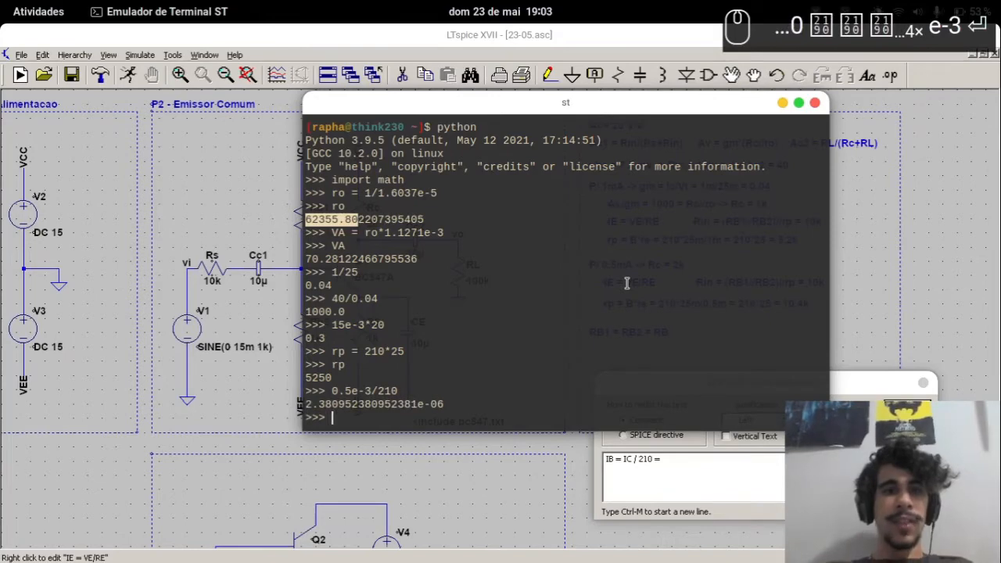
Back in the LTspice comment, finish the IB line with "2.38 uA" and place it directly below RB1 = RB2 = RB
left_click(717, 475)
type("2.")
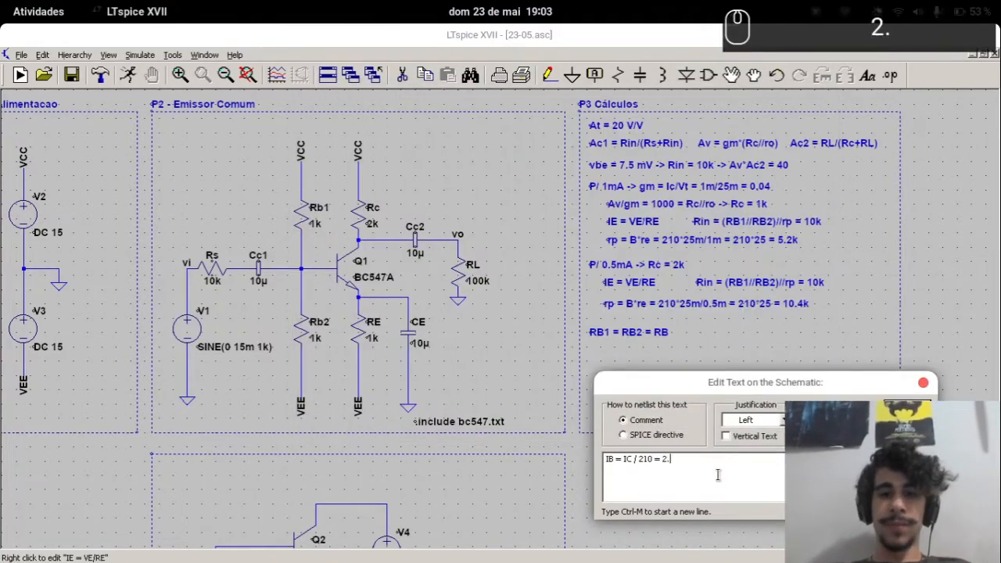
type("38 uA")
key("Return")
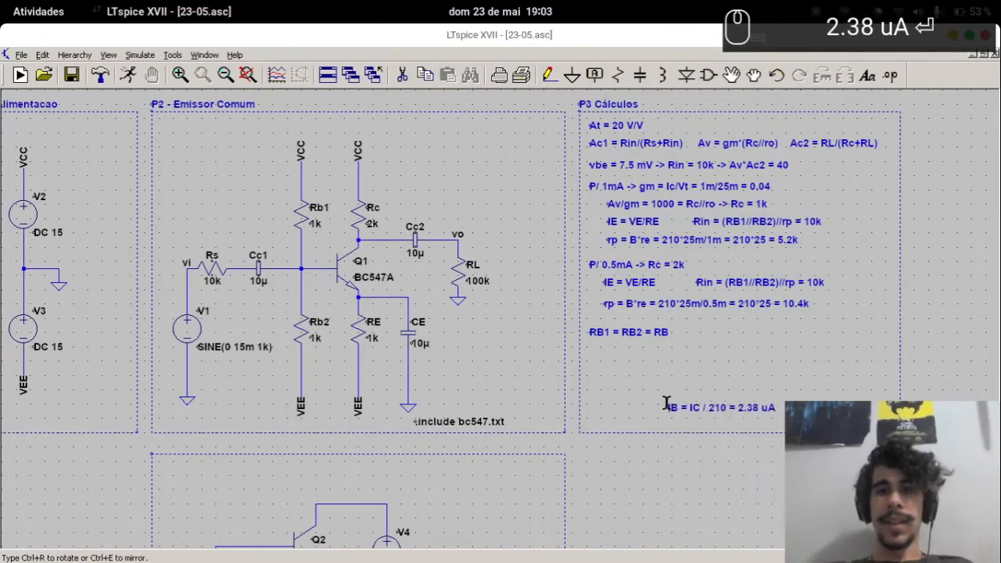
left_click(584, 343)
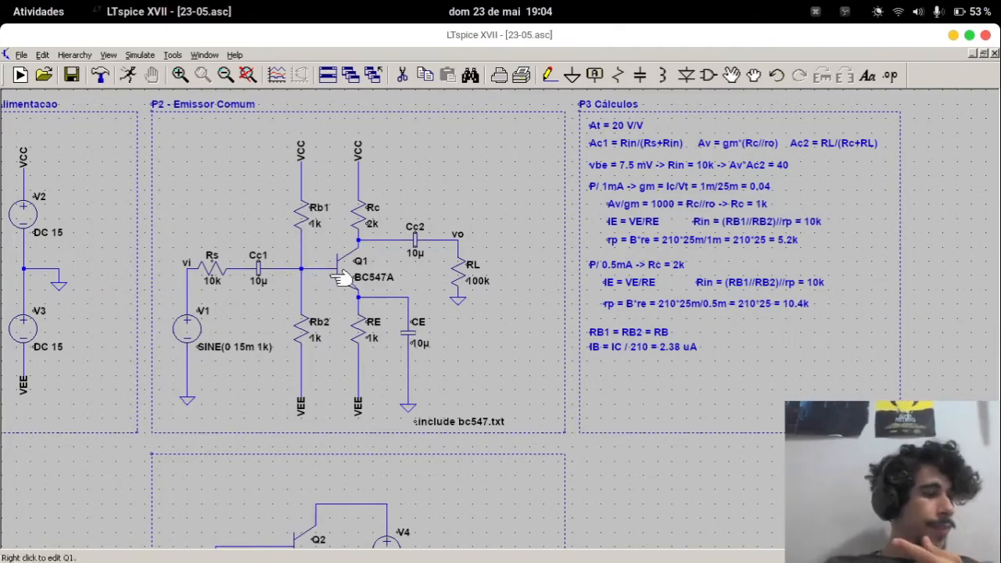
Add the comment "IPb = 30/2RB" directly below the IB line in the calculations section
type("tIPb =")
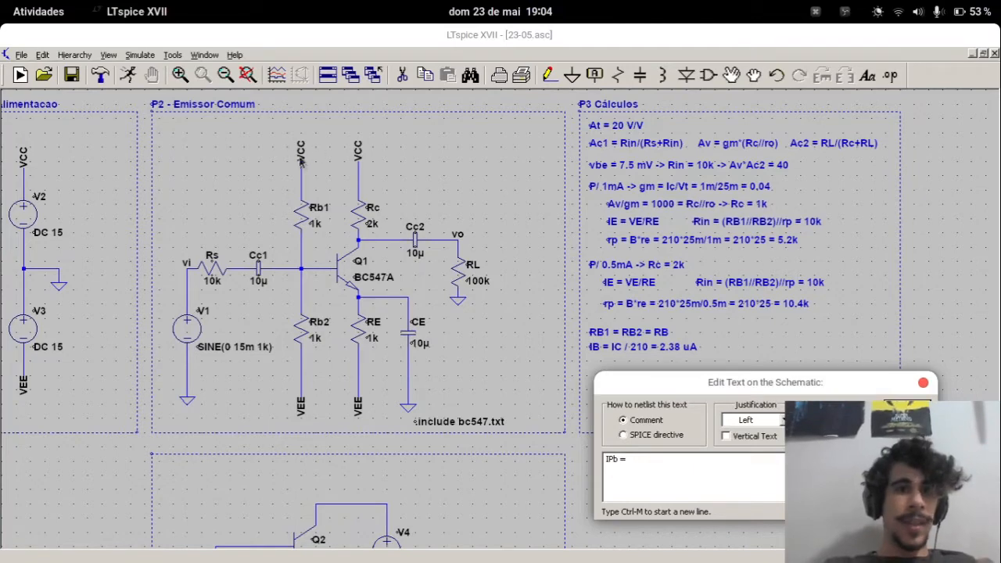
type("30")
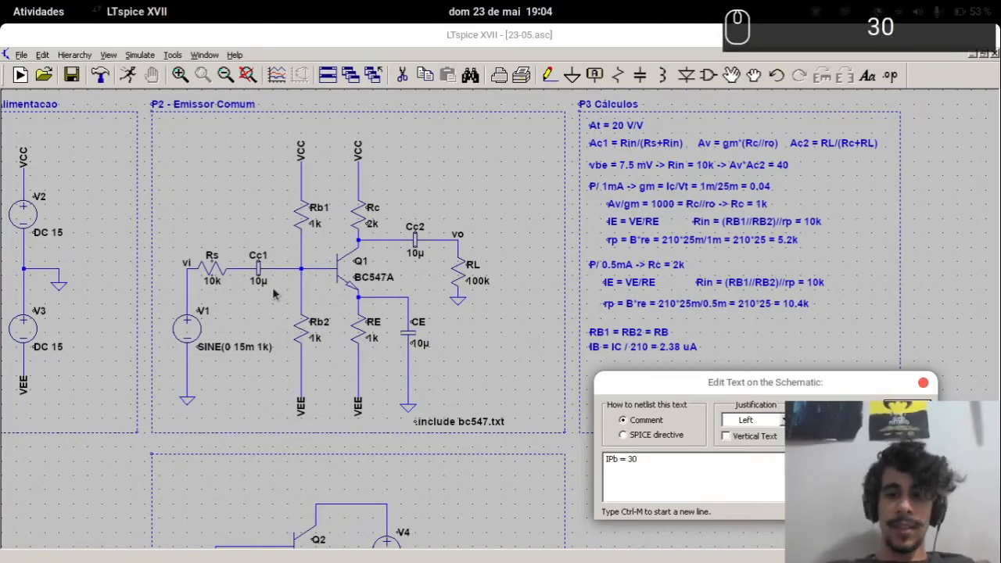
type("/2RB")
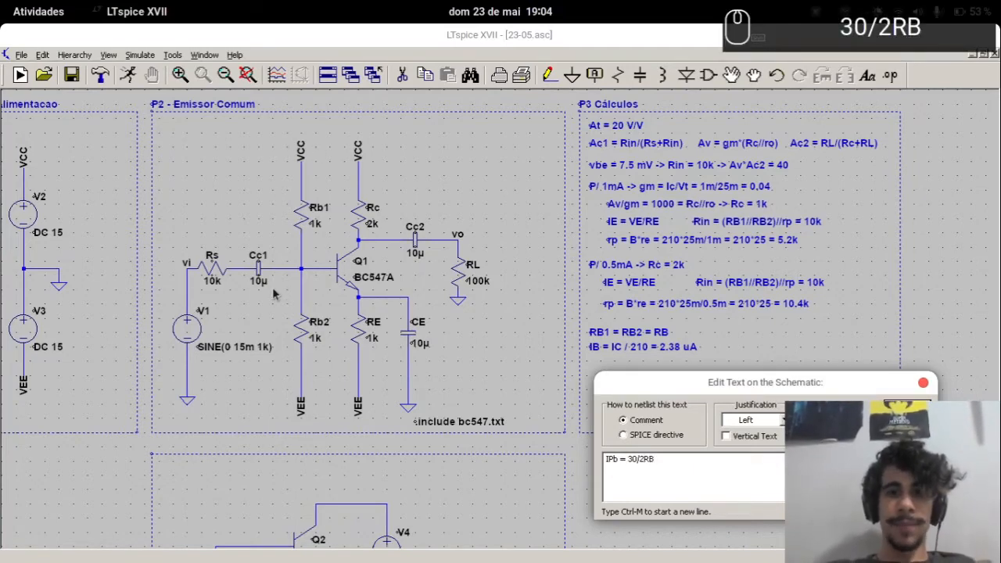
key("Return")
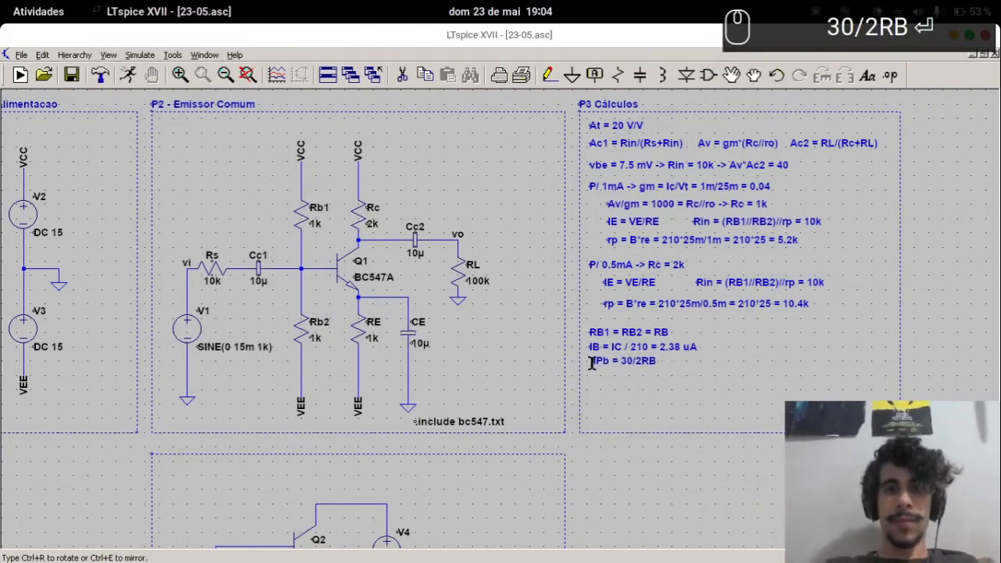
left_click(590, 364)
Extend the IPb comment with "-> RB = 15/IPb"
right_click(595, 366)
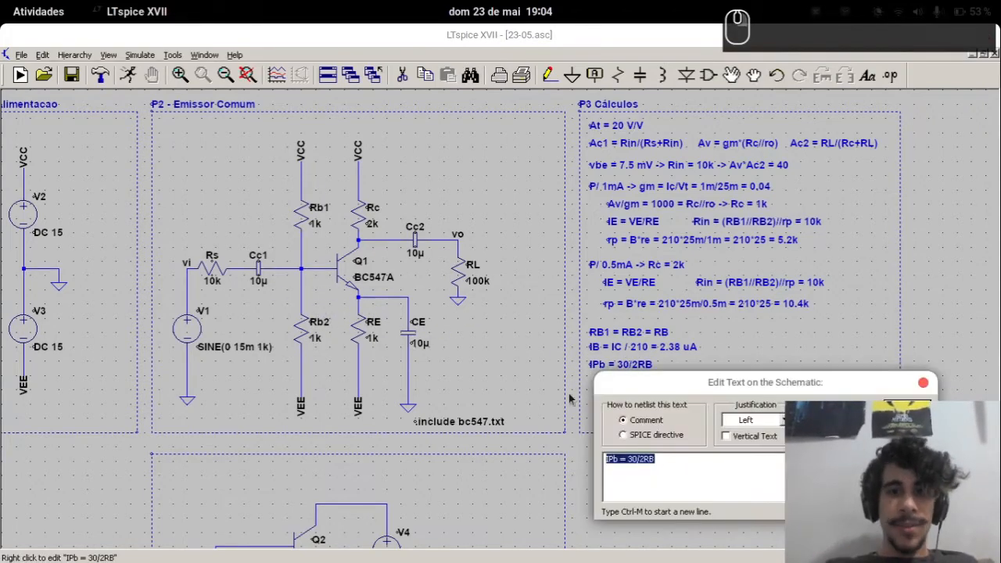
left_click(682, 478)
type("= 30/2RB ")
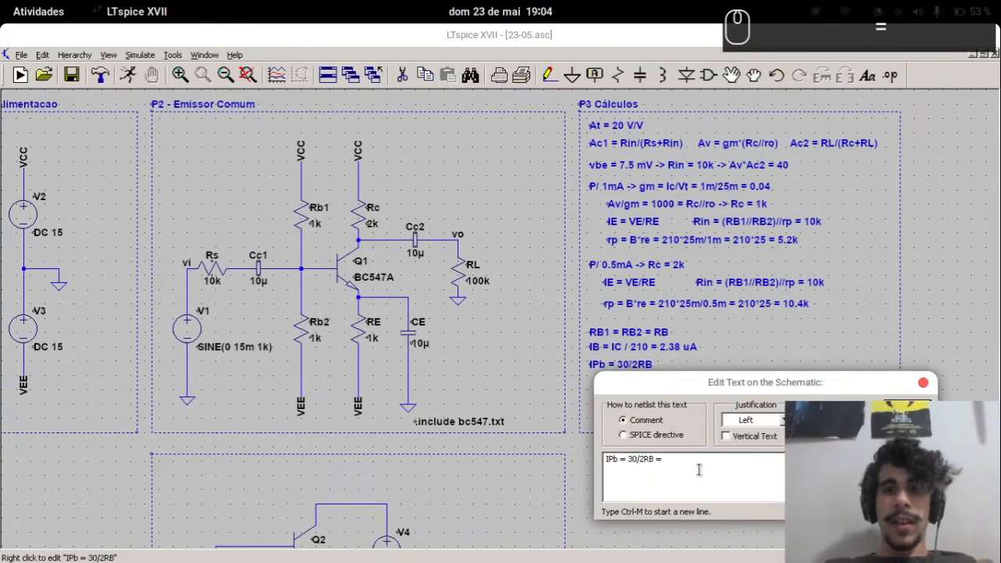
type("-> ")
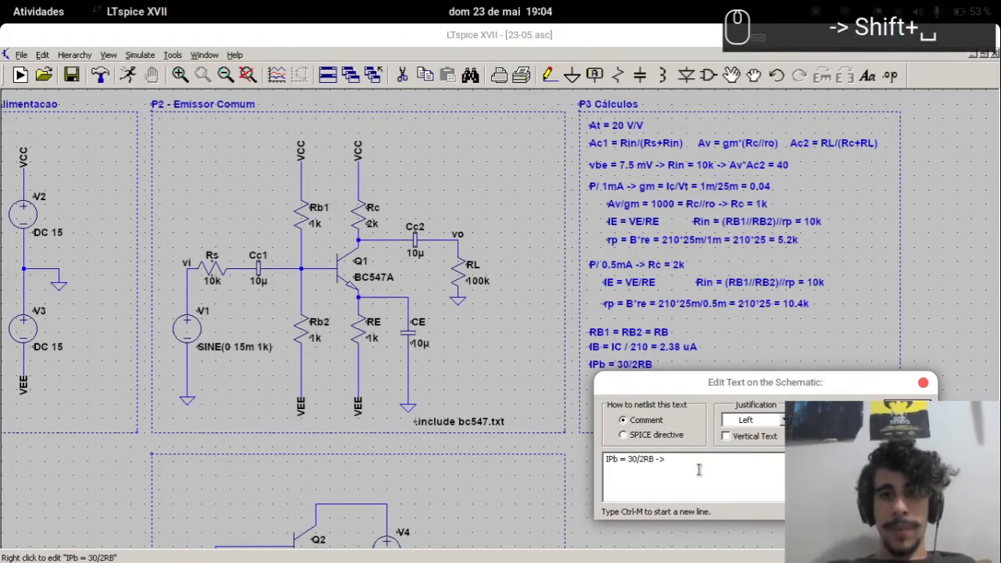
type("RB = ")
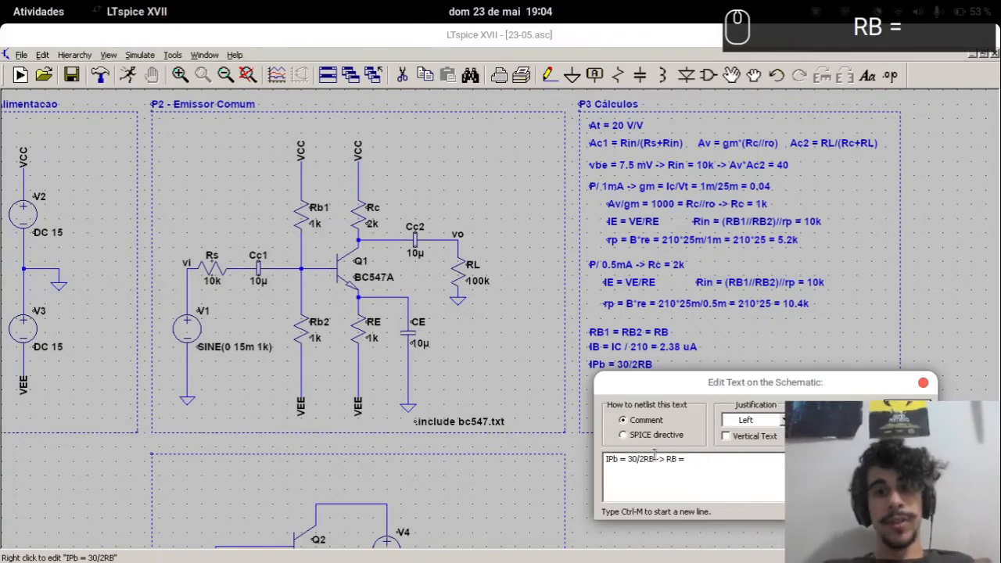
type("15/IPb")
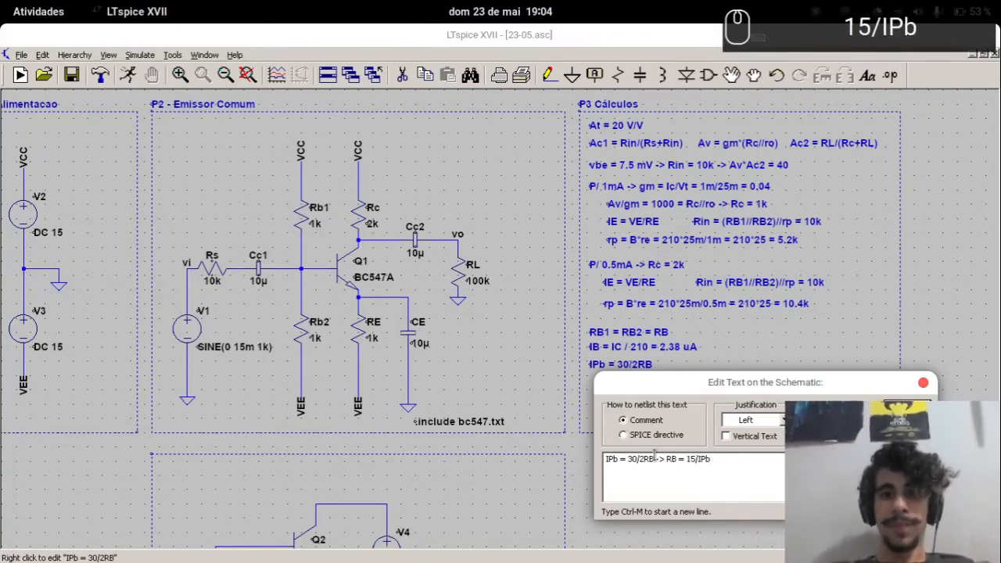
key("Return")
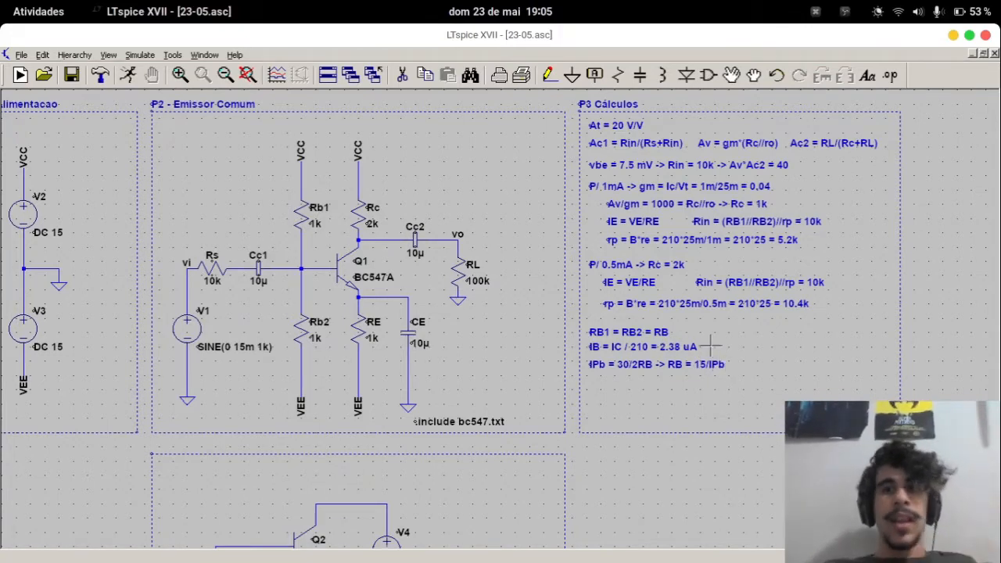
Switch to the Python terminal, move its window off the calculation notes, and compute 15/20e-6
key("alt+Tab")
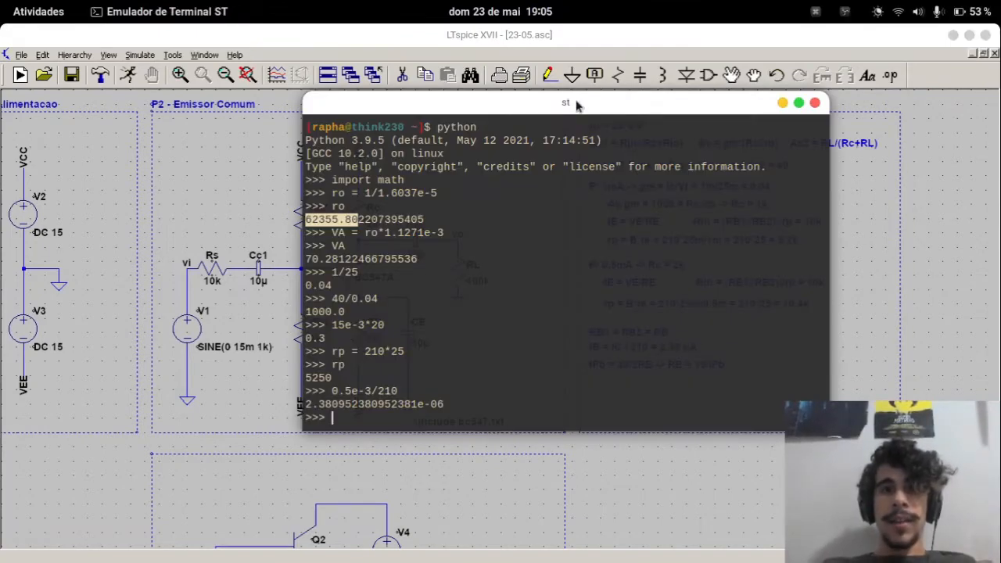
left_click_drag(577, 103, 319, 135)
type("15/20e-6")
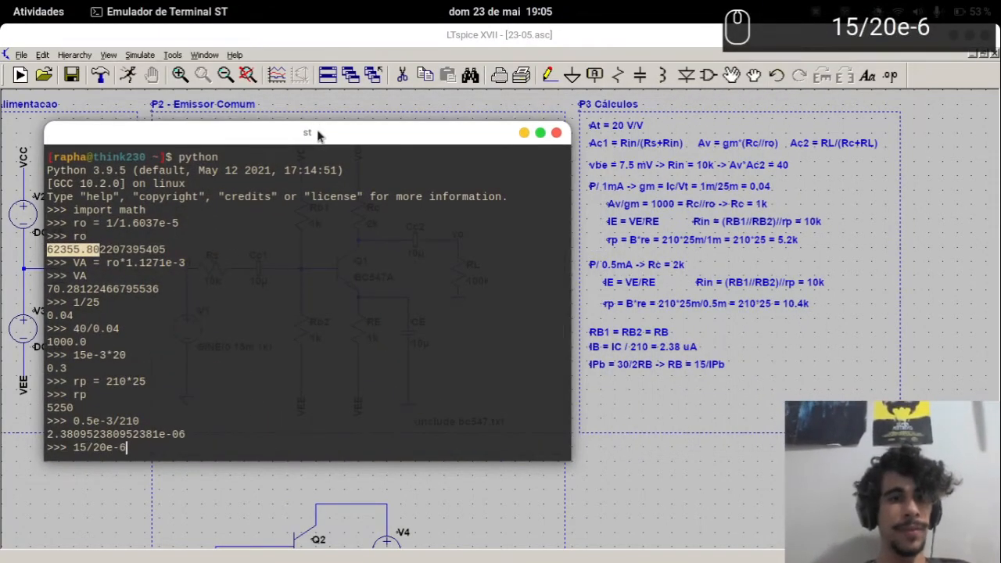
key("Return")
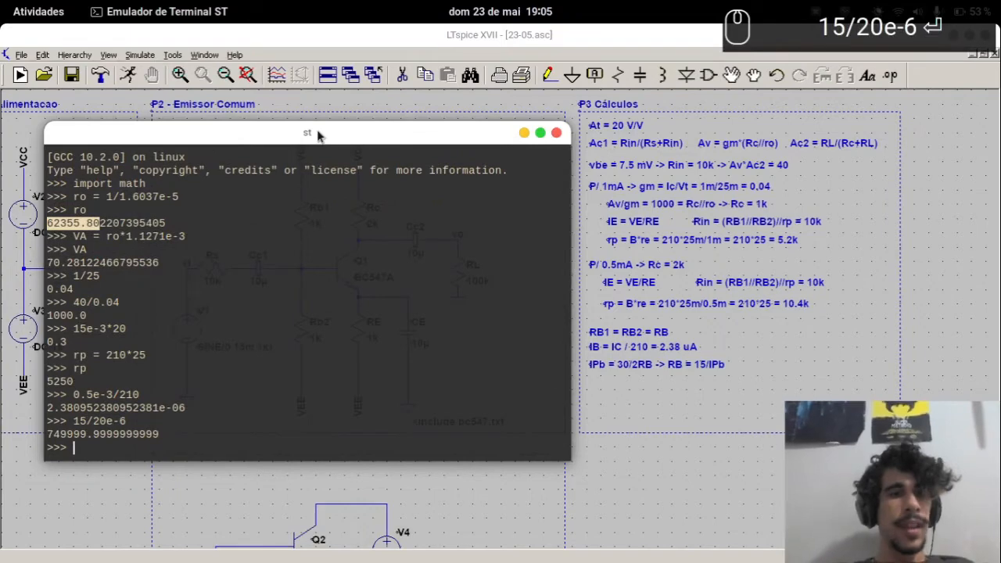
Return to LTspice and append "= 750k" to the IPb and RB comment line
key("alt+Tab")
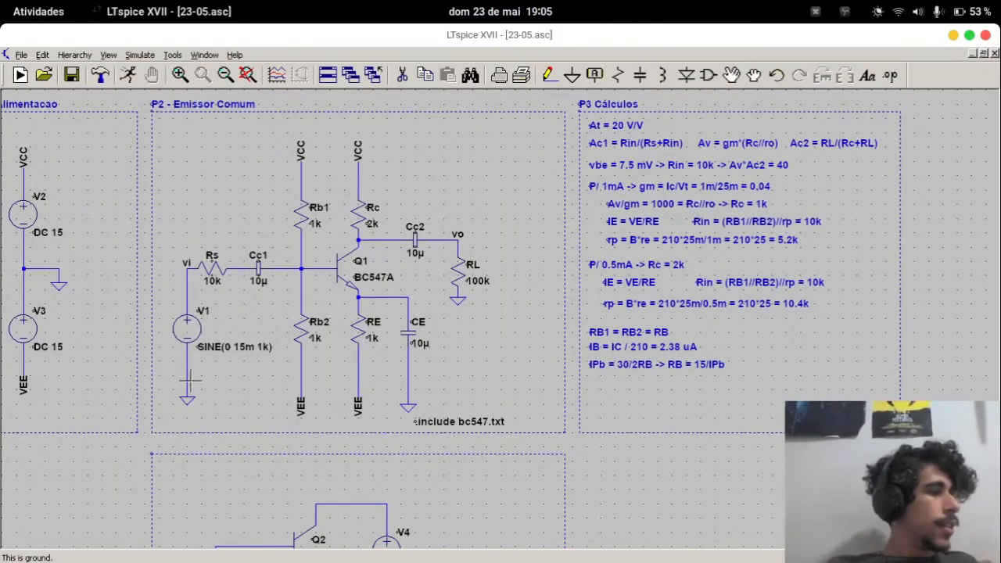
key("alt+Tab")
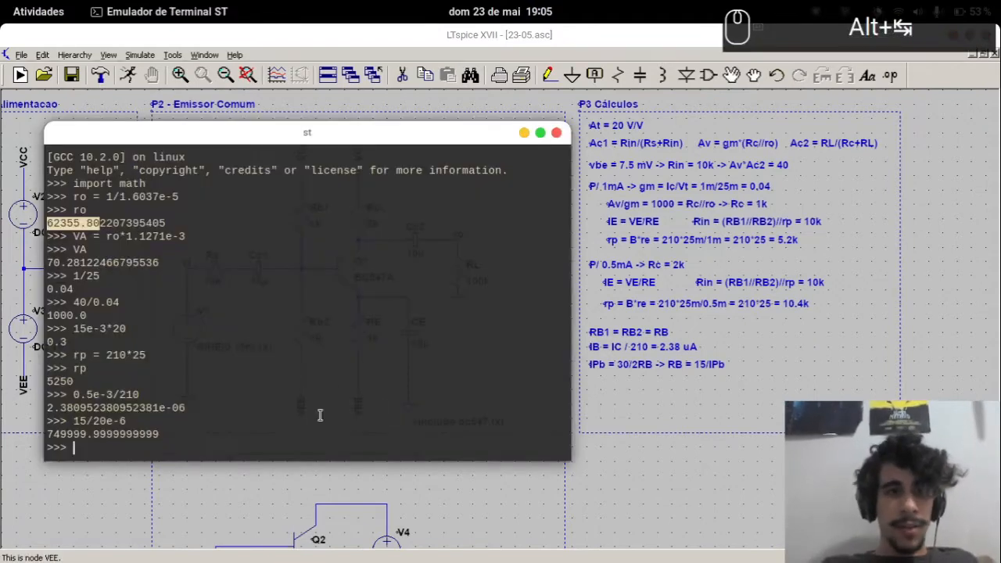
key("alt+Tab")
key("alt+Tab")
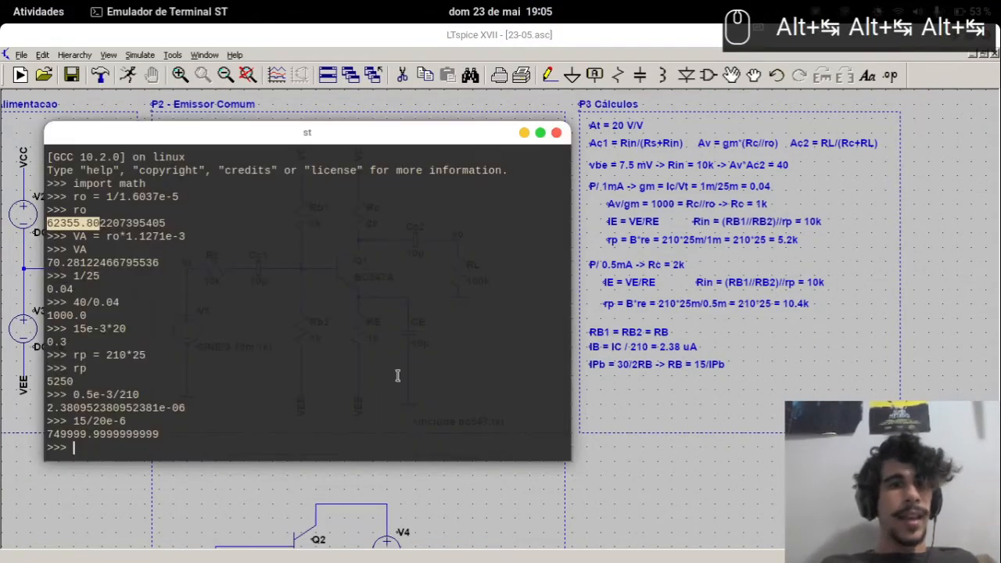
key("alt+Tab")
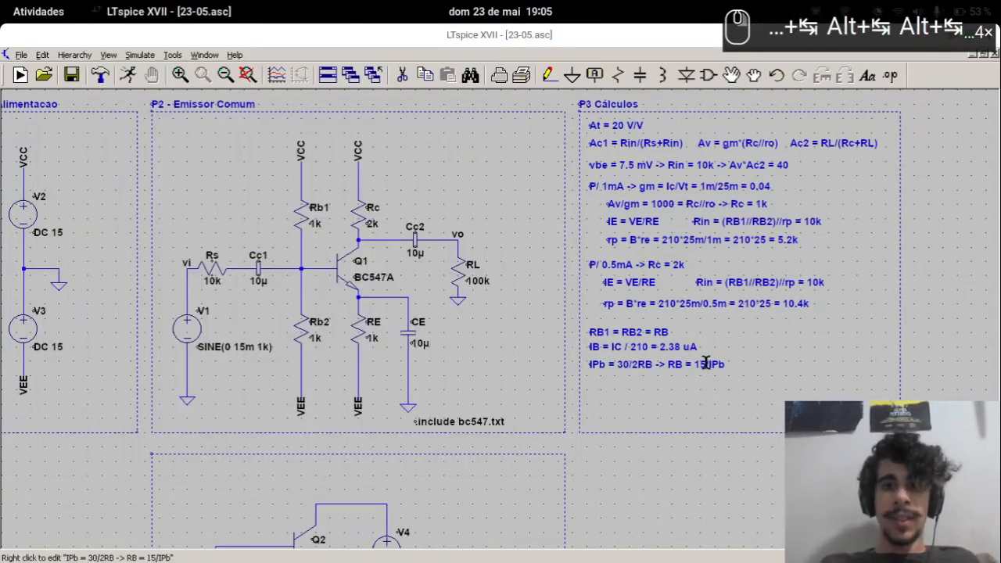
right_click(707, 363)
key("End")
type("= 75")
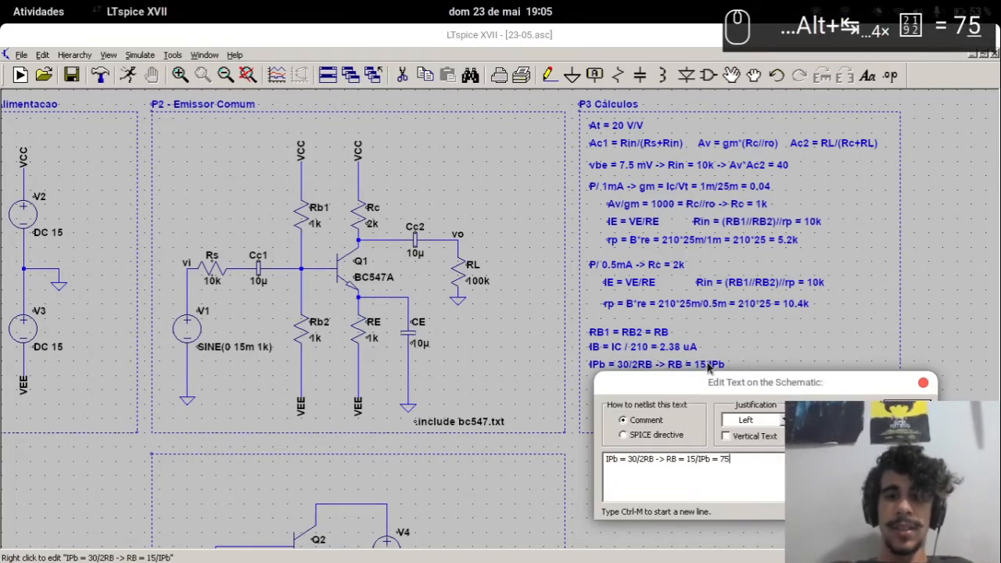
type("0k")
key("Return")
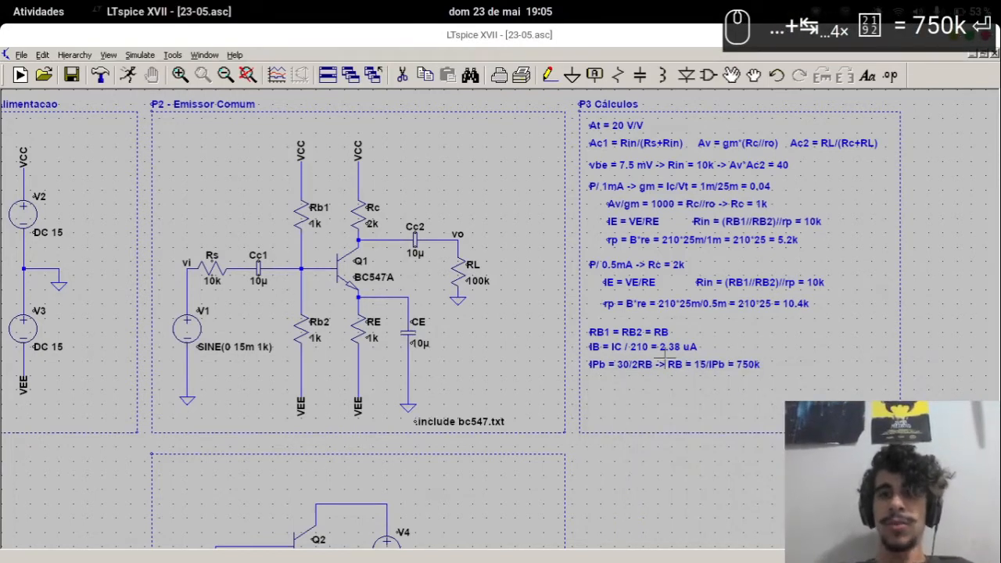
Set both base resistors Rb1 and Rb2 to 750k and save the schematic
right_click(320, 225)
type("750k")
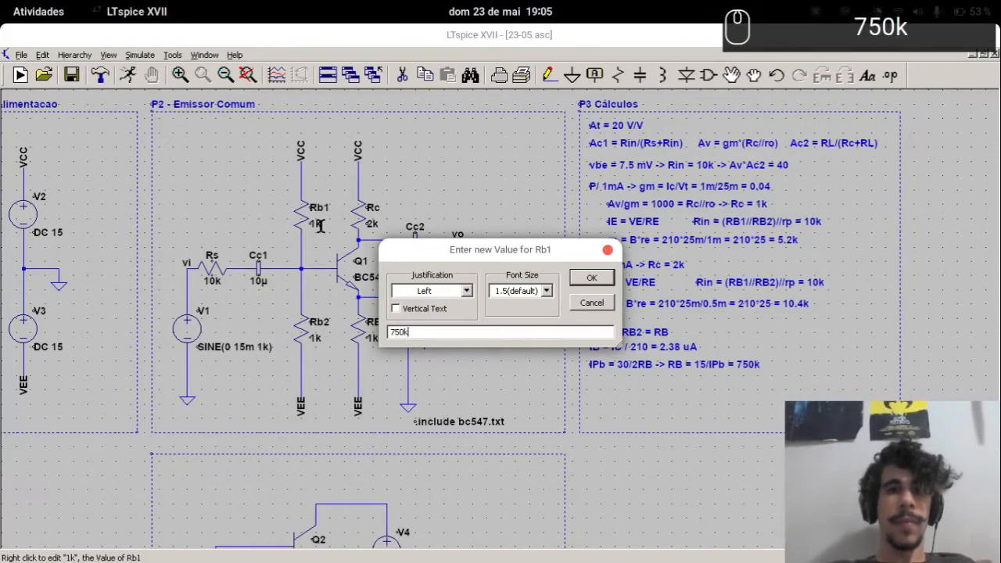
key("Return")
right_click(320, 341)
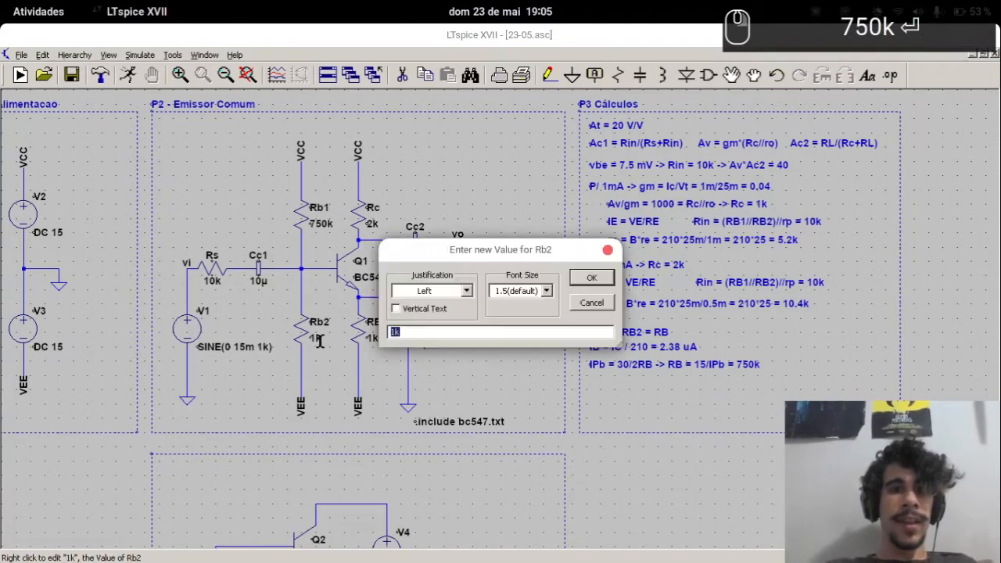
type("750k")
key("Return")
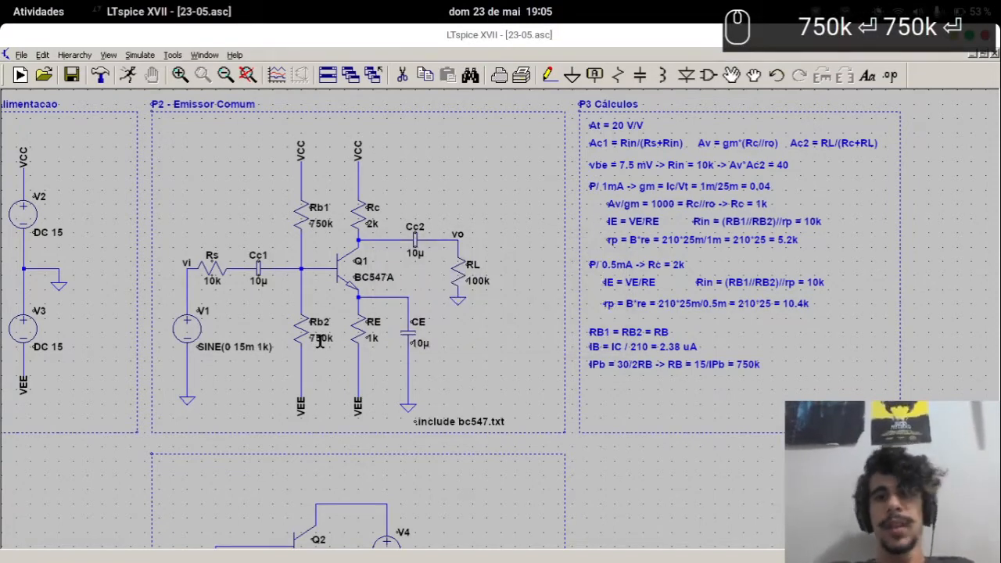
key("ctrl+s")
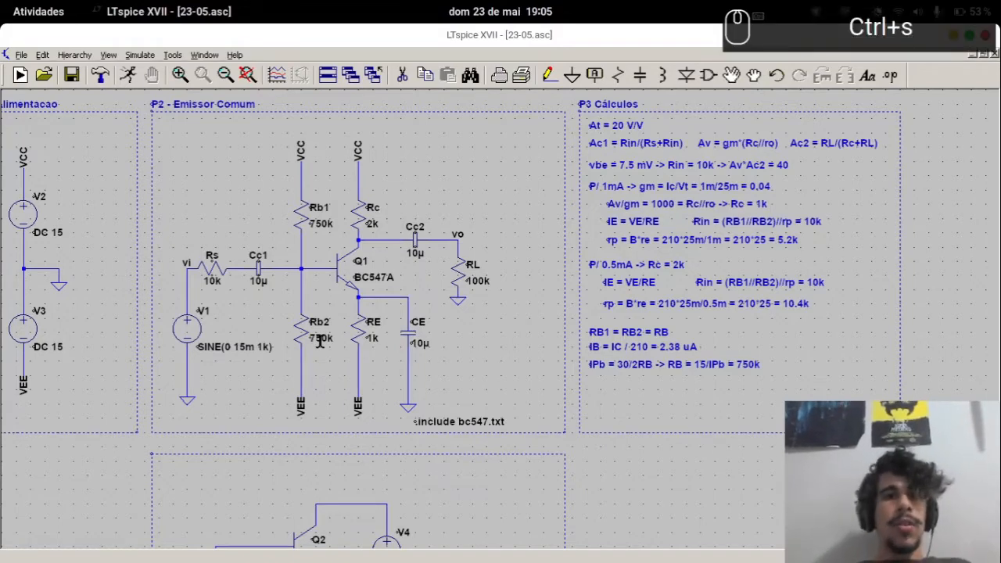
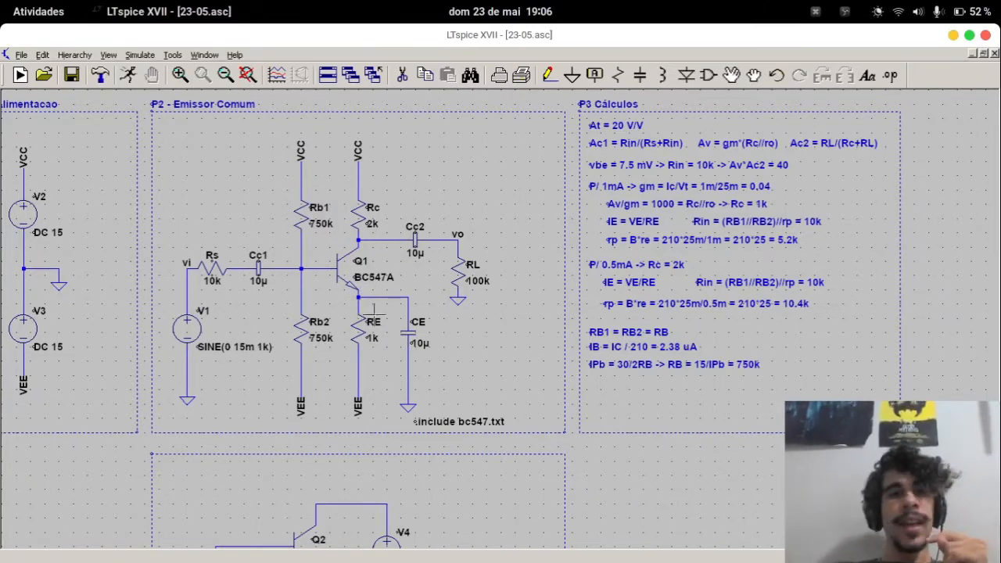
Start a new schematic comment for the emitter resistor with the text "IE = VE/RE -> RE = VE/IE"
key("t")
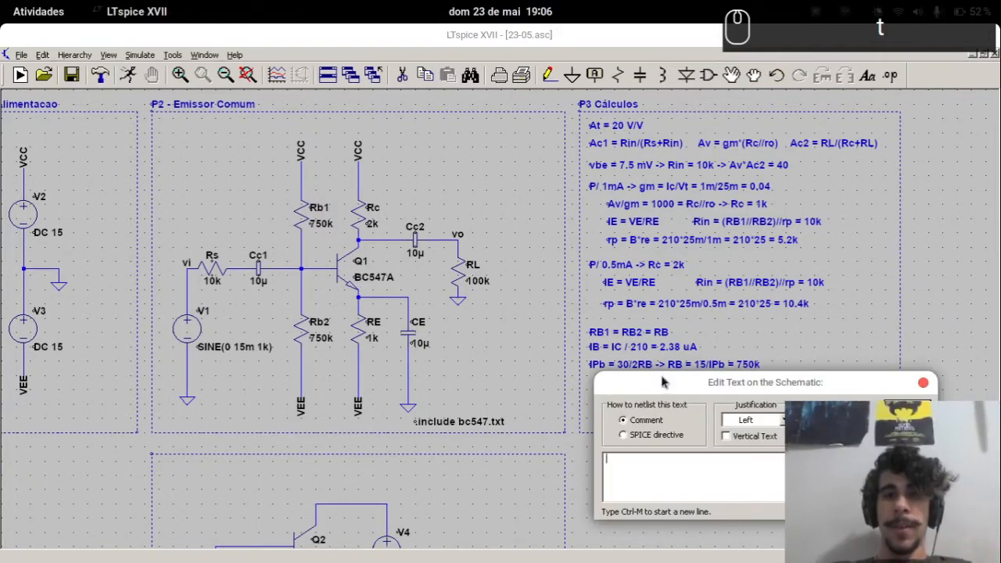
left_click_drag(664, 380, 653, 405)
type("IE = ")
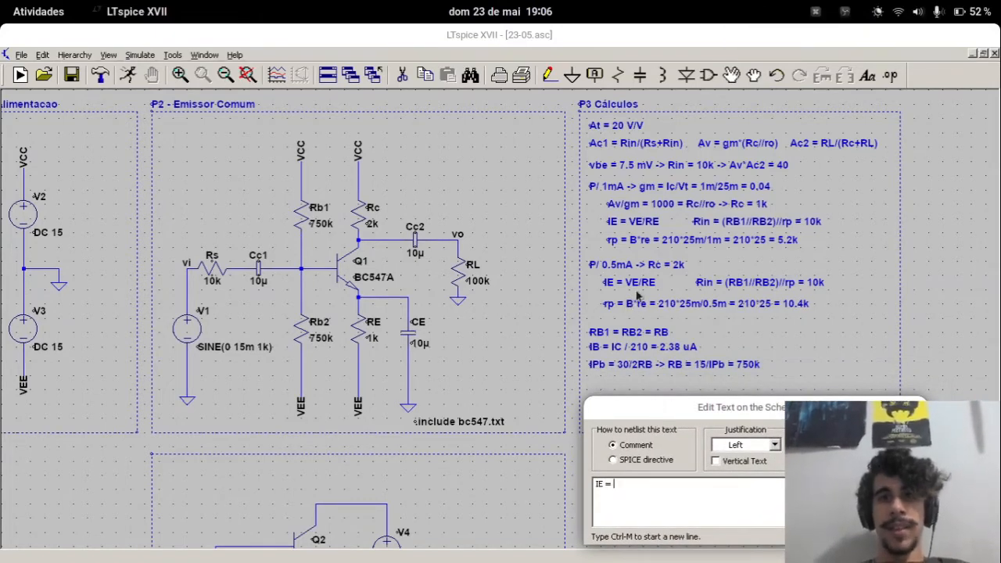
type("VE/RE ")
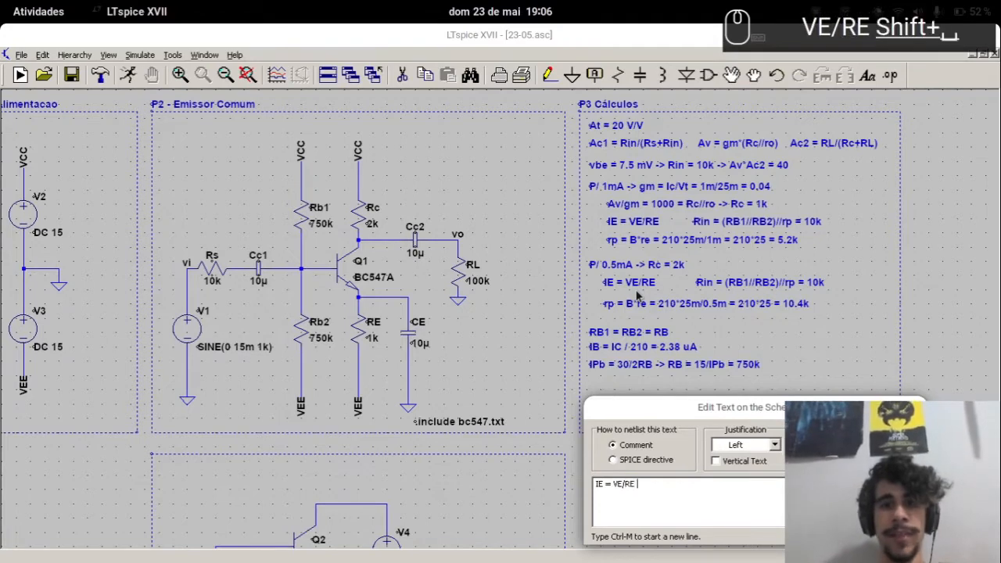
type("-> ")
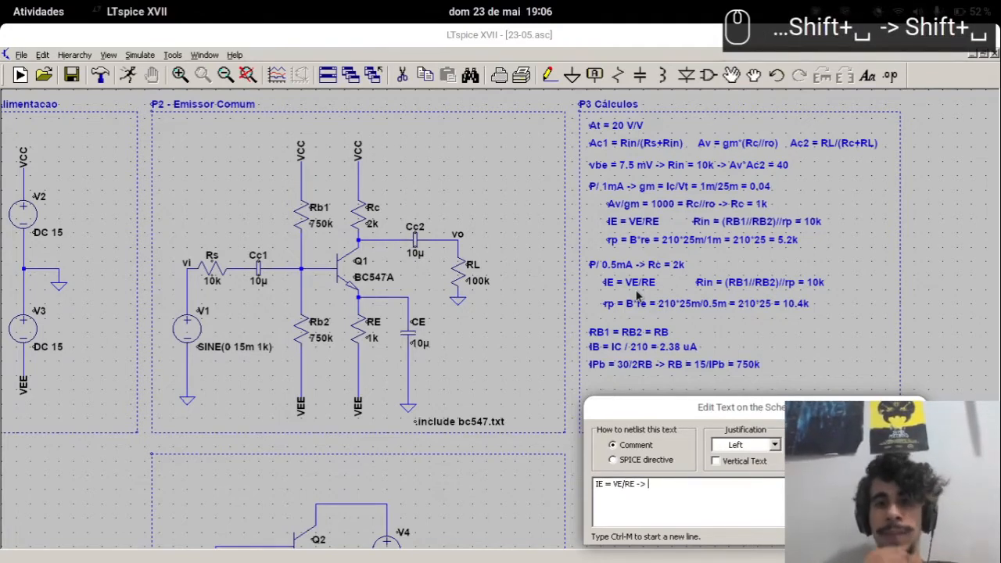
type("RE = ")
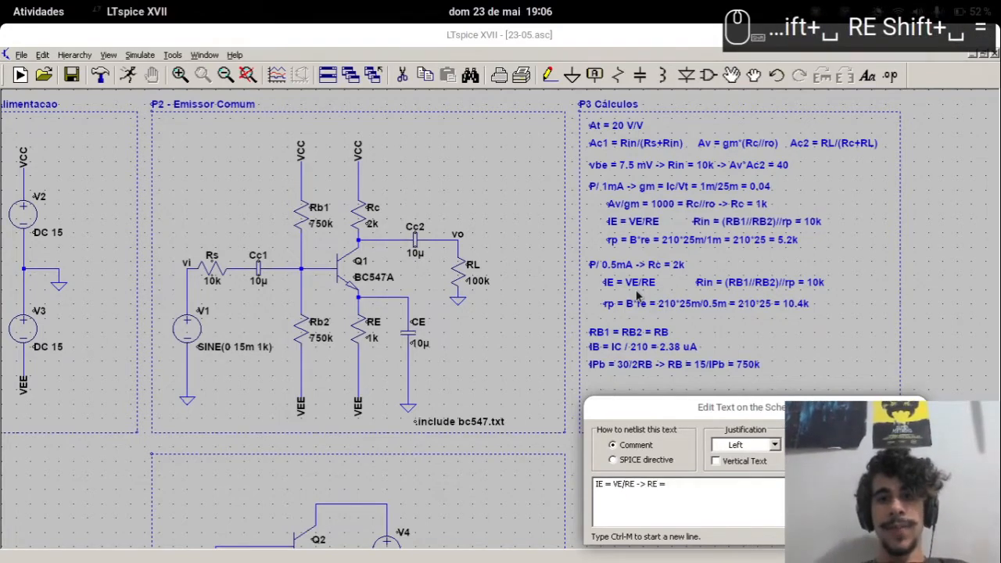
type("VE/IE")
key("shift+BackSpace")
type("IE ")
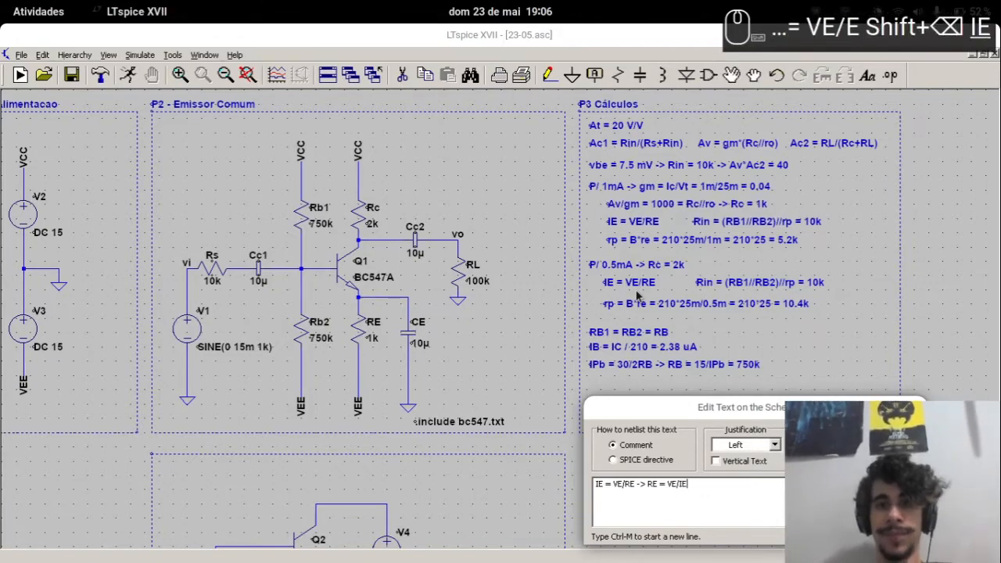
Continue the emitter resistor comment by appending "= 14.3/0.5m =" after "RE = VE/IE"
type("=")
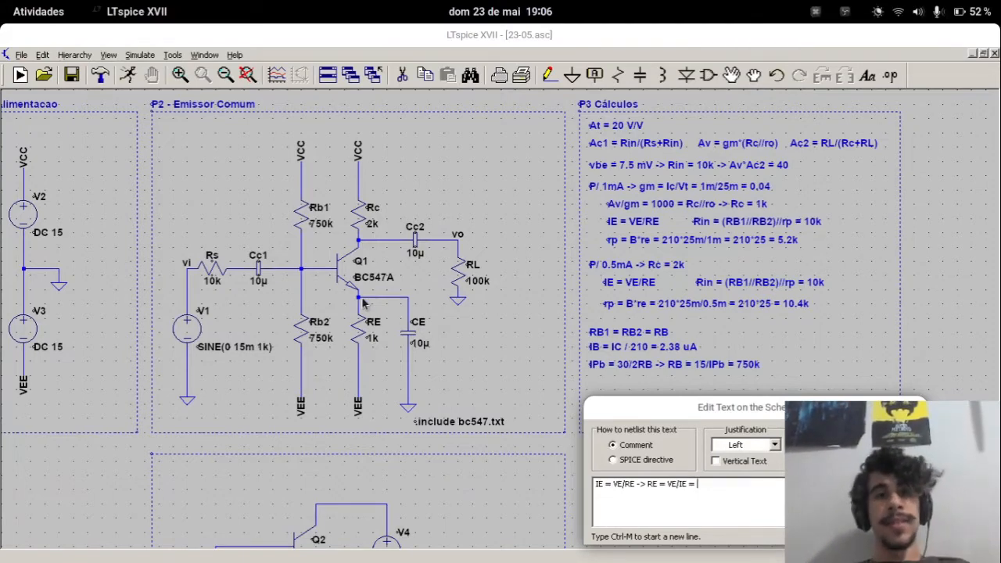
type("14")
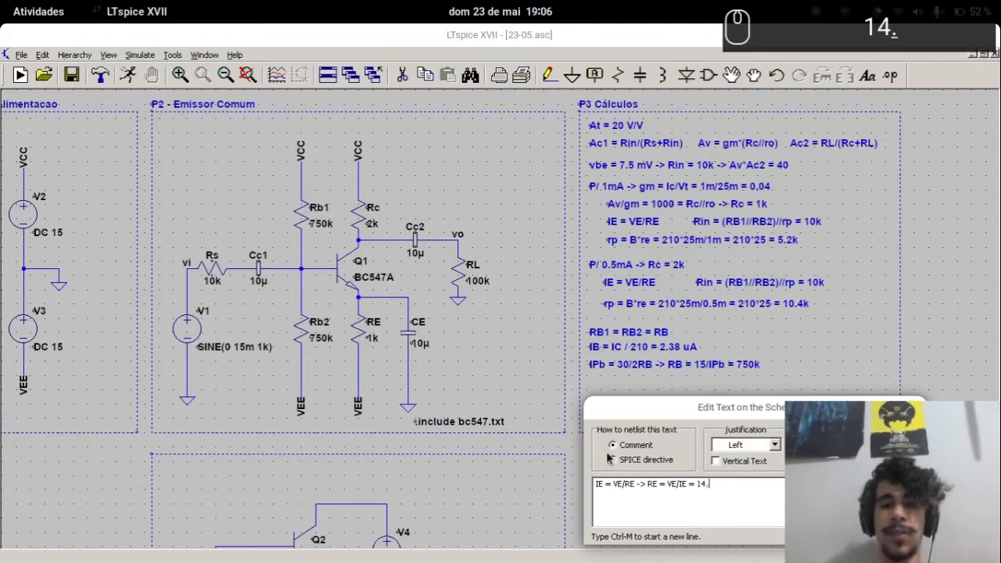
type(".3")
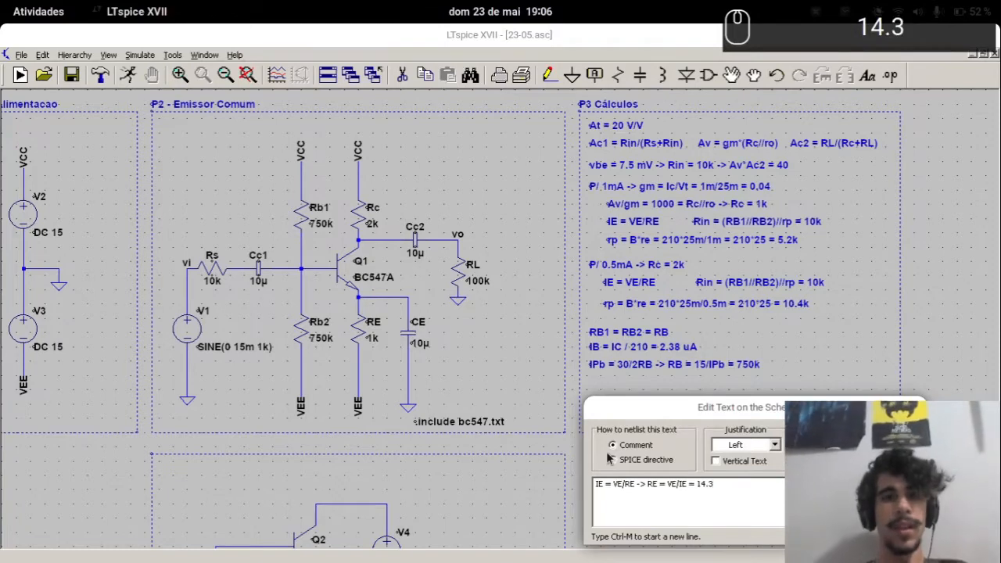
type("/")
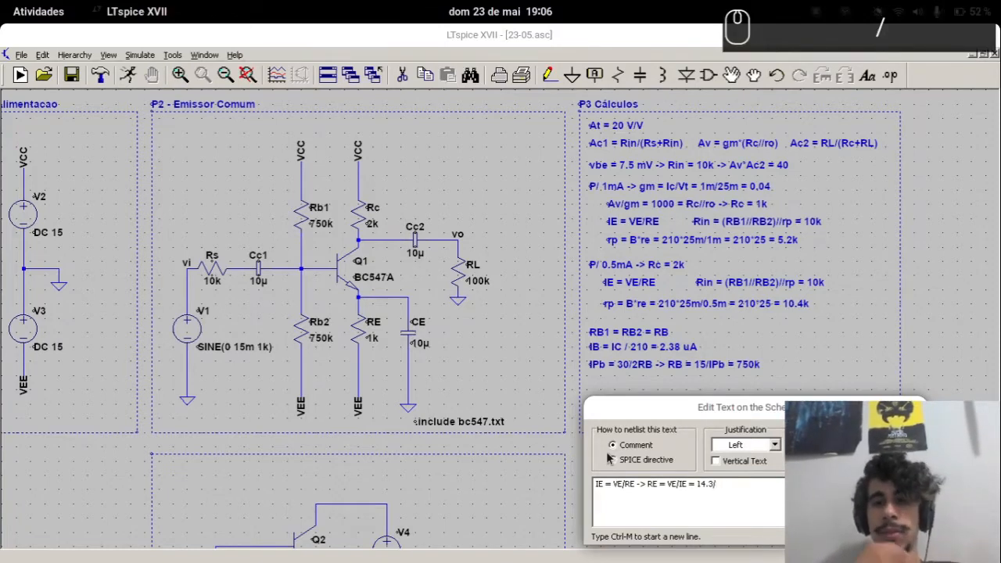
type("0.5")
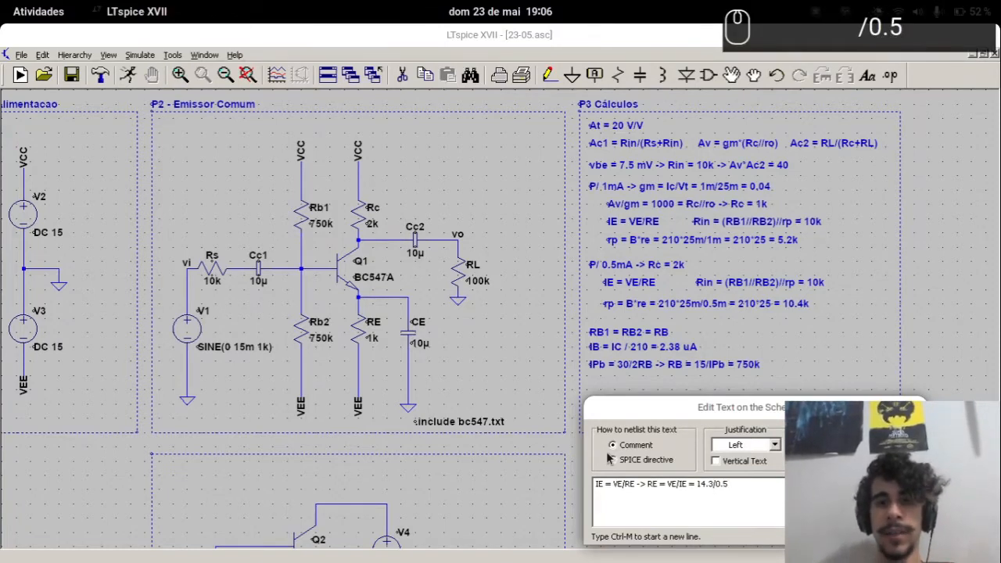
type("m =")
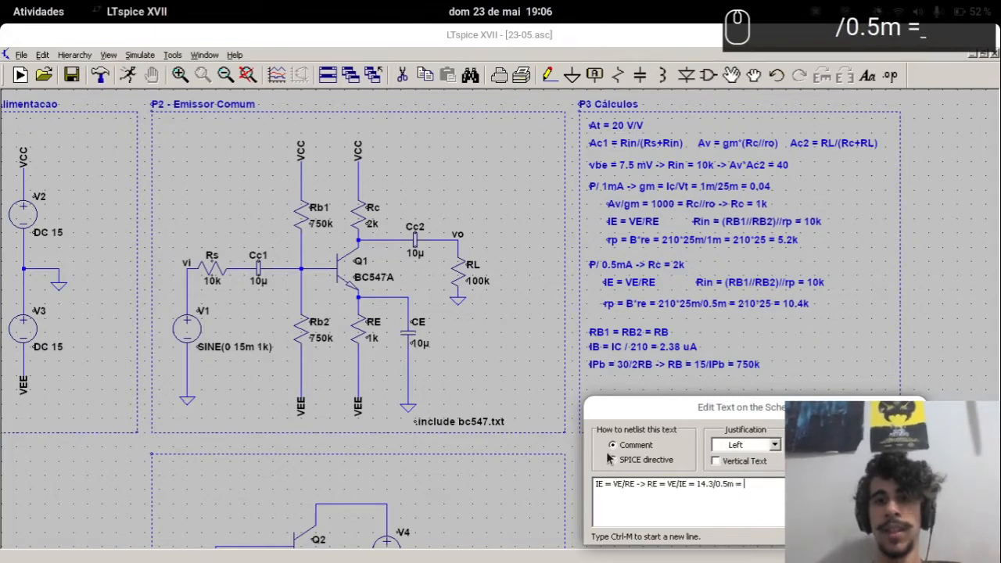
Switch to the Python terminal and compute 14.3/0.5e-3
key("alt+Tab")
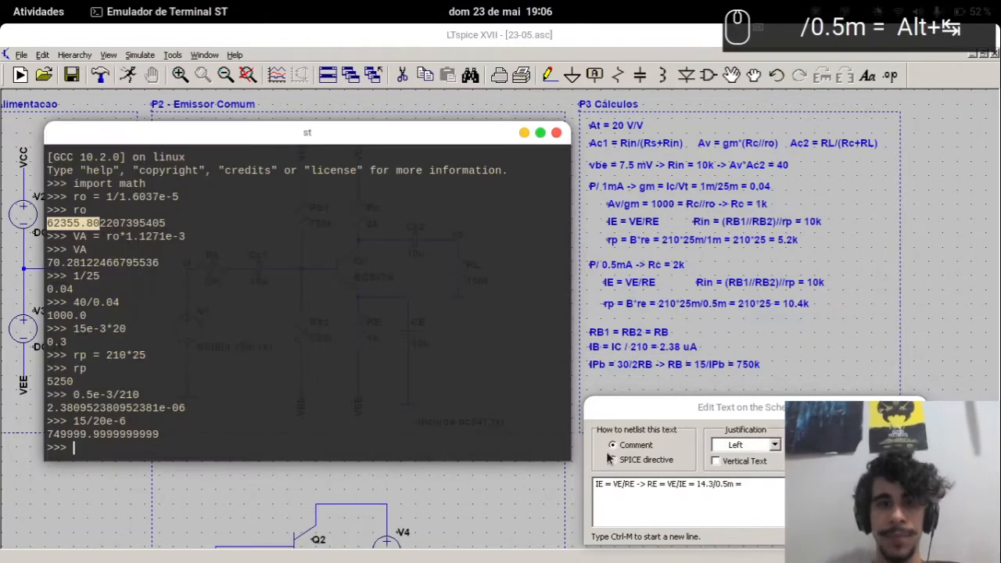
type("14.3/0.5e-3")
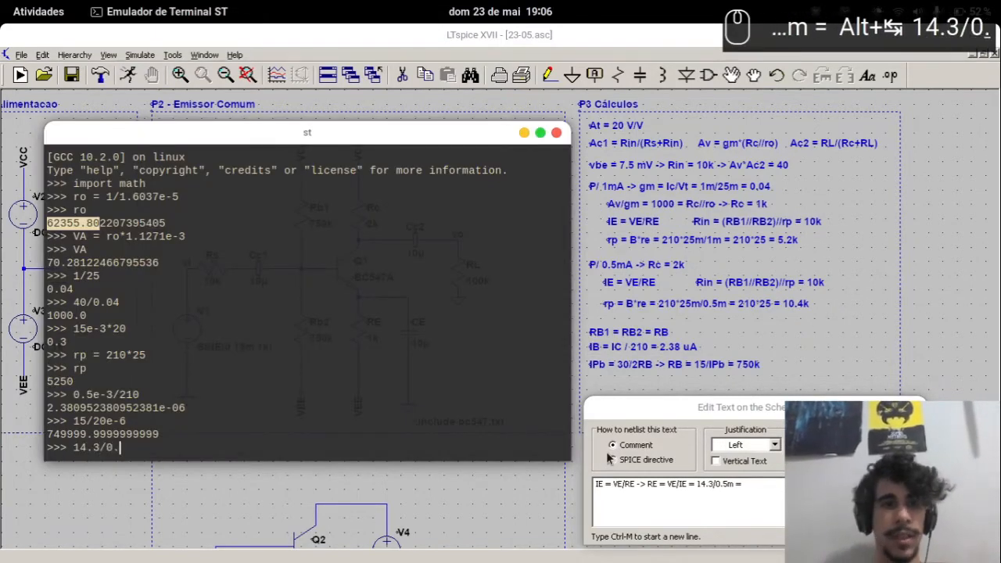
key("Return")
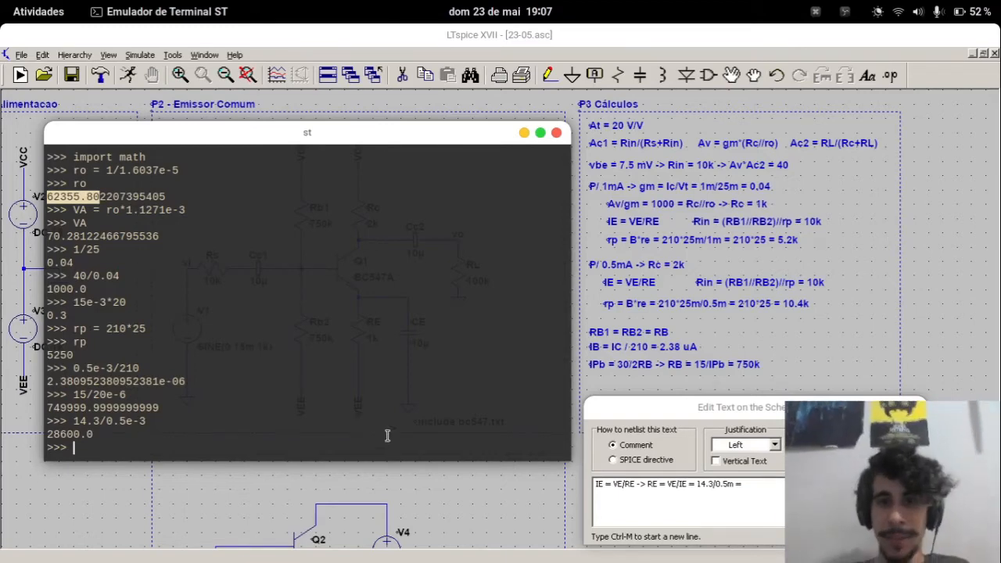
Return to LTspice, finish the emitter resistor comment with "28.6k", and place it below the IPb line in the calculation notes
left_click(745, 483)
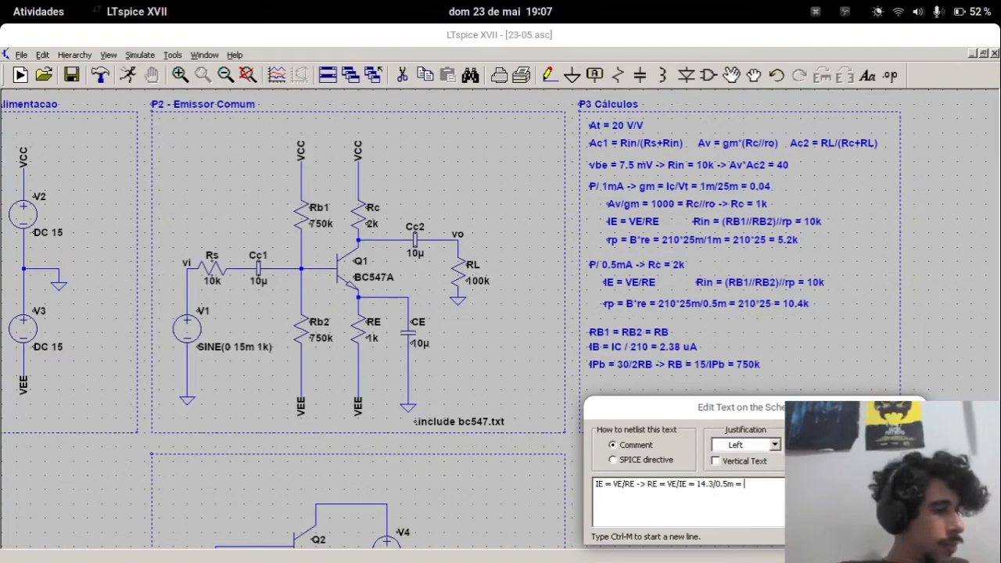
key("alt+Tab")
key("alt+Tab")
key("alt+Tab")
key("alt+Tab")
key("alt+Tab")
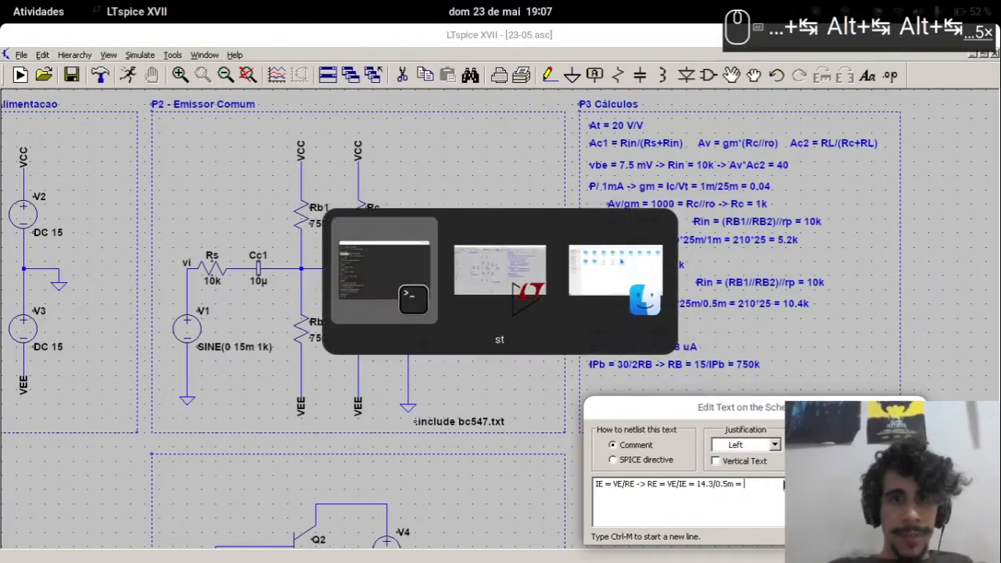
key("alt+Tab")
type("28.6k")
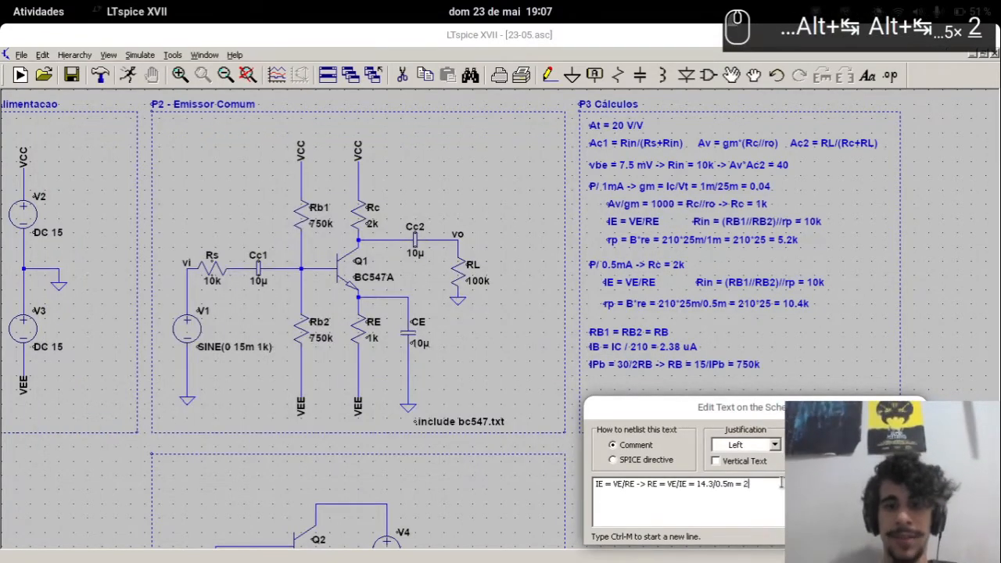
key("Return")
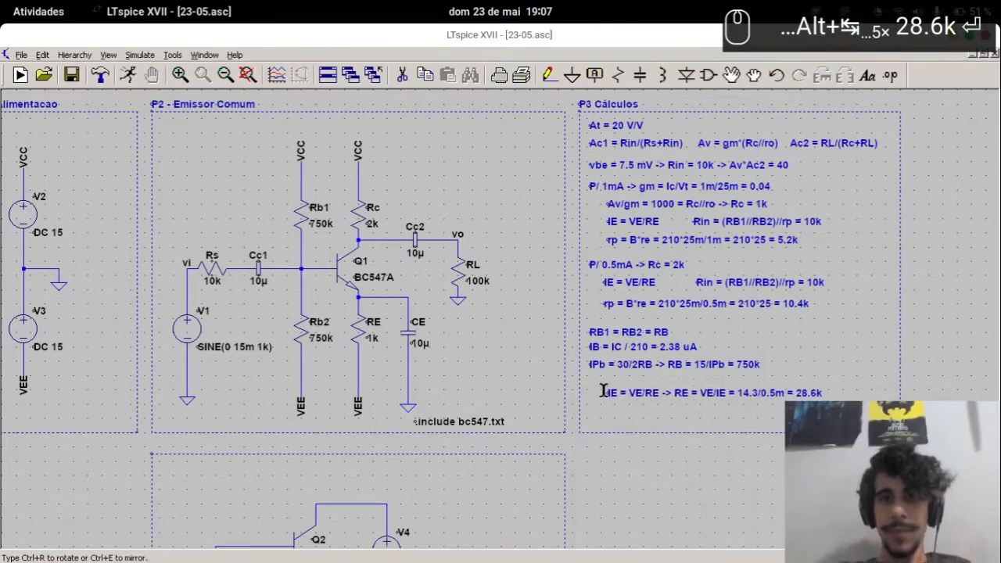
left_click(570, 372)
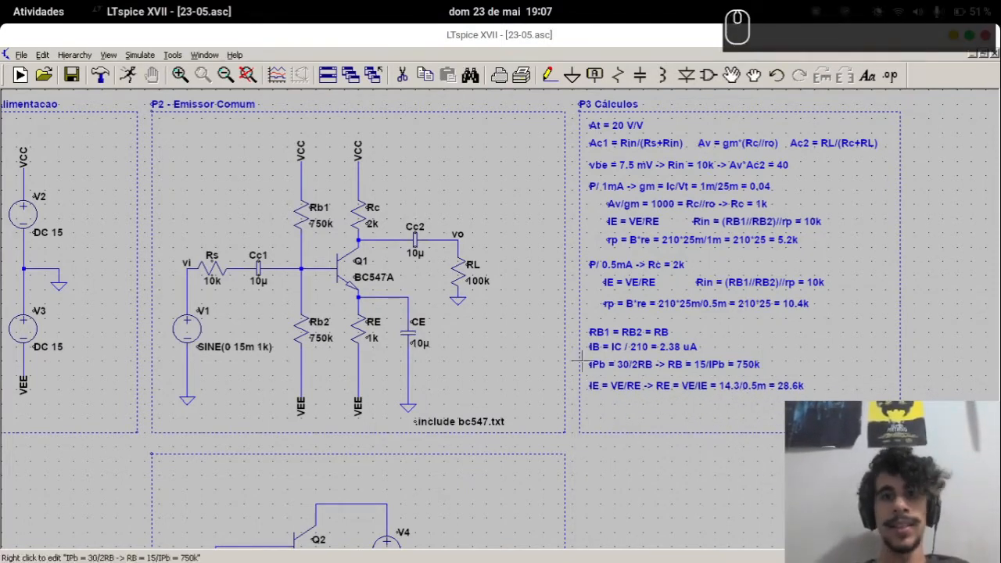
Set the emitter resistor RE to 28.6k and save the schematic
right_click(373, 338)
type("28.6k")
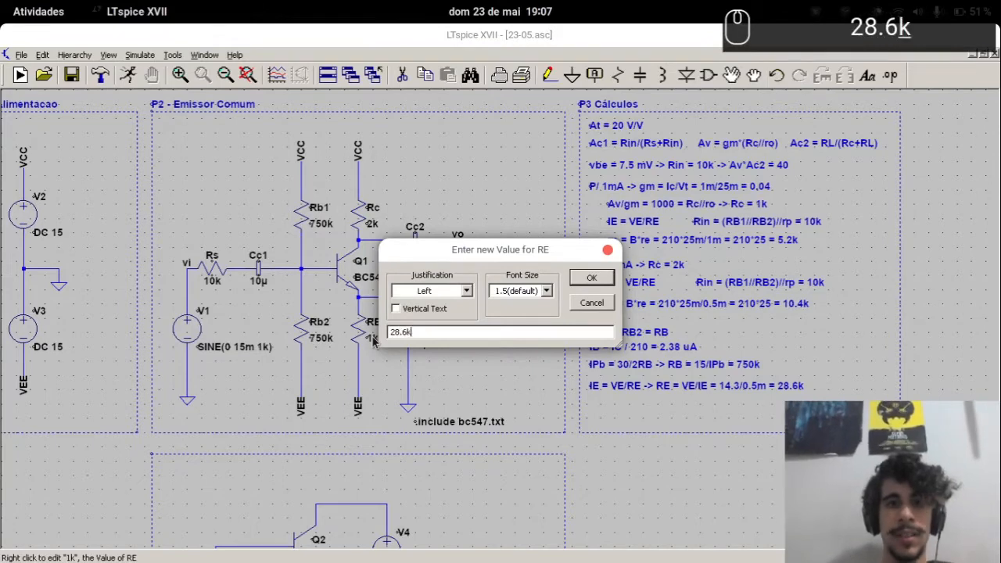
key("Return")
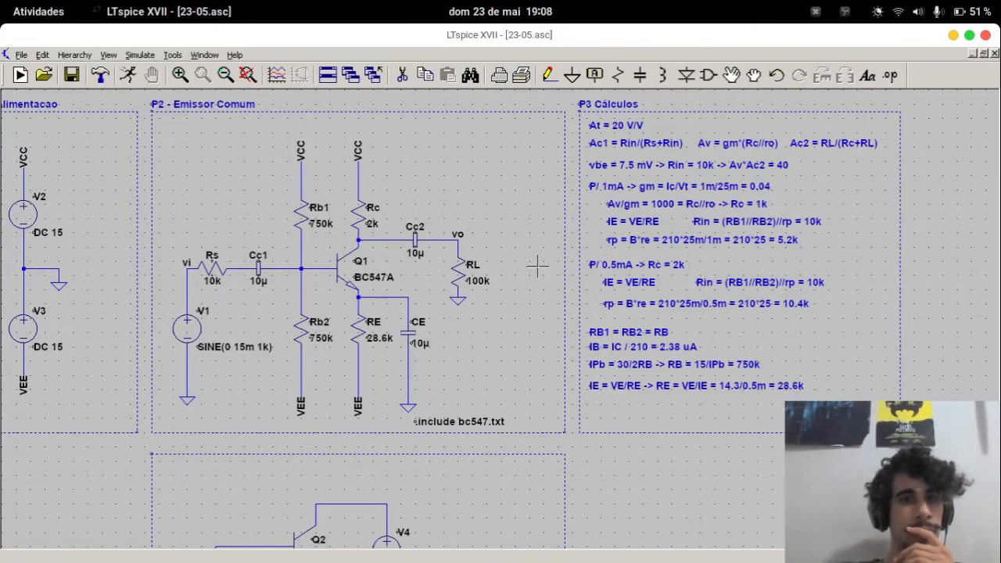
left_click_drag(534, 266, 572, 273)
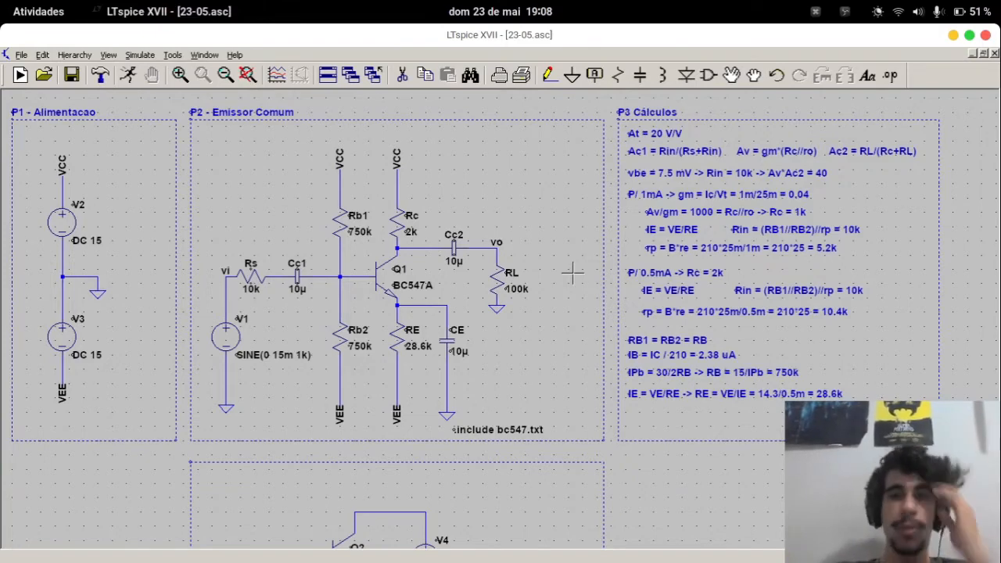
key("ctrl+s")
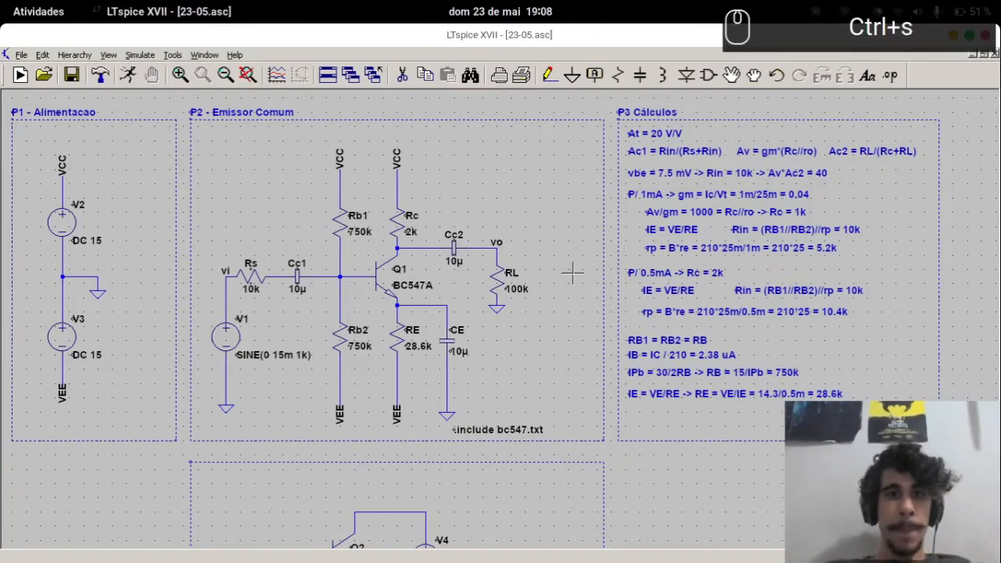
Add the SPICE directive ".tran 5m" above RL in the common-emitter block, run the simulation, and dismiss the error log
type("s.tran ")
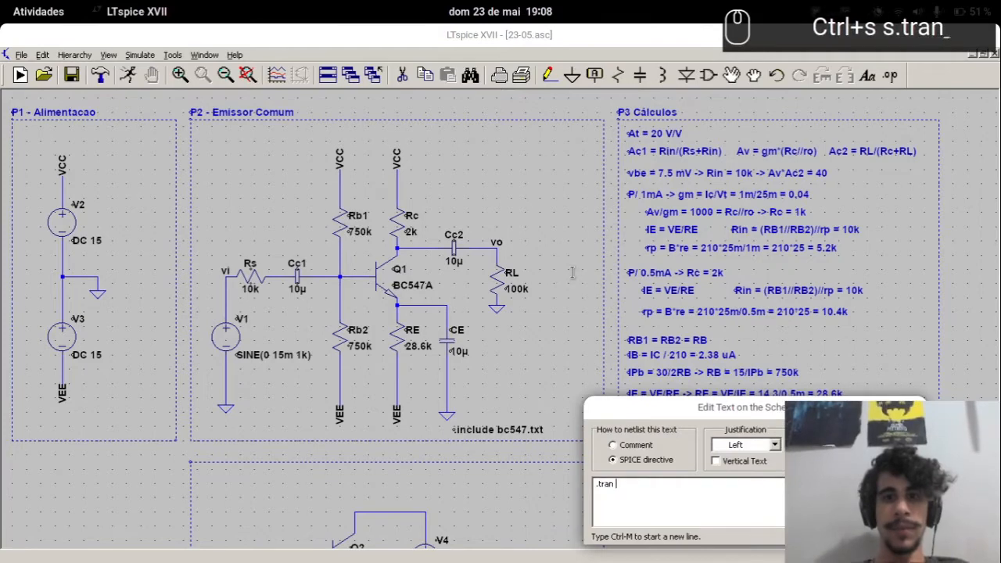
type("5m")
key("Return")
left_click(494, 185)
key("Escape")
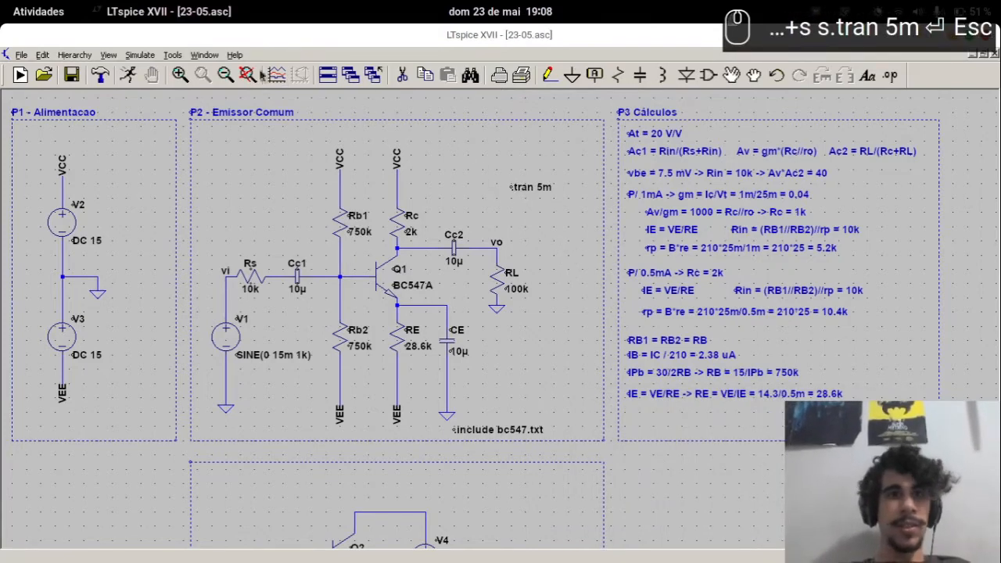
left_click(125, 75)
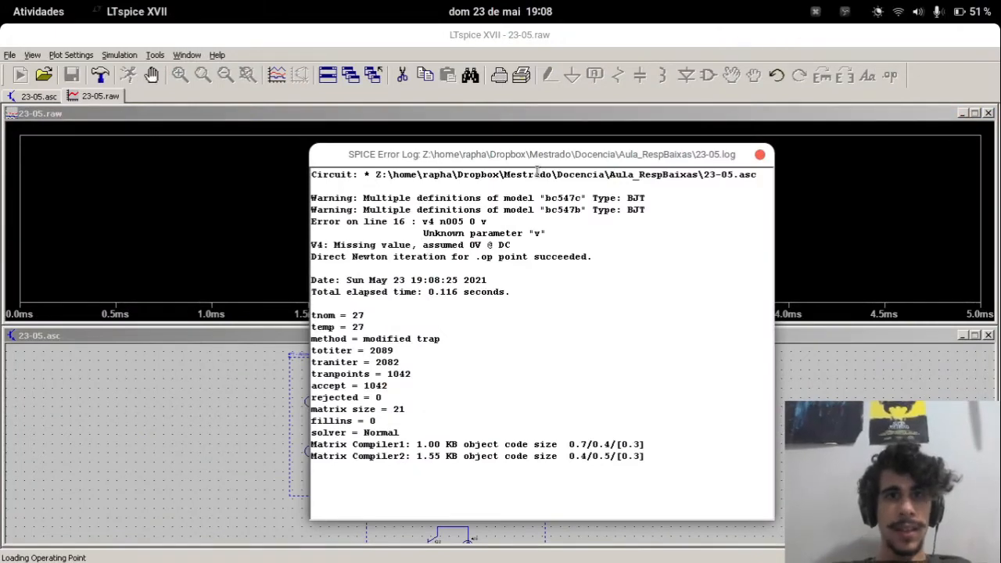
left_click(760, 155)
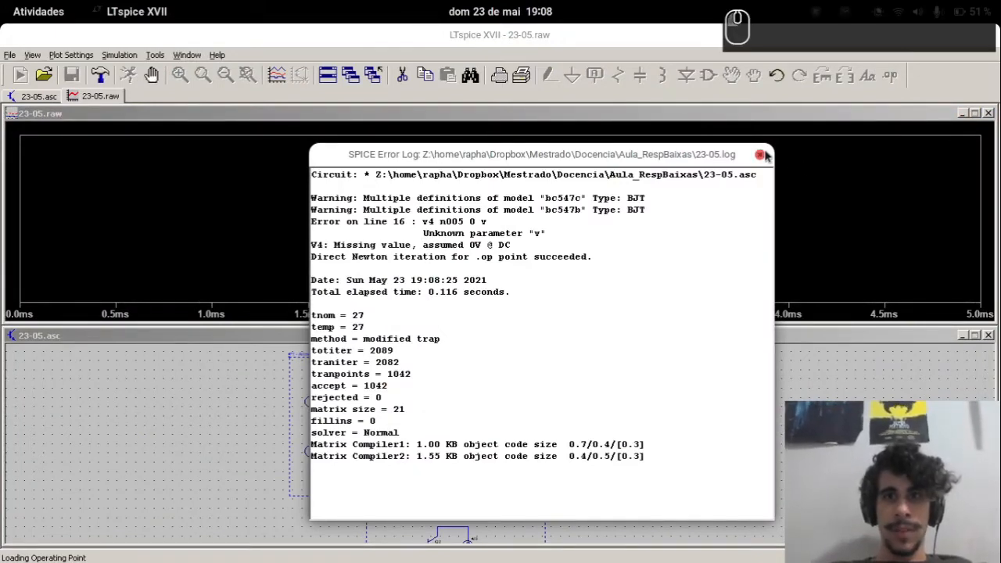
Set the voltage source V4 in the lower Q2 test circuit to DC 0
left_click_drag(530, 455, 511, 384)
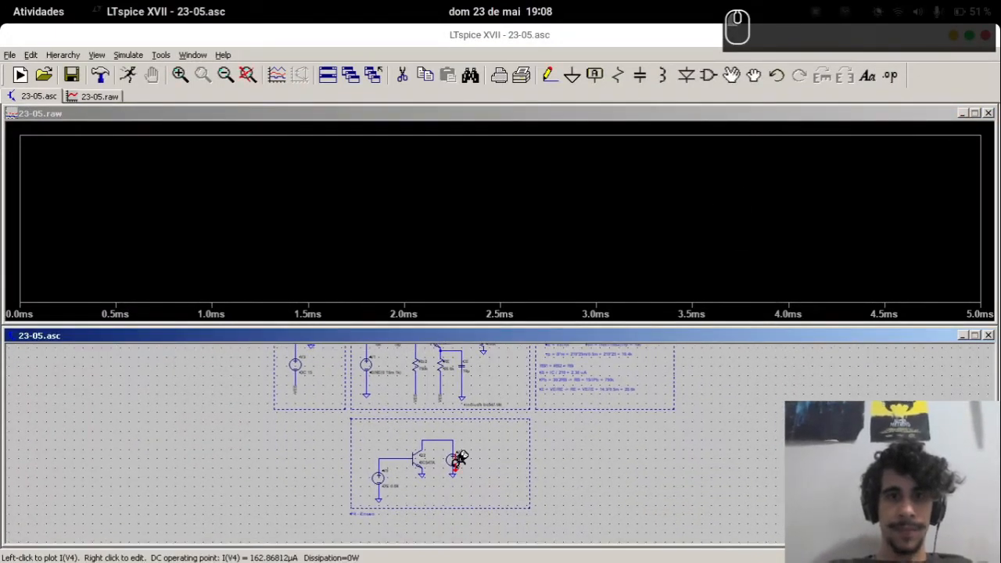
scroll(449, 462, "up", 3)
right_click(433, 475)
type("DC 0")
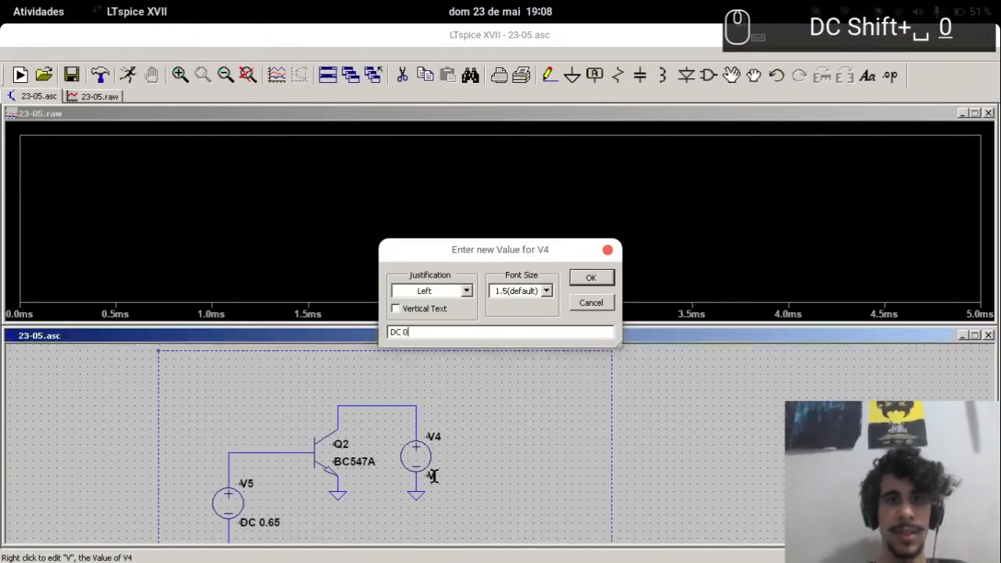
key("Return")
Plot in turn the current through RE and the node voltages at the emitter and base of Q1
scroll(466, 469, "down", 4)
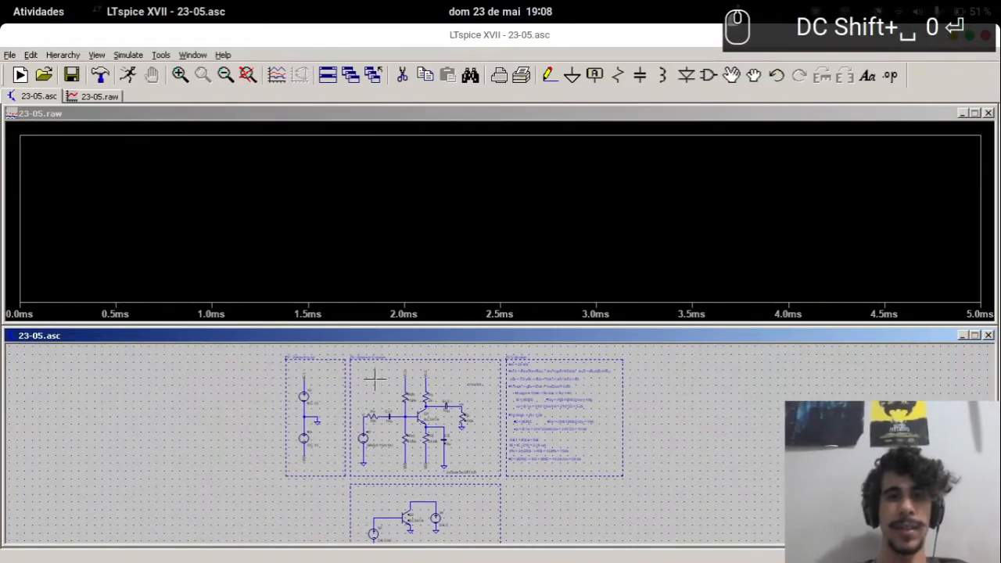
scroll(430, 392, "up", 4)
left_click_drag(473, 397, 469, 341)
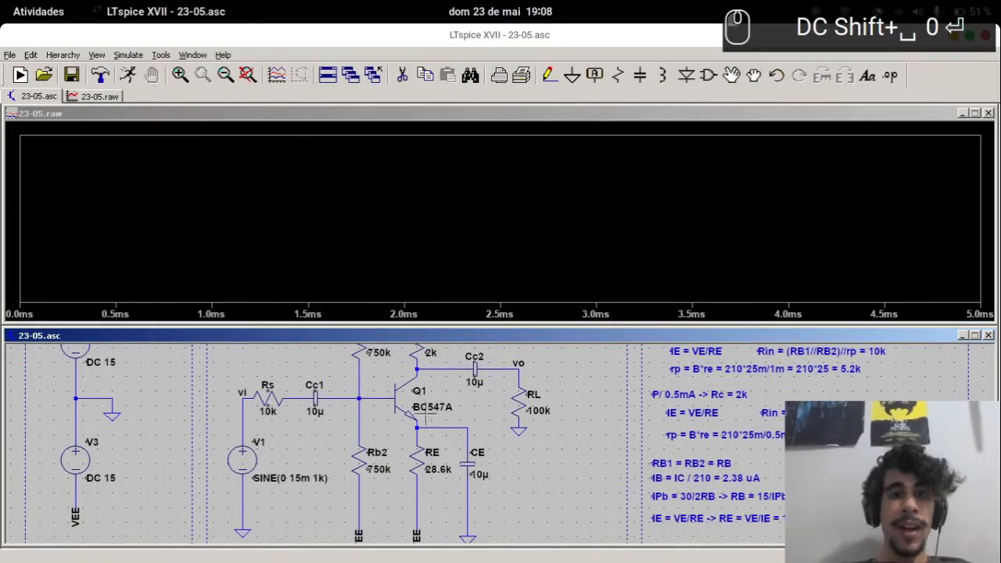
left_click(417, 452)
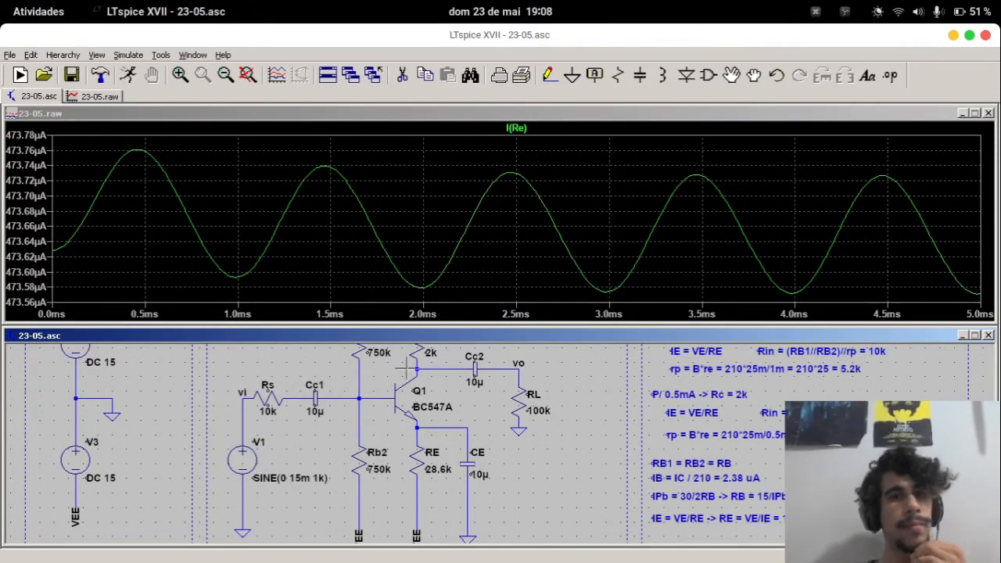
left_click(440, 417)
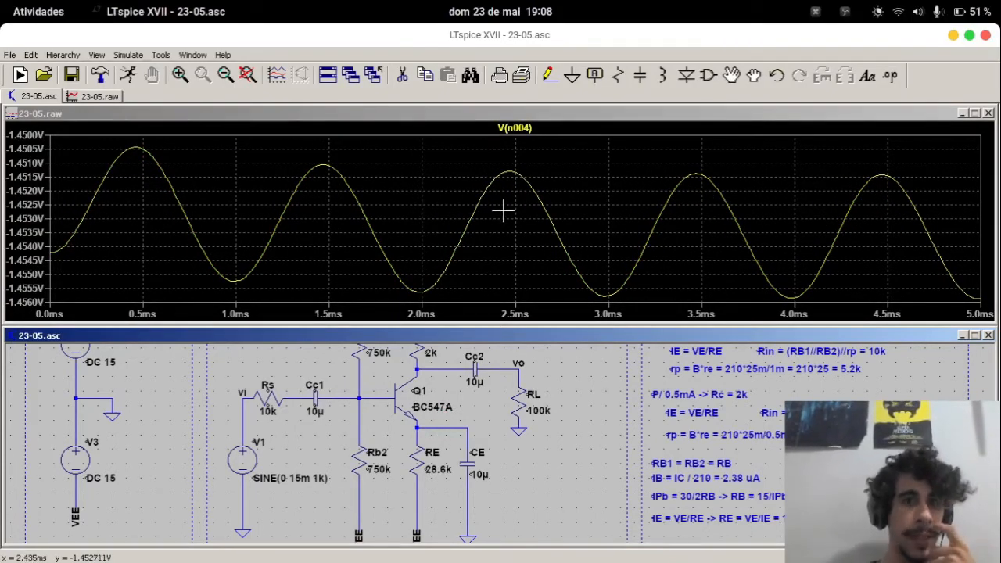
left_click(373, 395)
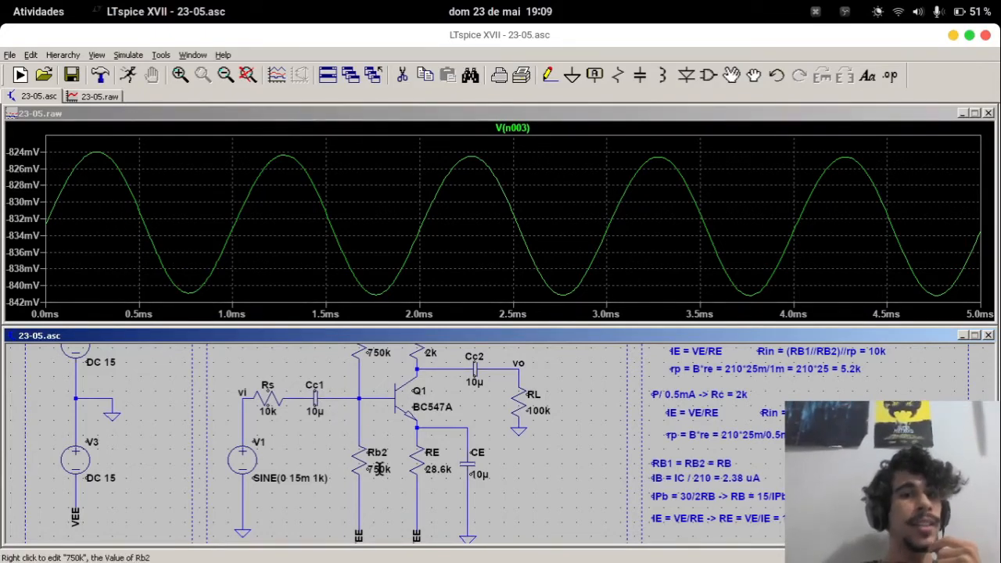
Set the emitter resistor RE to 33k
right_click(436, 470)
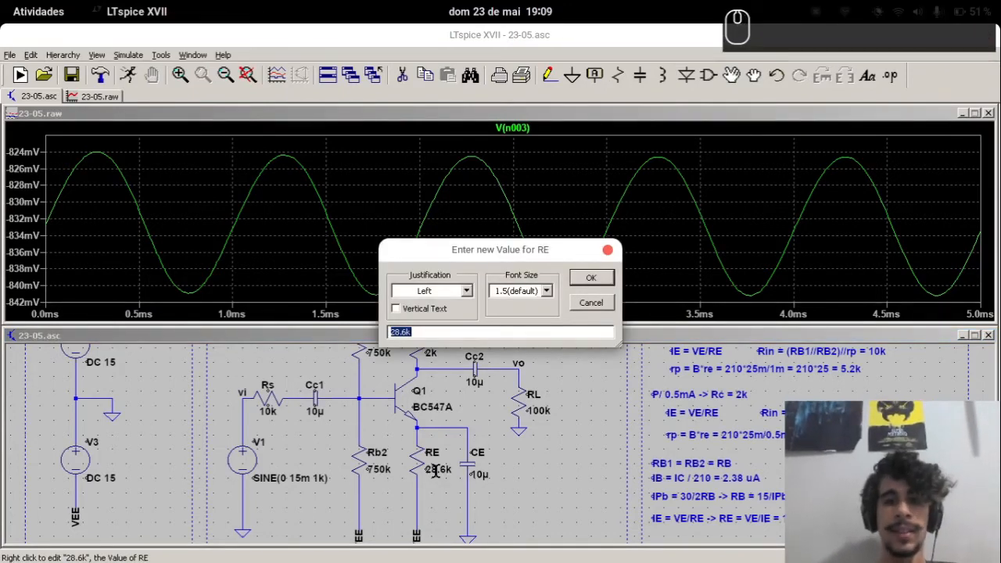
type("33k")
key("Return")
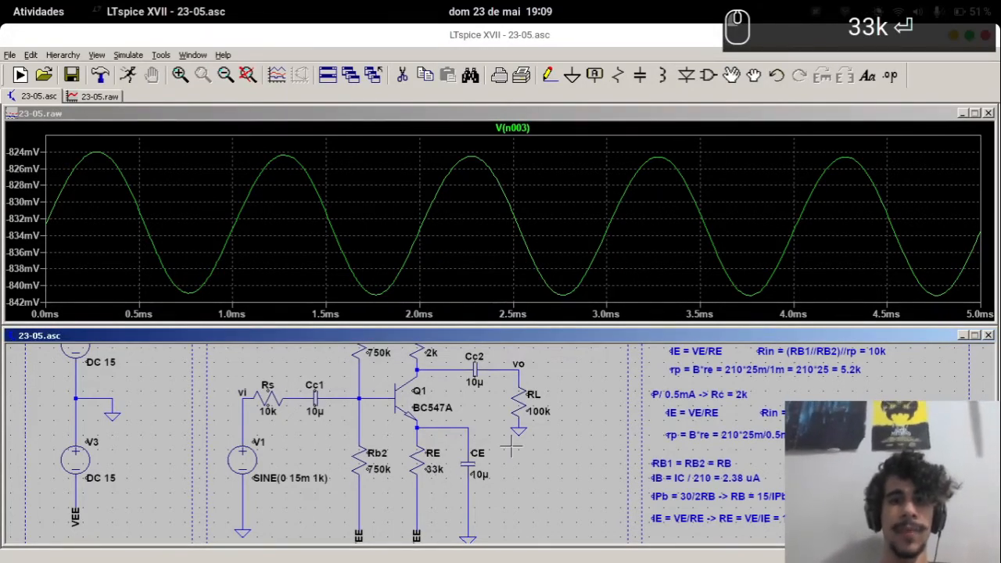
Rerun the transient simulation and plot only the current through RE
key("F10")
left_click(415, 465)
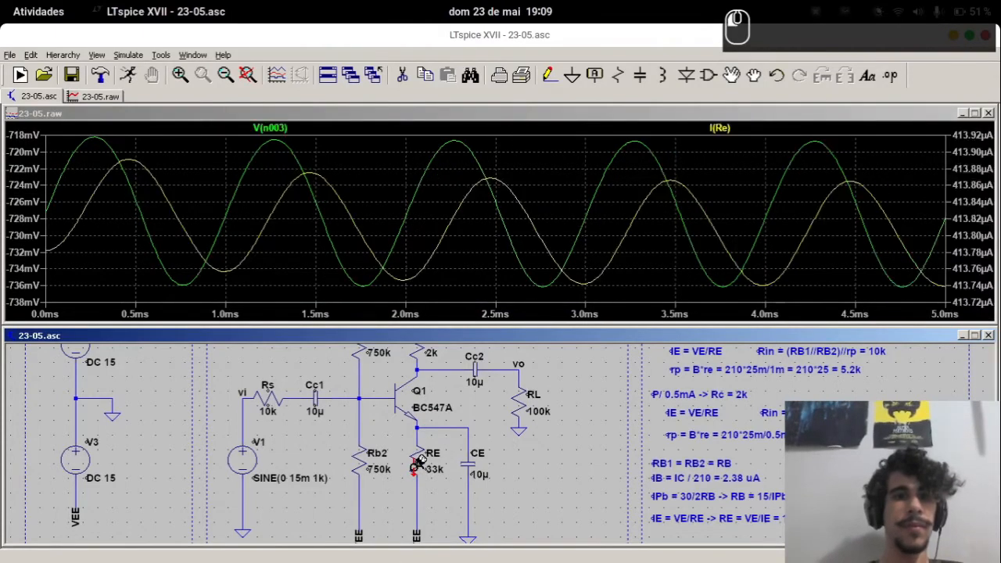
left_click(418, 464)
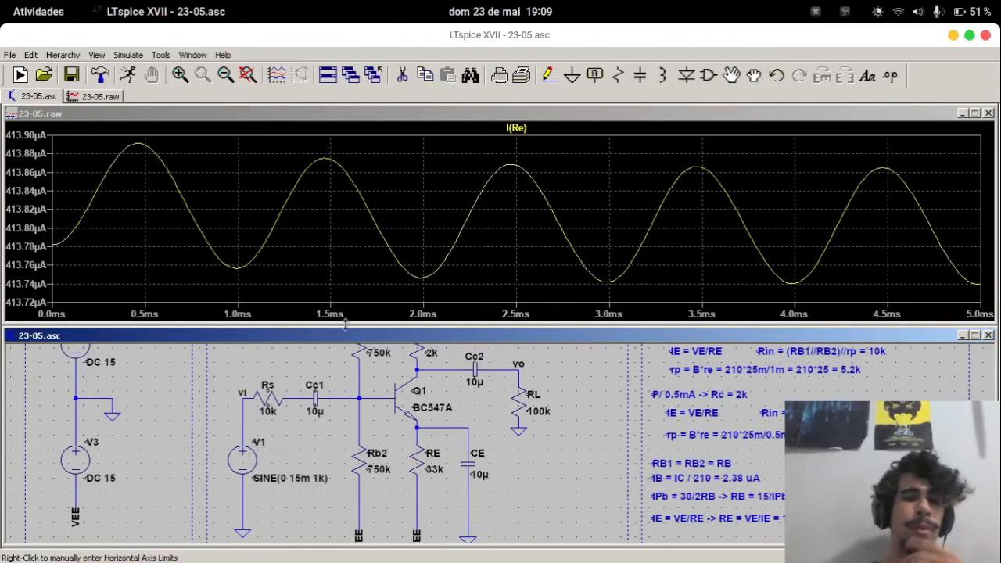
Set the emitter resistor RE to 22k and rerun the transient simulation
left_click_drag(574, 460, 512, 439)
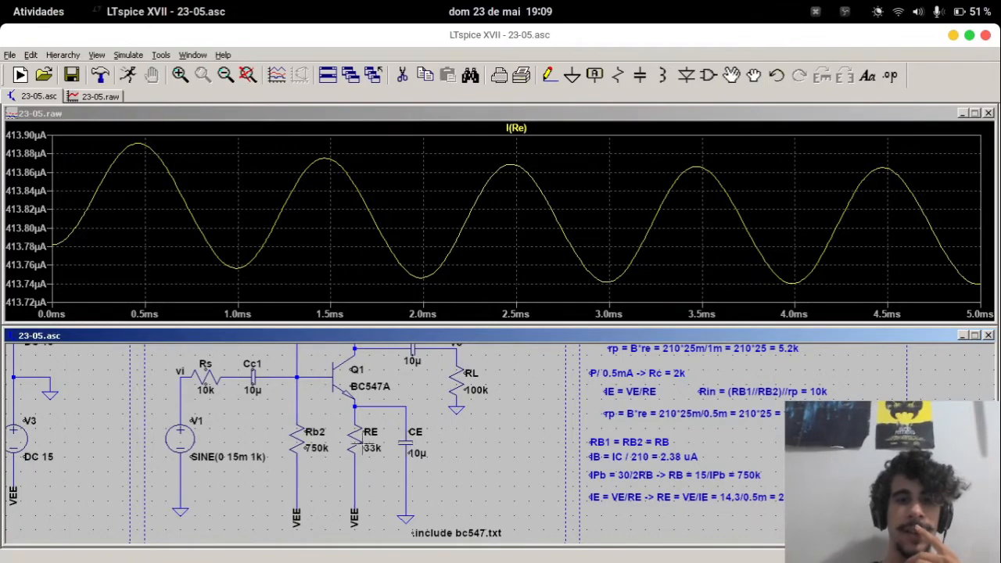
right_click(373, 452)
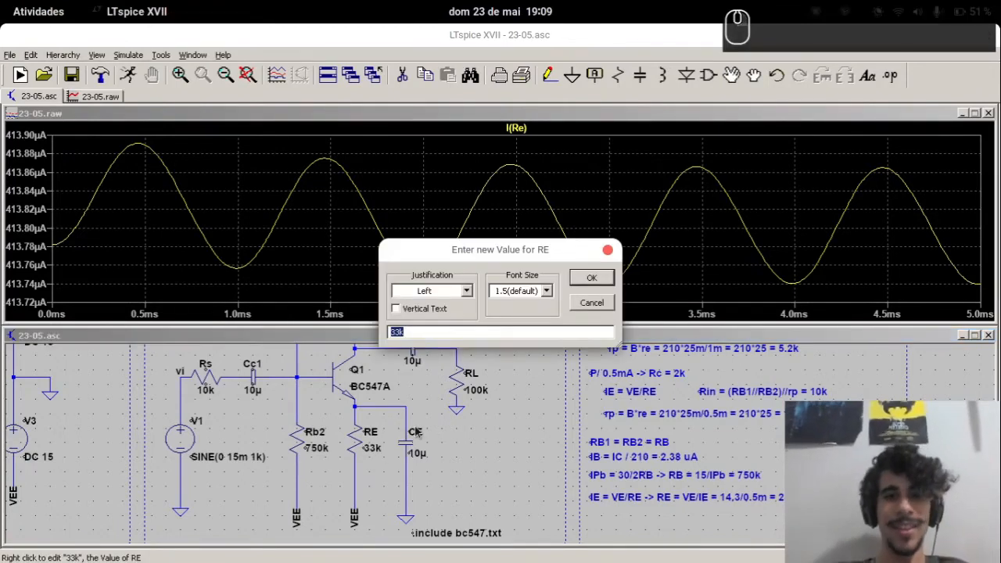
type("22k")
key("Return")
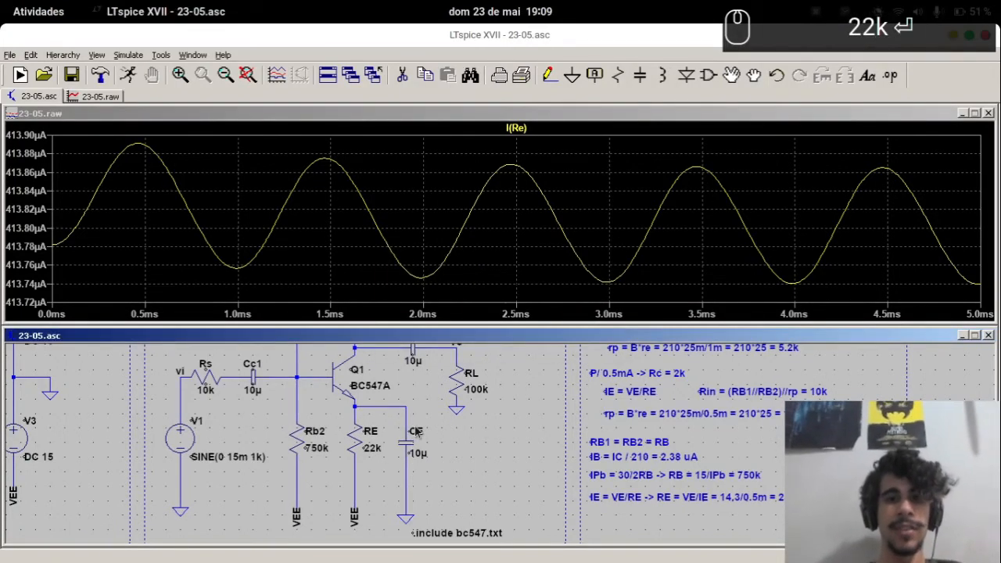
key("F10")
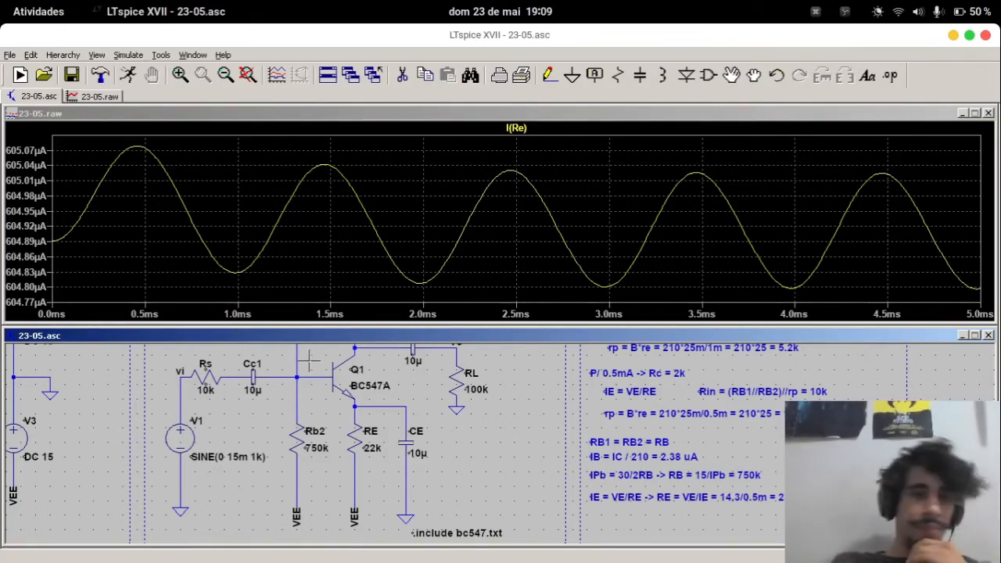
Plot the amplifier's output voltage at node vo in place of the current through RE
scroll(405, 381, "down", 3)
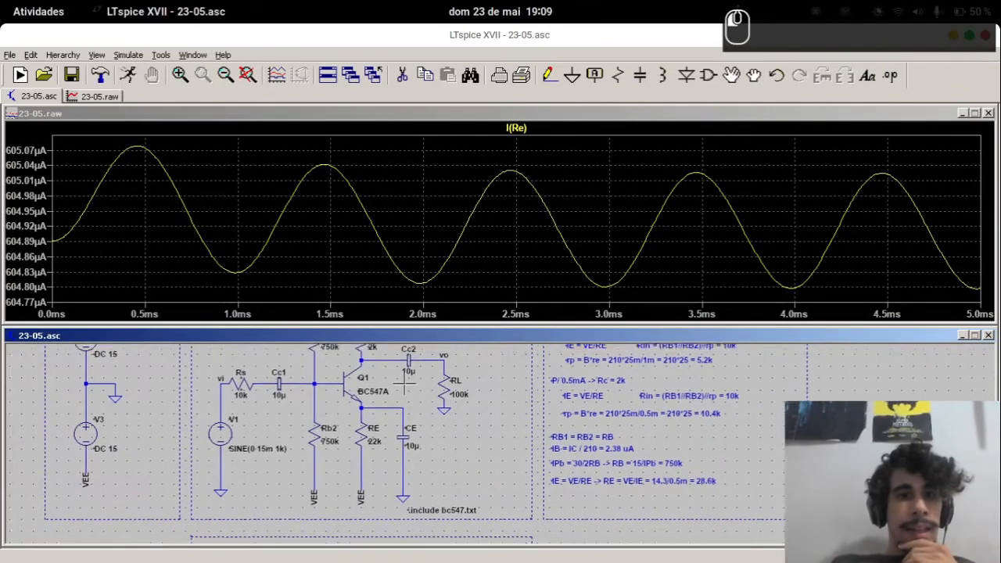
left_click_drag(405, 385, 405, 405)
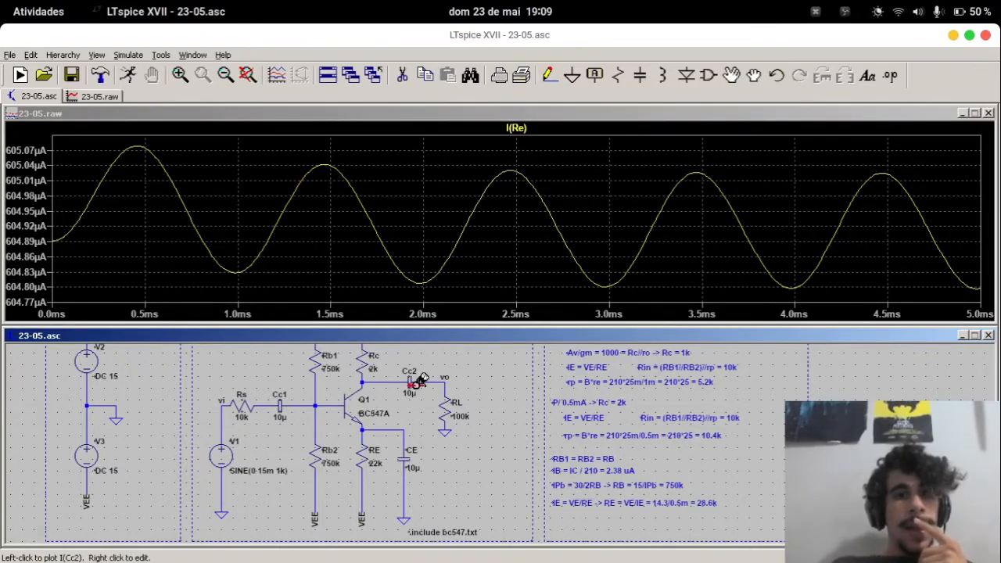
left_click(435, 381)
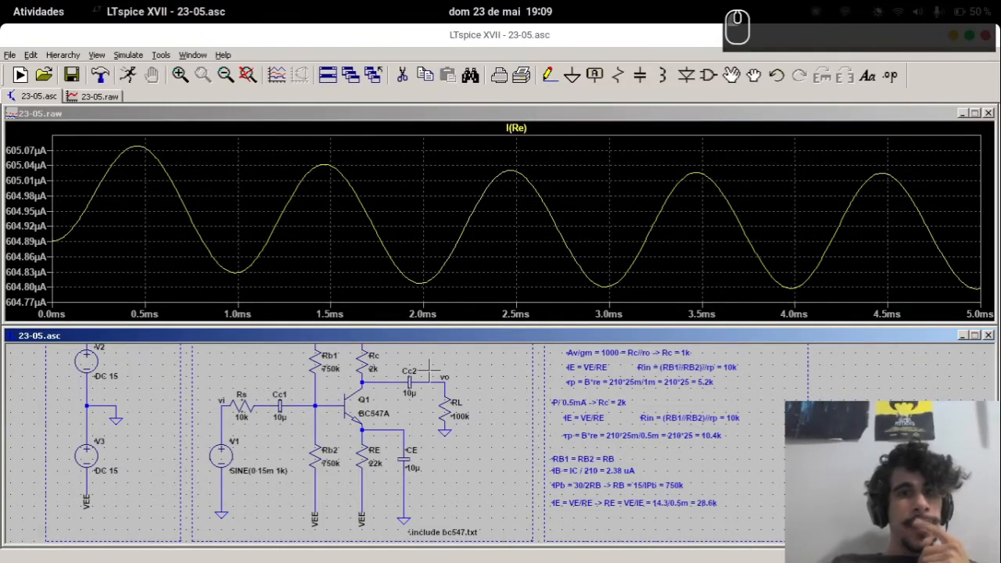
left_click(438, 382)
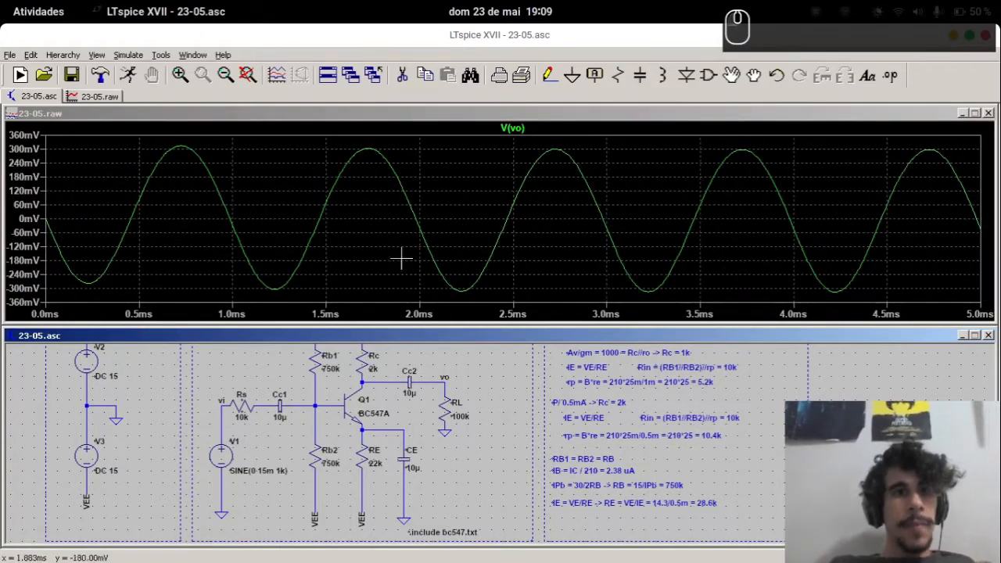
Measure the peak-to-peak output voltage with two cursors, one on a crest near 2.7 ms and one on the following trough
left_click(513, 128)
left_click_drag(512, 137, 554, 141)
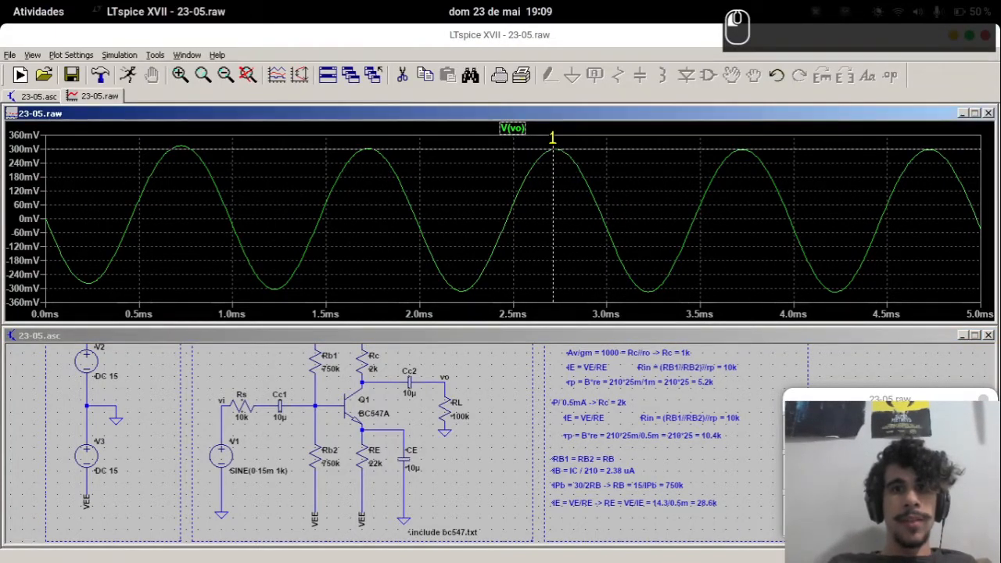
left_click(518, 127)
mouse_move(512, 185)
left_mouse_down()
mouse_move(603, 230)
mouse_move(648, 268)
left_mouse_up()
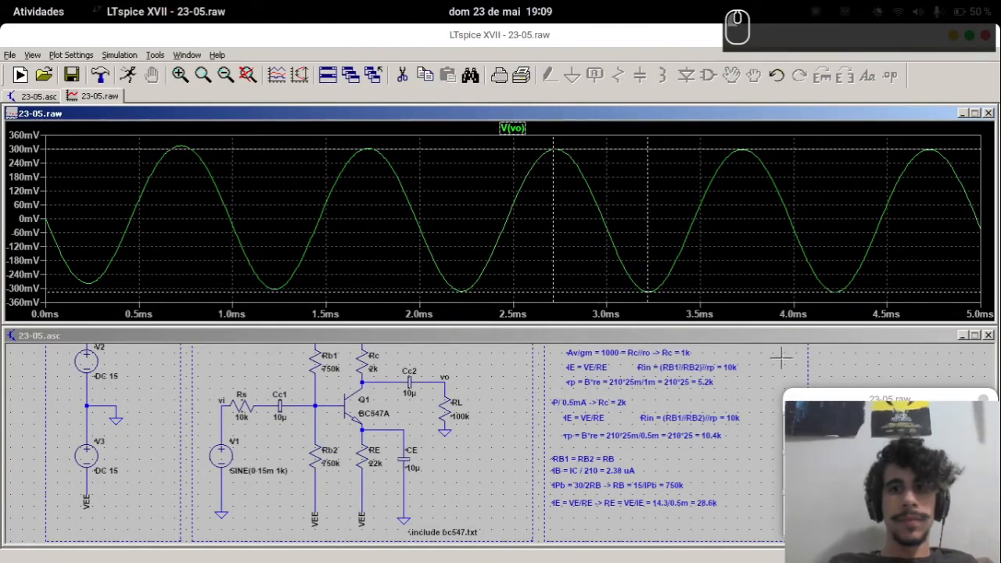
left_click_drag(848, 397, 210, 138)
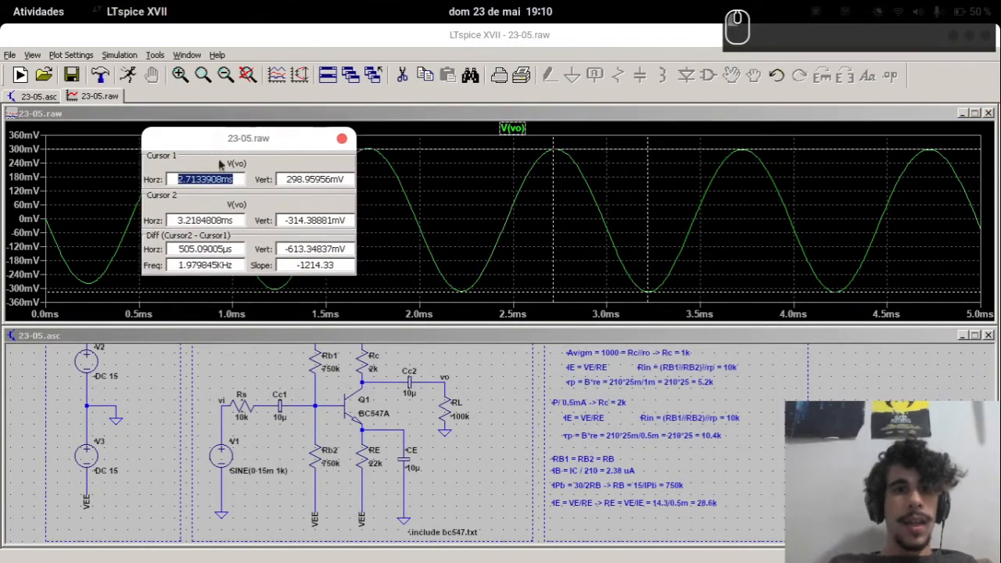
left_click_drag(294, 249, 323, 248)
Switch to the terminal and compute the output amplitude as 613/2 at the Python prompt
key("alt+Tab")
left_click_drag(289, 136, 350, 141)
type("613/2")
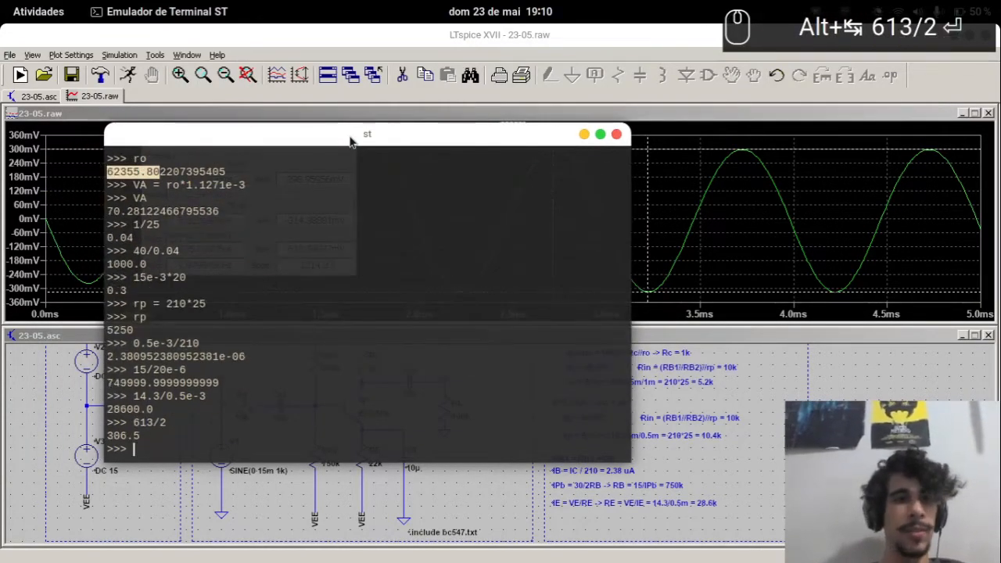
key("Return")
Compute the voltage gain as 306/15 at the terminal's Python prompt
key("alt+Tab")
key("alt+Tab")
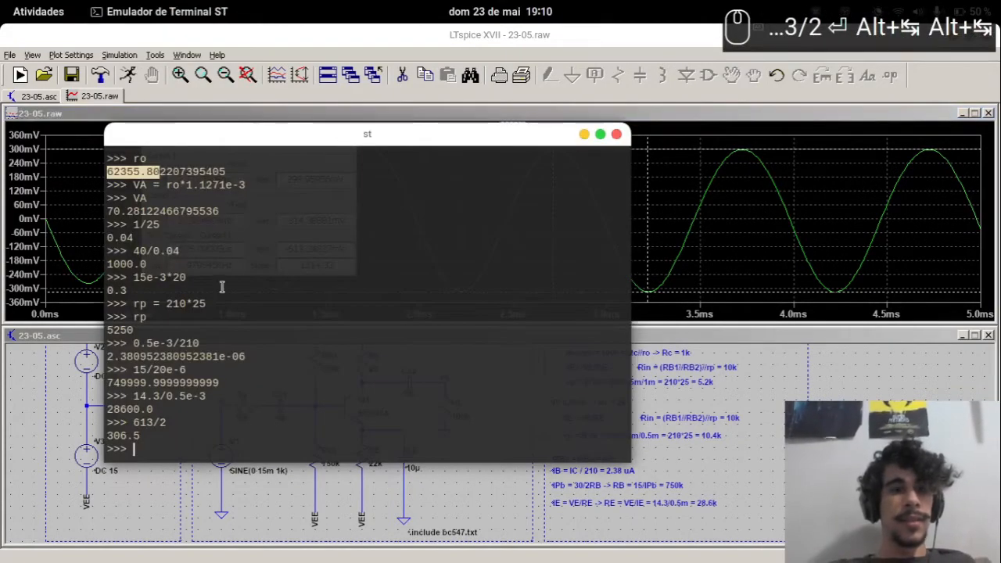
key("alt+Tab")
key("alt+Tab")
key("alt+Tab")
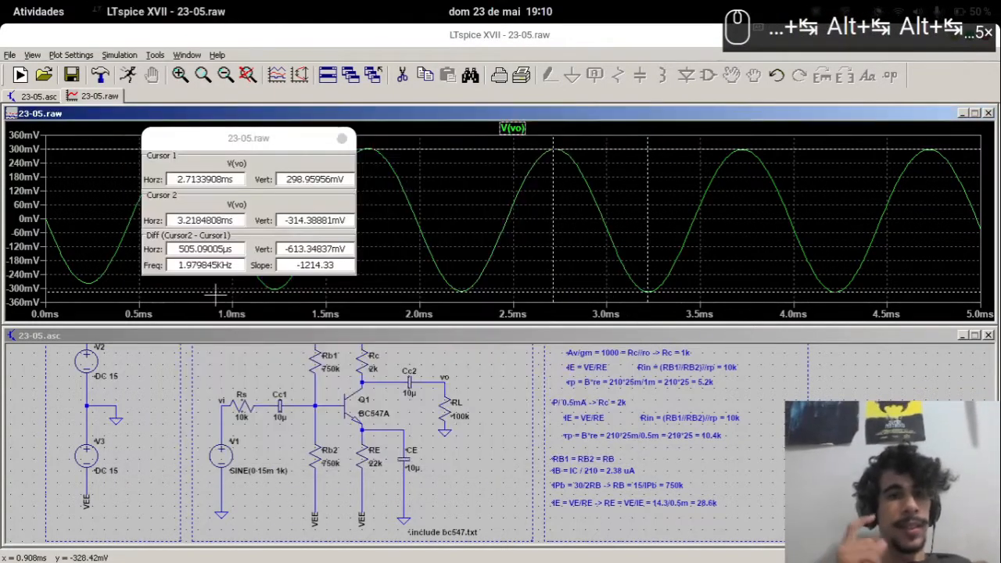
key("alt+Tab")
type("30")
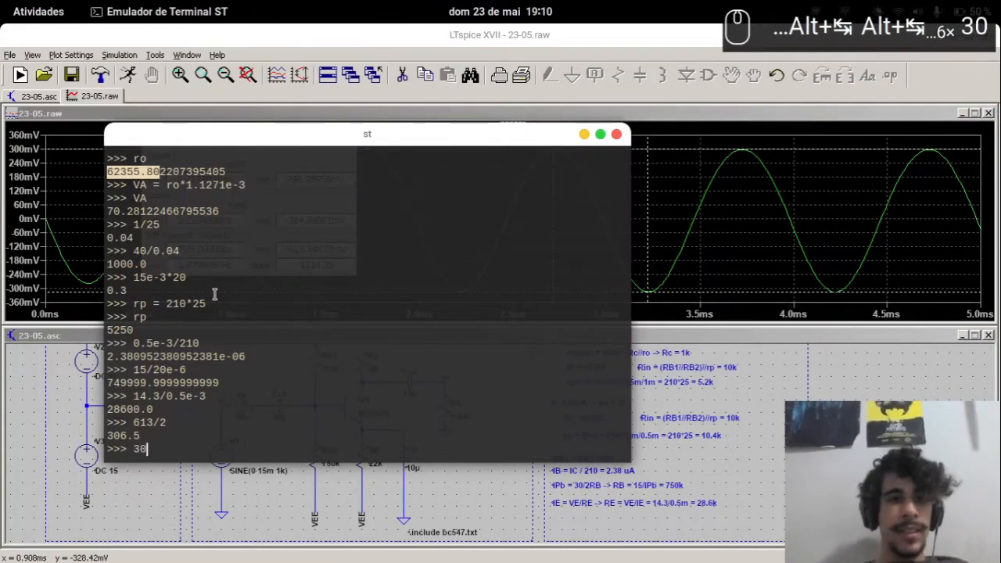
type("5/15")
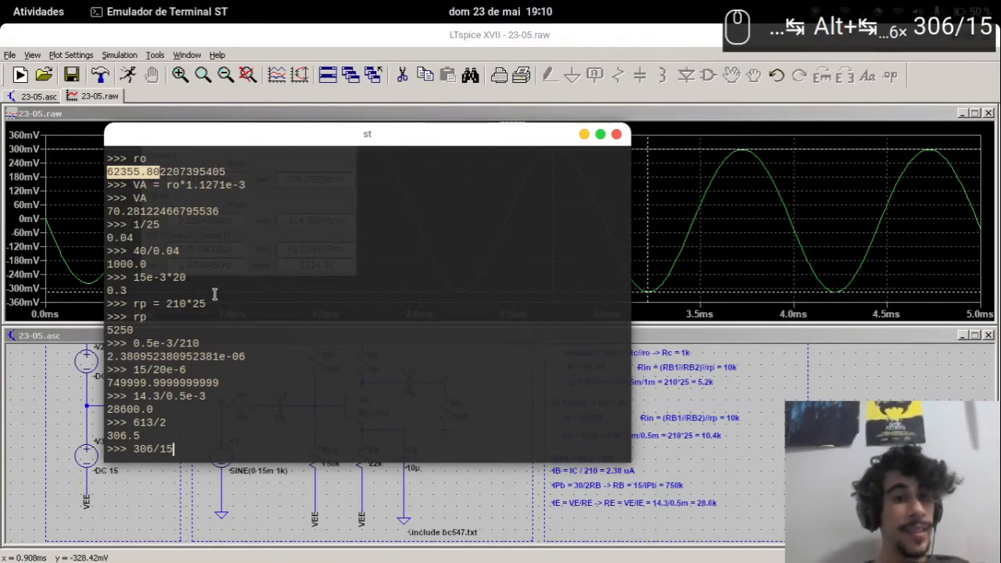
key("Return")
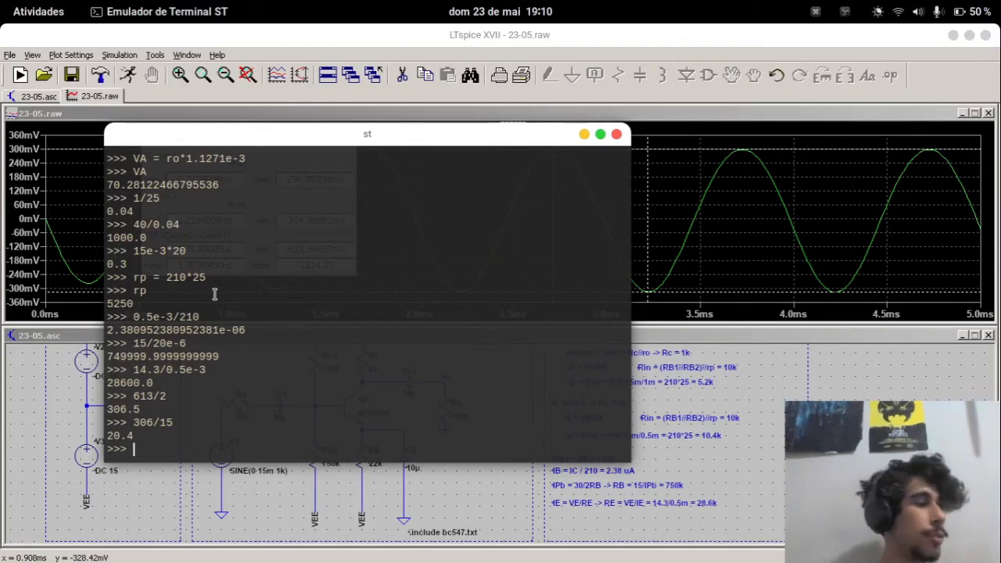
Return to LTspice, remove the output cursors, plot the voltage at Q1's base and attach a cursor to that trace
left_click(283, 487)
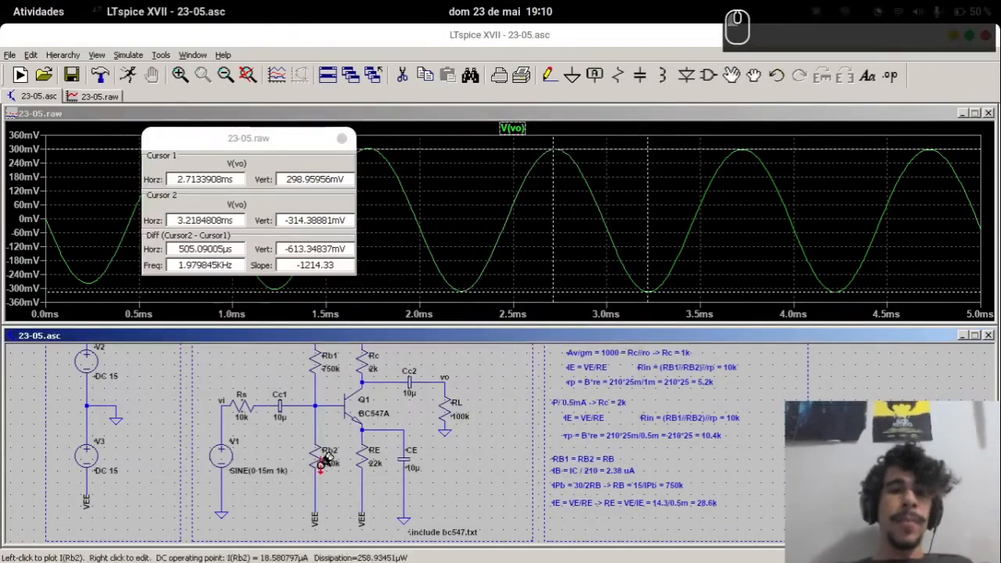
left_click(342, 138)
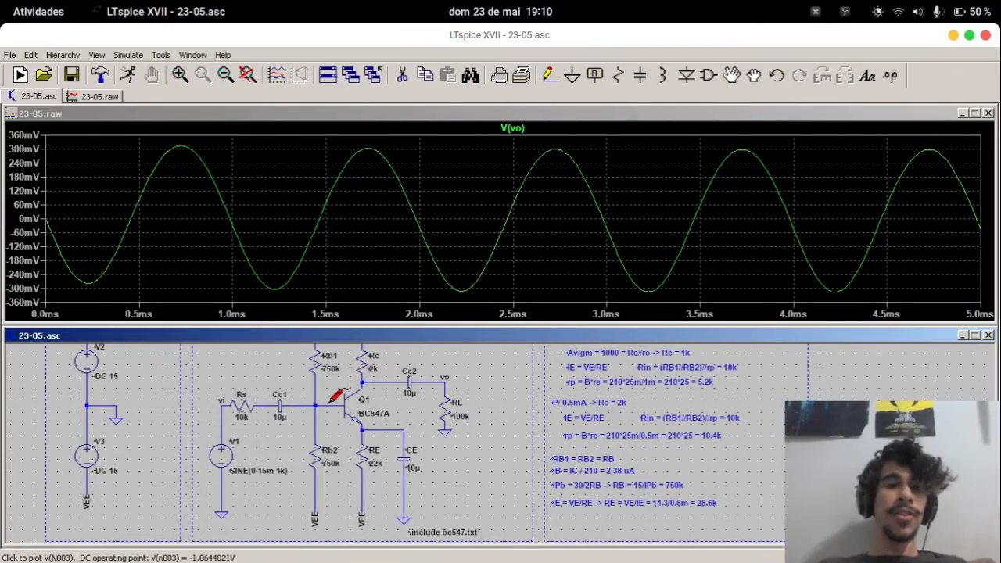
left_click(332, 401)
left_click(537, 133)
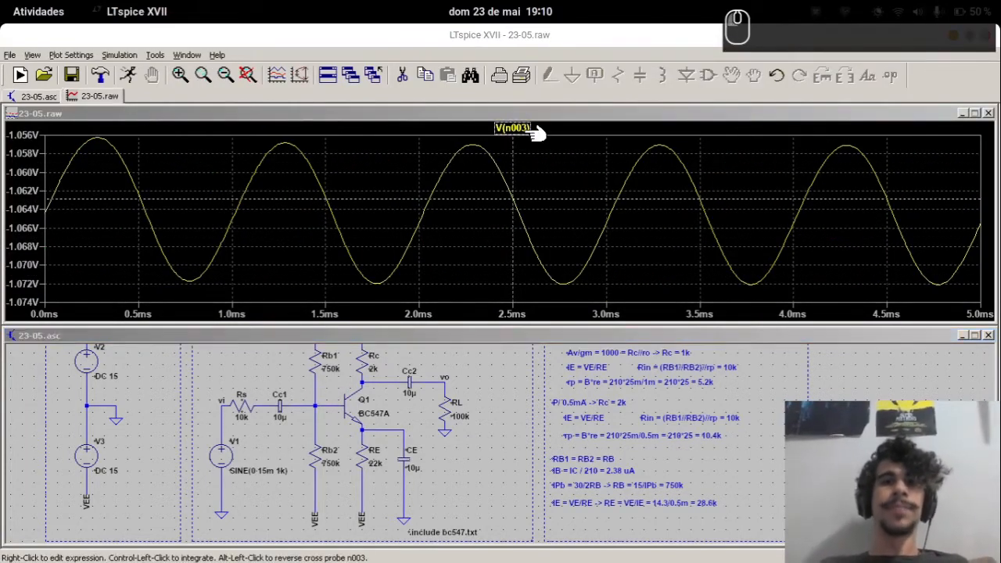
Measure the peak-to-peak amplitude of V(n003) with two cursors, at the peak near 2.28 ms and the trough near 2.77 ms
left_click(536, 133)
left_click_drag(512, 141, 563, 180)
left_click(514, 128)
left_click_drag(346, 249, 280, 239)
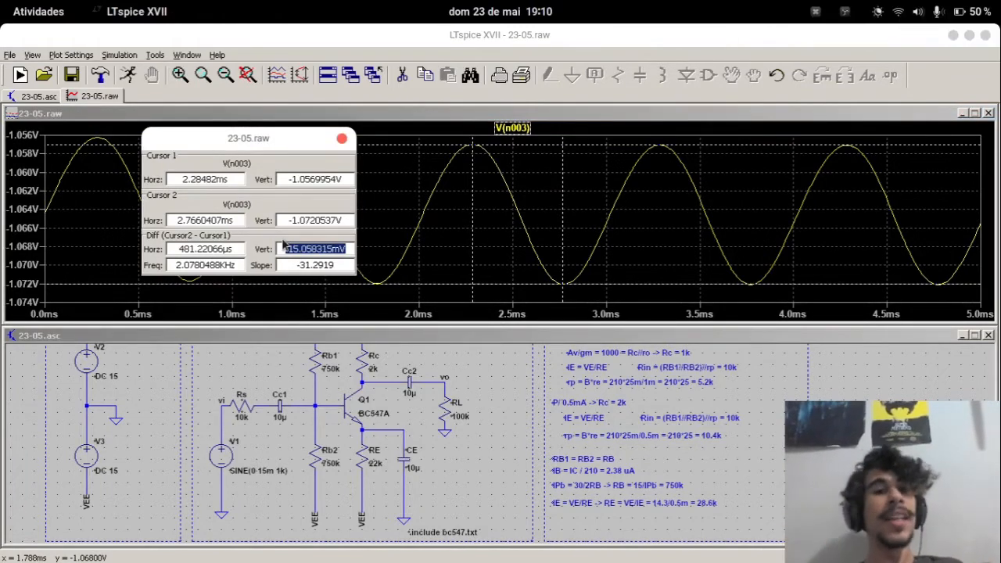
left_click_drag(293, 249, 330, 249)
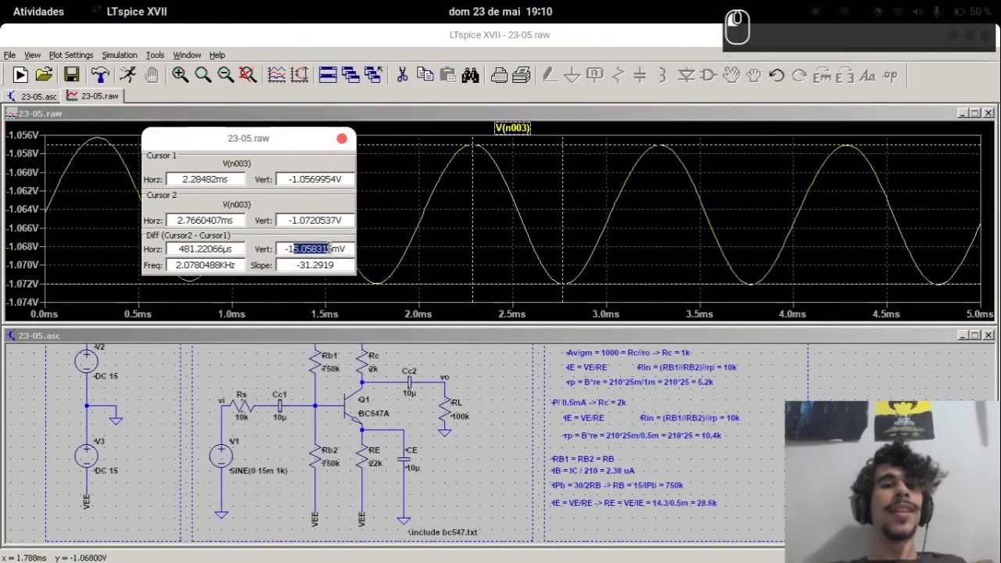
left_click(341, 140)
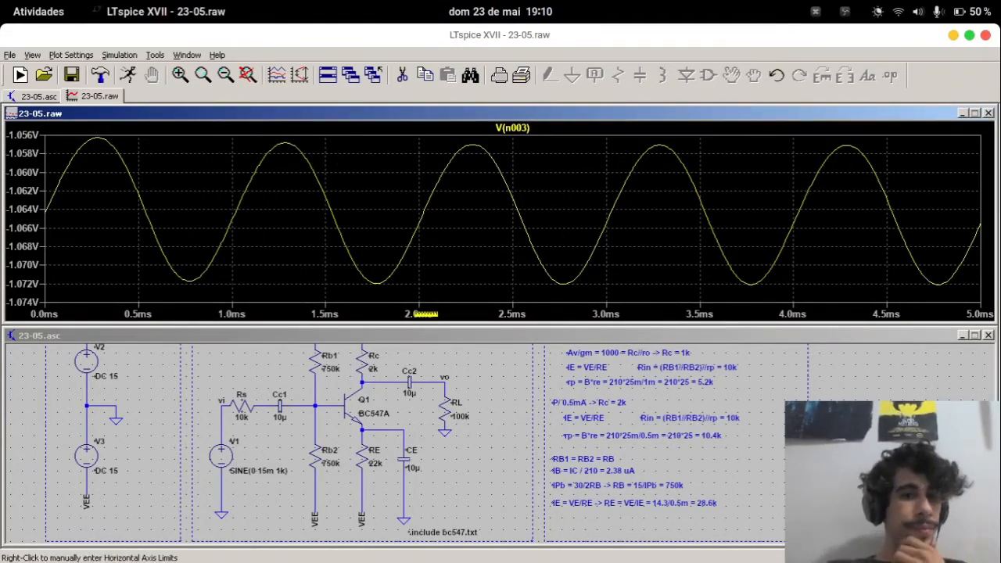
Close the waveform plot and delete all the calculation notes inside the P3 Cálculos box
left_click_drag(494, 415, 494, 440)
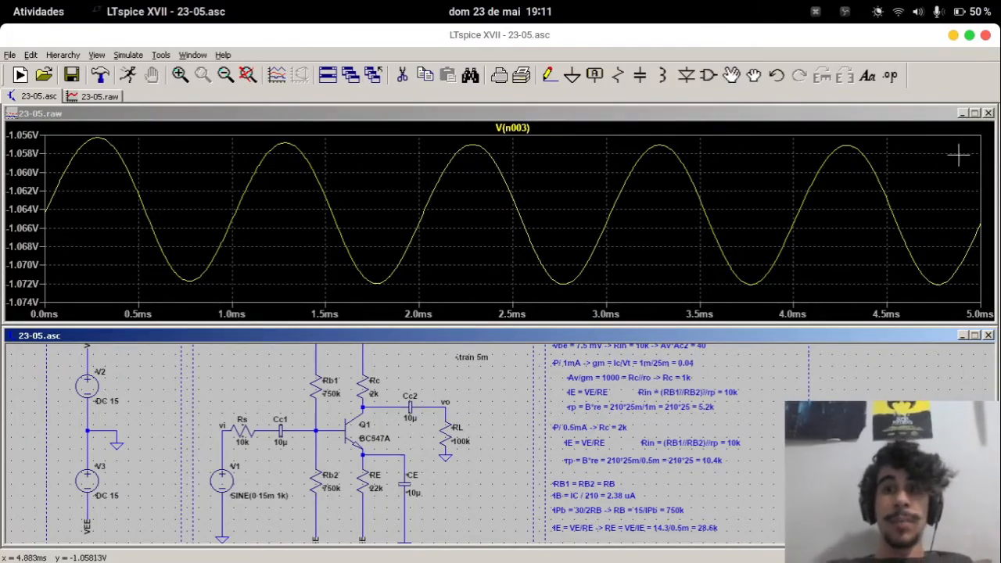
left_click(990, 115)
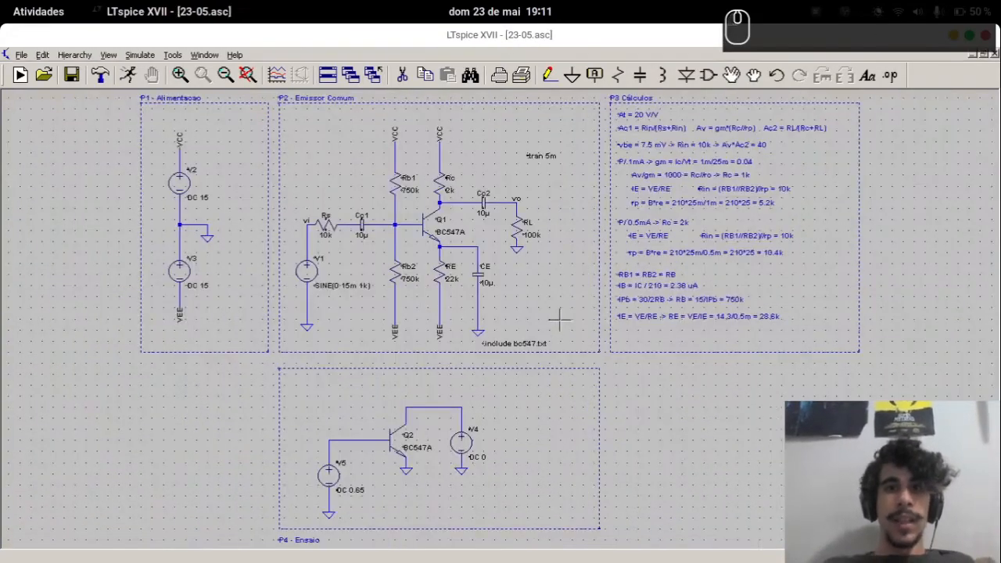
key("Delete")
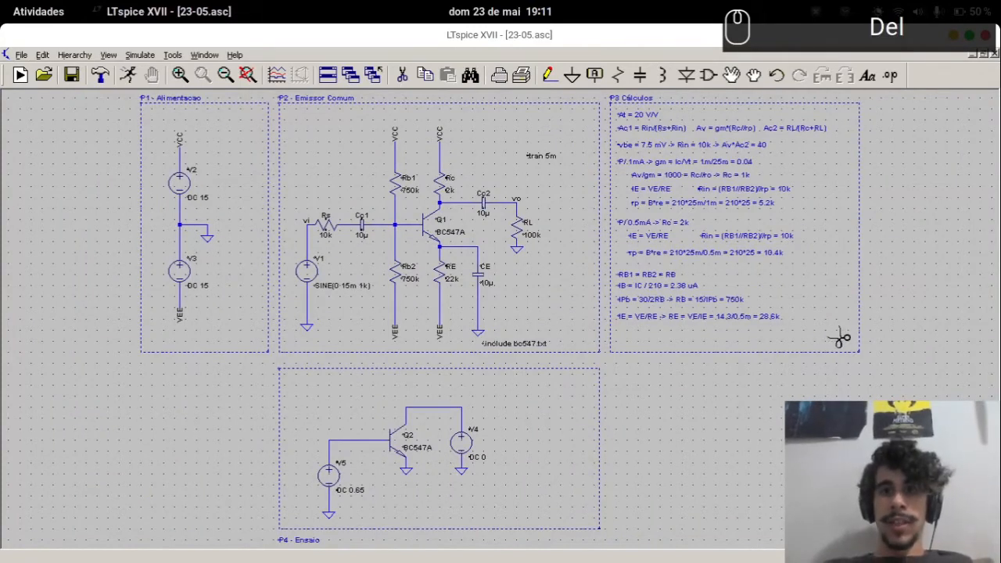
left_click_drag(851, 338, 616, 110)
key("Escape")
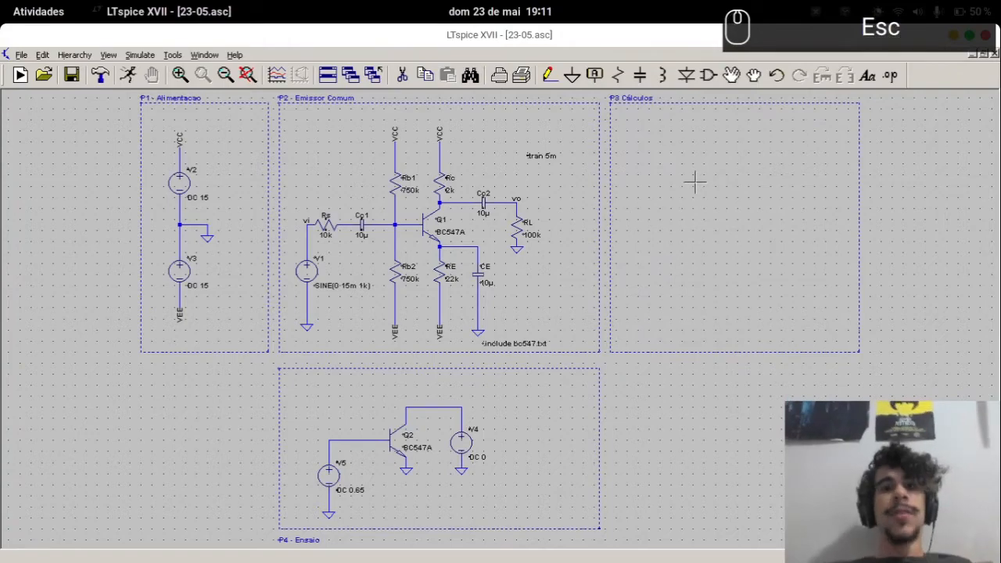
Run the transient simulation and plot the current through emitter resistor RE
left_click_drag(575, 210, 566, 208)
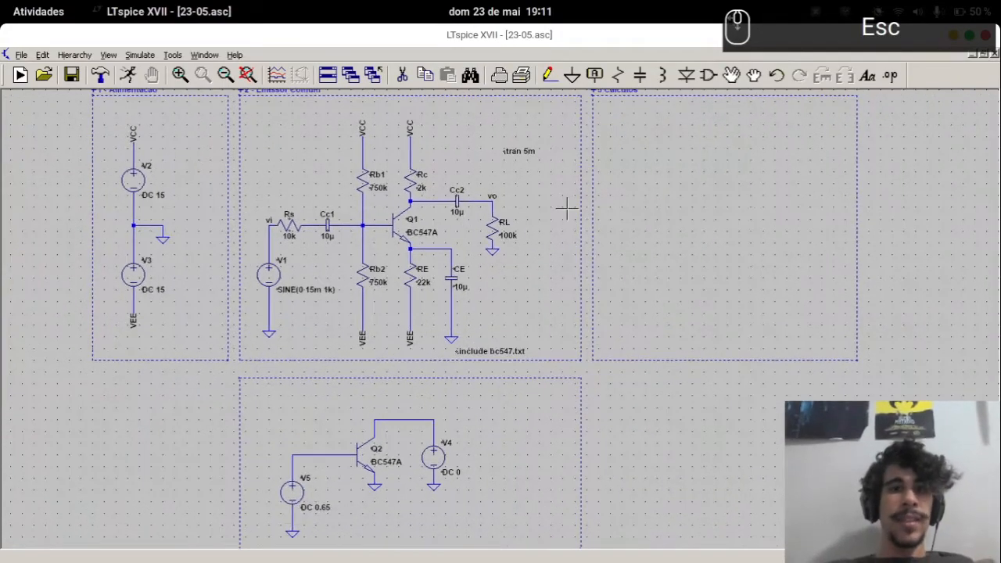
key("F10")
scroll(471, 417, "up", 5)
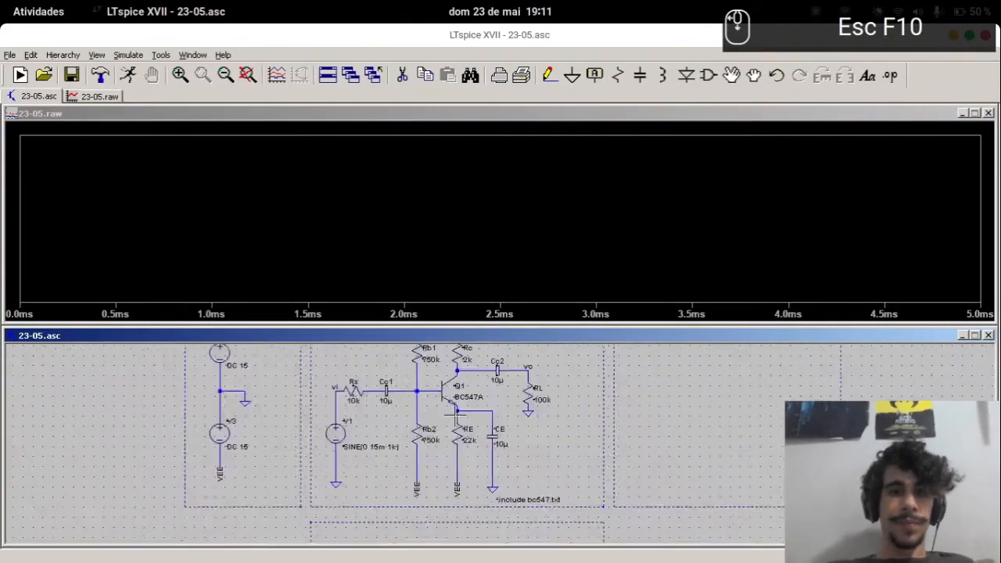
left_click(427, 439)
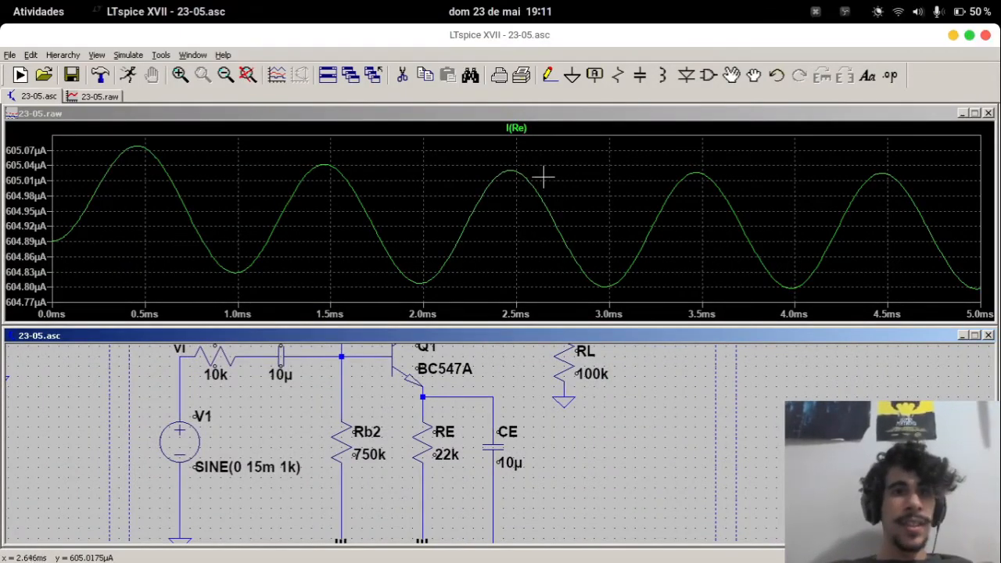
Switch to the Python session in the terminal, define re = 25e-3/604e-6 and print re
key("alt+Tab")
type("re = ")
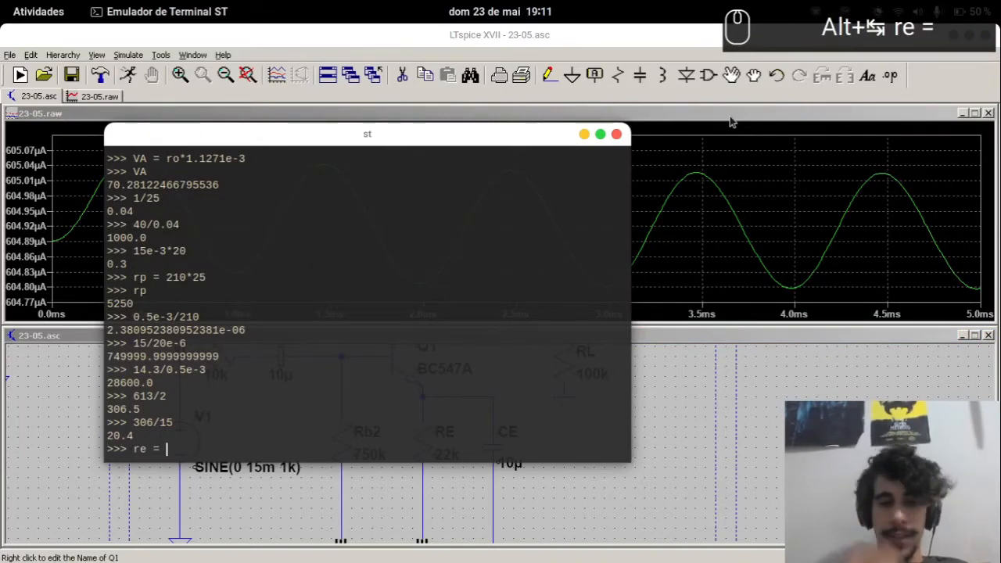
type("25e-3/")
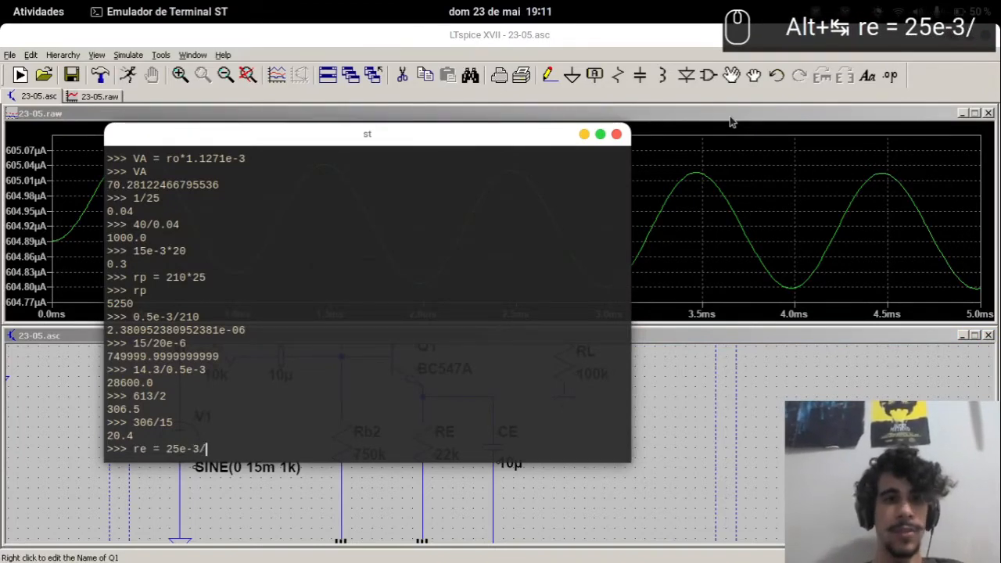
type("604")
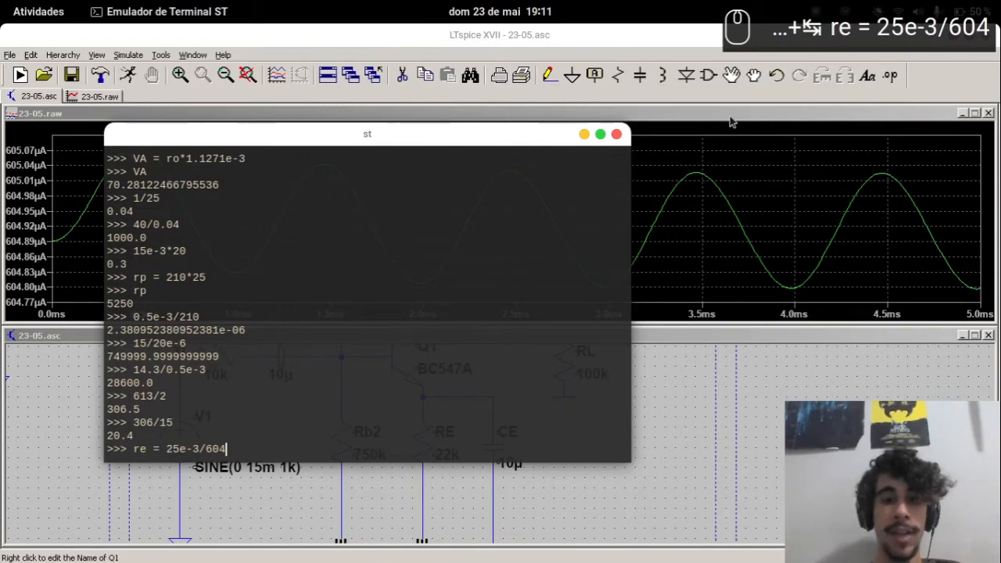
type("e-6")
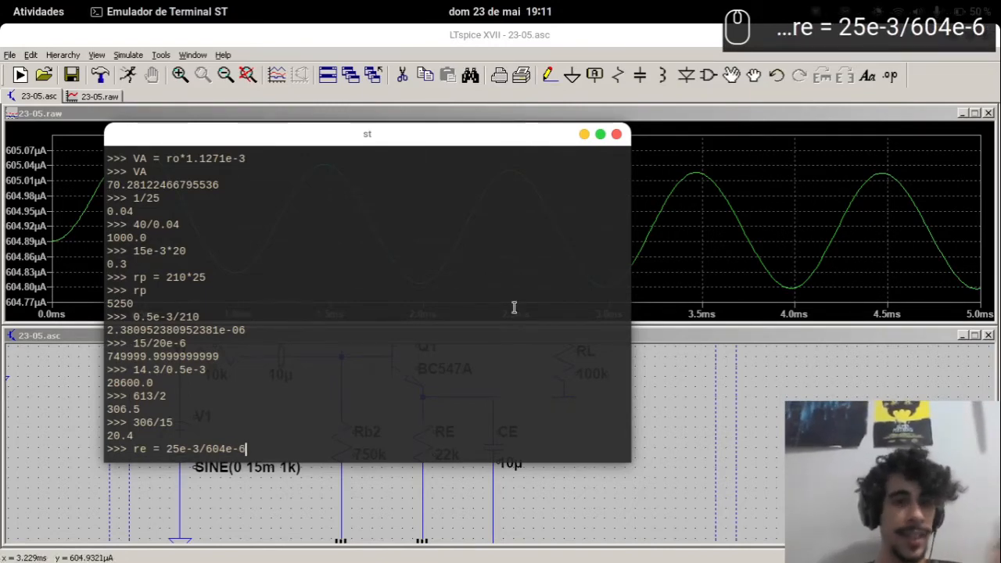
key("Return")
type("re")
key("Return")
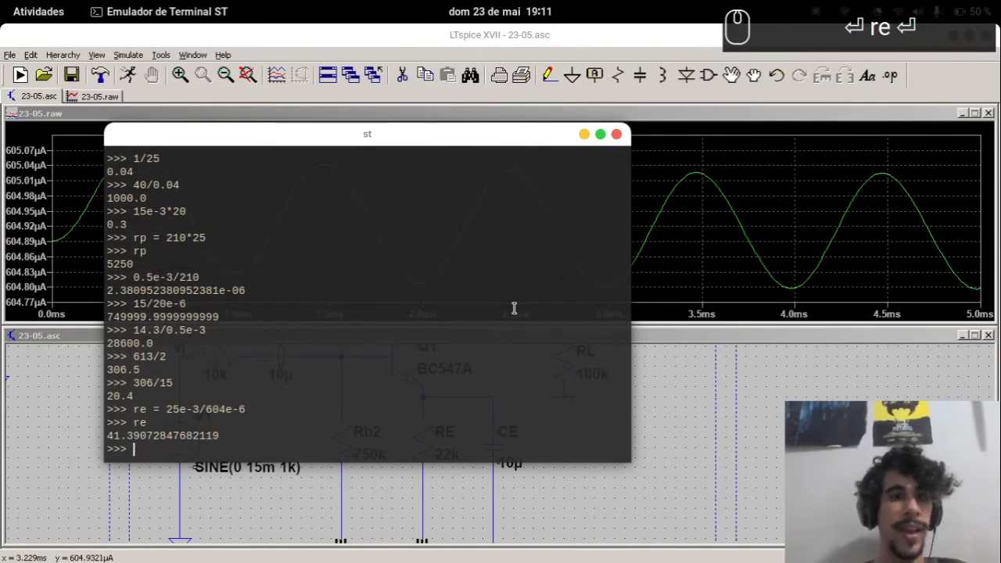
Return to LTspice and place the comment "re = 41" just below the P3 Cálculos title
key("alt+Tab")
left_click_drag(631, 384, 384, 526)
left_click_drag(543, 476, 443, 538)
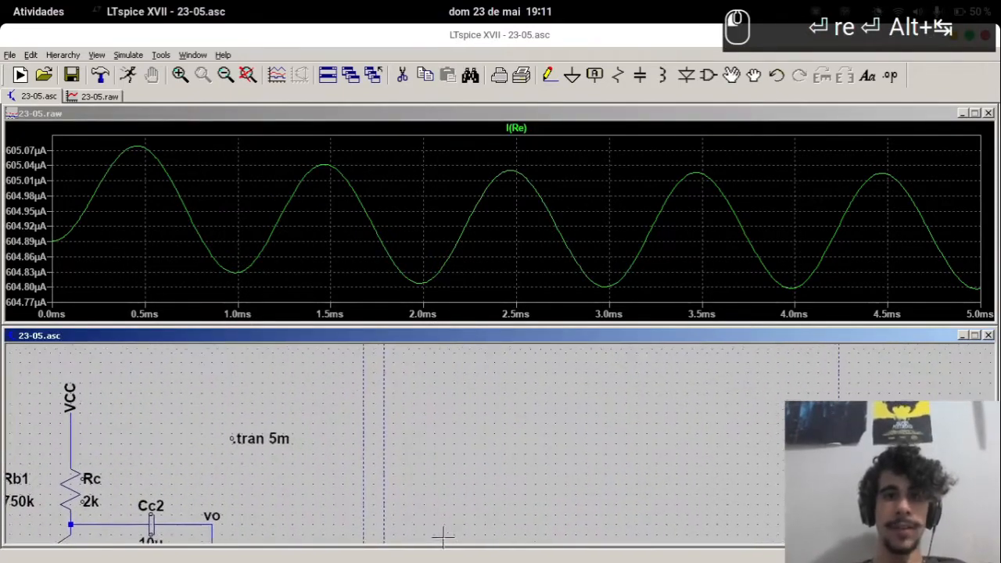
type("tre =")
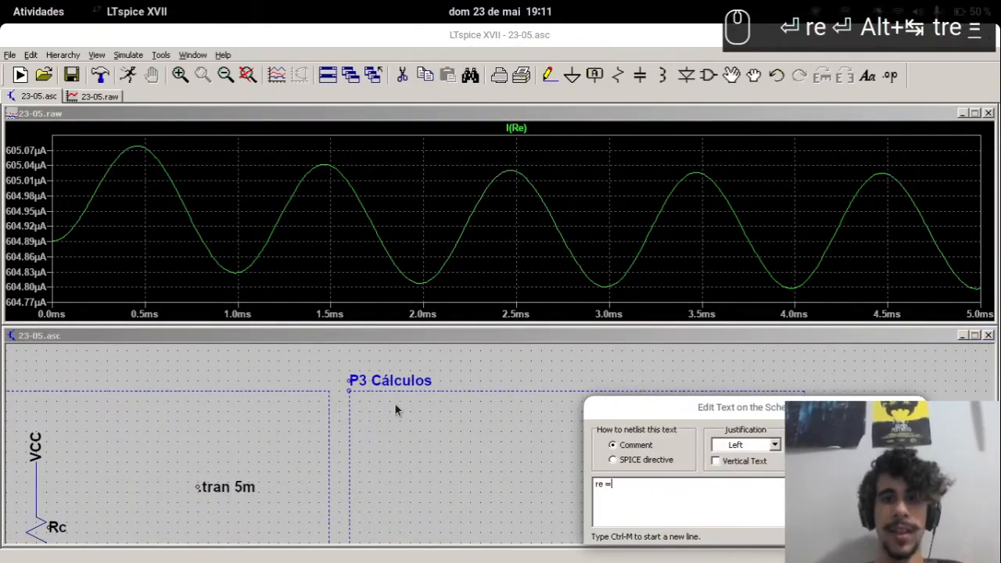
type(" 41")
key("Return")
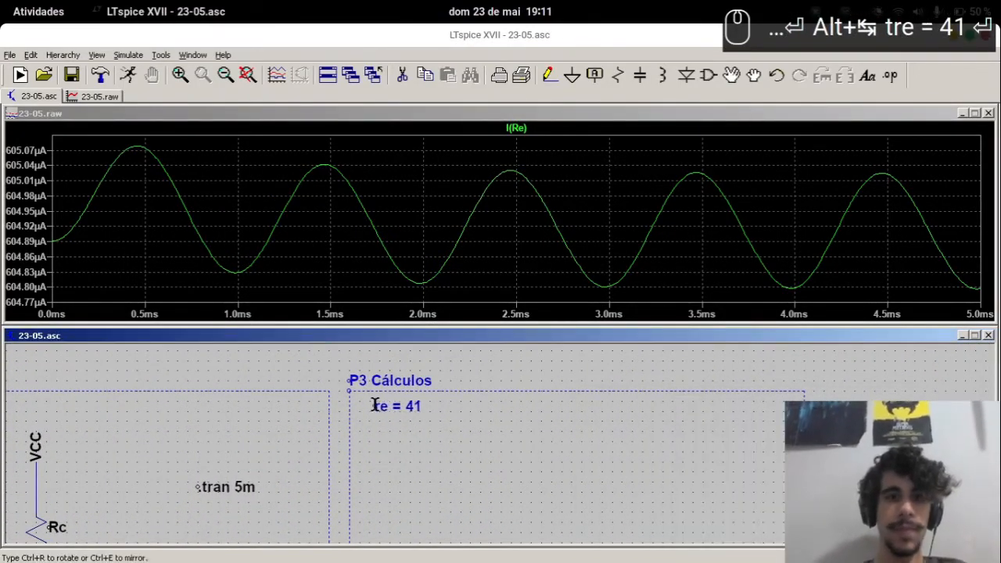
left_click(362, 404)
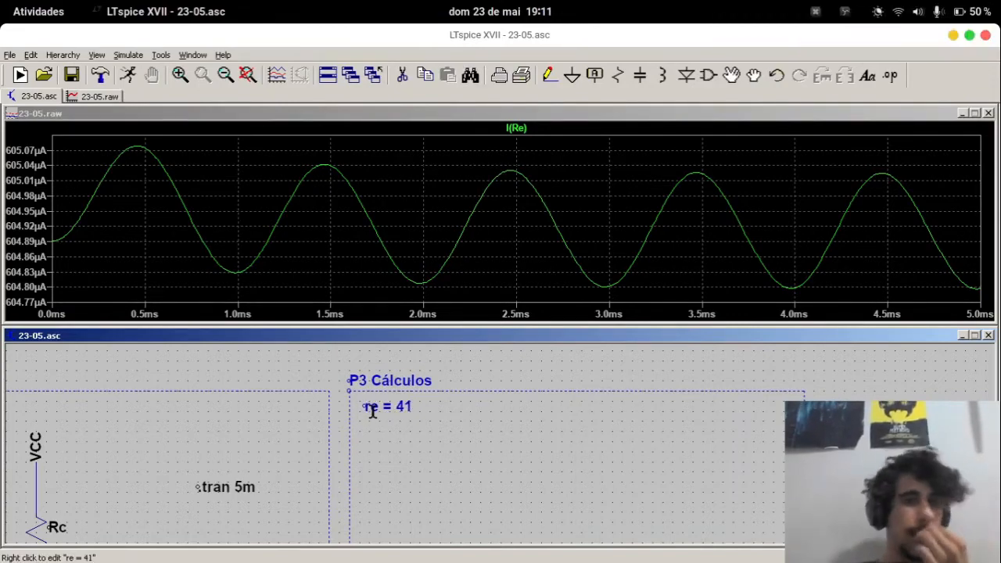
Close the RE current plot and maximize the schematic window
scroll(365, 407, "down", 5)
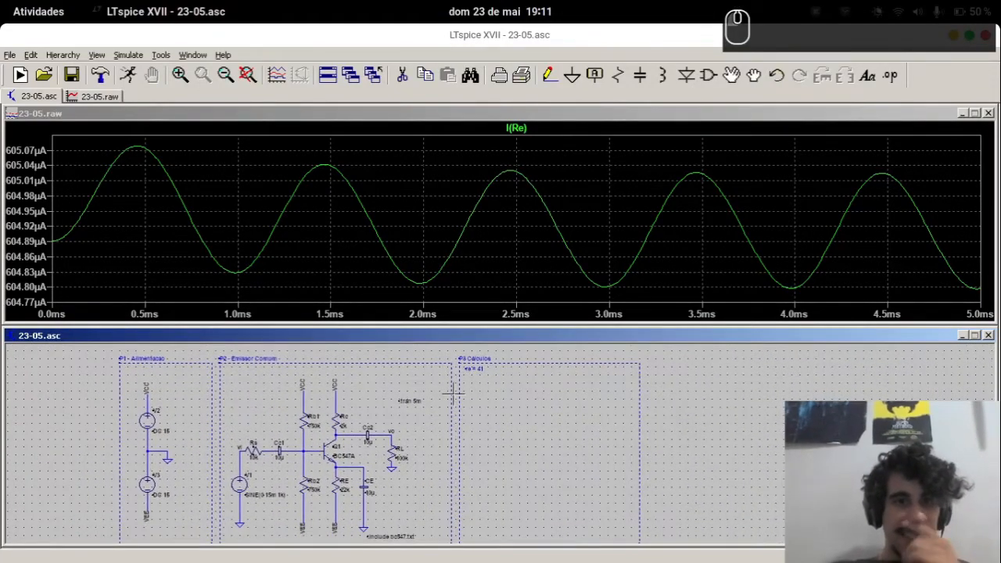
scroll(403, 398, "up", 1)
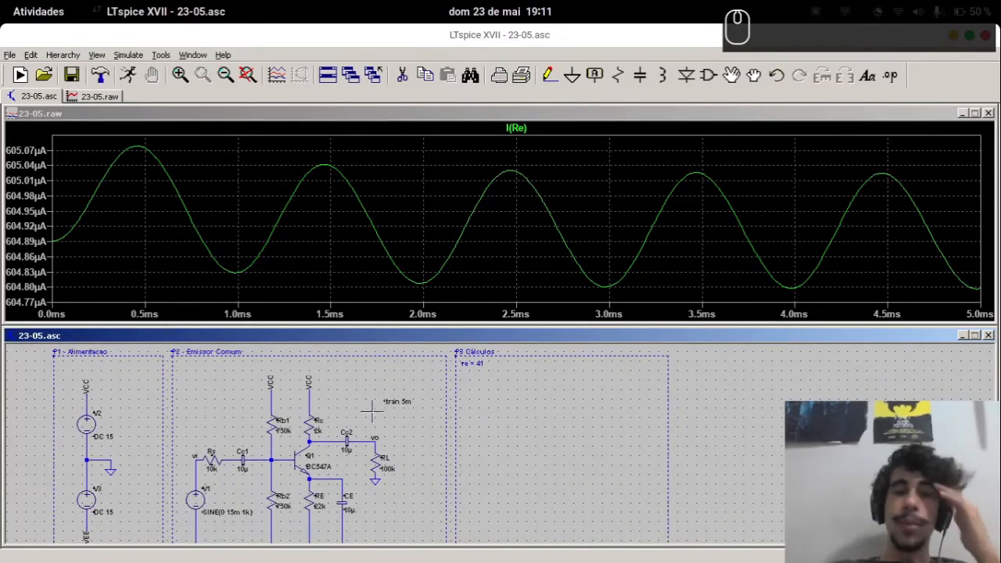
scroll(317, 420, "up", 1)
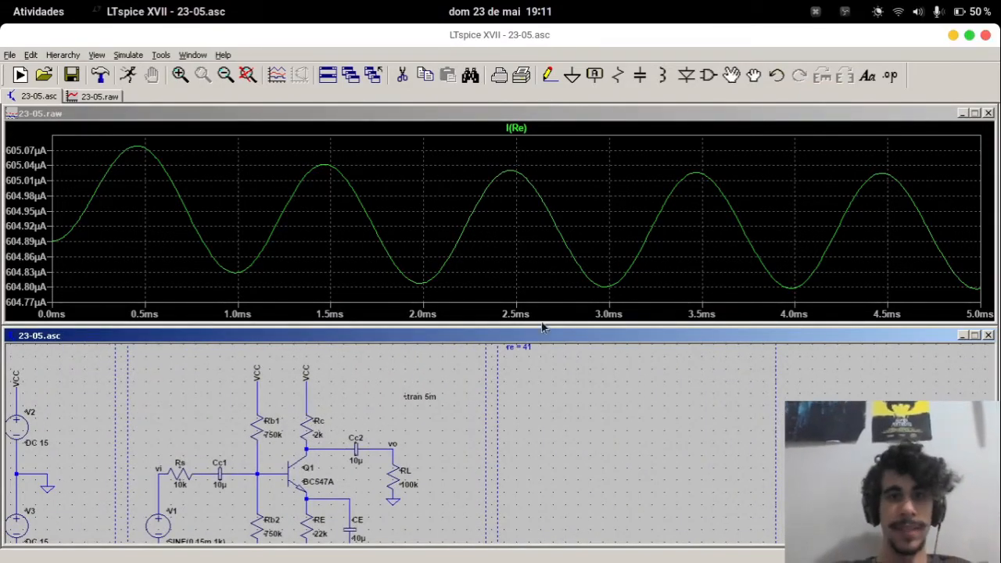
left_click(989, 115)
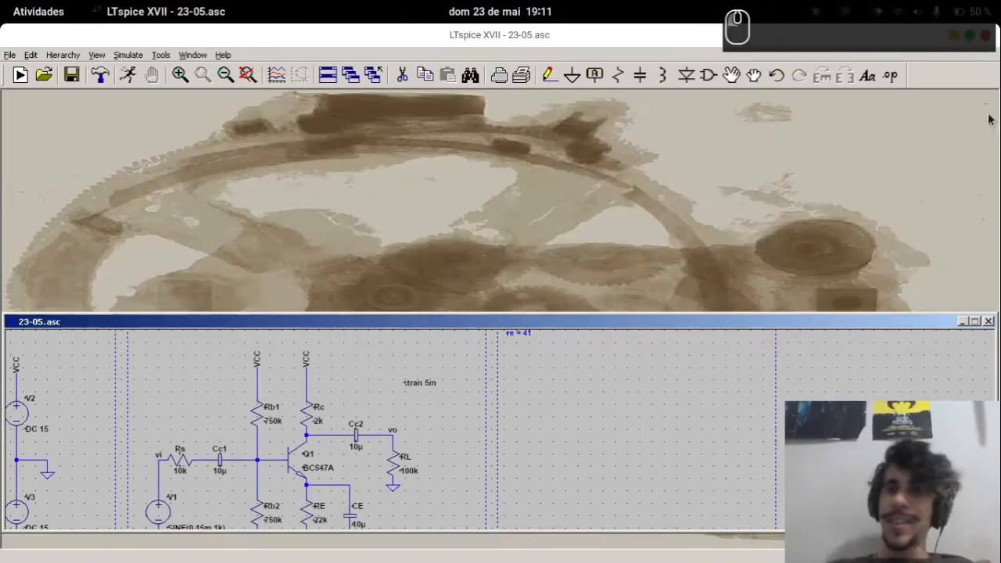
double_click(685, 327)
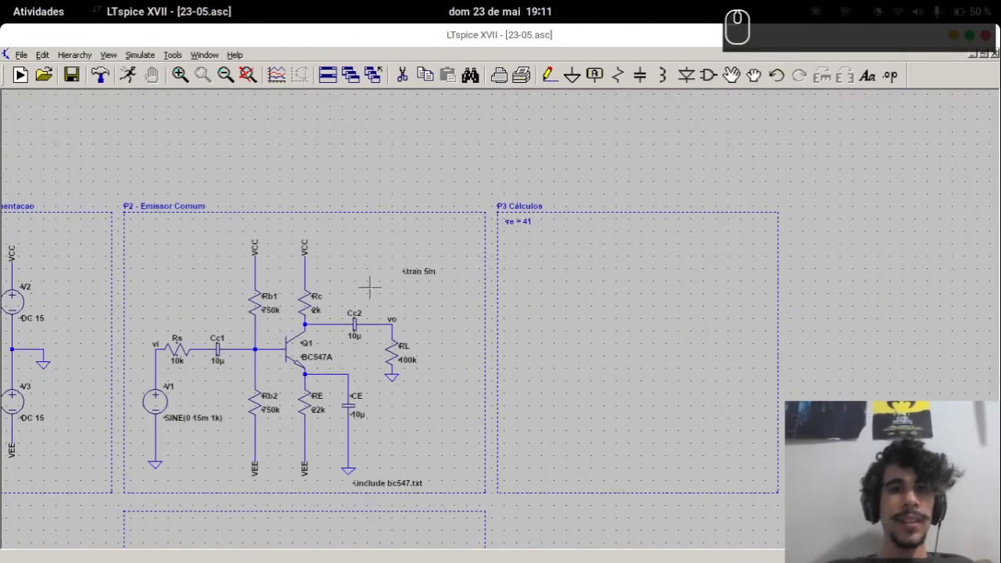
left_click_drag(371, 286, 533, 241)
scroll(456, 242, "down", 1)
scroll(455, 242, "down", 2)
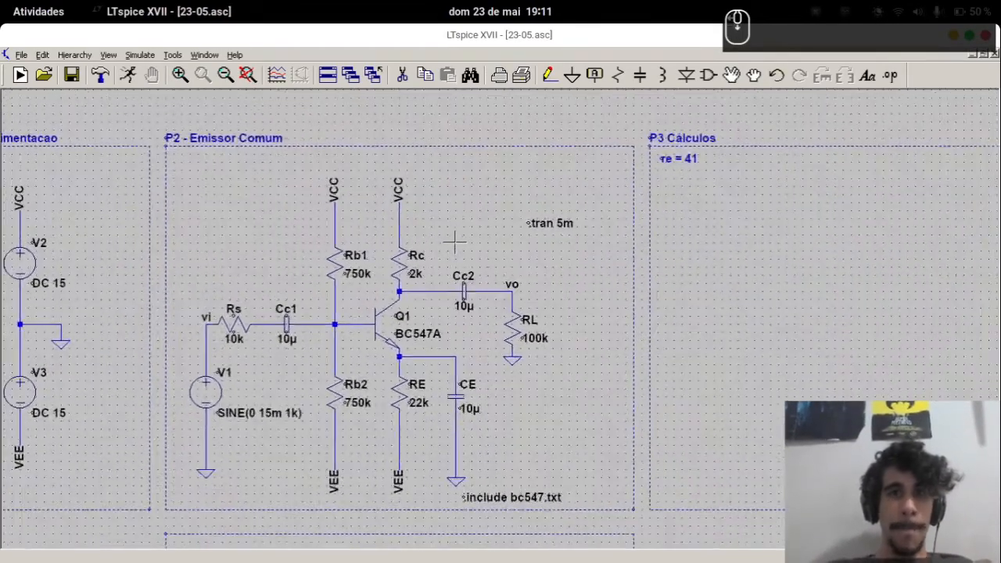
left_click_drag(456, 241, 540, 208)
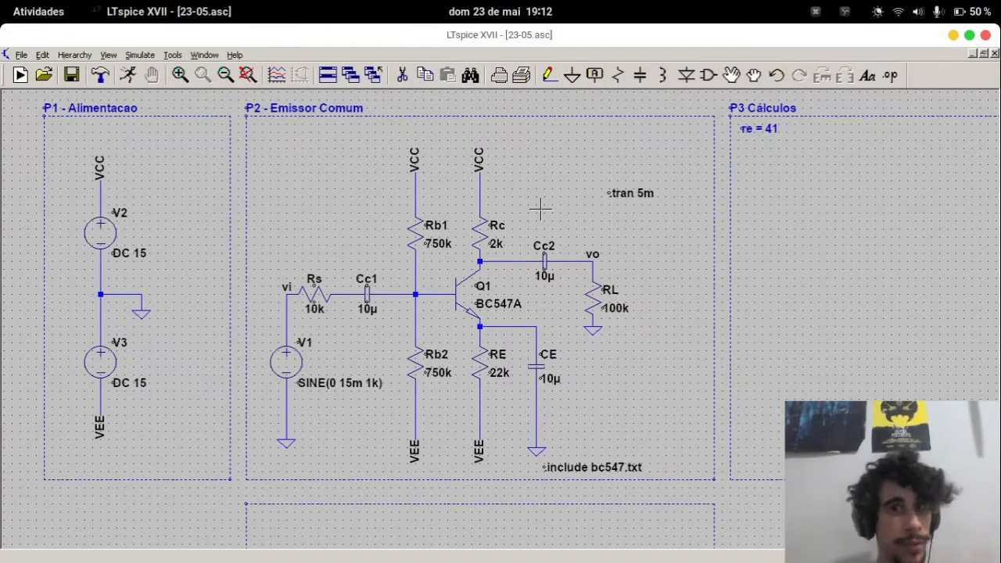
Place the comment "w0 = wc1 + wc2 + we" under the re note in the P3 Cálculos box
key("t")
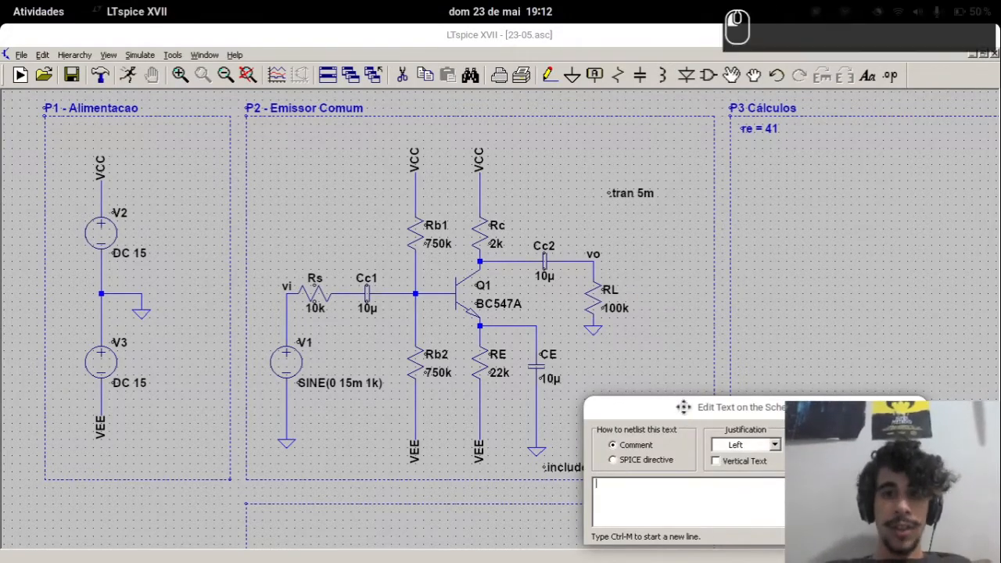
left_click_drag(684, 407, 236, 352)
type("w")
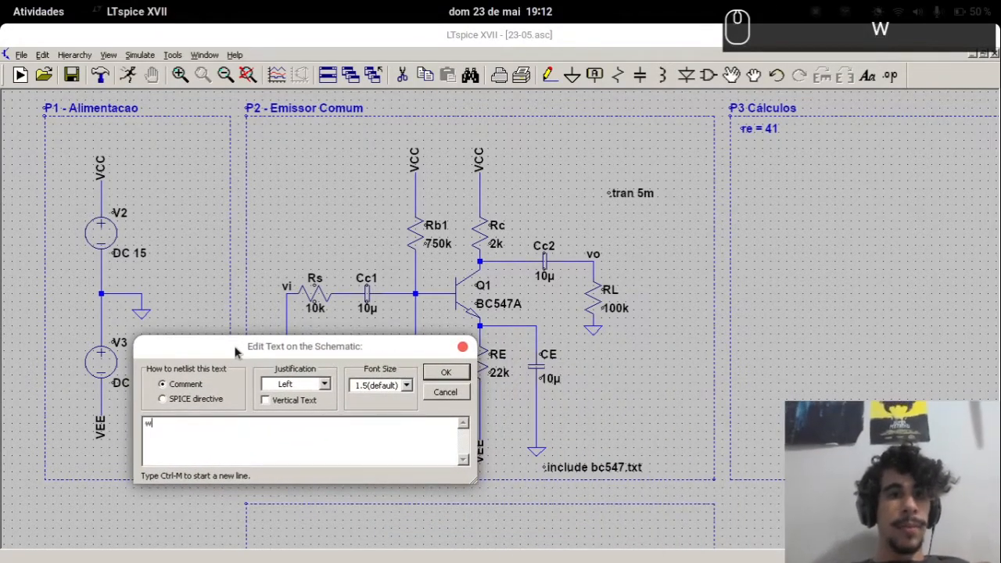
type("0 = ")
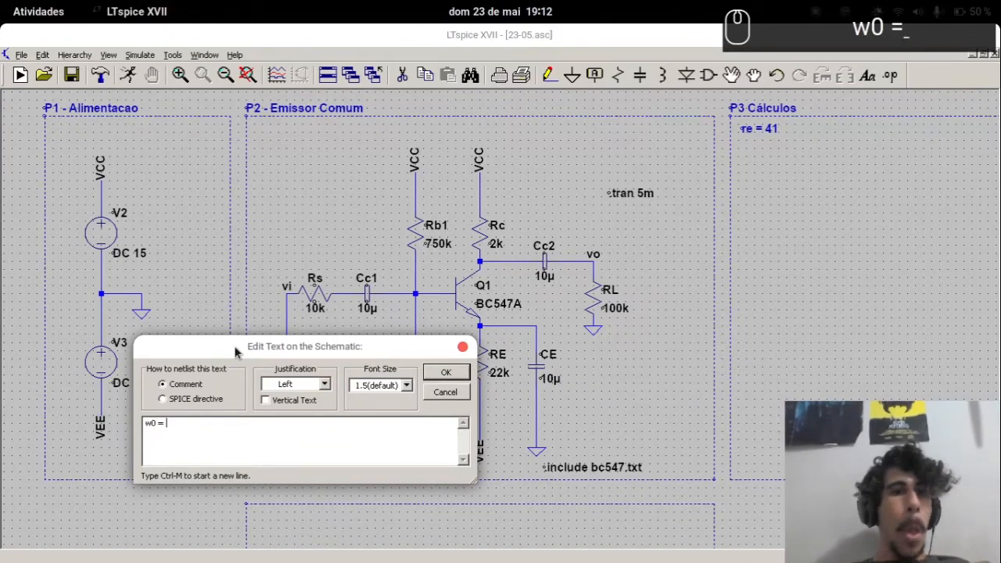
type("w")
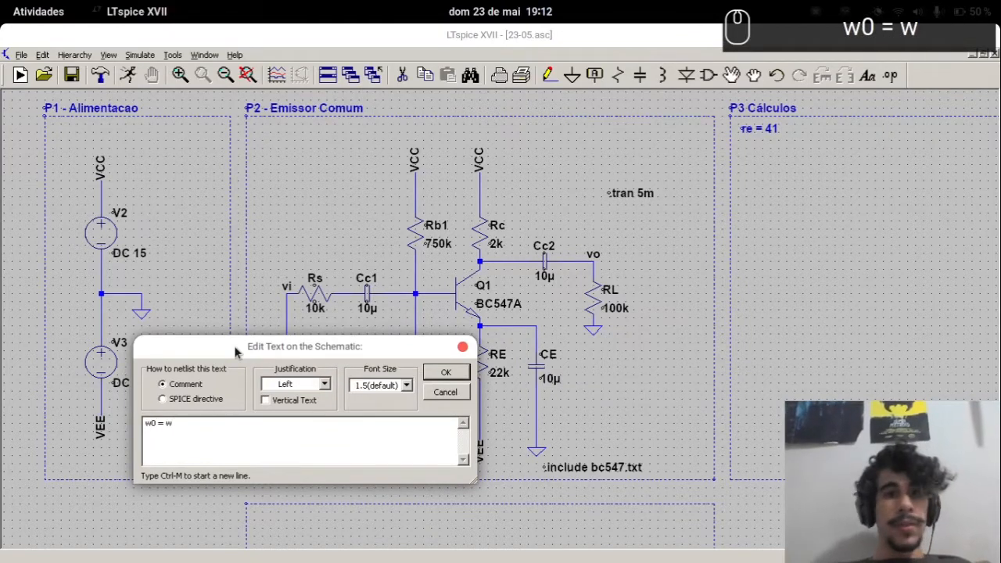
type("c1 + wc")
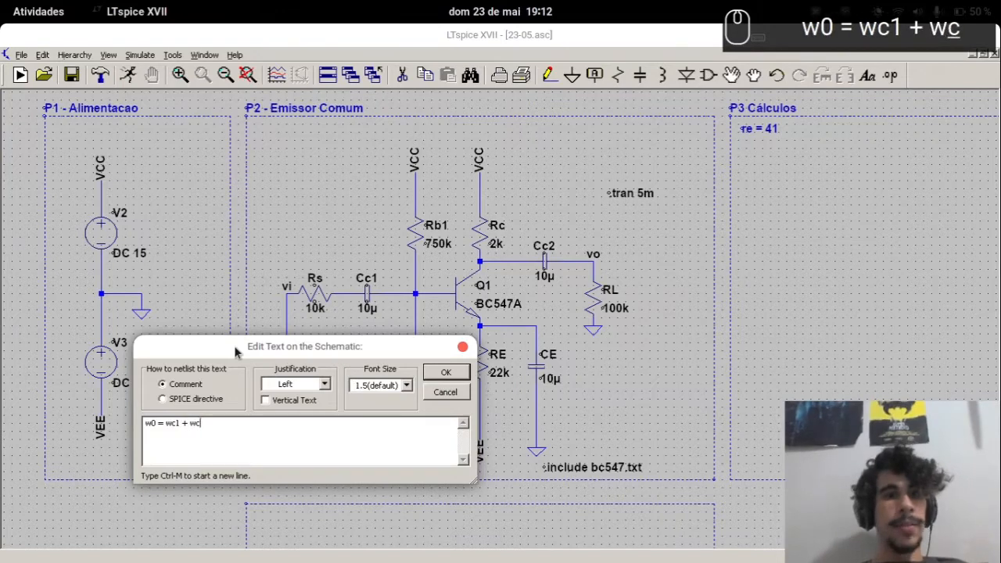
type("2 + we")
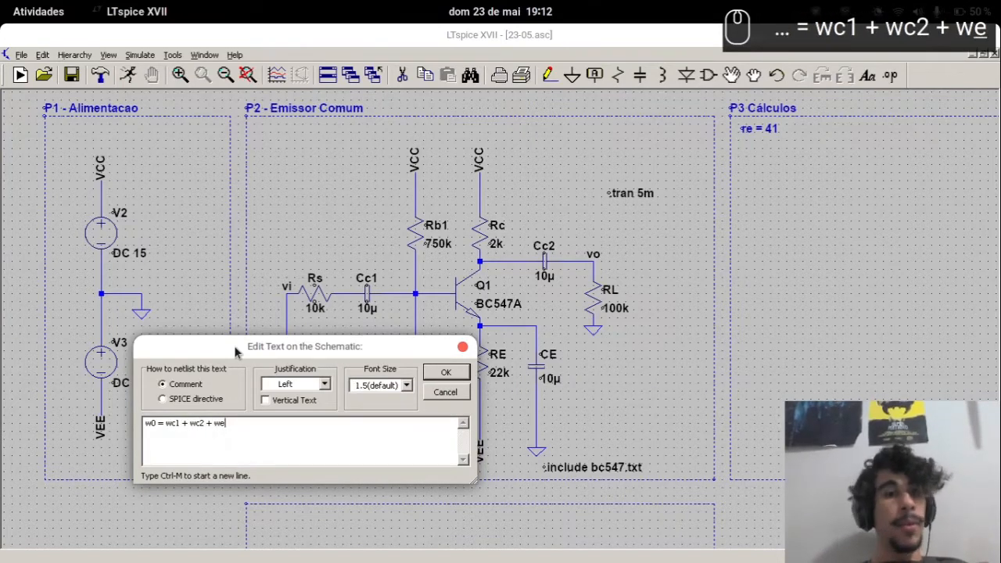
key("Return")
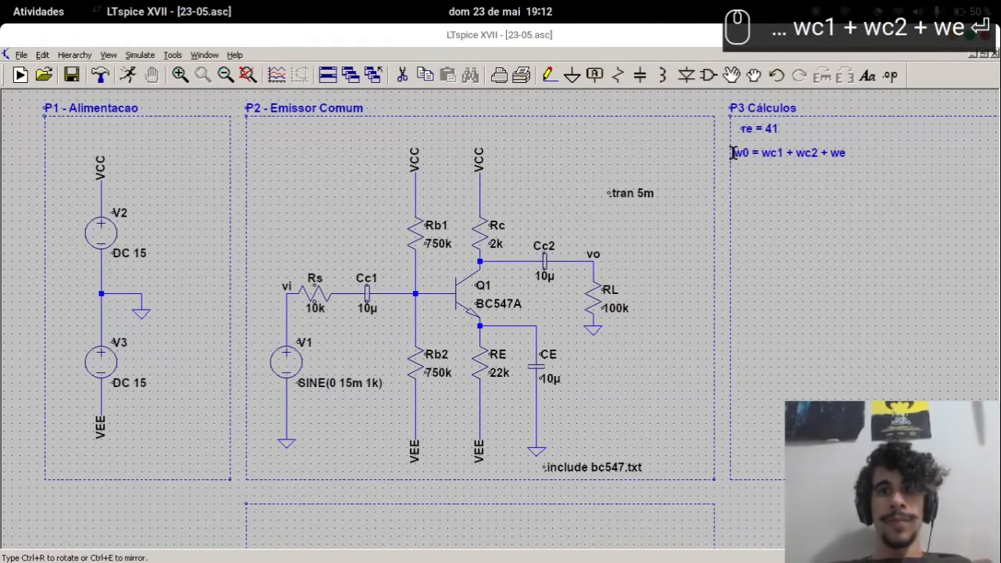
left_click(739, 154)
key("Escape")
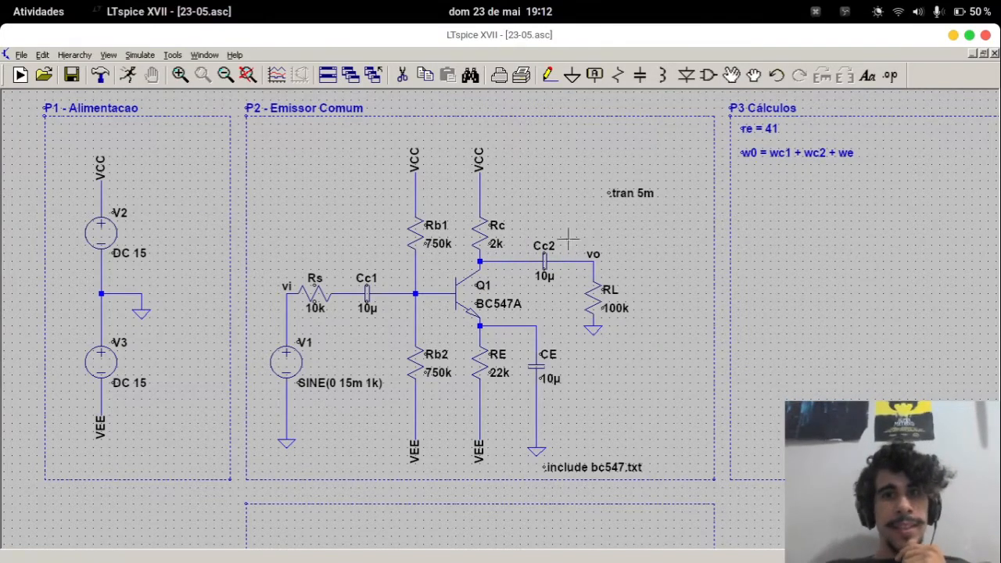
left_click_drag(743, 221, 742, 221)
type("tR")
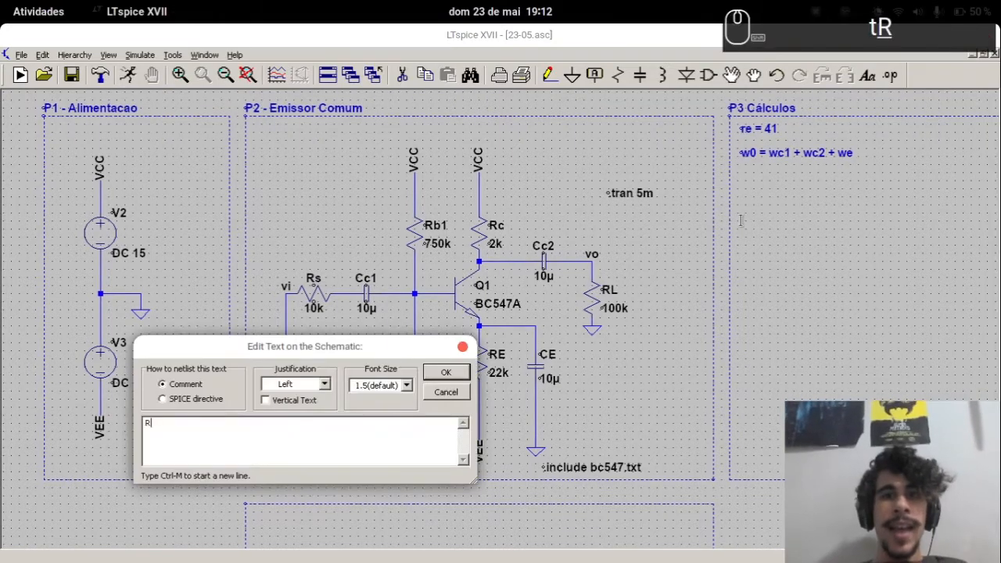
type("c2")
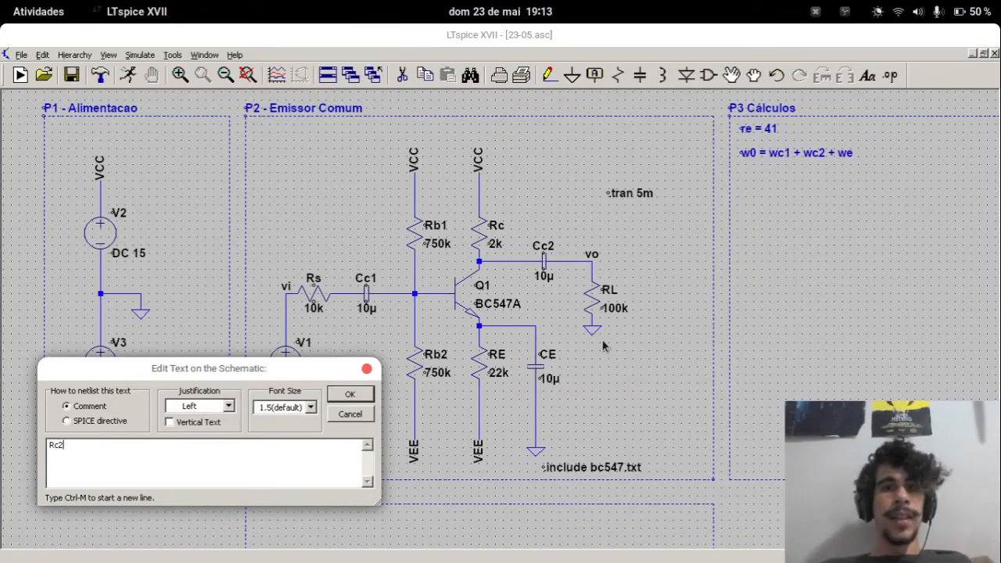
key("Escape")
Place a horizontal capacitor with a vertical resistor on each side in the P3 Cálculos box
left_click_drag(632, 346, 547, 280)
left_click_drag(655, 295, 530, 286)
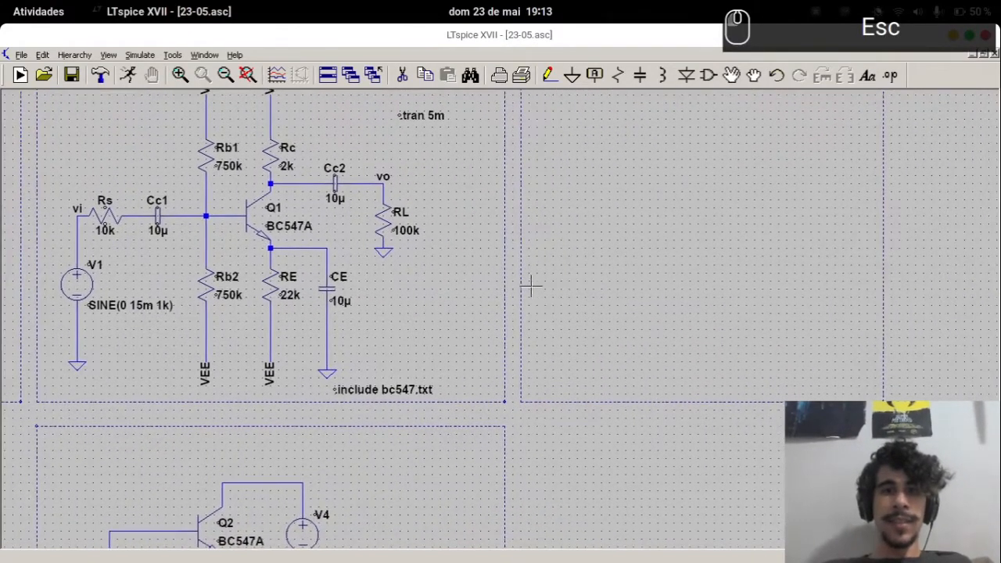
left_click_drag(630, 284, 494, 324)
key("c")
key("ctrl+r")
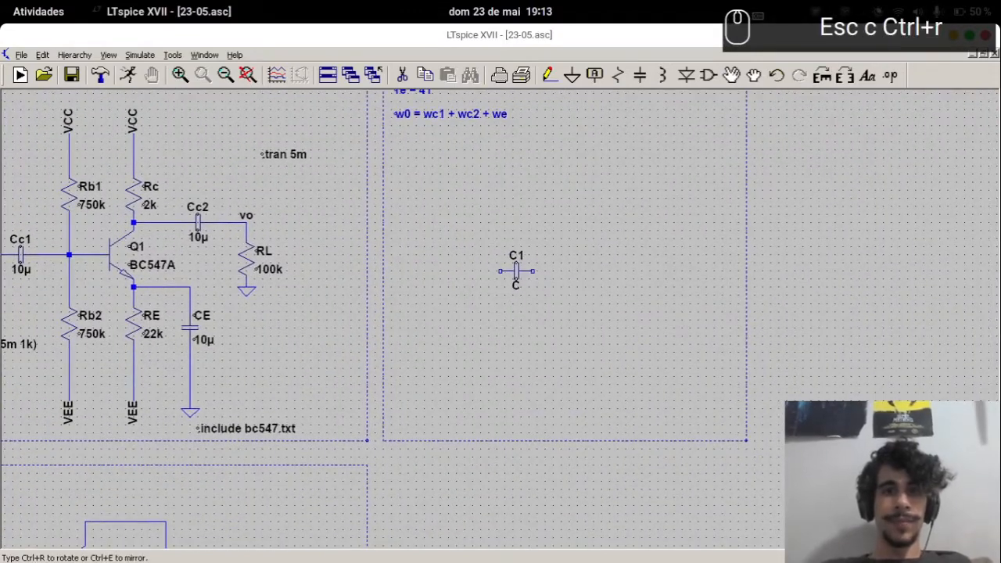
left_click(518, 272)
key("Escape")
key("r")
left_click(556, 300)
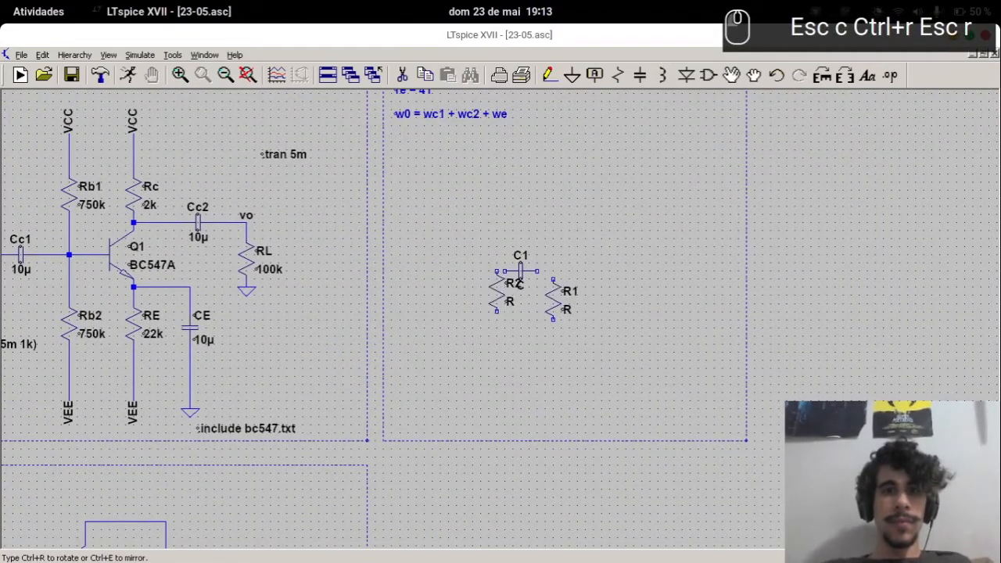
left_click(473, 275)
key("Escape")
Wire the capacitor and the two resistors in the P3 Cálculos box into a closed loop
key("F3")
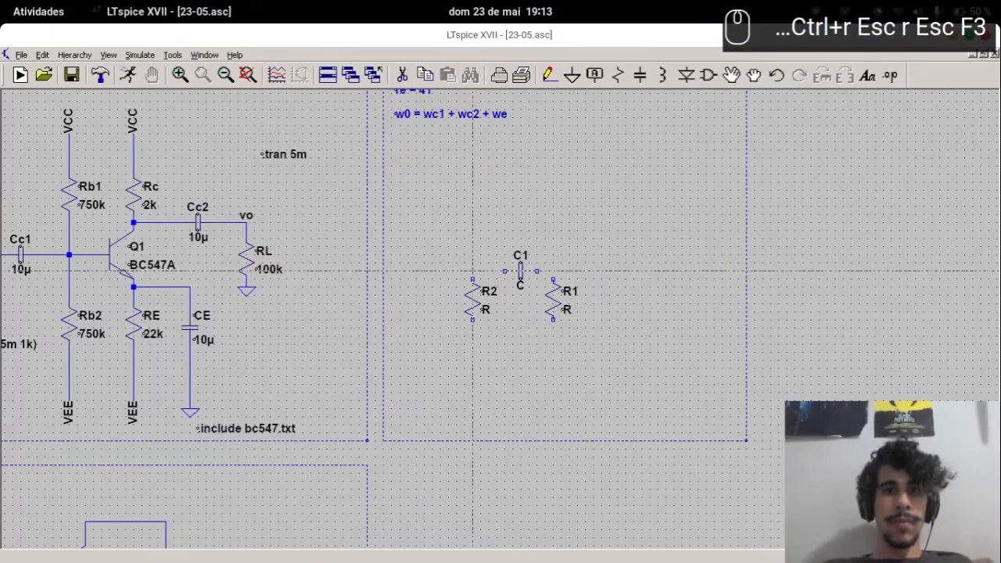
left_click(472, 272)
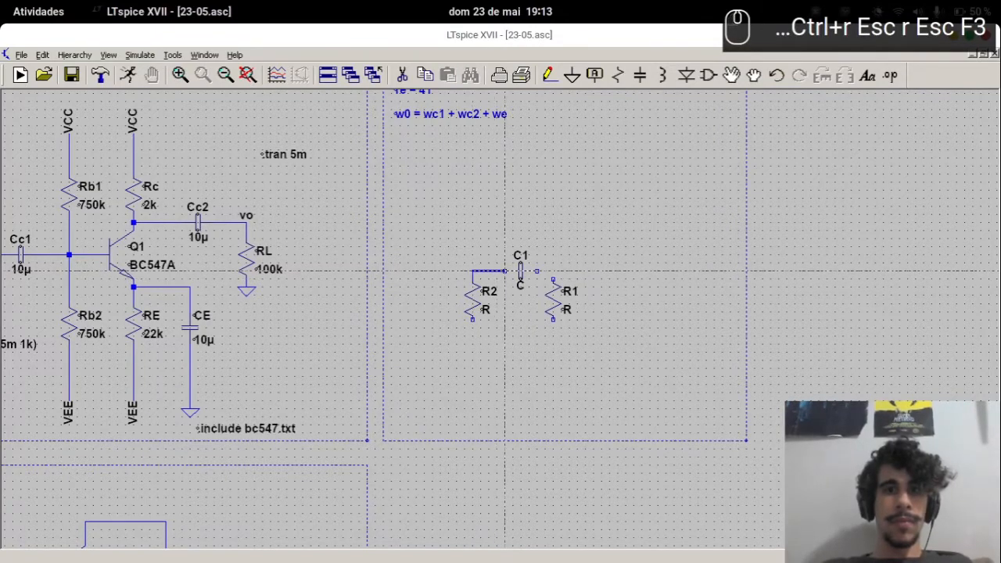
left_click(504, 271)
left_click(472, 327)
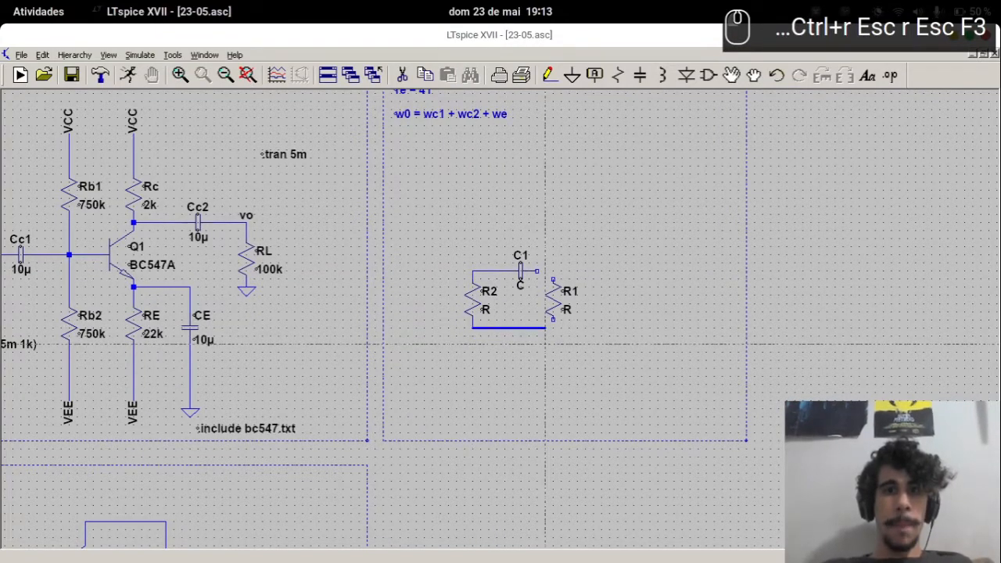
left_click(553, 327)
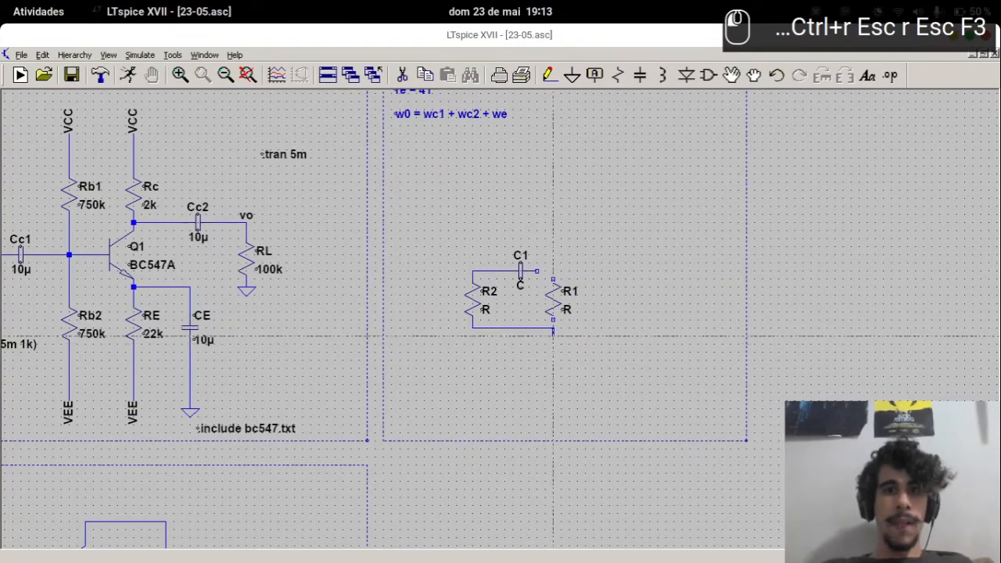
left_click(553, 280)
left_click(537, 272)
key("Escape")
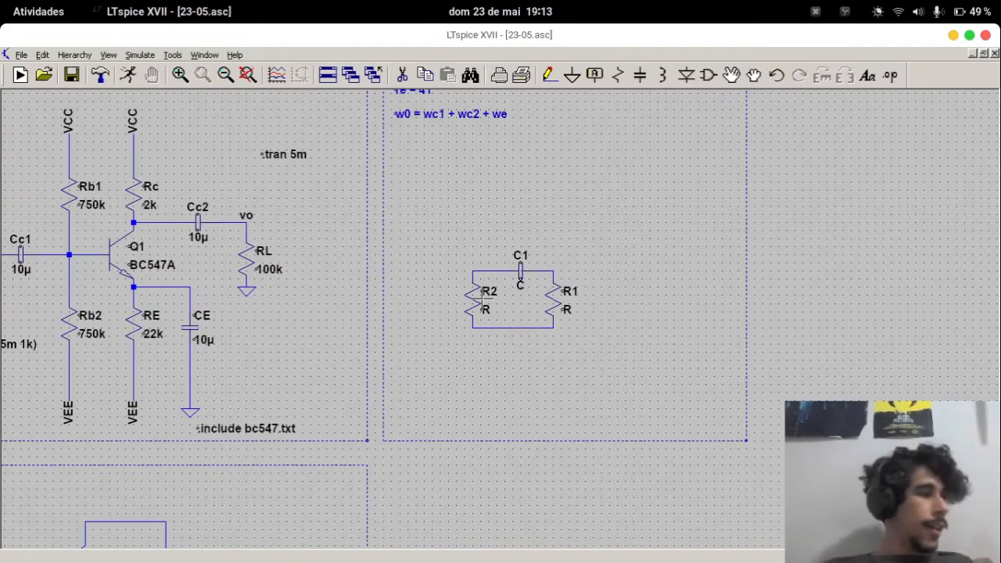
Delete the whole resistor-capacitor loop from the P3 Cálculos box
key("Delete")
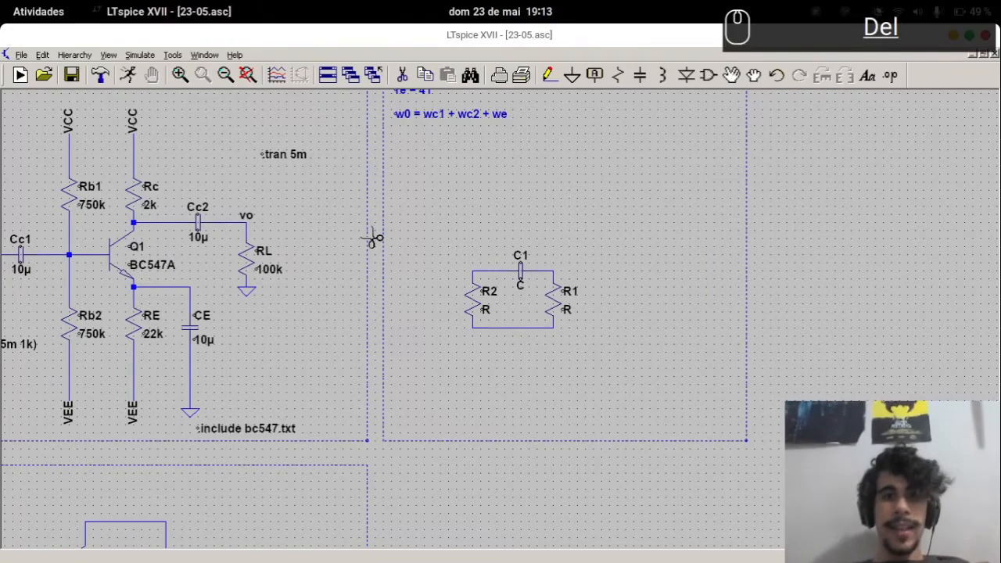
left_click_drag(434, 223, 602, 364)
key("Escape")
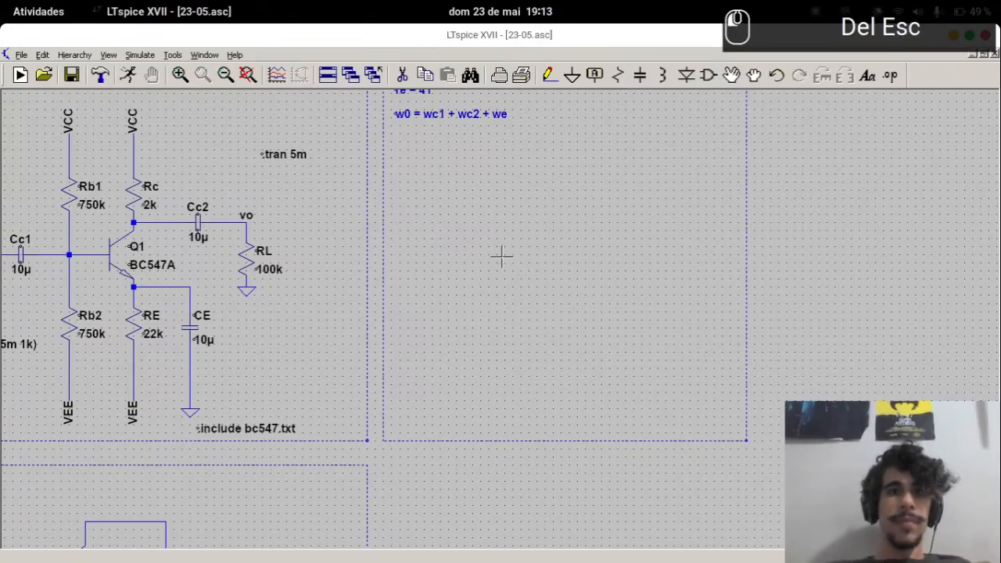
Place the comment "Rc2 = Rc + RL = 102k" under the w0 formula in the P3 Cálculos box and save the schematic
left_click_drag(498, 247, 534, 306)
type("tRc2 = Rc")
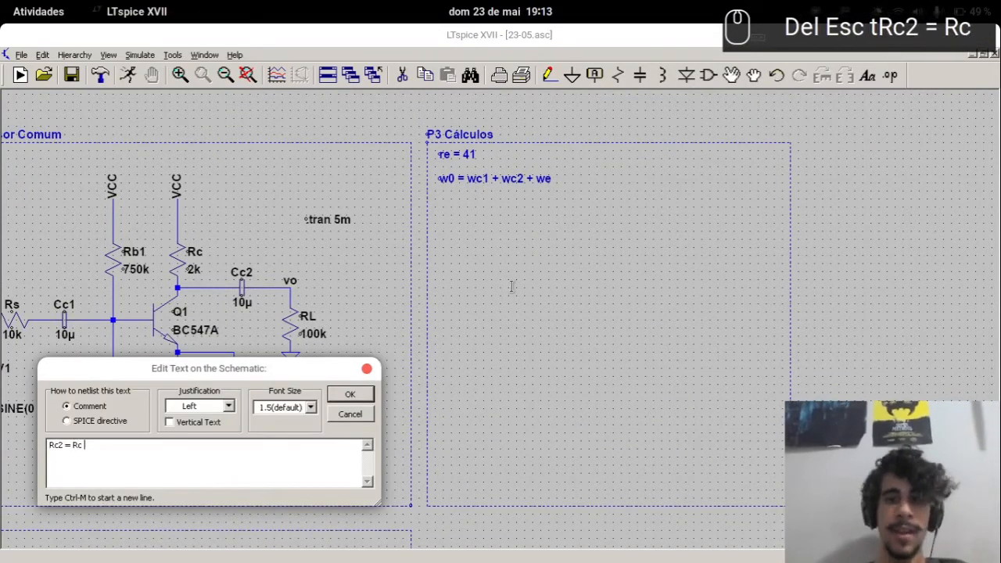
type(" + RL = ")
type("102k")
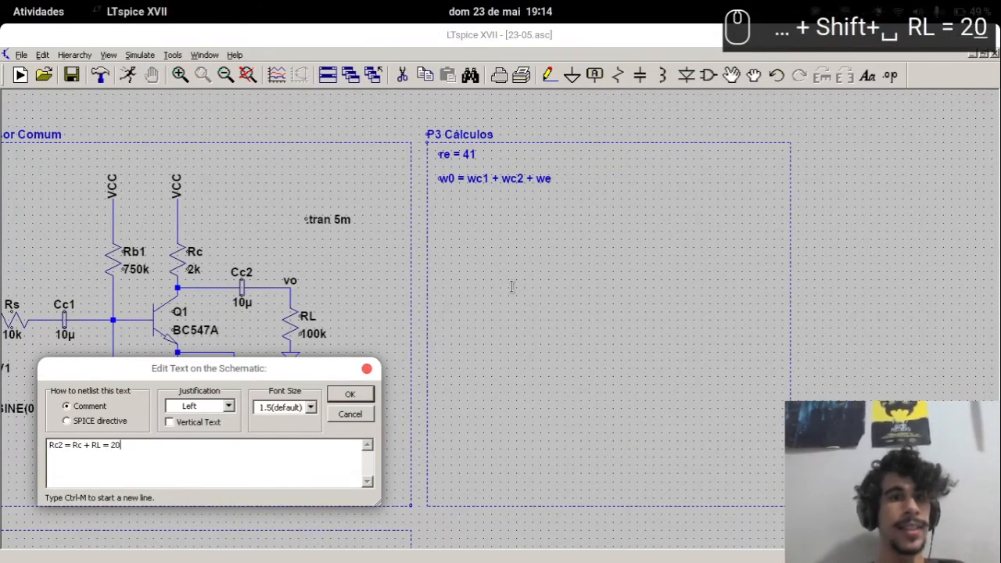
key("Return")
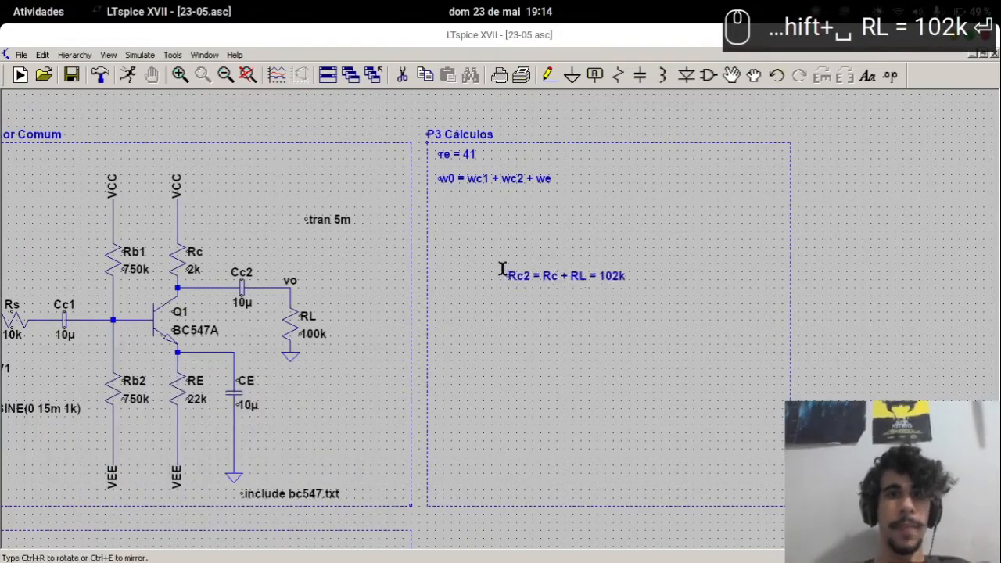
left_click(437, 202)
left_click(438, 201)
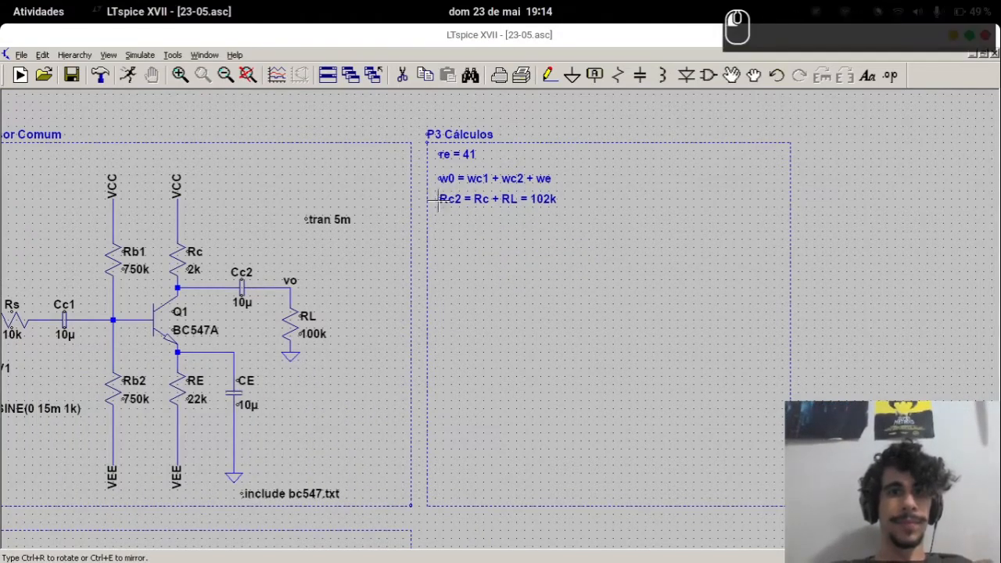
key("Escape")
key("ctrl+s")
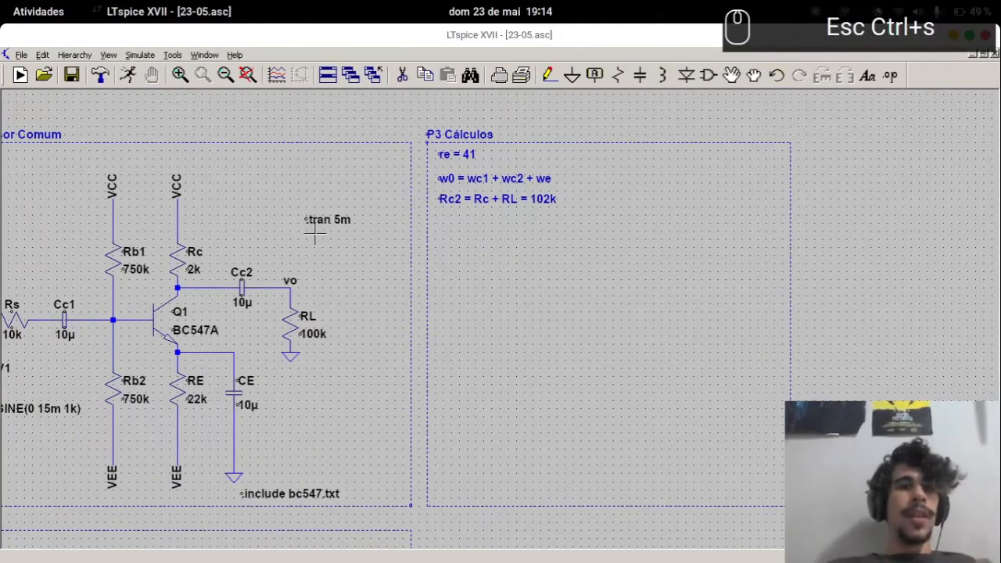
Place a voltage source in the empty area below the P3 Cálculos box
left_click_drag(315, 234, 443, 201)
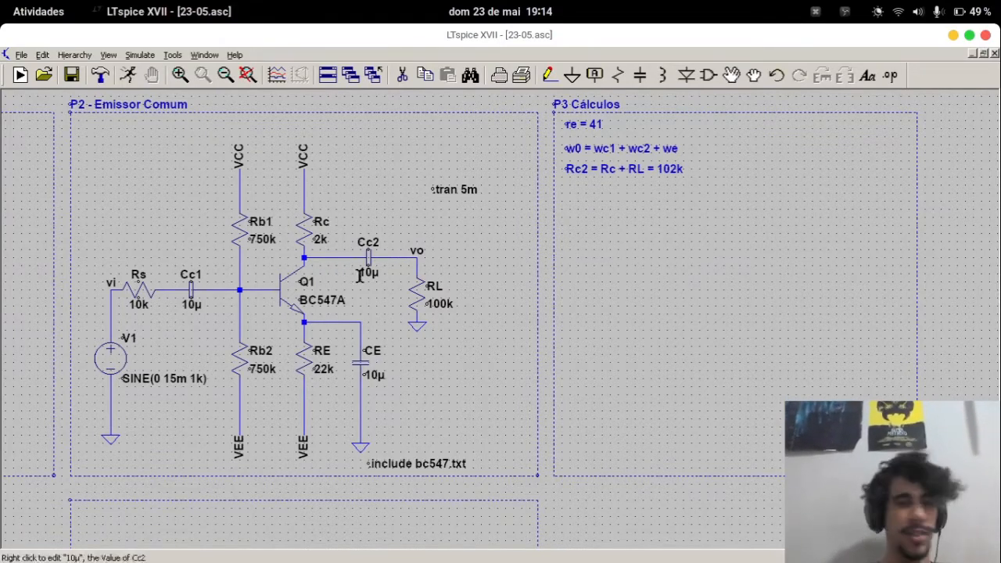
left_click_drag(677, 331, 484, 125)
key("v")
key("Escape")
key("v")
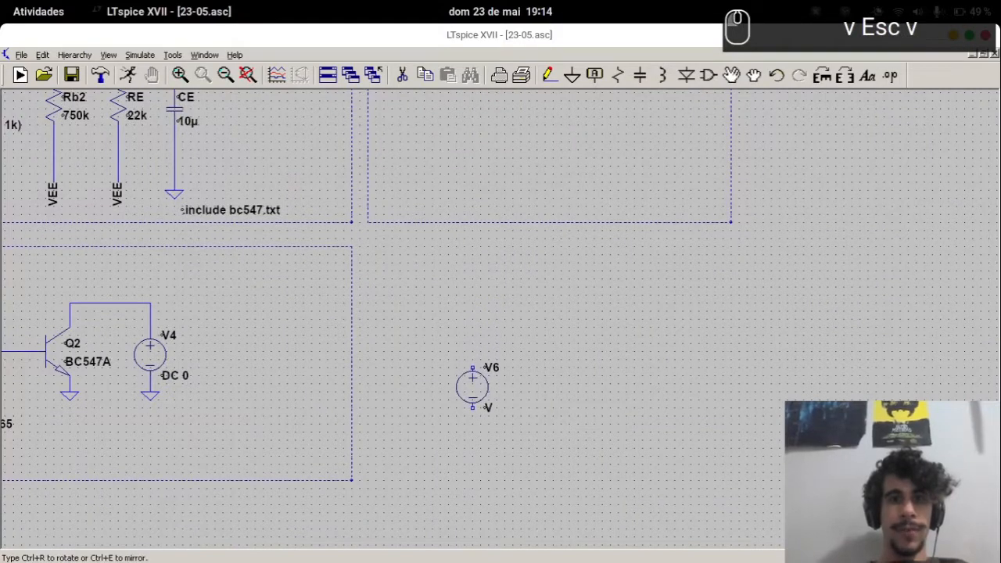
left_click(472, 388)
key("Escape")
Add a horizontal resistor above the new source and a vertical resistor further right for the equivalent input circuit
key("r")
key("ctrl+r")
left_click(541, 336)
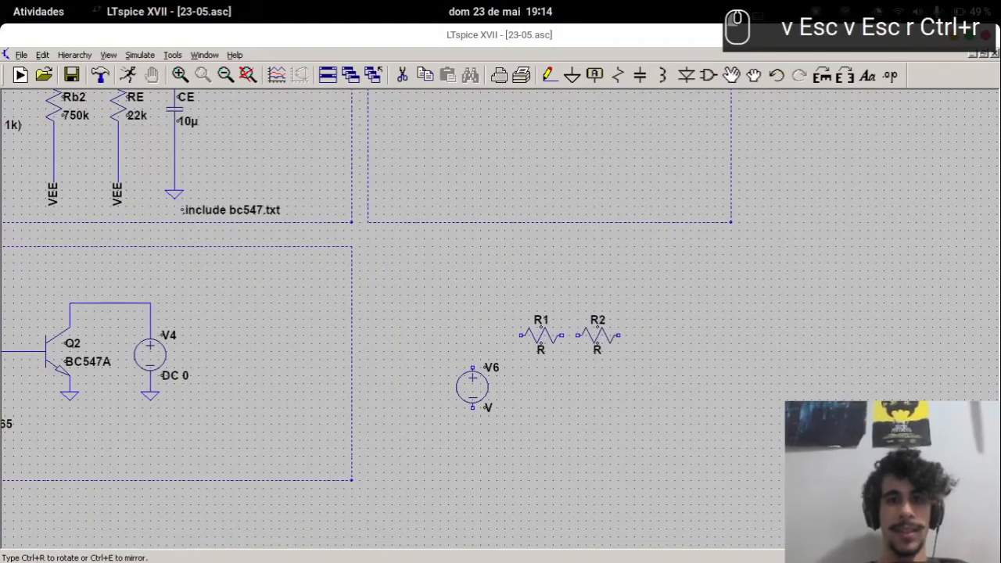
key("ctrl+r")
key("Escape")
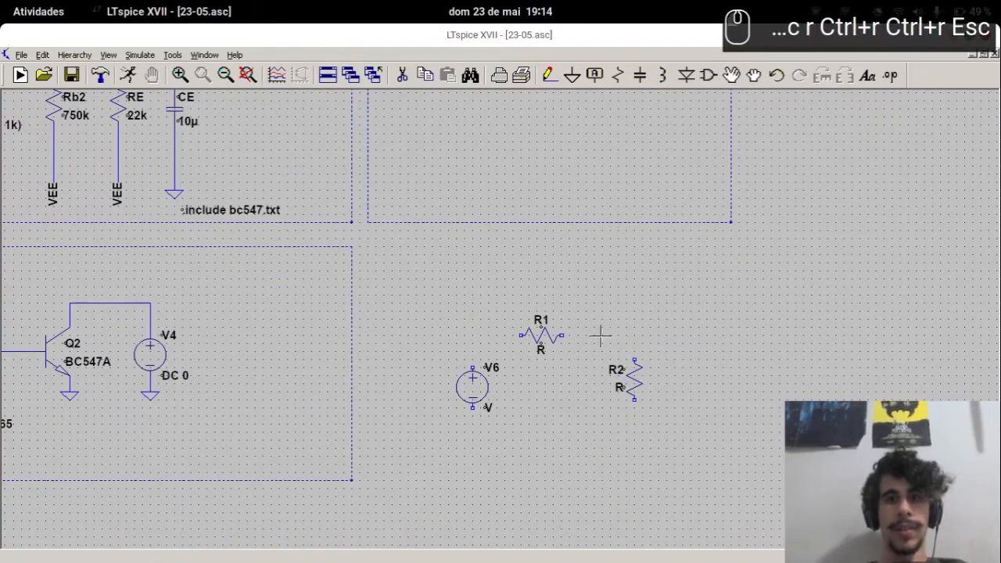
Place a horizontal capacitor after the series resistor R1 and a second vertical resistor to the right of R2
key("c")
key("ctrl+r")
left_click(602, 335)
key("Escape")
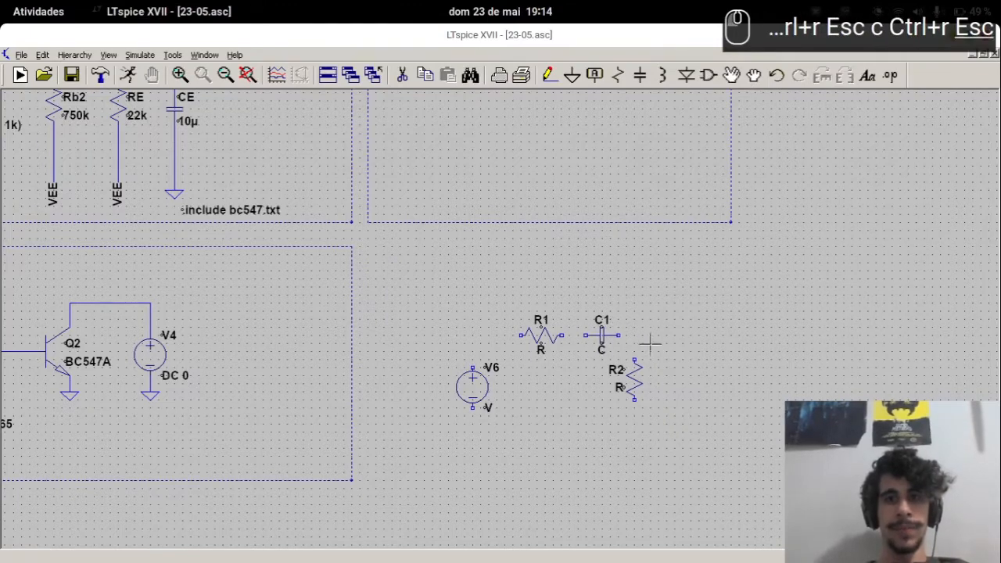
key("r")
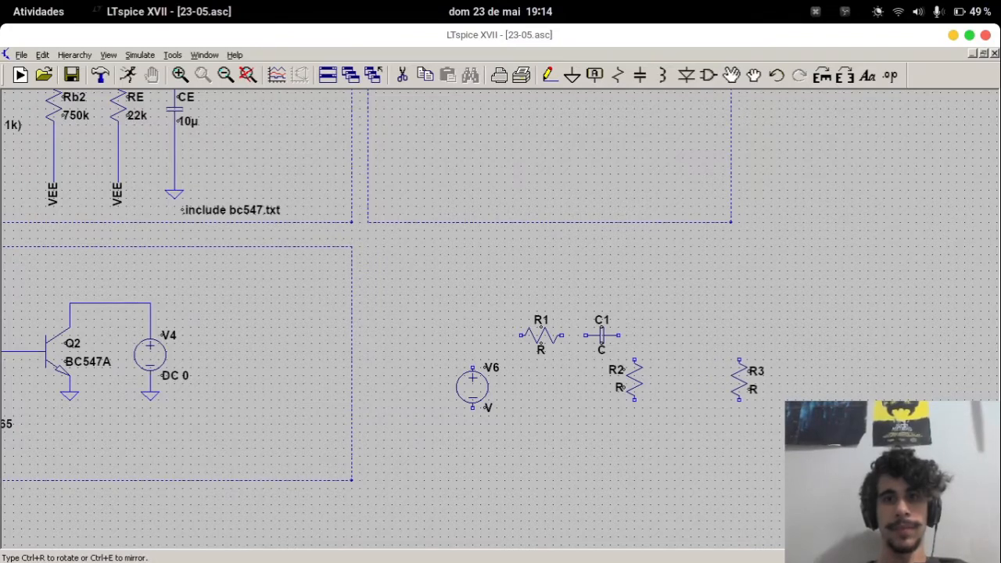
left_click(707, 380)
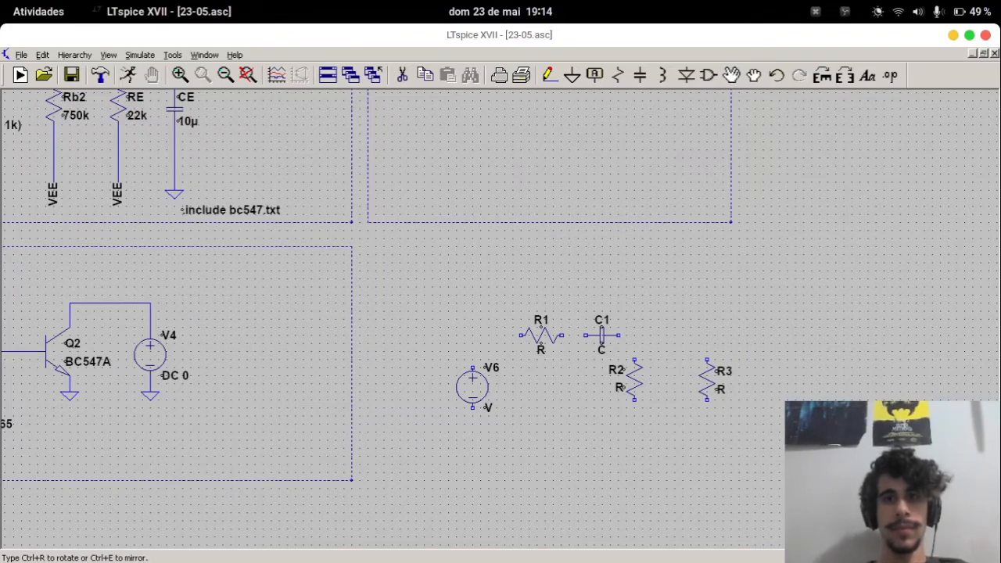
key("Escape")
Ground source V6 and wire it through R1 and C1 to the upper ends of R2 and R3
key("g")
left_click(472, 422)
key("Escape")
key("F3")
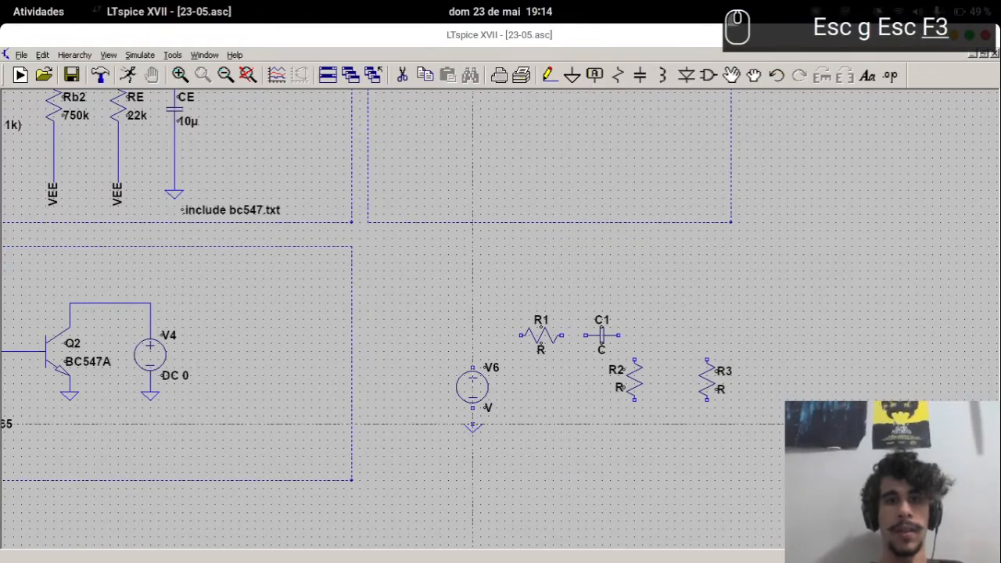
left_click(473, 366)
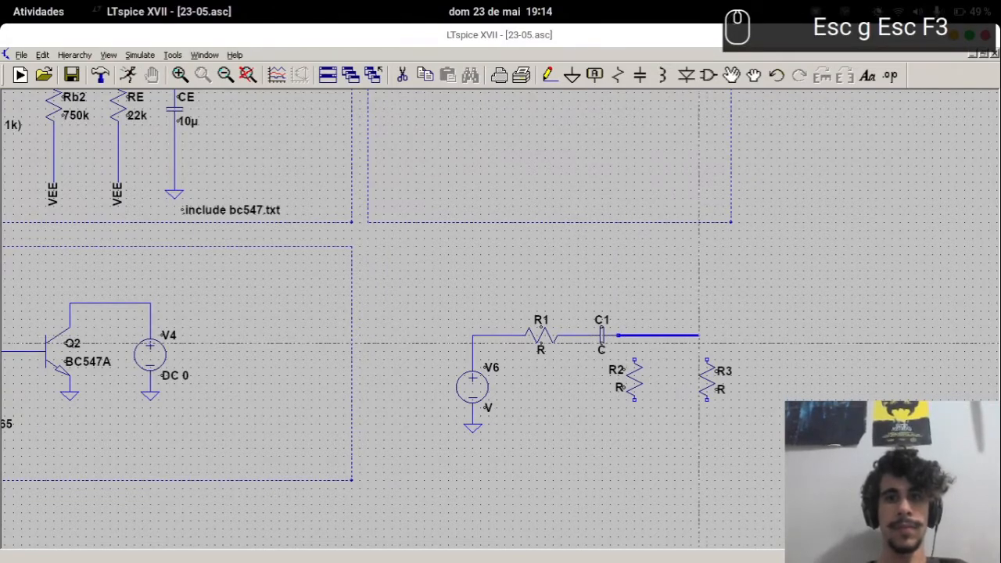
left_click(707, 361)
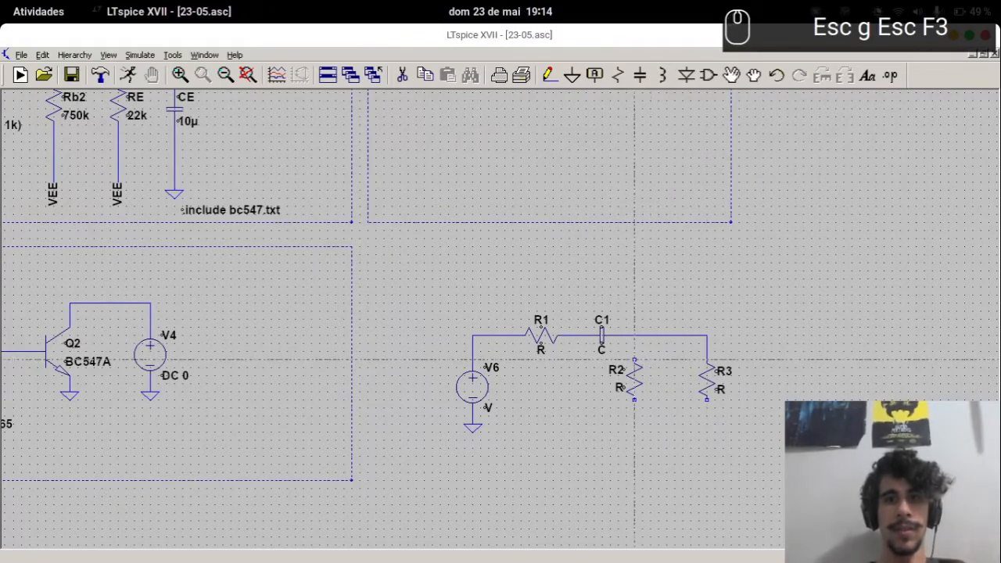
left_click(635, 360)
left_click(634, 335)
Place a ground symbol directly below R2 and wire it to the resistor's lower end
key("g")
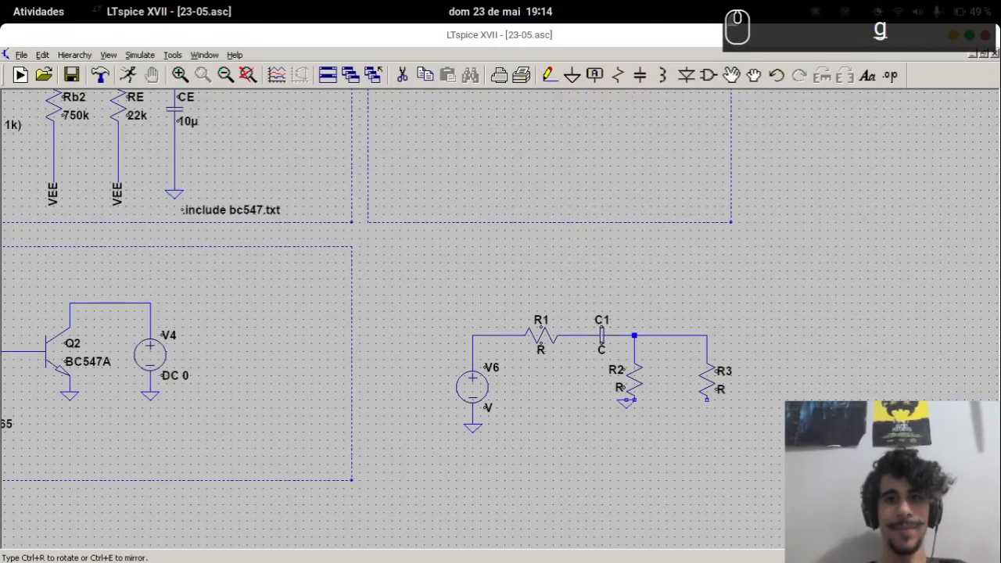
left_click(642, 427)
key("Escape")
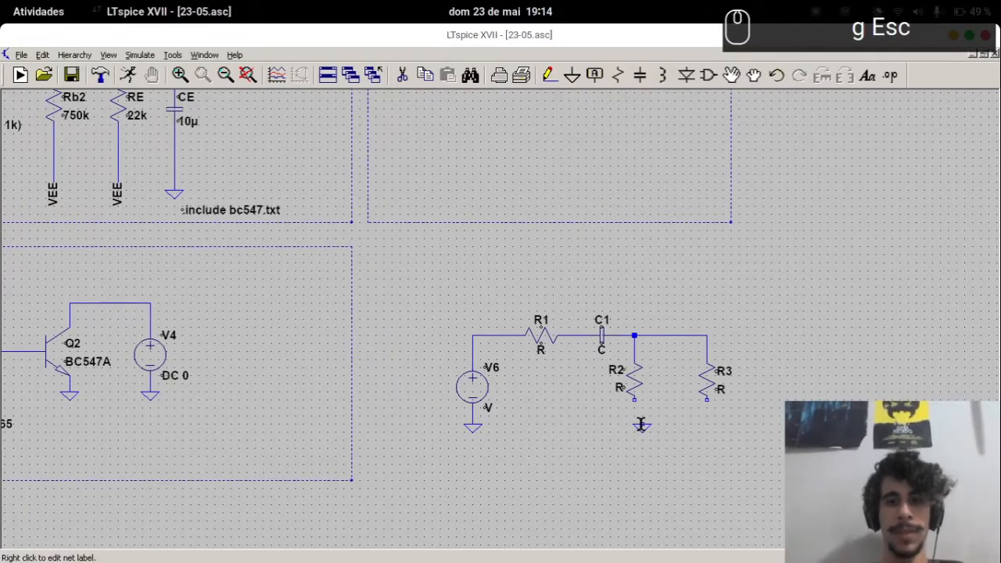
key("F7")
left_click(641, 425)
left_click(635, 424)
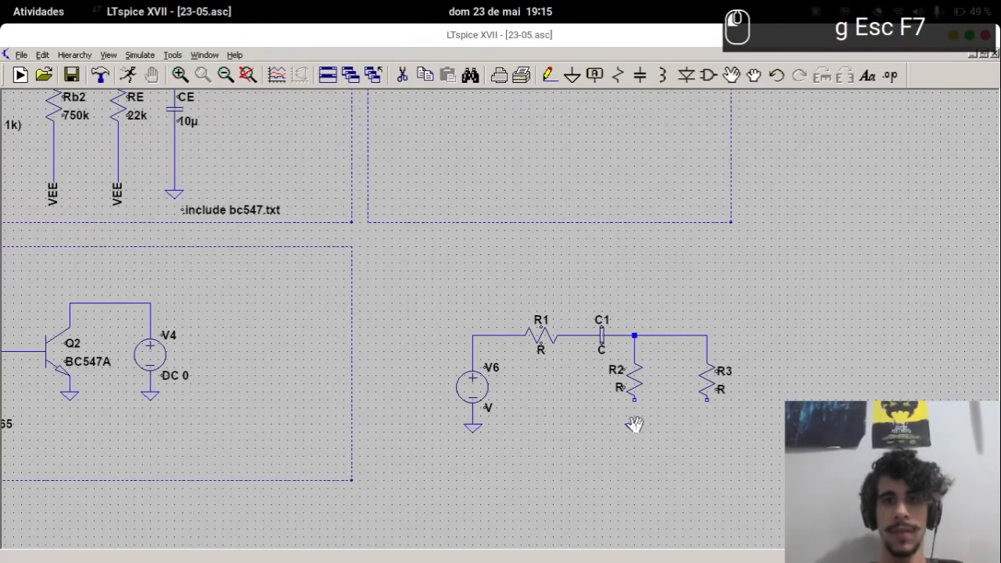
key("Escape")
key("F3")
left_click(634, 424)
left_click(634, 400)
key("Escape")
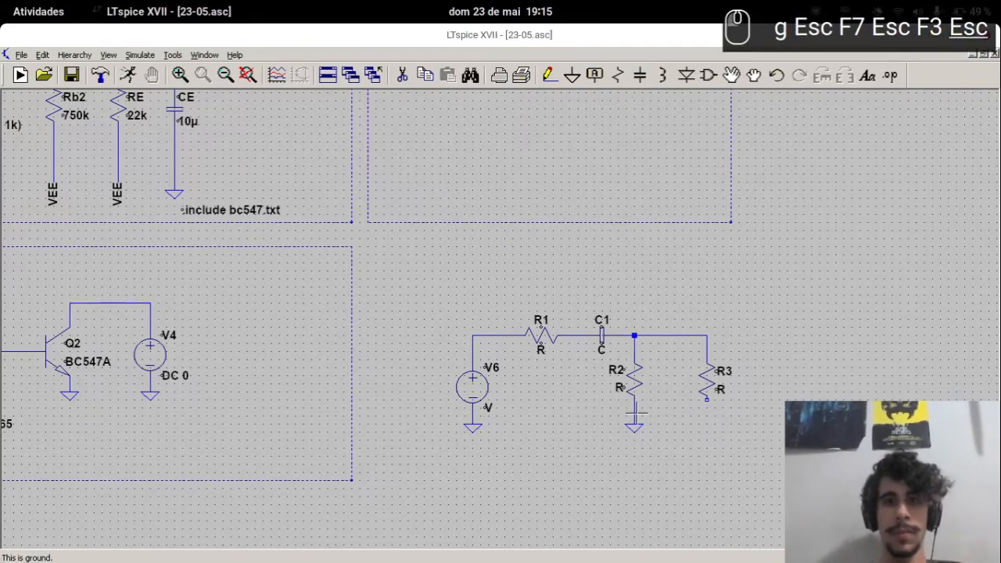
Duplicate the ground symbol of R2 below R3 and wire it to that resistor's lower end
key("F6")
key("F6")
left_click(634, 424)
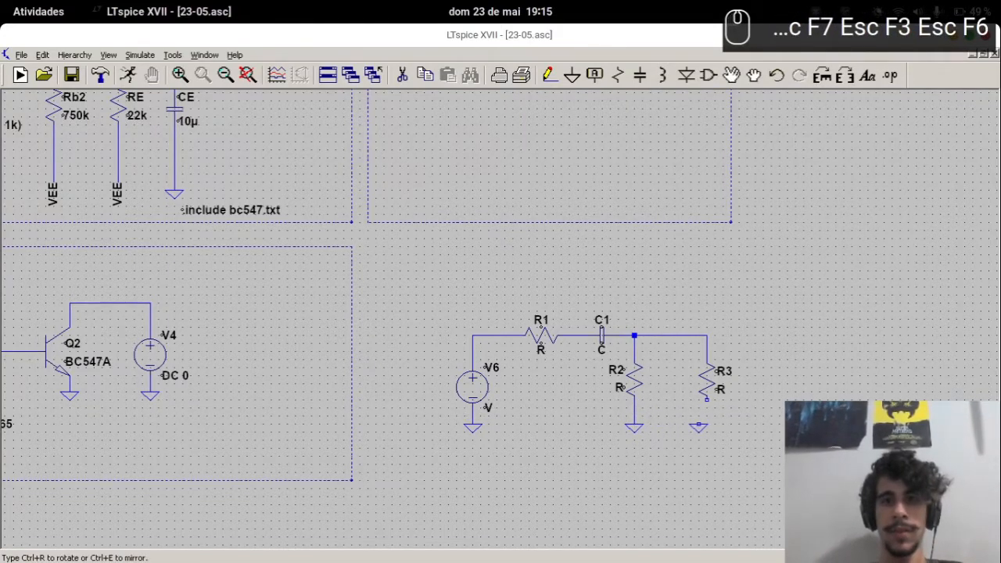
left_click(707, 426)
key("Escape")
key("F3")
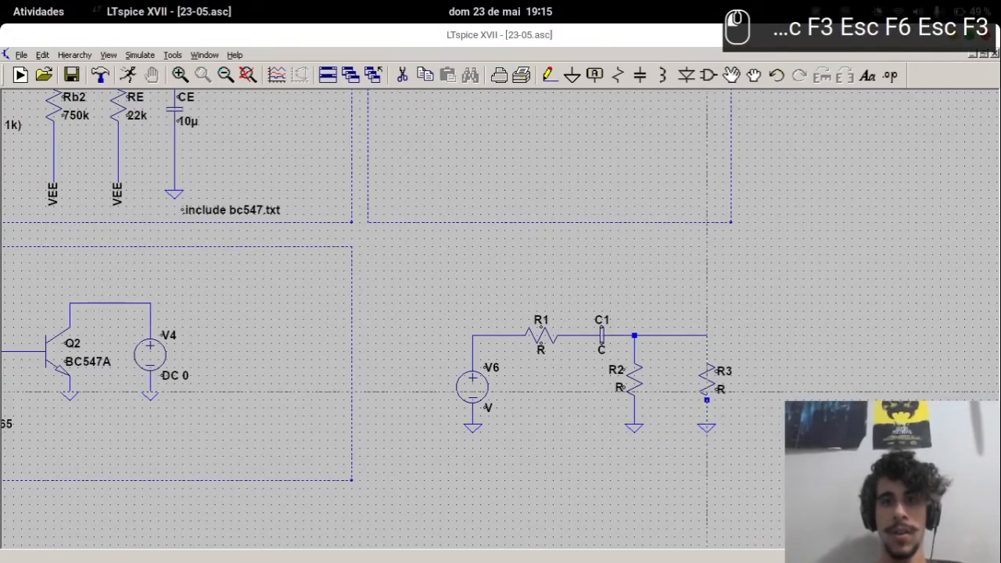
key("Escape")
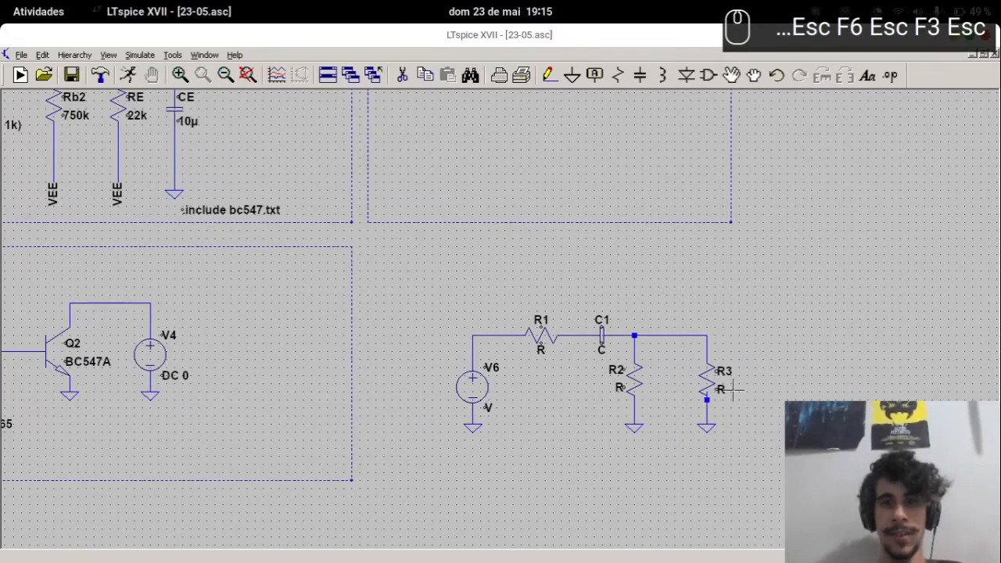
Rename resistor R3 as rp
right_click(721, 389)
key("Escape")
right_click(721, 372)
type("rp")
key("Return")
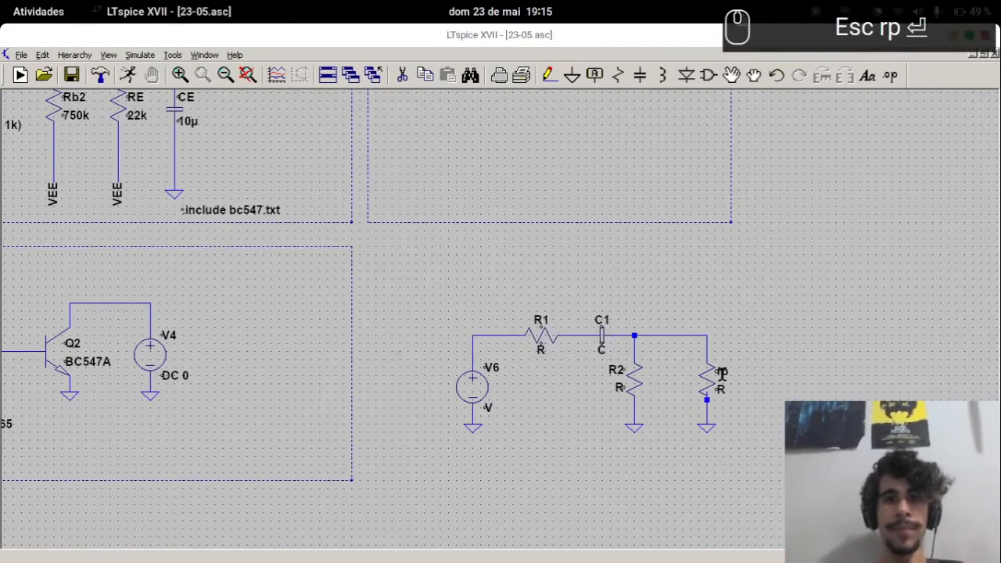
Rename resistor R2 as RB1//RB2
right_click(617, 370)
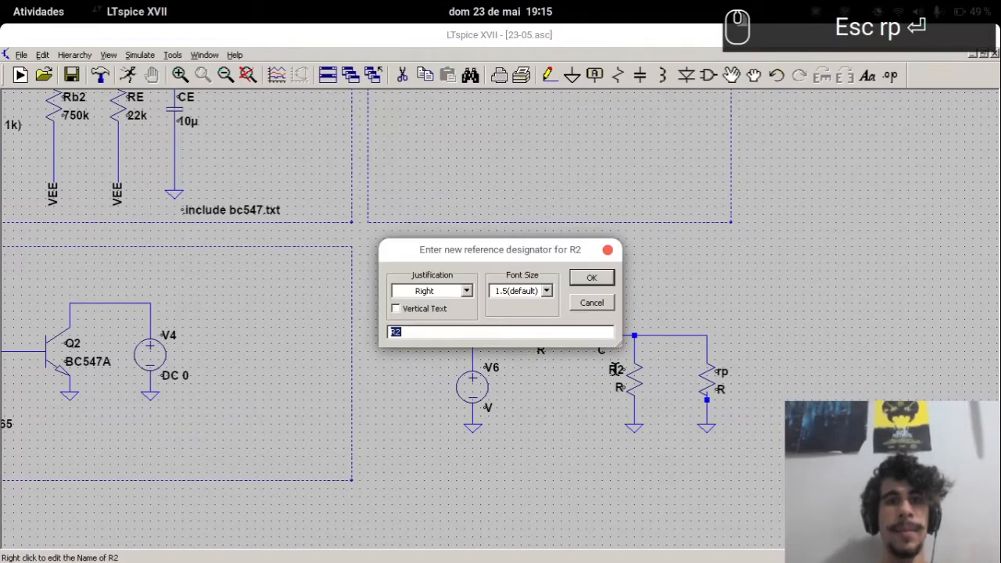
type("rb")
key("BackSpace")
key("BackSpace")
type("R")
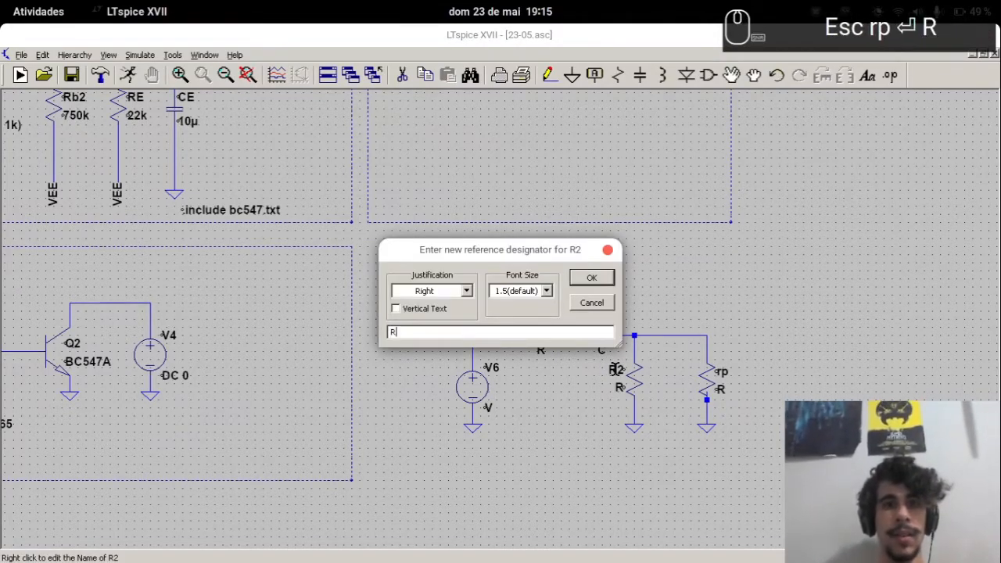
type("B1//RB2")
key("Return")
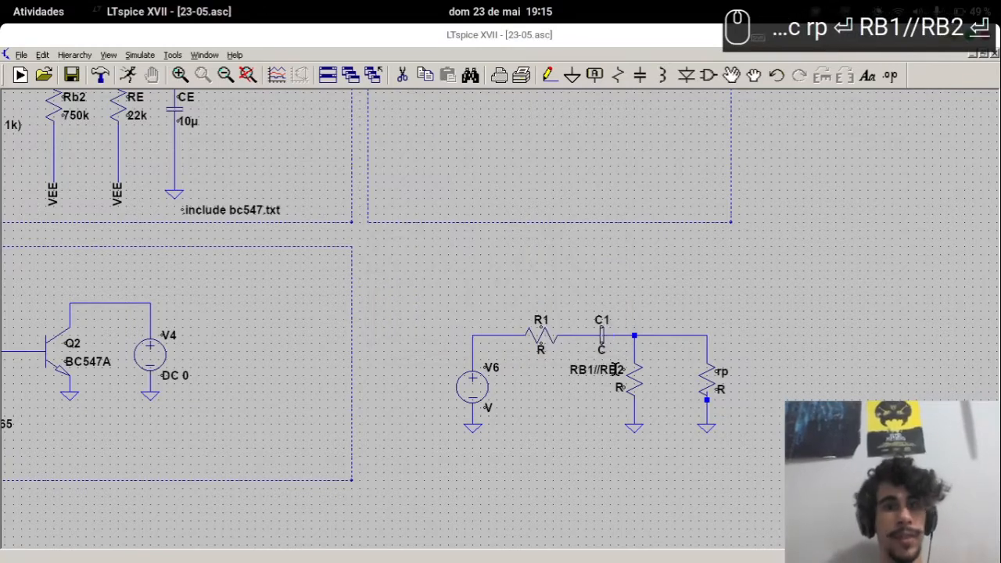
Rename capacitor C1 in the equivalent input circuit as Cc1
right_click(602, 327)
type("Cc1")
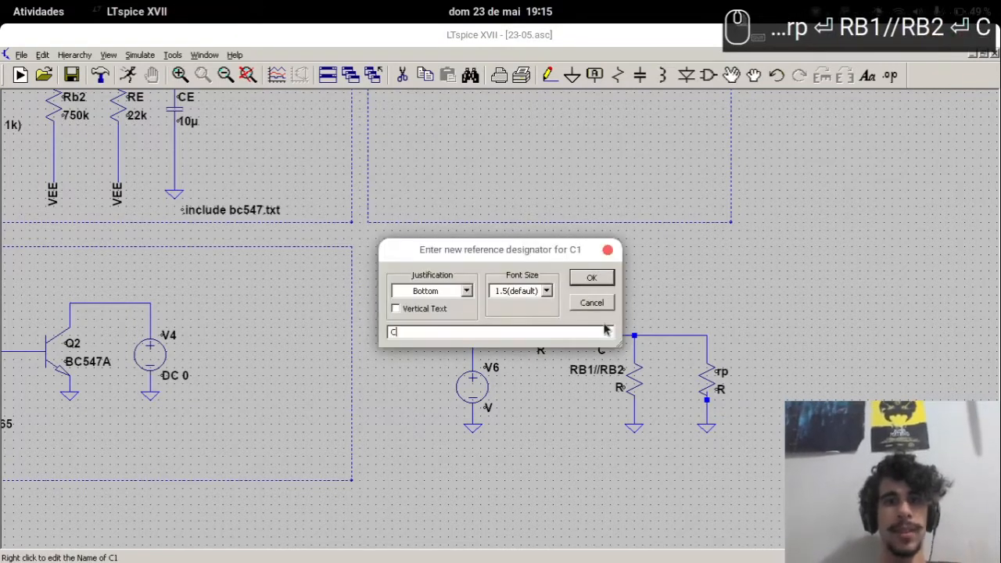
key("Return")
Rename resistor R1, in series with Cc1, as Rs
right_click(540, 313)
key("Escape")
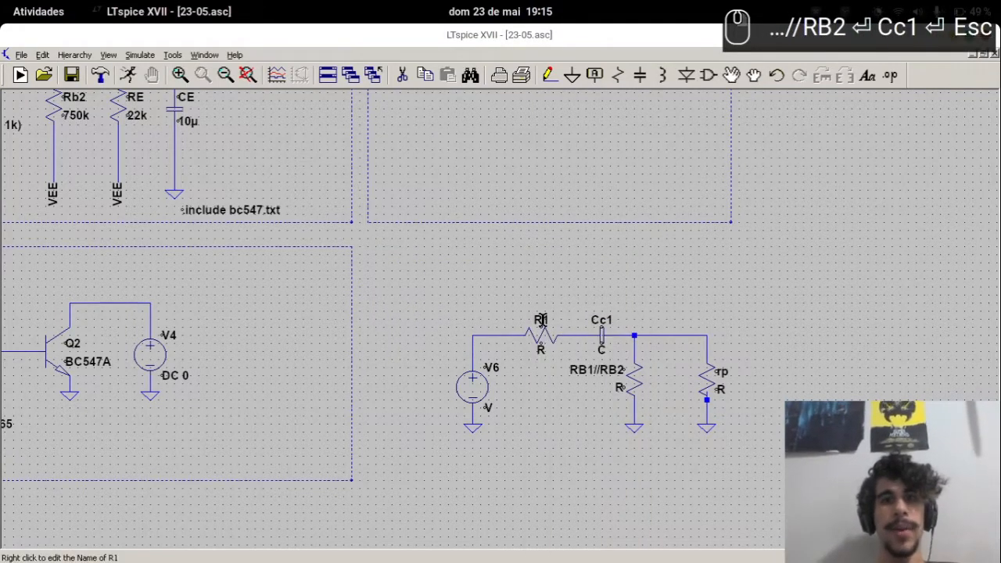
right_click(542, 319)
type("R2")
key("Return")
right_click(542, 320)
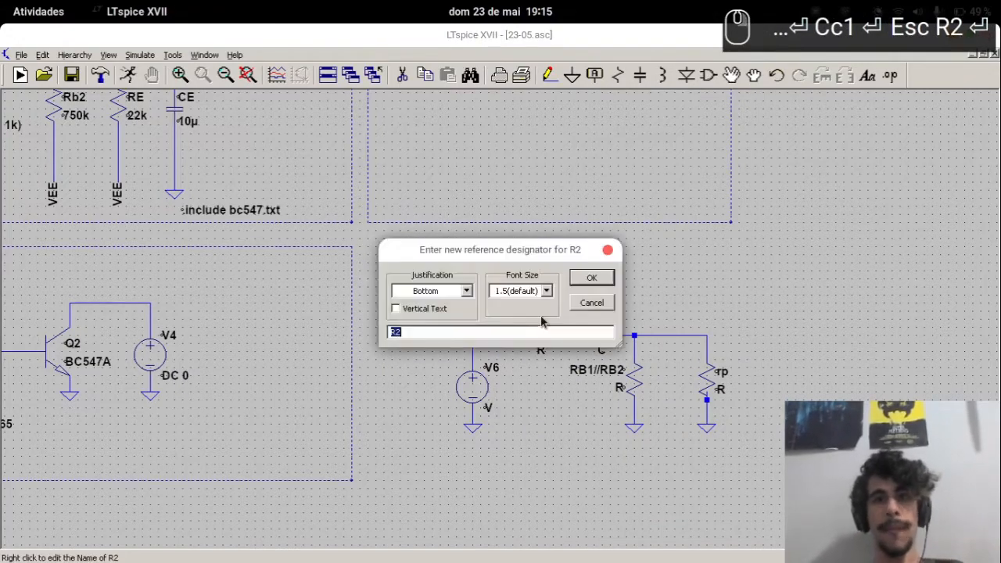
type("Rs")
key("Return")
Compare the equivalent input circuit with the original common-emitter amplifier schematic
left_click_drag(496, 274, 602, 331)
scroll(625, 330, "up", 1)
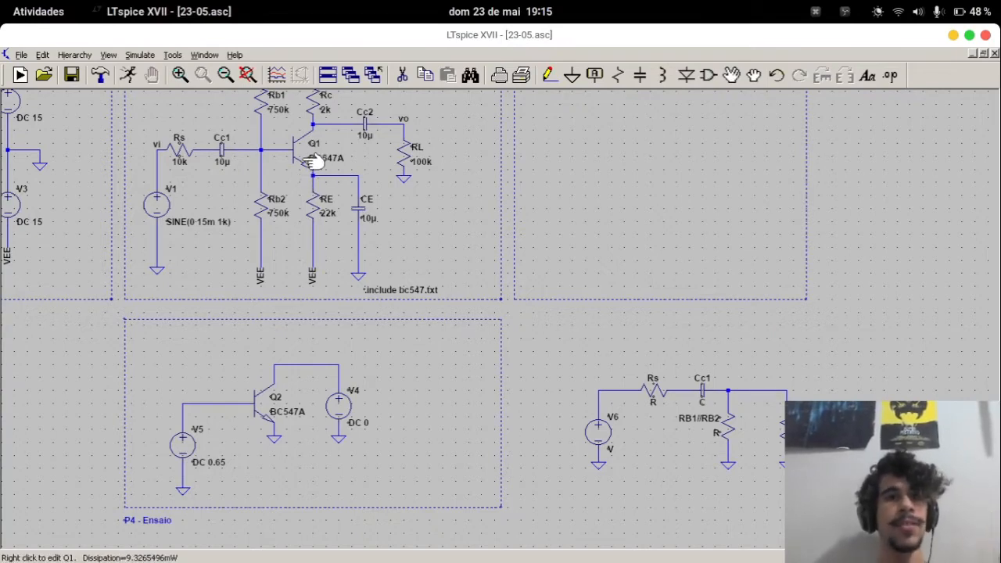
left_click_drag(851, 392, 787, 370)
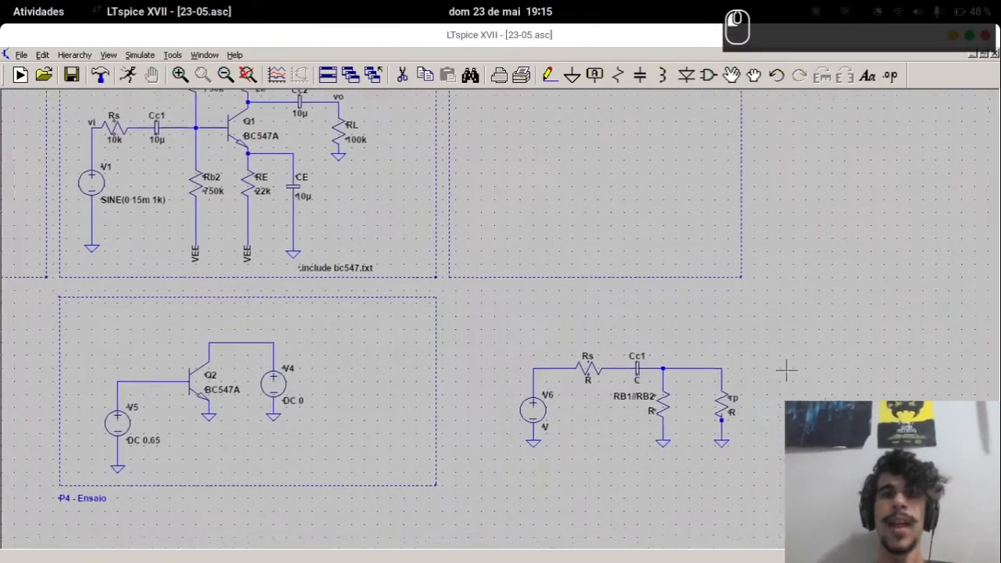
left_click_drag(697, 380, 643, 354)
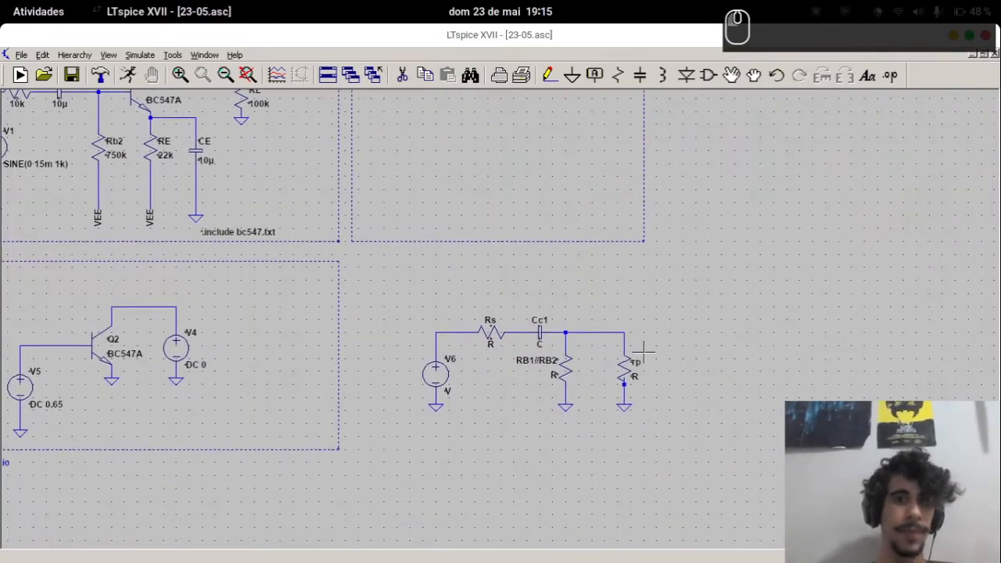
left_click_drag(520, 305, 532, 212)
scroll(487, 328, "up", 1)
scroll(487, 327, "up", 2)
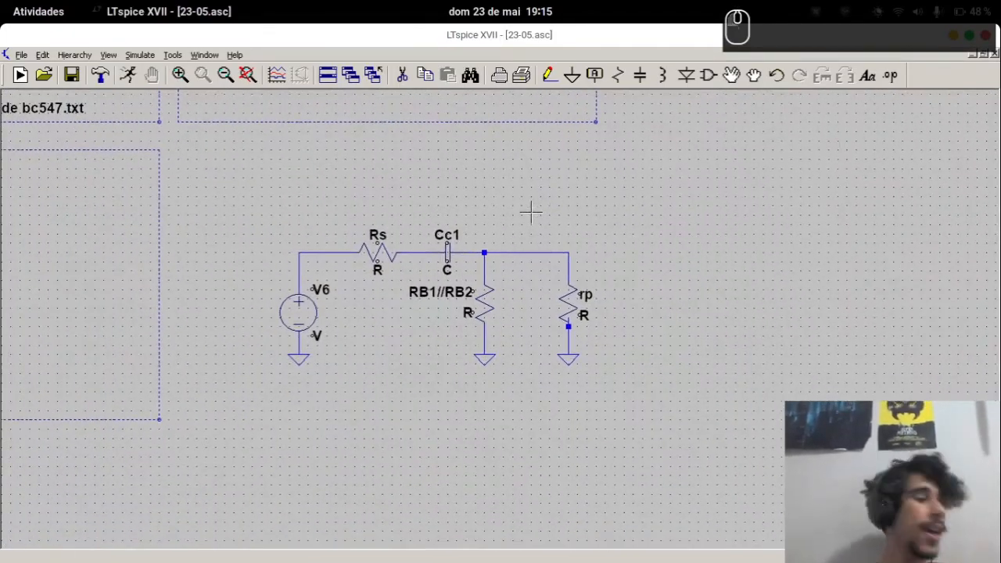
Add the comment "Rc1 = Rs + RB1//RB2//rp" directly below the Rc2 equation in the P3 Cálculos box
type("t")
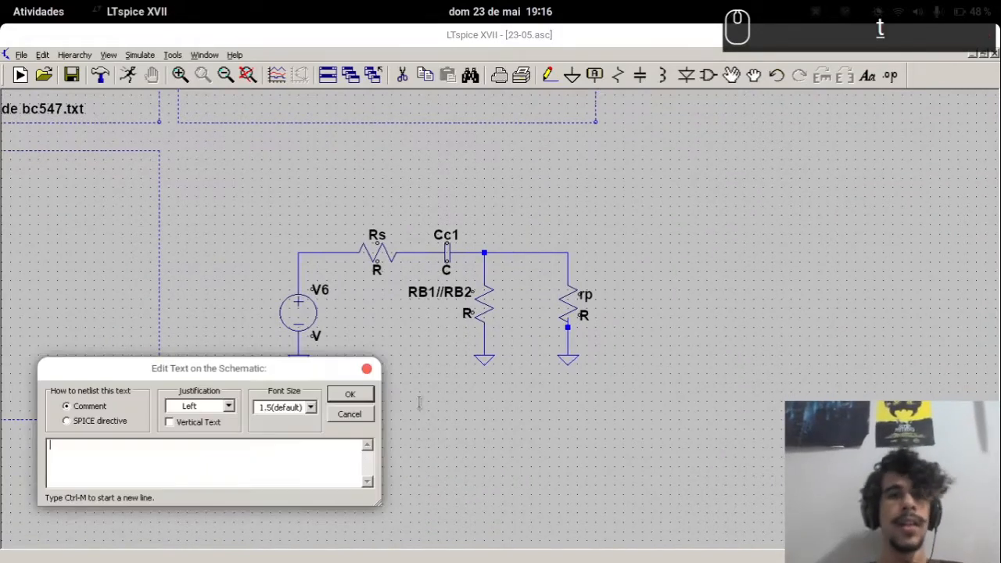
type("Rc1 =")
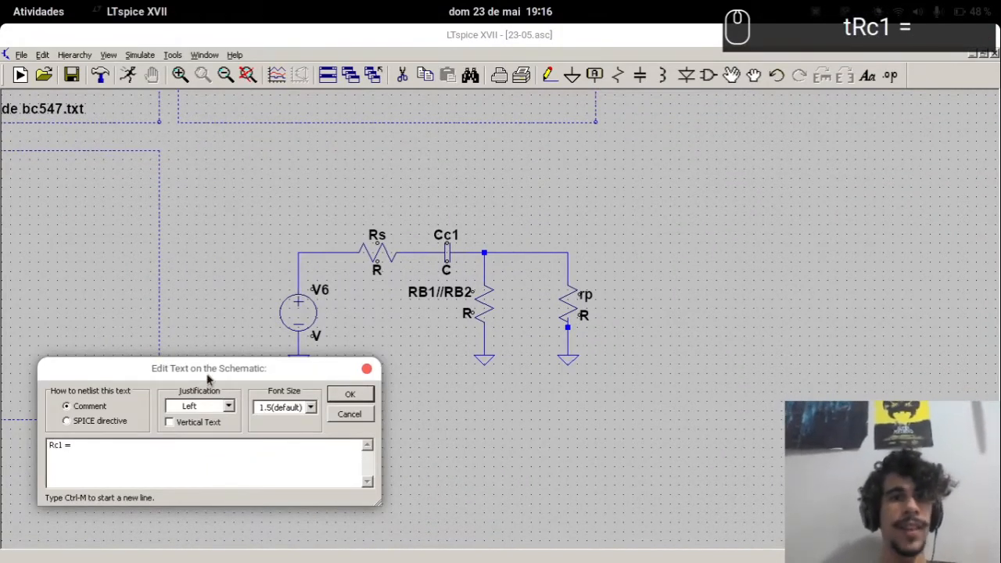
left_click_drag(208, 374, 329, 429)
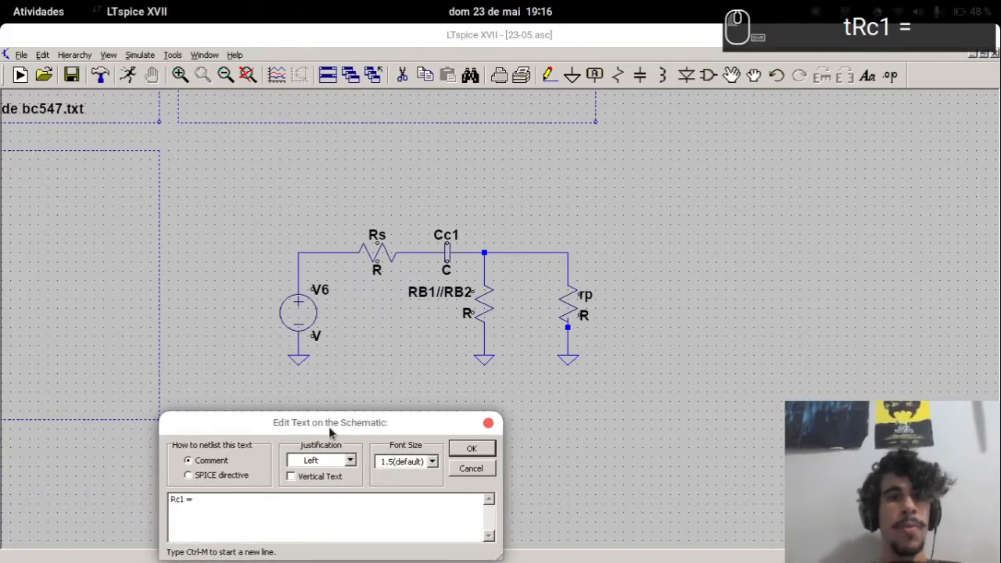
type("Rs")
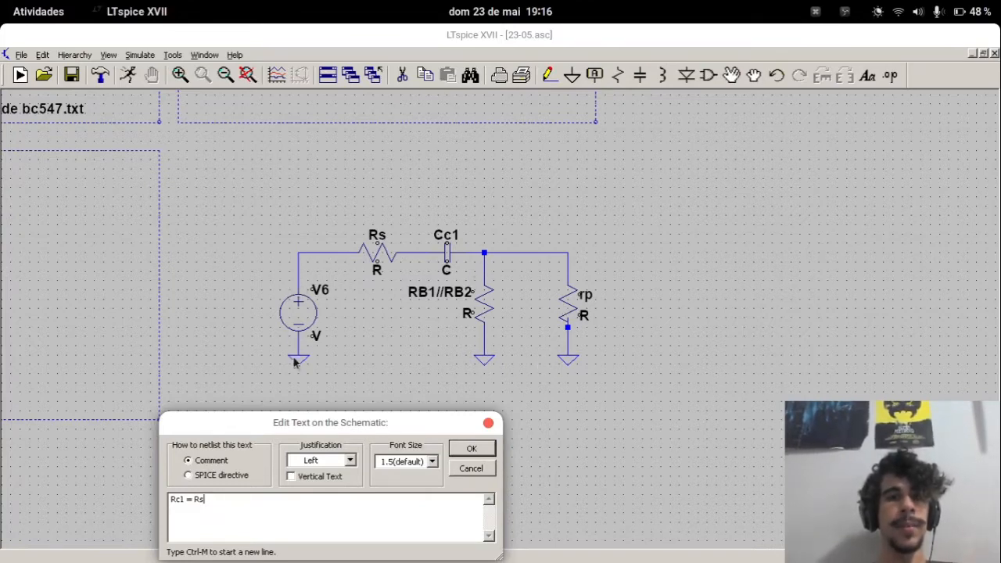
left_click(285, 499)
type("+")
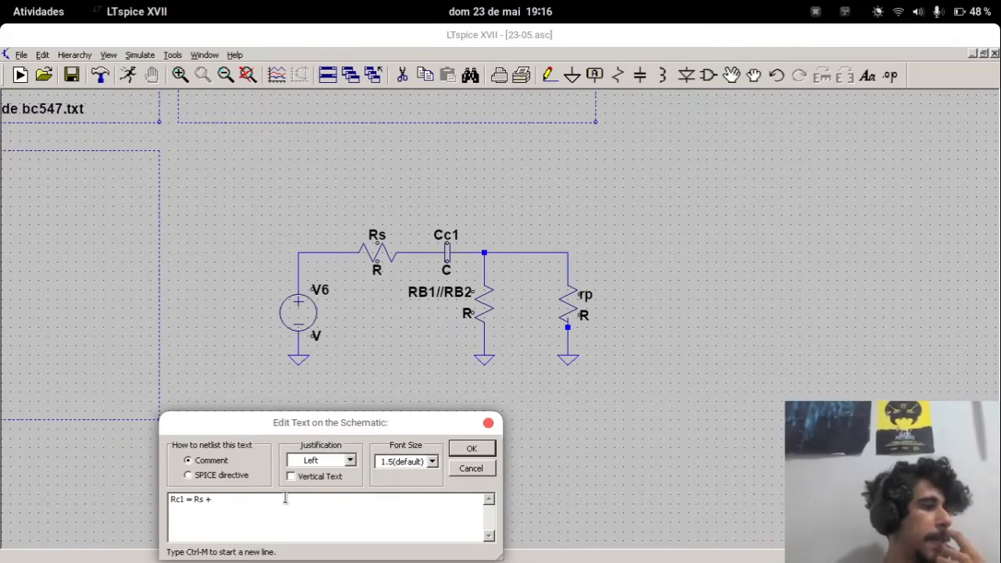
left_click(285, 498)
type("R")
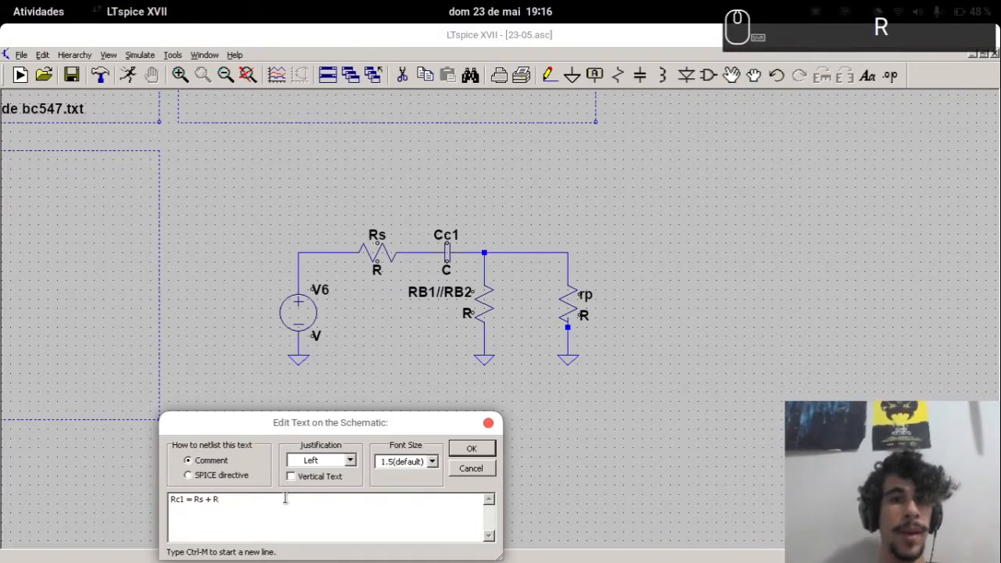
type("B1//RB")
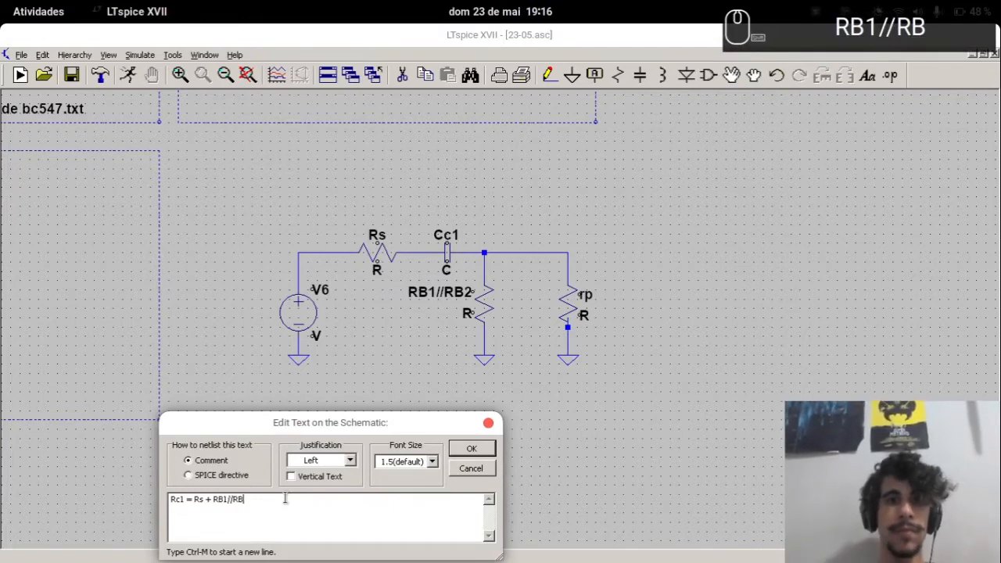
type("2//rp")
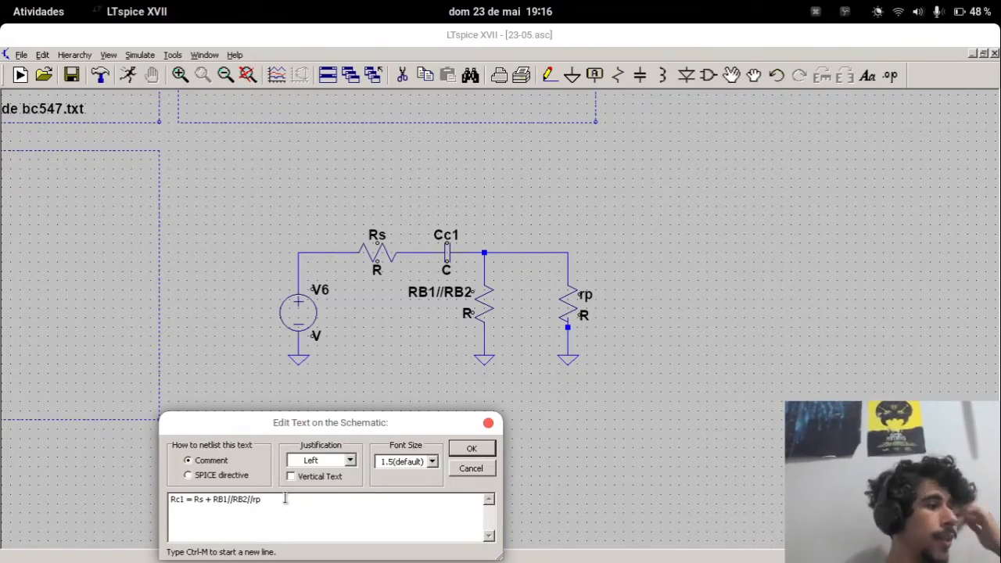
key("Return")
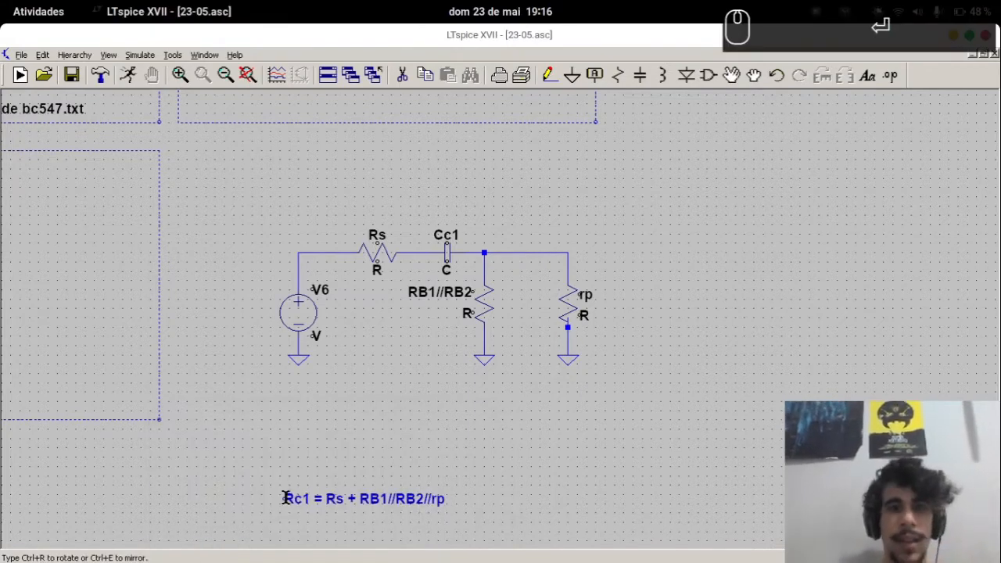
scroll(339, 301, "up", 1)
scroll(342, 303, "down", 5)
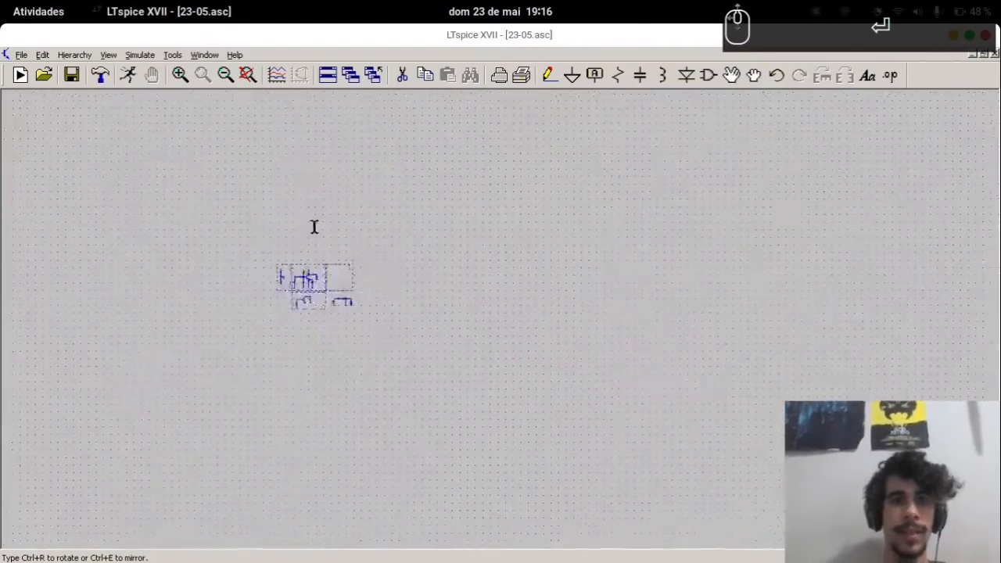
scroll(336, 290, "up", 5)
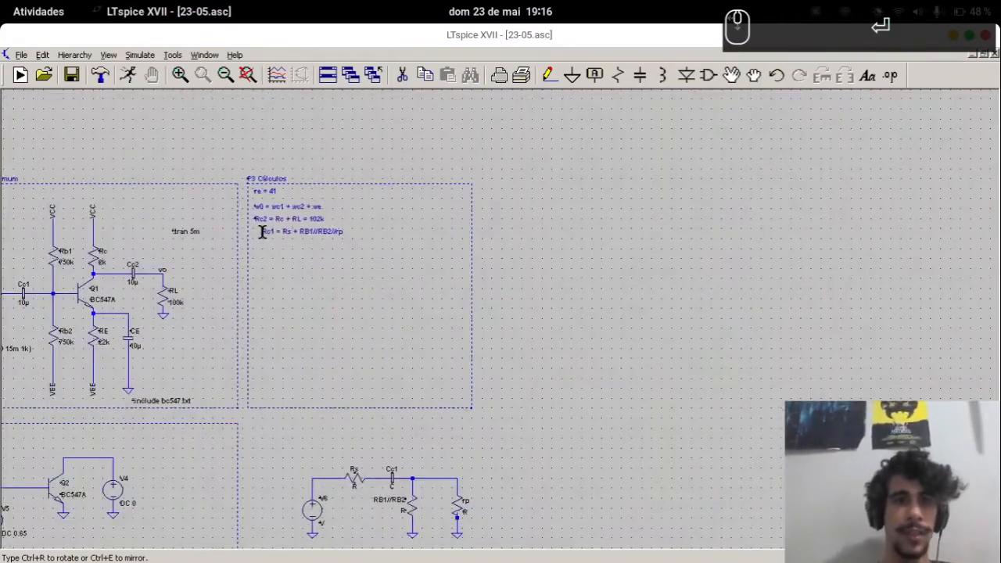
left_click(237, 233)
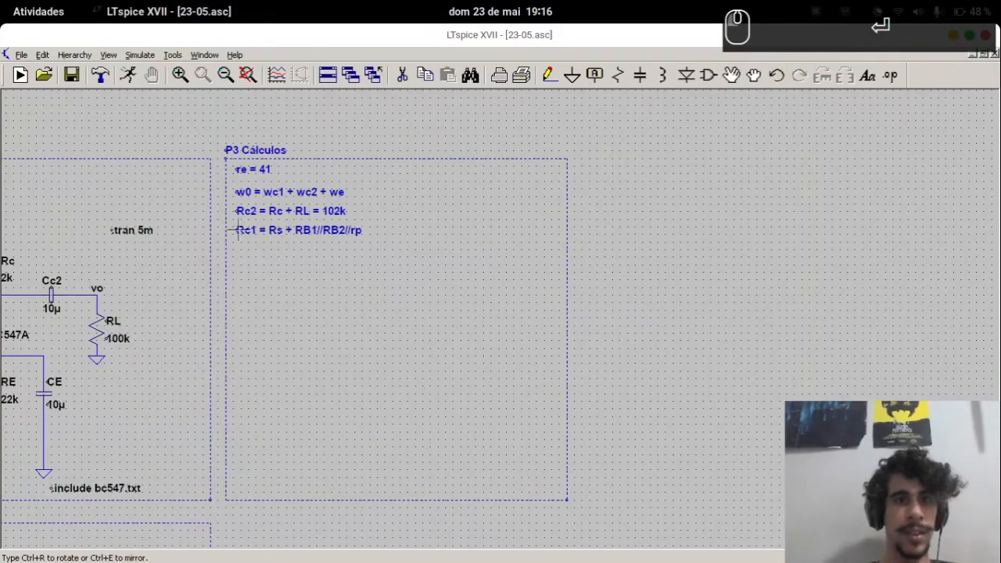
Switch to the terminal's Python session, calculate rp = re*210 and print rp
left_click_drag(383, 306, 557, 280)
key("alt+Tab")
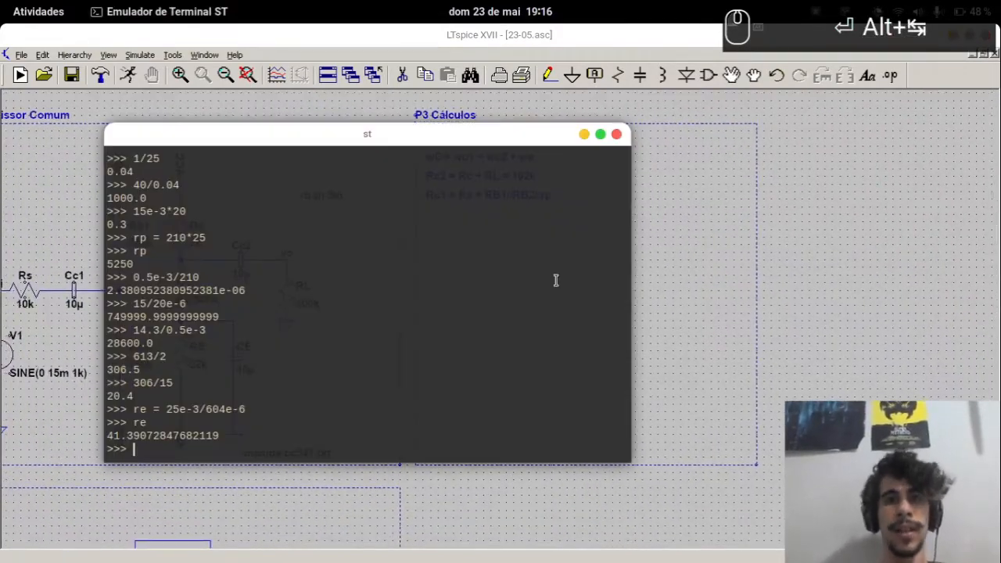
key("alt+Tab")
left_click_drag(519, 221, 550, 218)
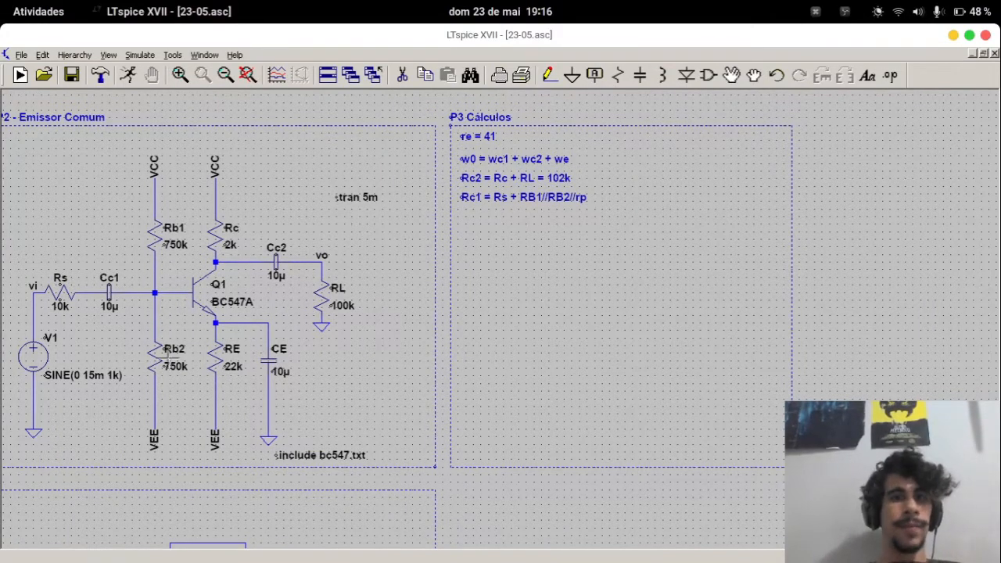
key("alt+Tab")
key("alt+Tab")
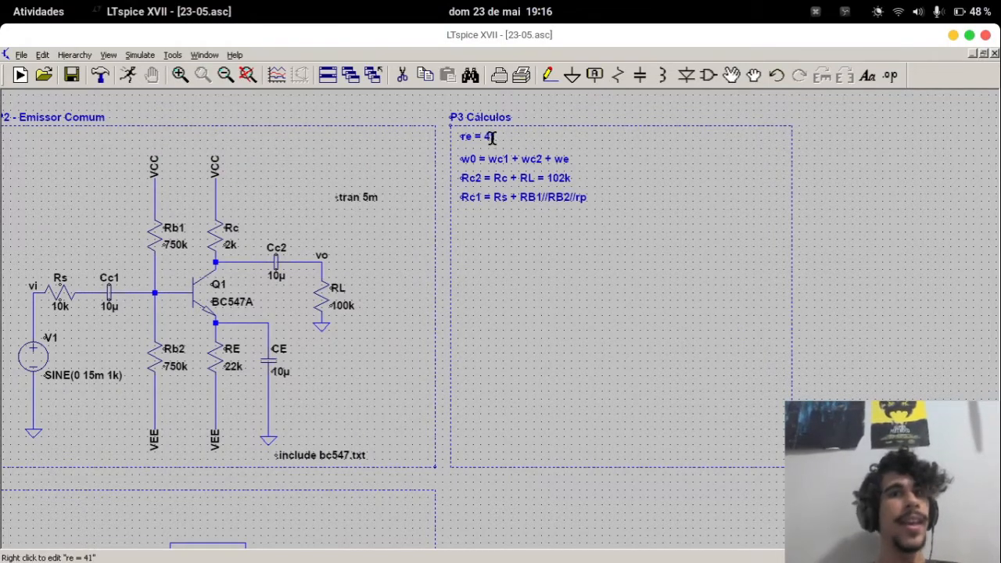
key("alt+Tab")
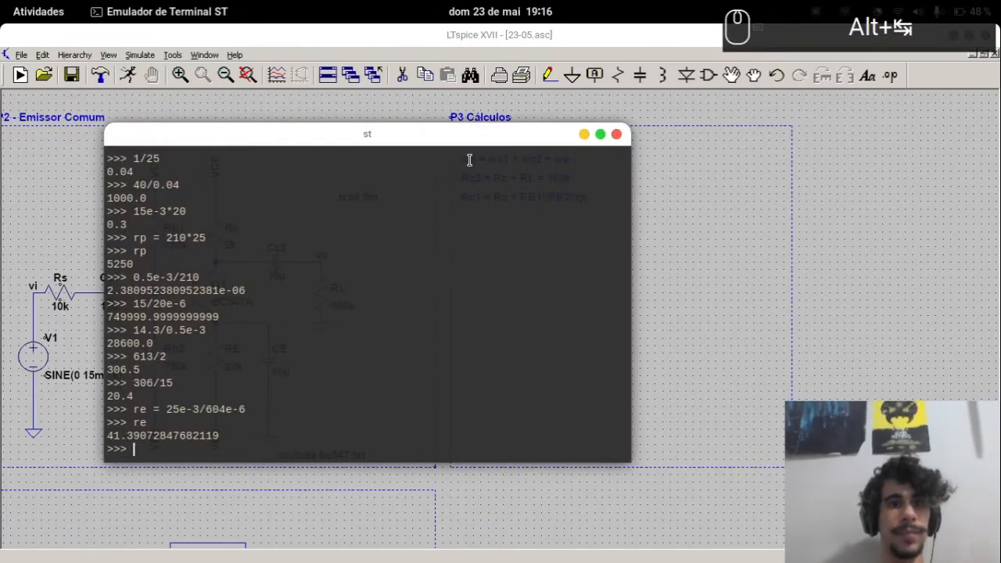
type("rp = re")
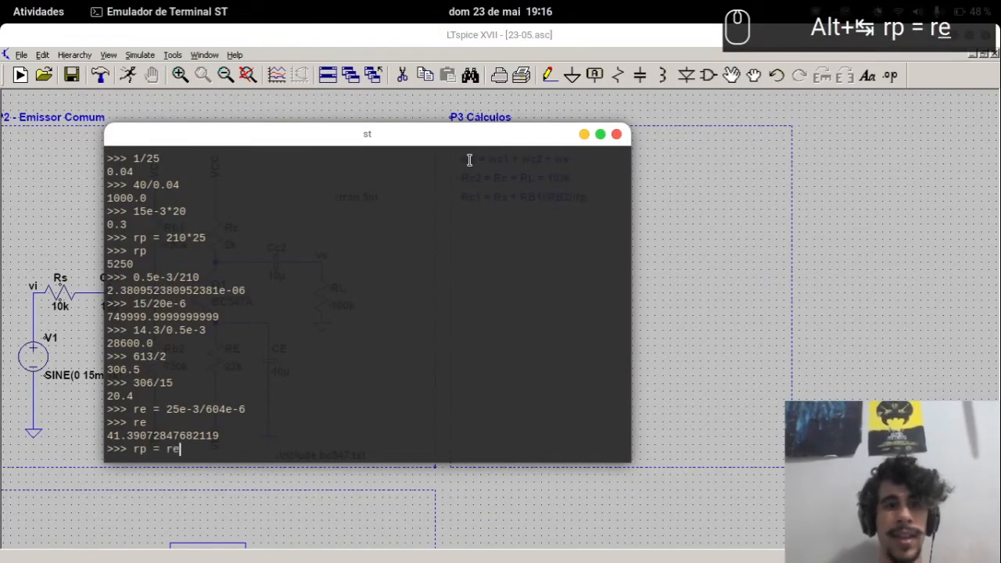
type("*210")
key("Return")
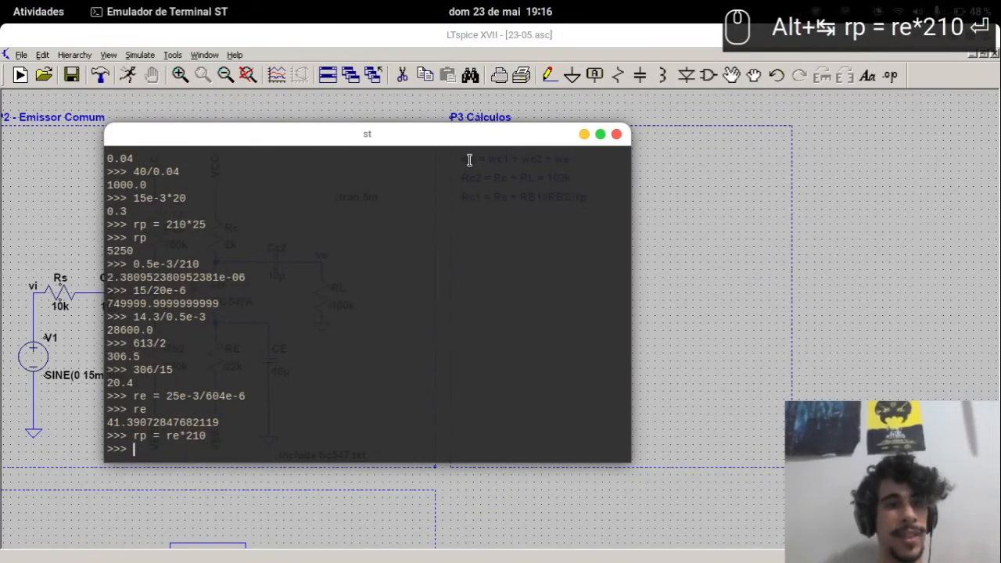
type("rp")
key("Return")
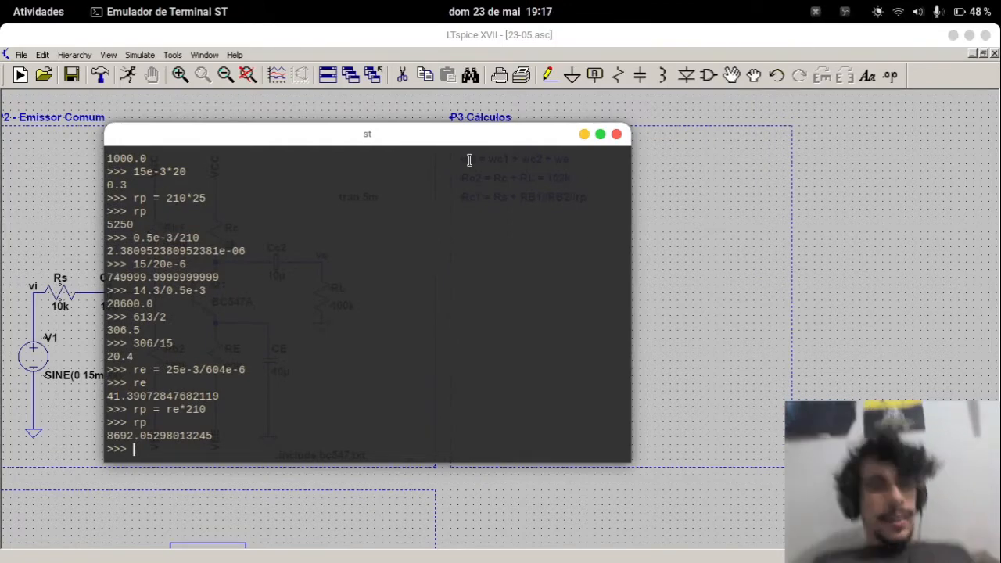
Switch back to LTspice and check the amplifier's component values and Q1's base current against the Rc1 equation
key("alt+Tab")
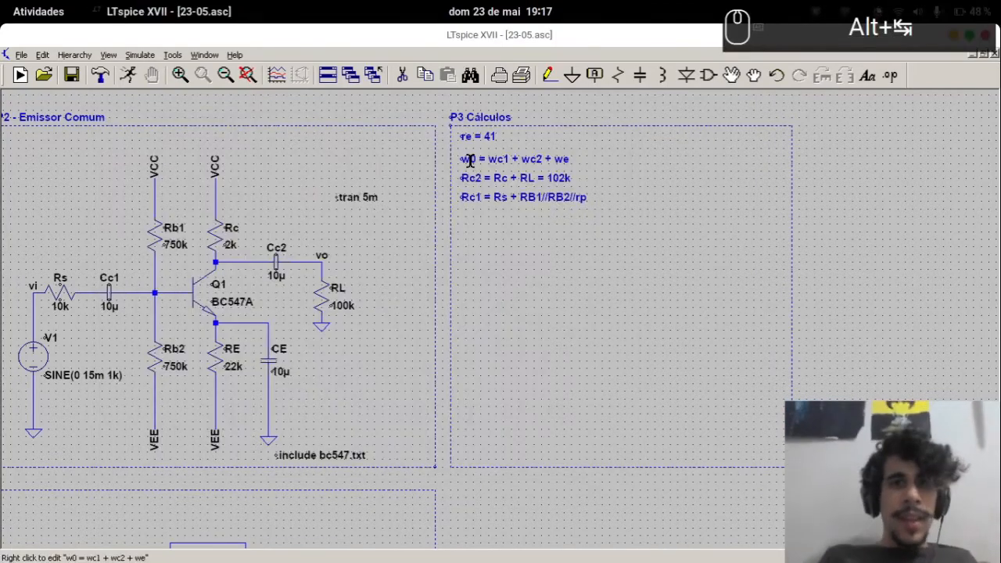
key("alt+Tab")
key("alt+Tab")
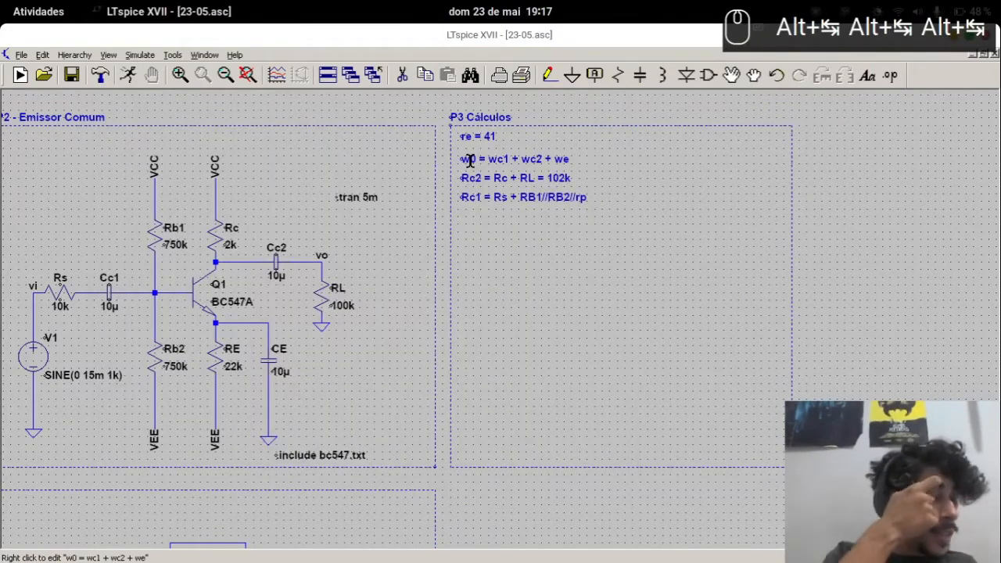
key("alt+Tab")
key("alt+Tab")
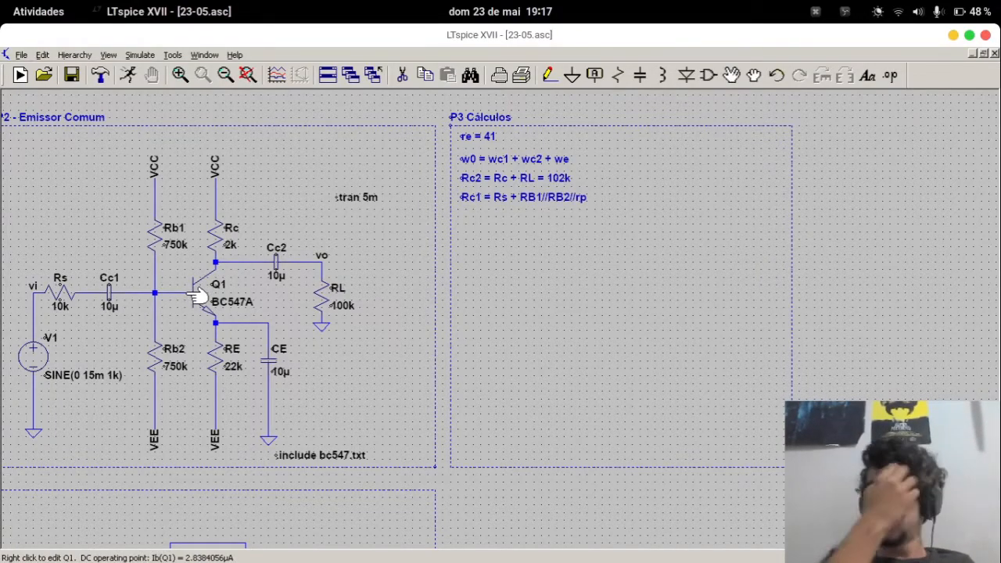
key("alt+Tab")
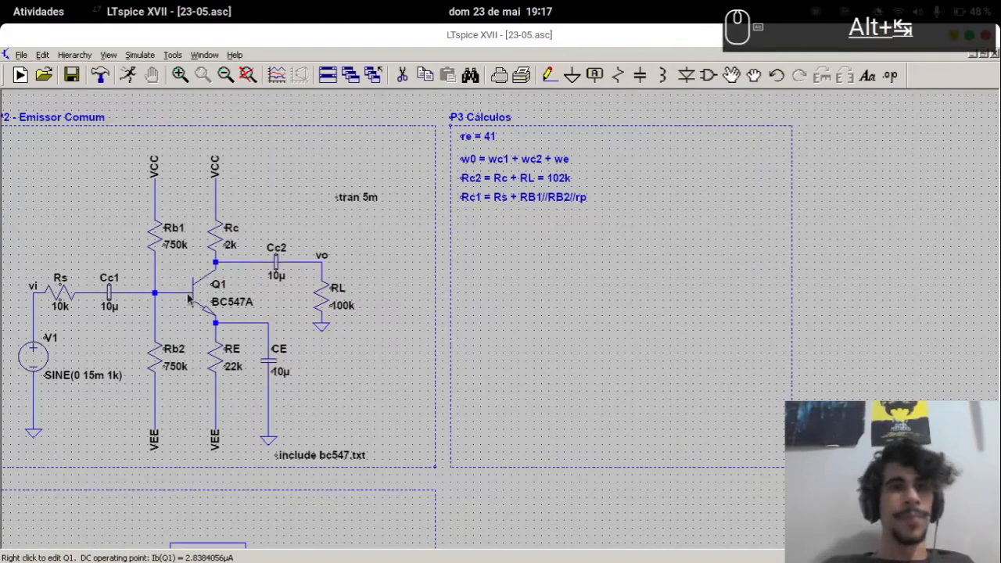
key("alt+Tab")
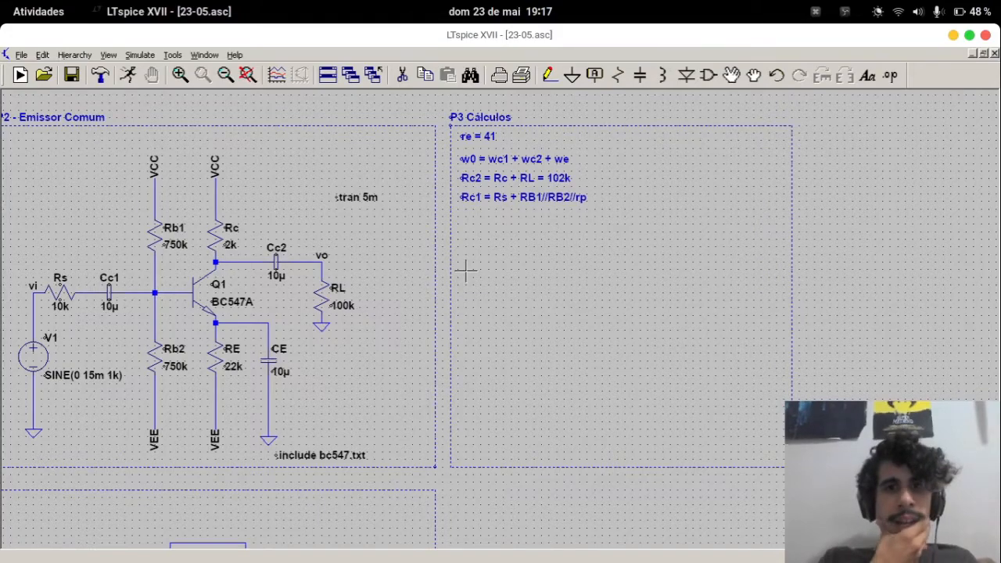
key("alt+Tab")
key("alt+Tab")
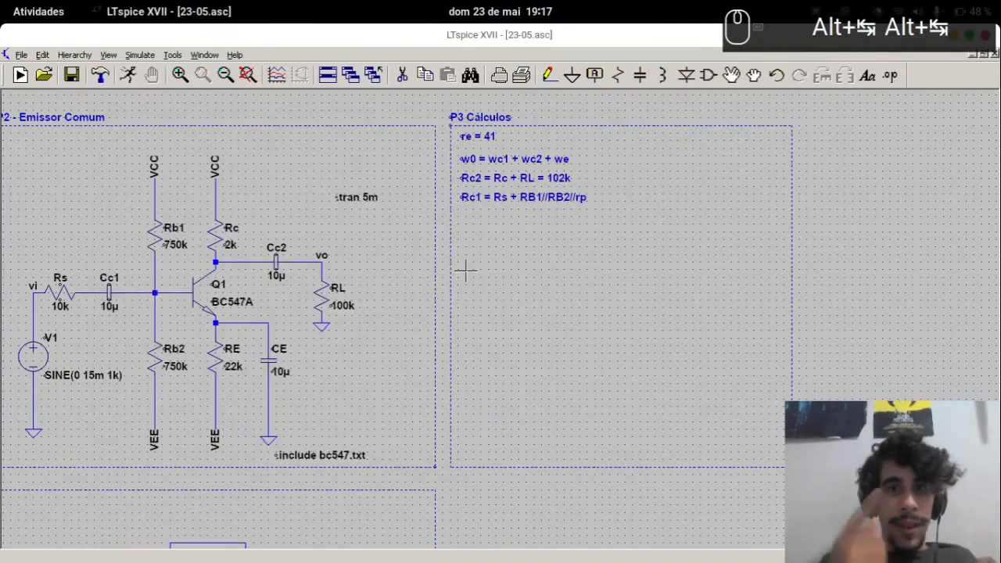
Switch to the terminal's Python session and define RBx = 375e3
key("alt+Tab")
type("RB1")
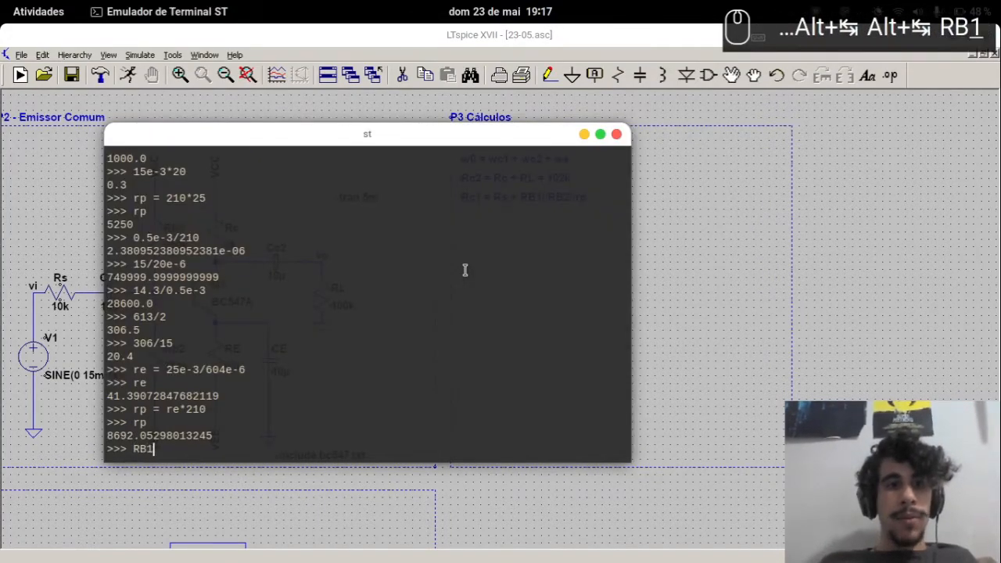
key("BackSpace")
key("BackSpace")
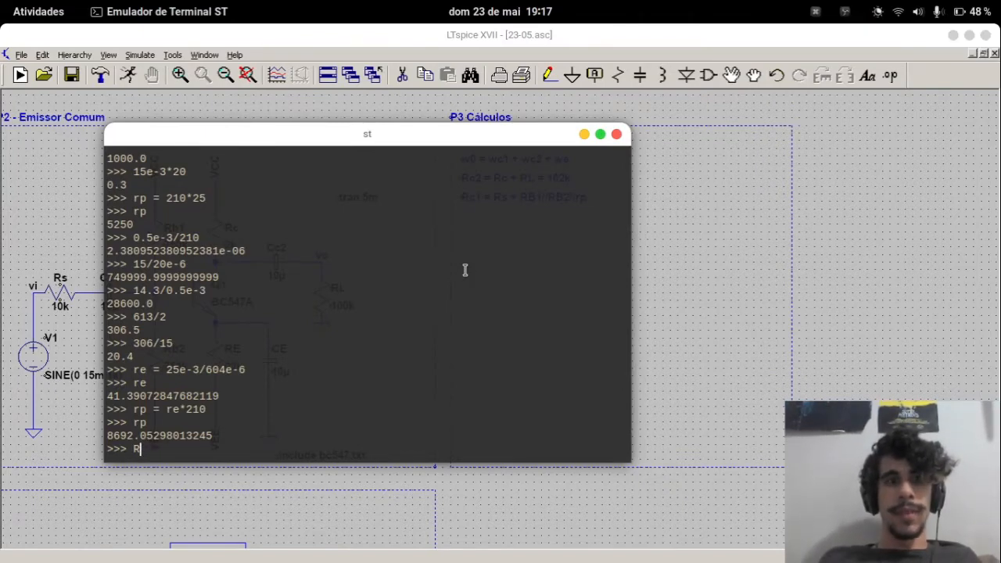
type("Bx ")
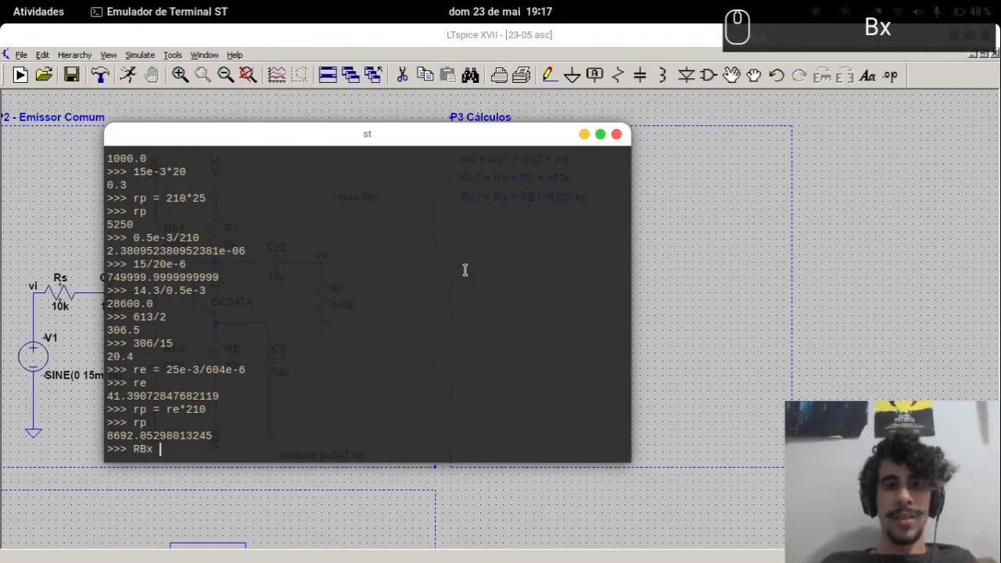
type("= 375e3")
key("Return")
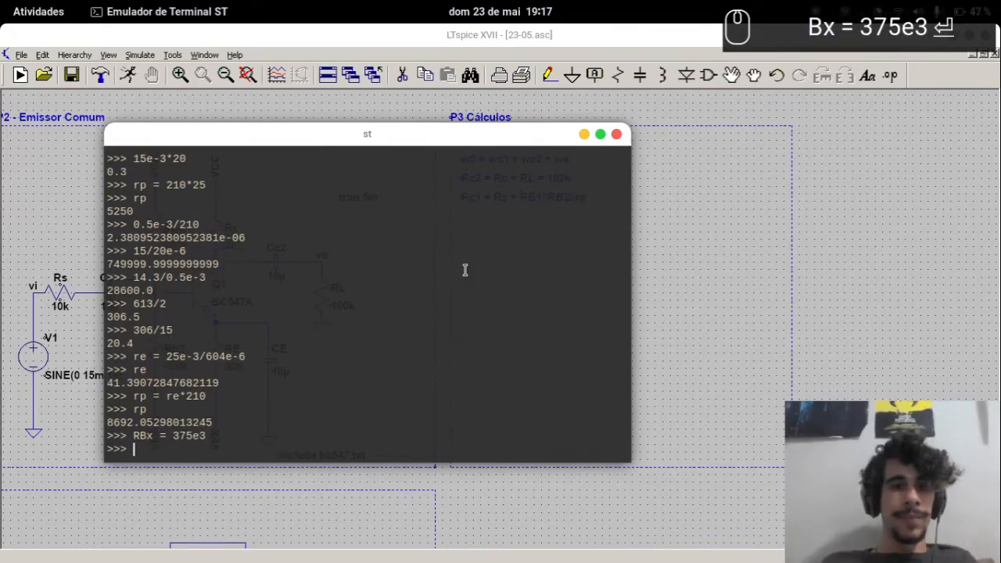
Check the Rc1 equation in LTspice, then calculate rp*RBx/(rp+RBx) in the terminal's Python session
key("alt+Tab")
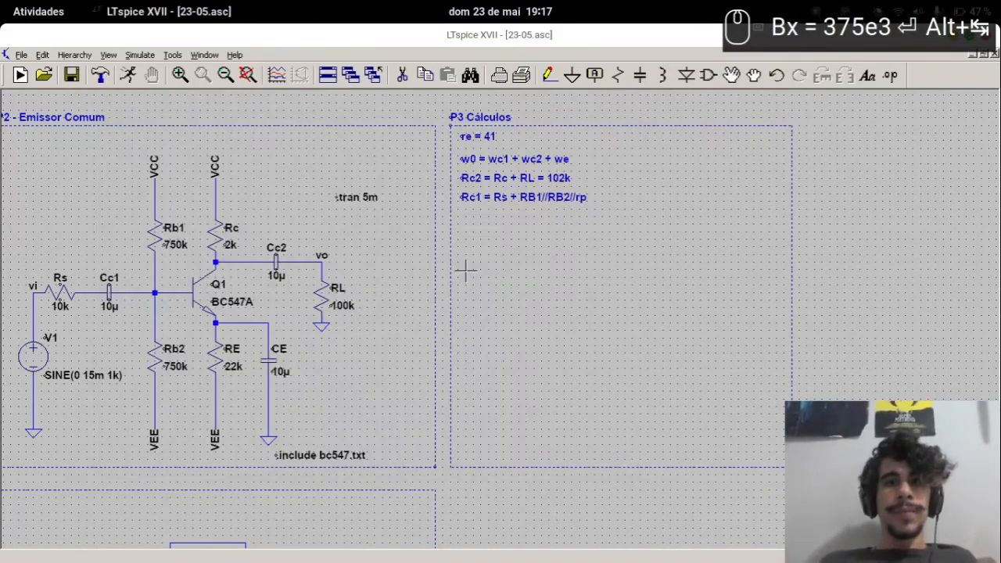
key("alt+Tab")
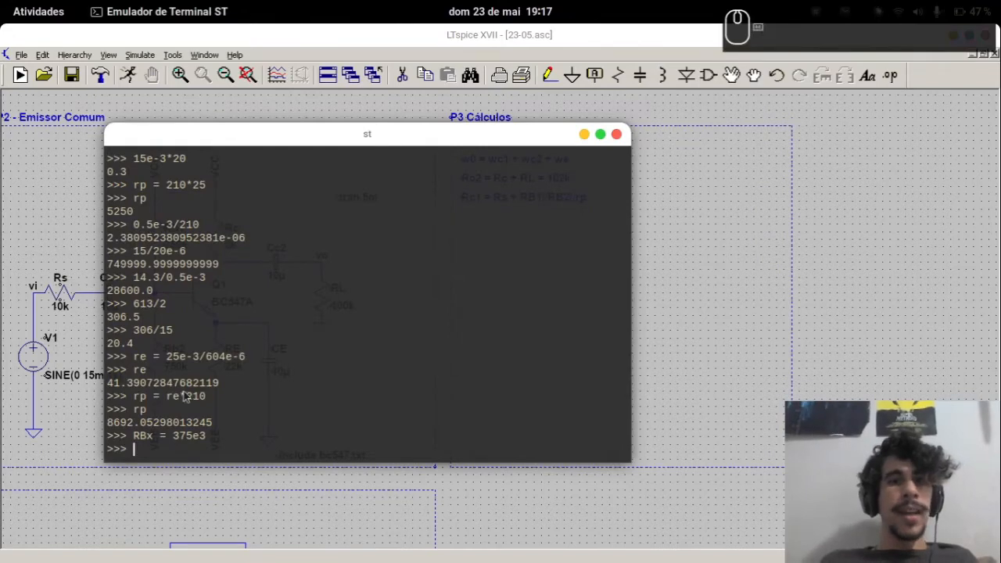
key("alt+Tab")
key("alt+Tab")
type("rp*RBx")
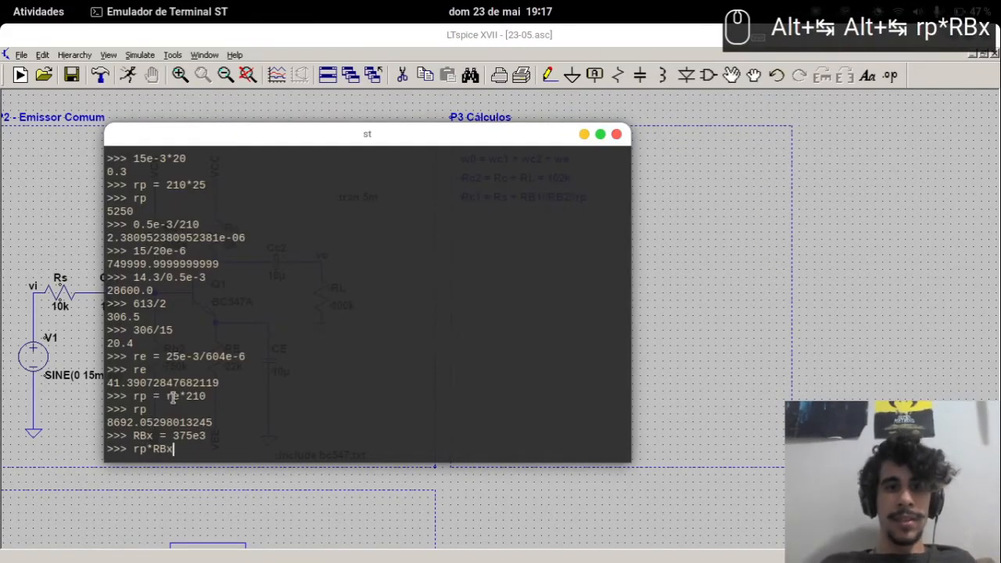
type("/(Rp")
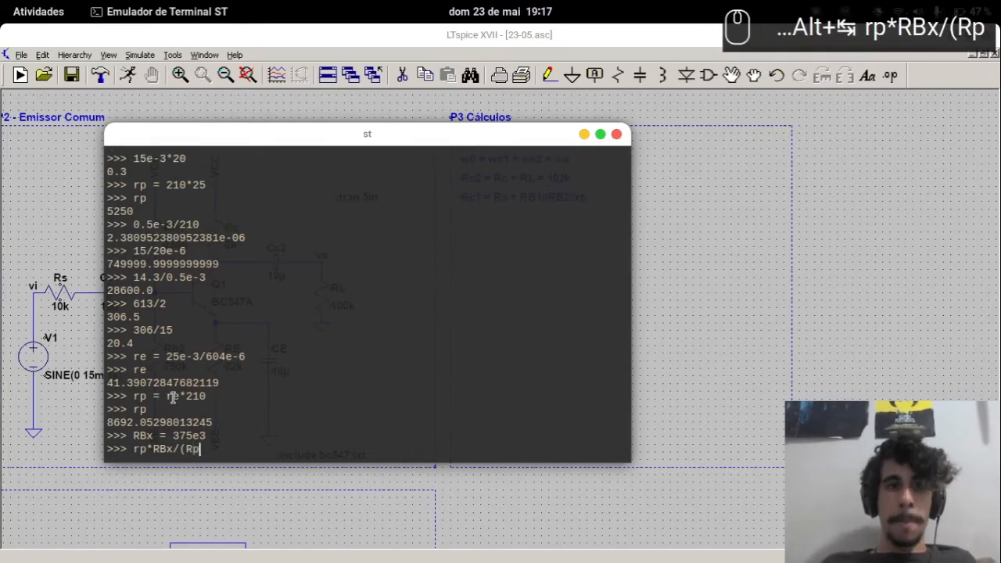
key("BackSpace")
key("BackSpace")
type("rp")
type("+RBx)")
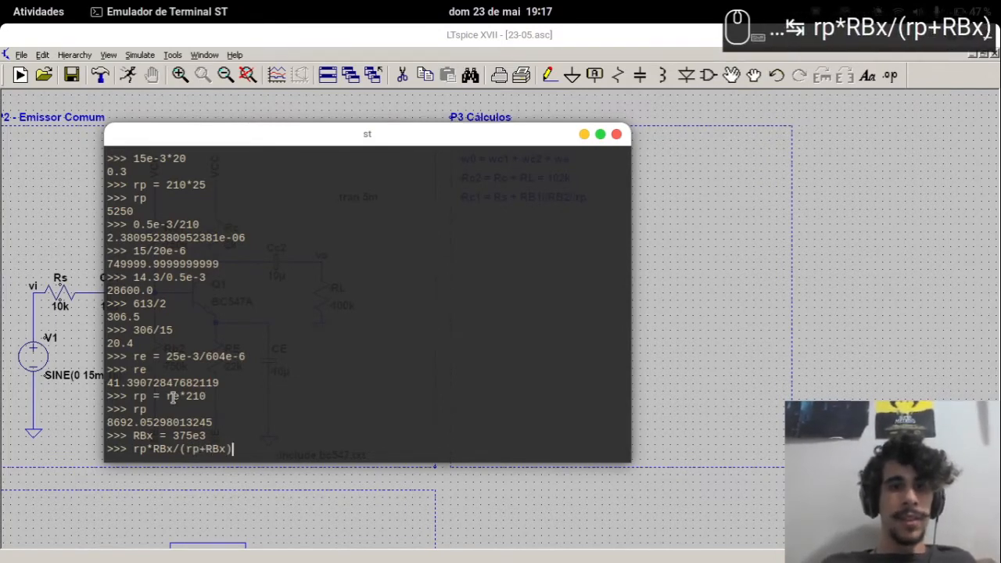
key("Return")
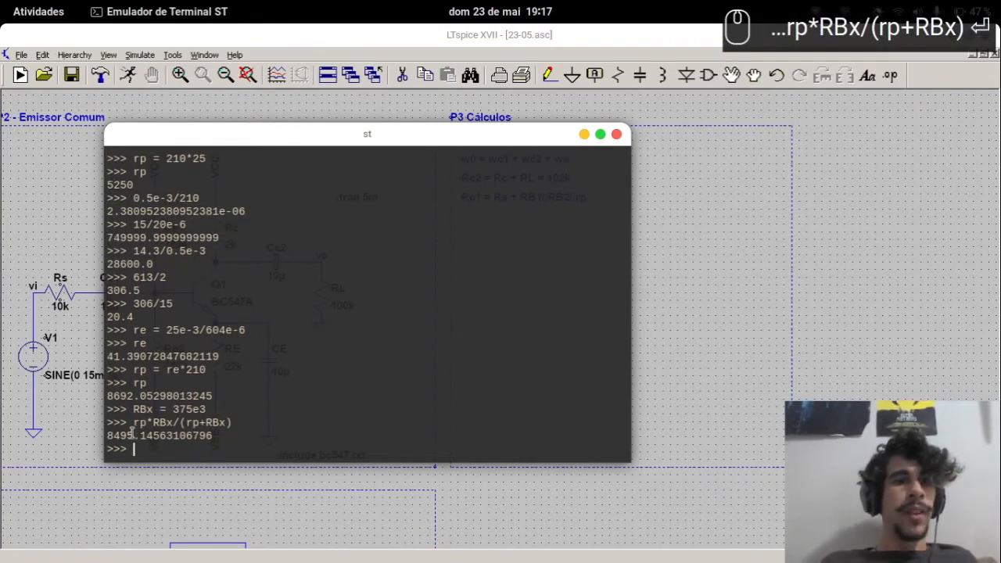
Recheck the Rc1 equation in LTspice and calculate rp*RBx/(rp+RBx) + 10e3 in the terminal's Python session
key("alt+Tab")
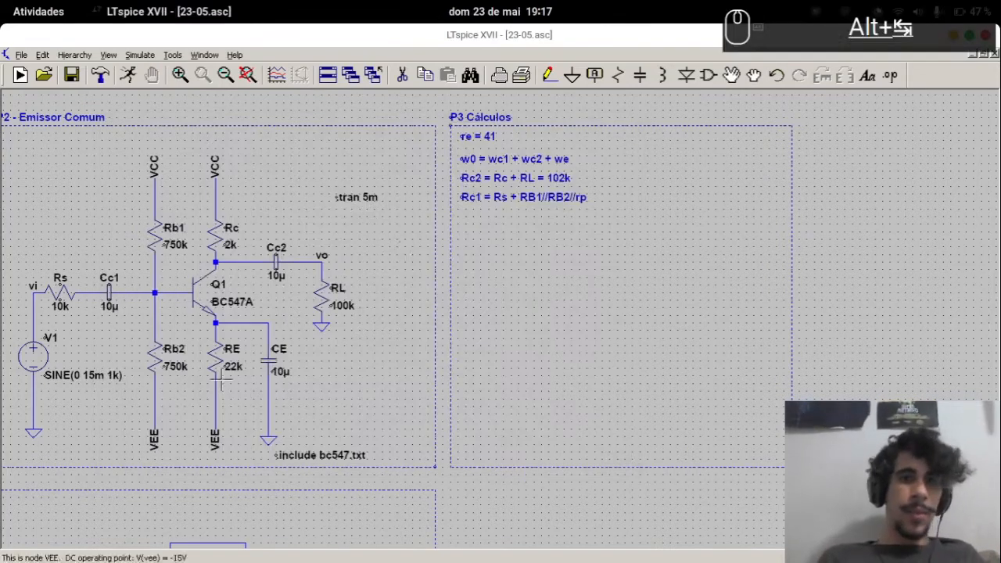
key("alt+Tab")
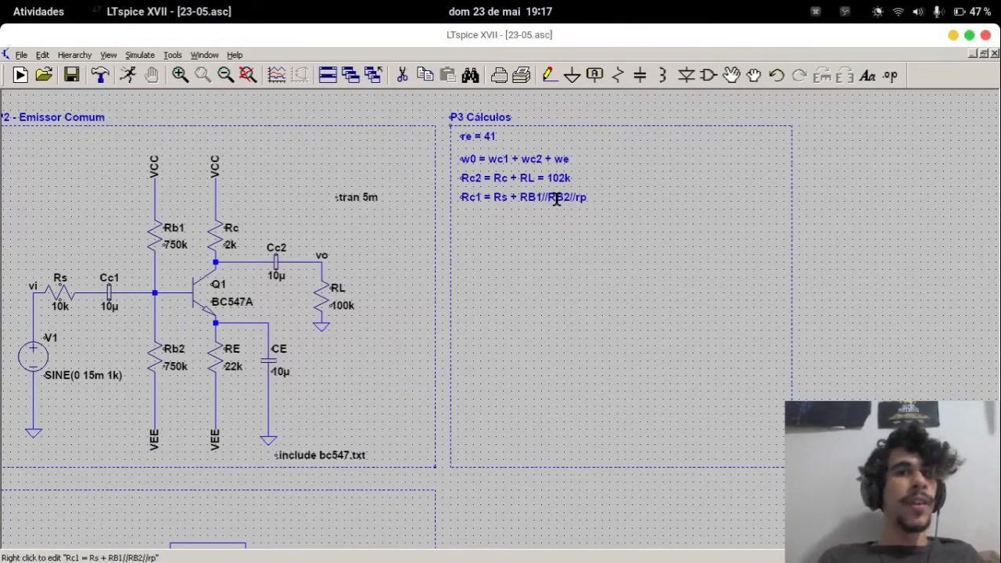
key("alt+Tab")
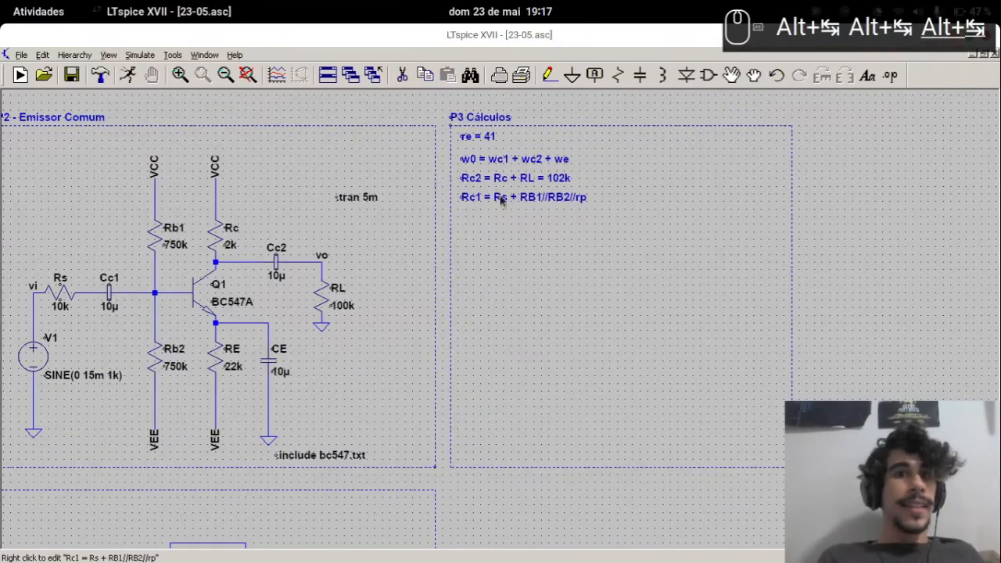
key("alt+Tab")
key("Up")
type("+ 10e3")
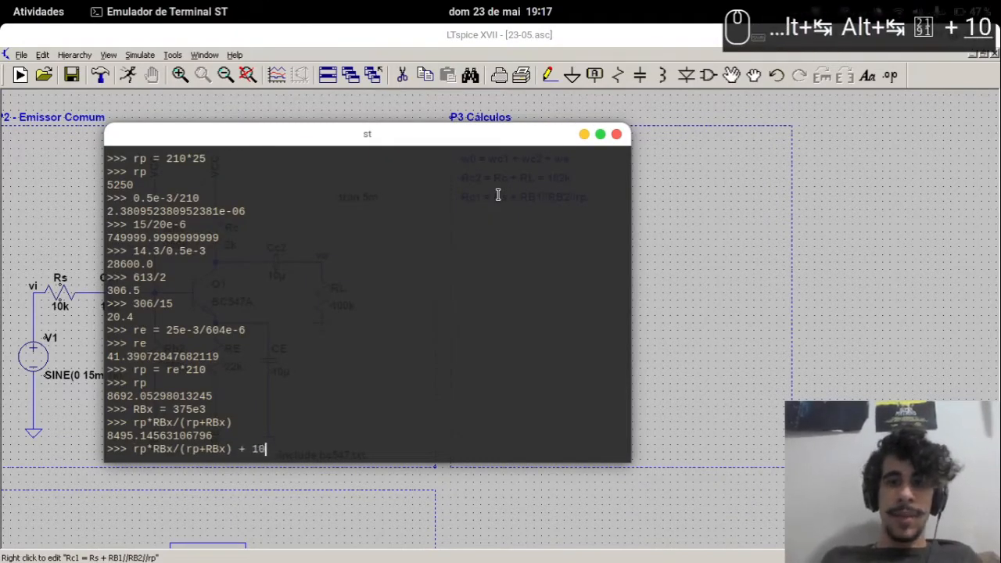
key("Return")
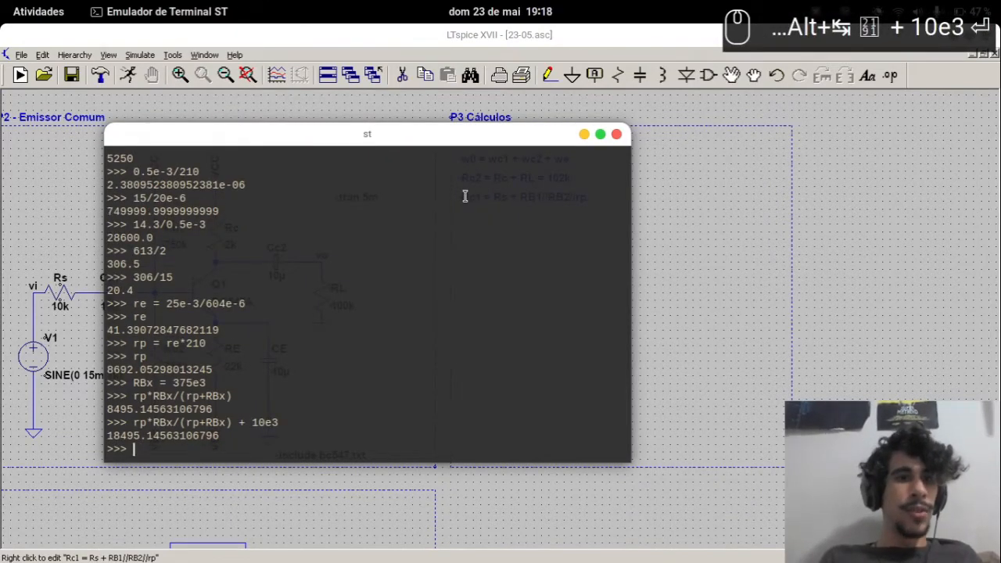
Switch back to LTspice and append "= 18.49k" to the Rc1 equation comment in the P3 Cálculos box
key("alt+Tab")
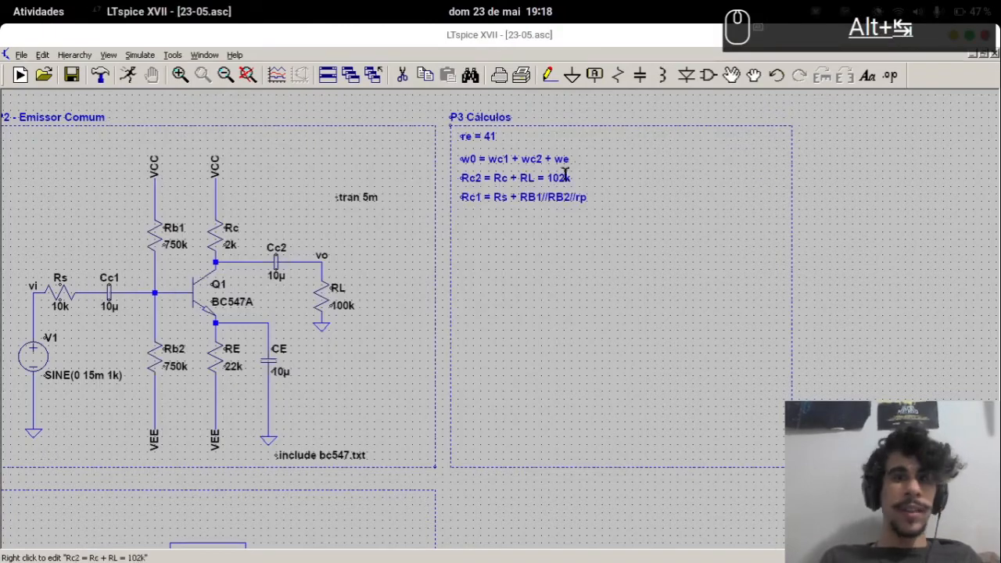
right_click(618, 201)
key("End")
type("= 18")
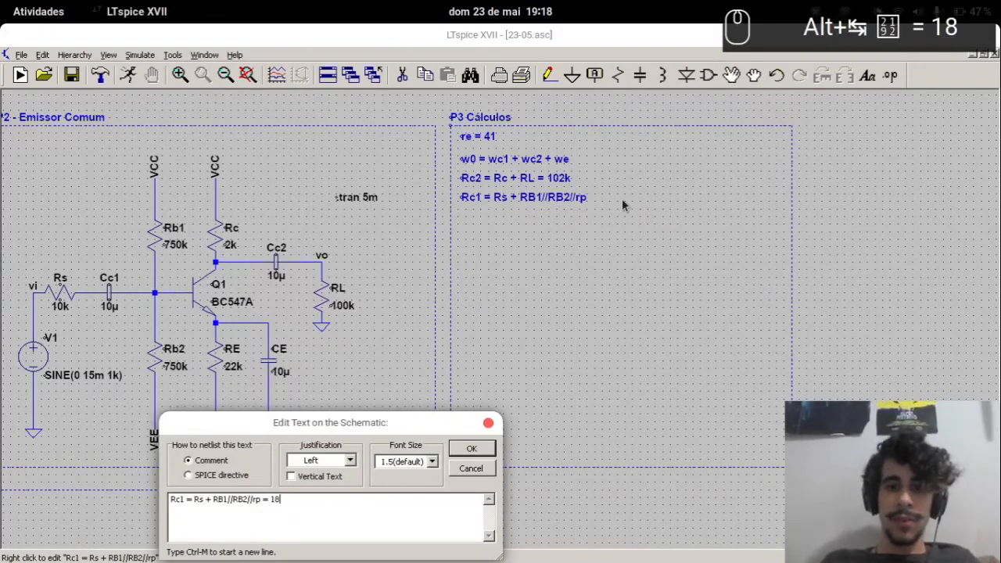
type(".49k")
key("Return")
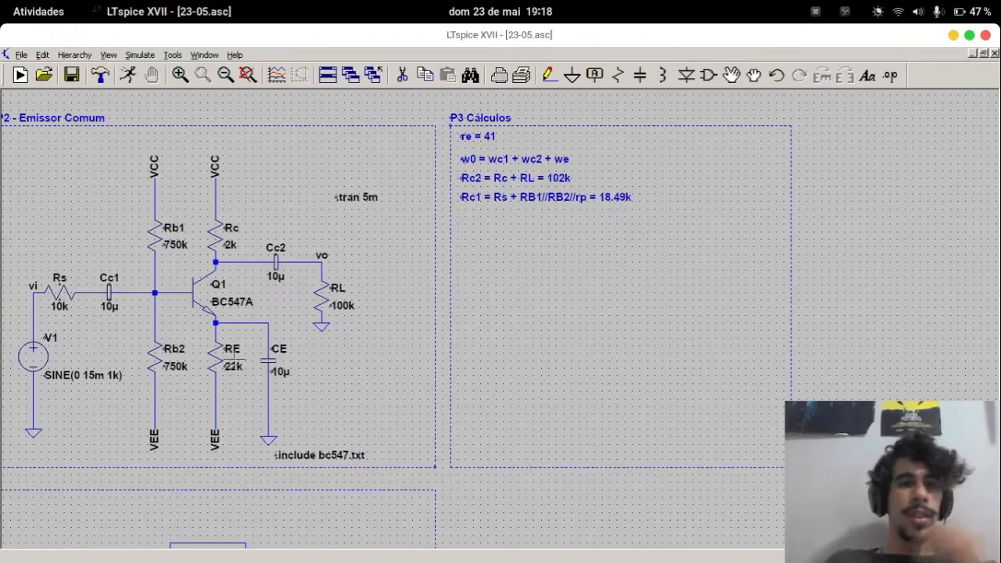
Review the amplifier's emitter and input network, then recall the last Python expression in the terminal and replace both rp terms with 10e3
left_click_drag(546, 259, 590, 254)
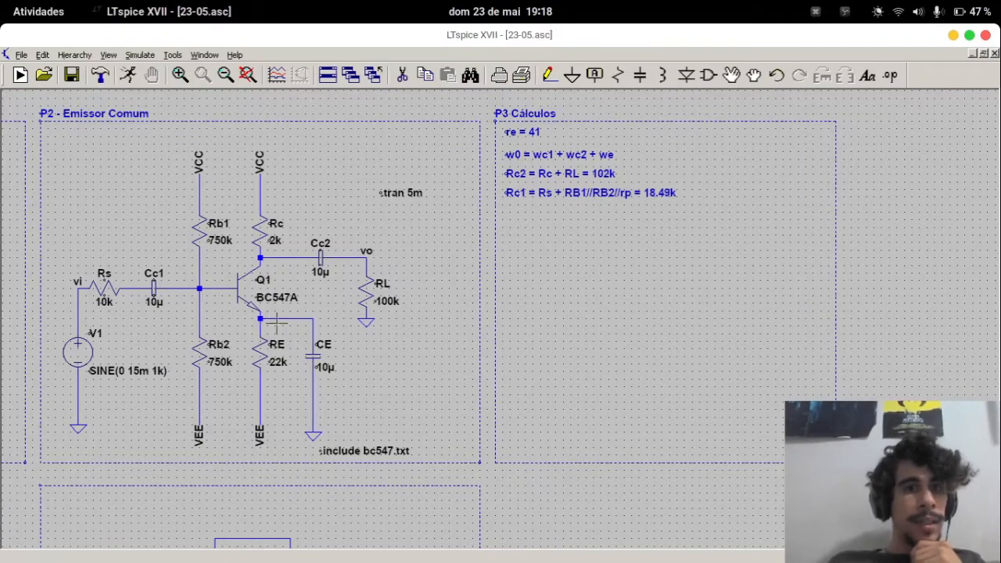
left_click_drag(397, 321, 357, 266)
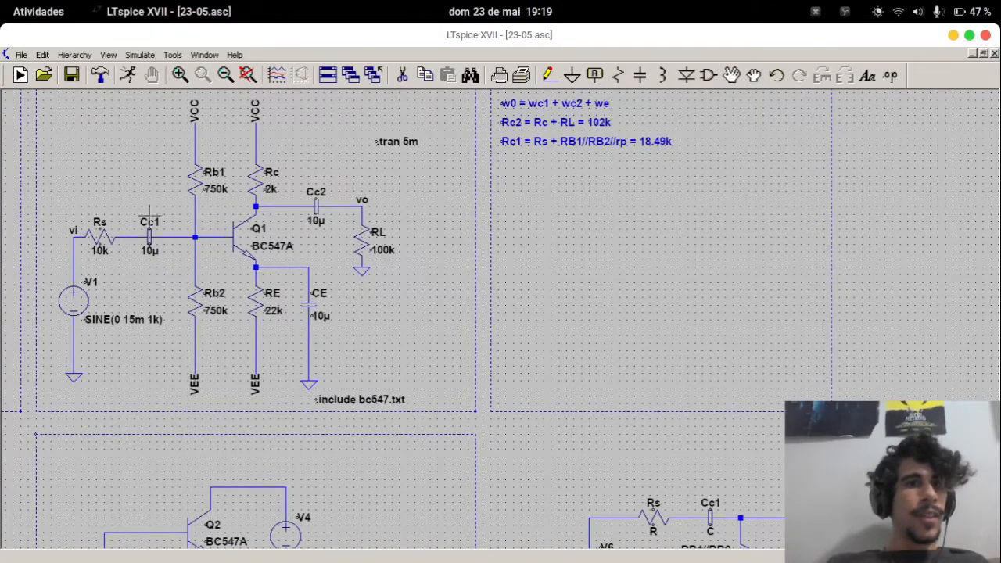
key("alt+Tab")
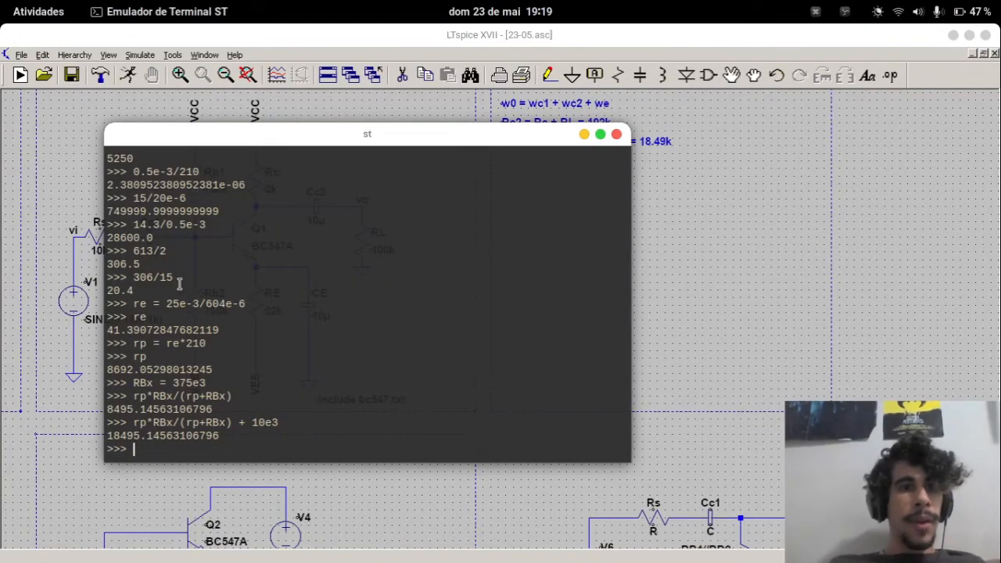
key("Up")
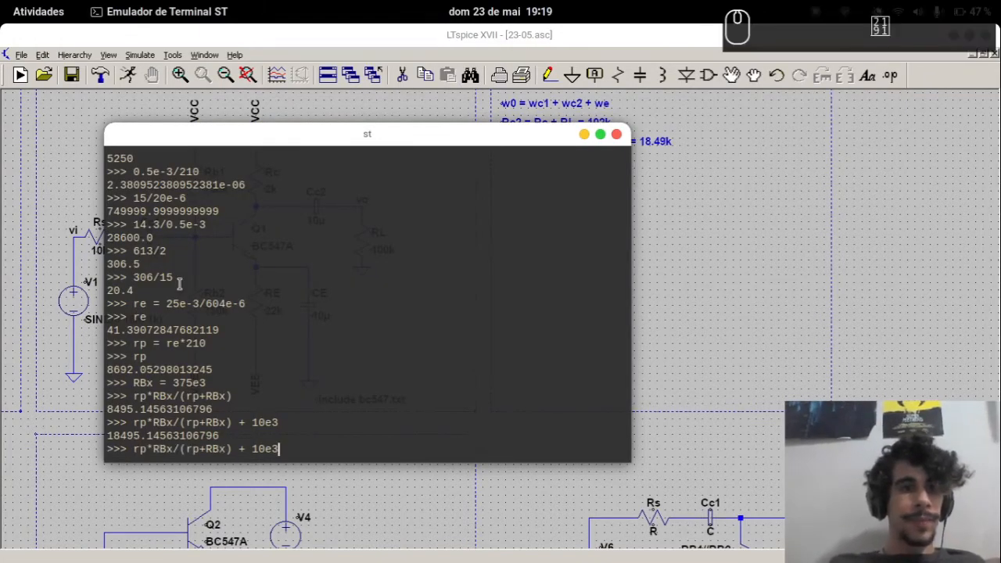
key("Left")
key("Left")
key("Left")
key("Left")
key("Left")
key("Left")
key("Left")
key("Left")
key("Left")
key("Left")
key("Left")
key("Left")
key("Left")
key("Left")
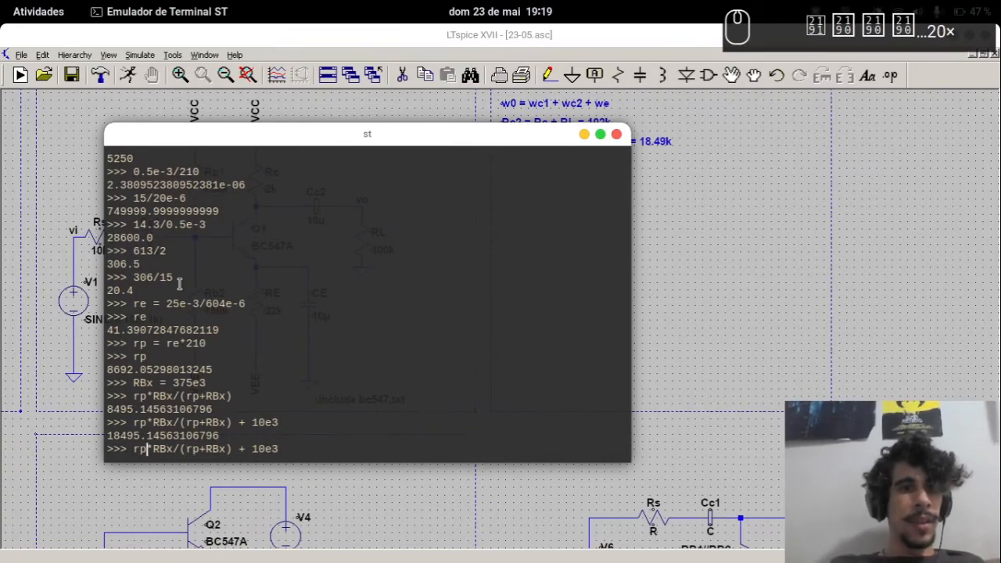
key("BackSpace")
key("BackSpace")
type("10e3")
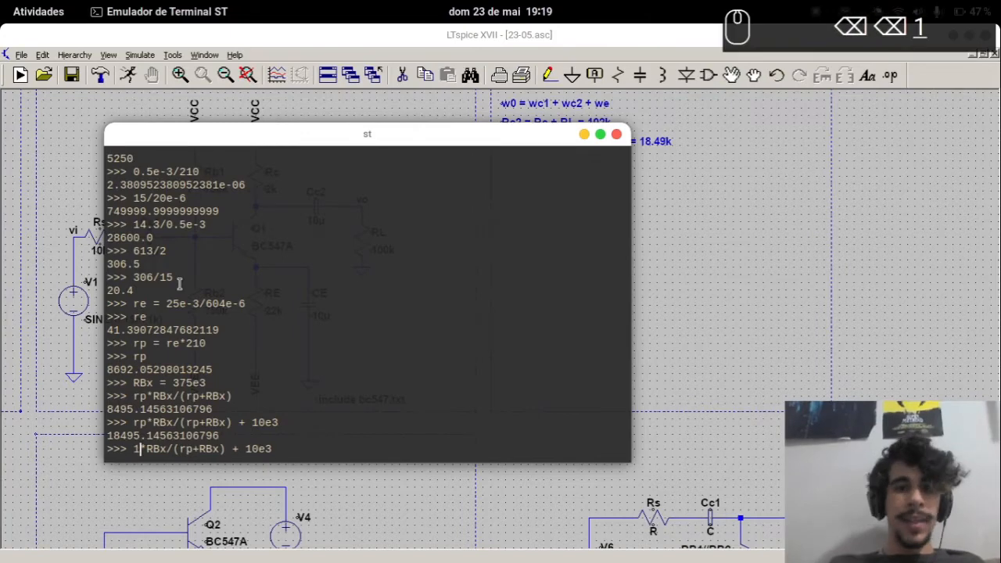
key("Right")
key("Right")
key("Right")
key("Right")
key("Right")
key("Right")
key("Right")
key("Right")
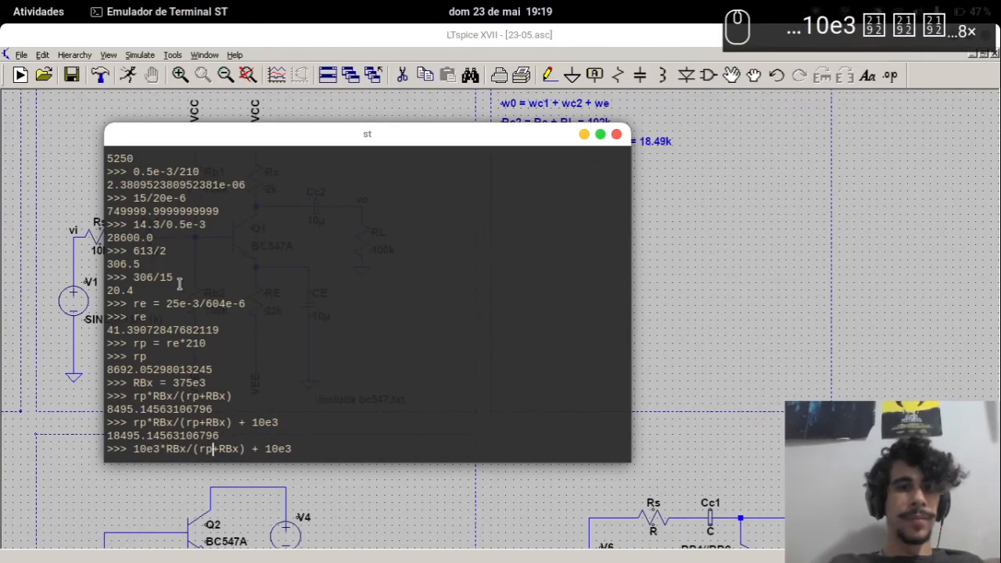
key("BackSpace")
key("BackSpace")
type("10e3")
Remove the final + 10e3 term, check the bias resistors in LTspice, and evaluate 10e3*RBx/(10e3+RBx) in the terminal
key("Right")
key("Right")
key("Right")
key("Right")
key("Right")
key("Right")
key("Right")
key("Right")
key("Right")
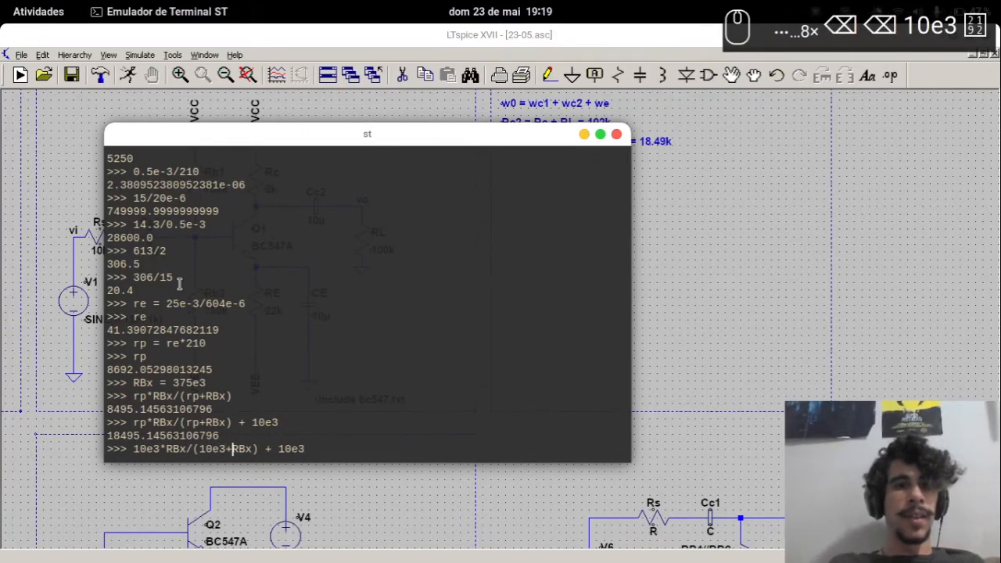
key("BackSpace")
key("BackSpace")
key("BackSpace")
key("BackSpace")
key("BackSpace")
key("BackSpace")
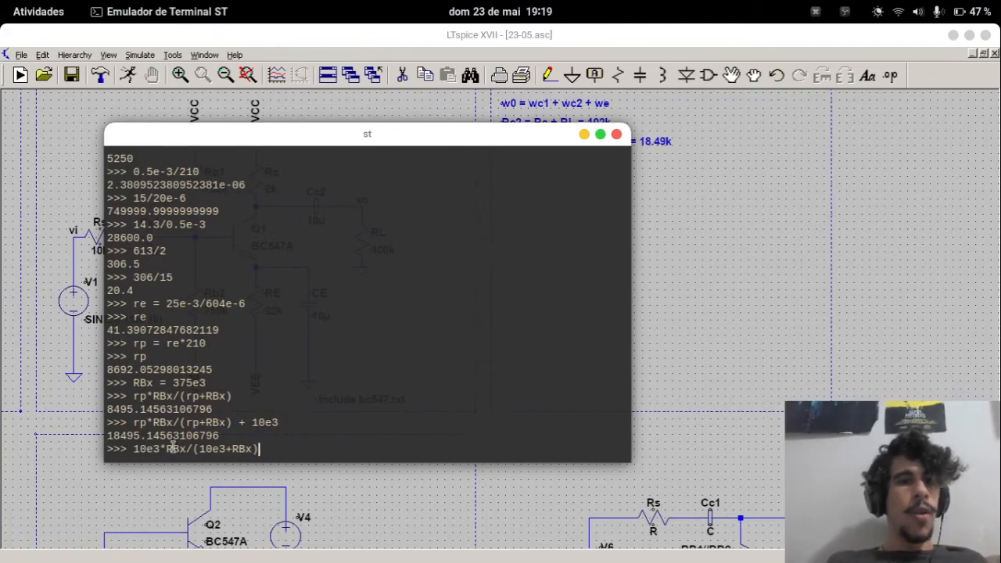
key("alt+Tab")
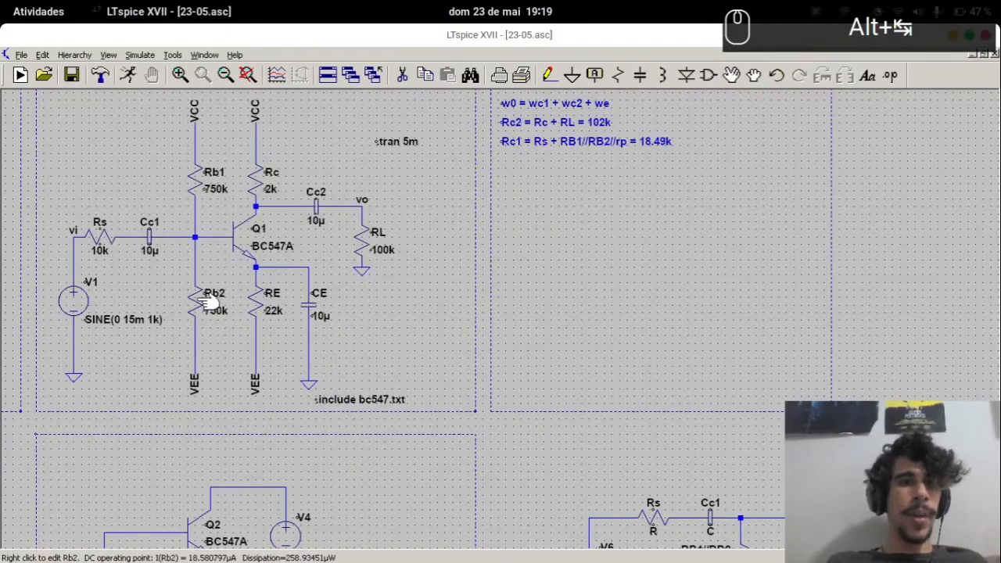
key("alt+Tab")
key("Return")
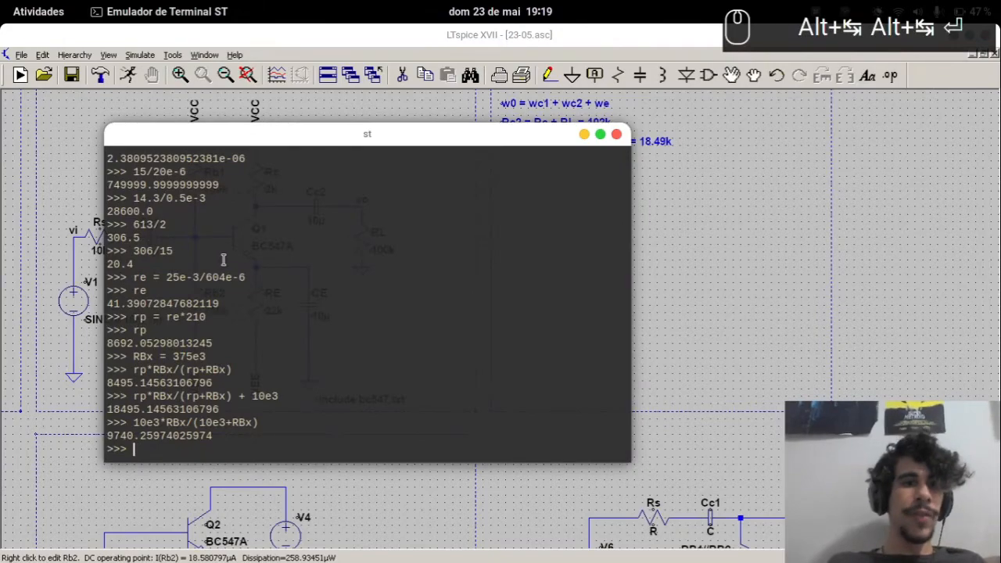
Switch to LTspice and add the comment "Rbase = 9.74k" in the P3 Cálculos box, one blank line below the Rc1 equation
key("alt+Tab")
key("alt+Tab")
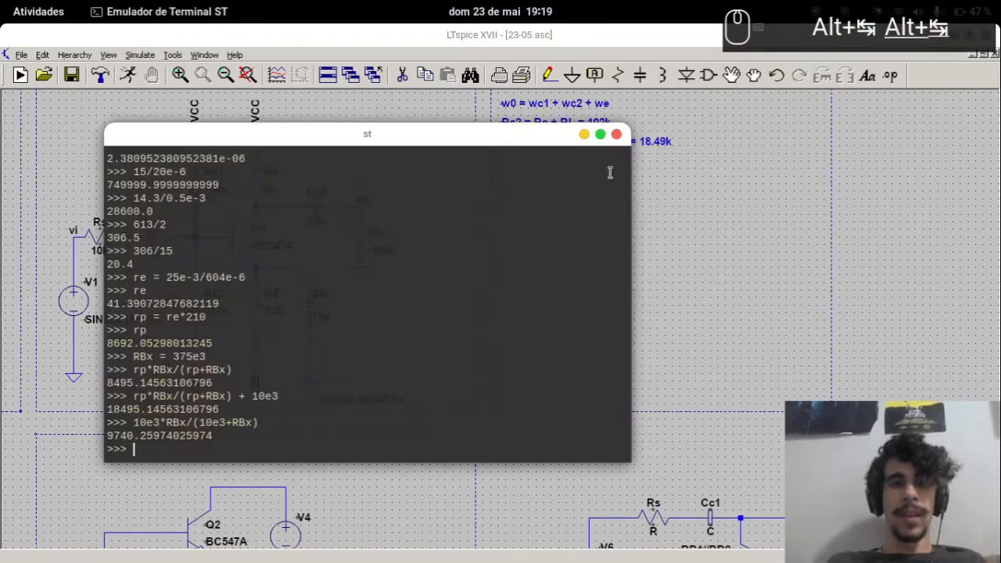
key("alt+Tab")
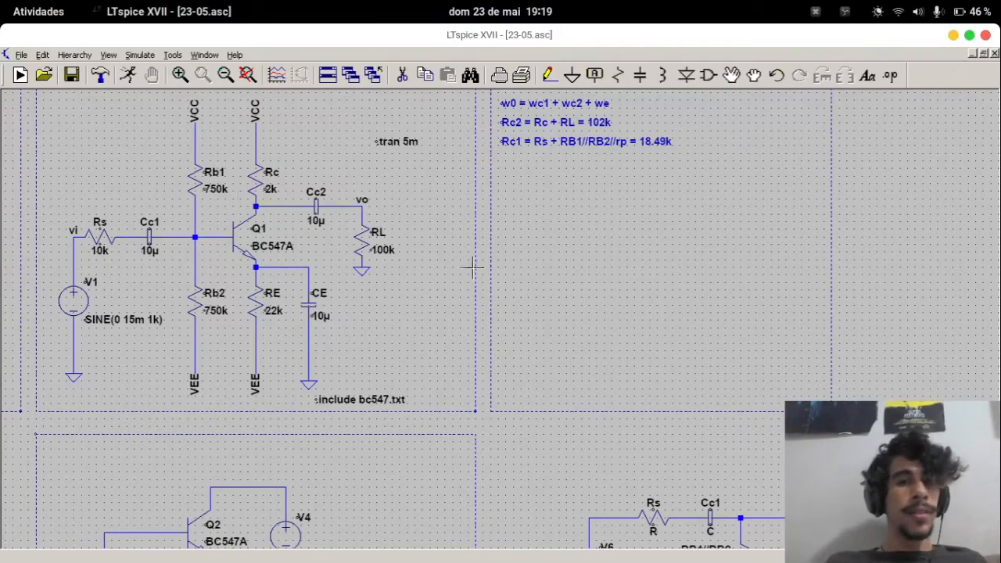
key("t")
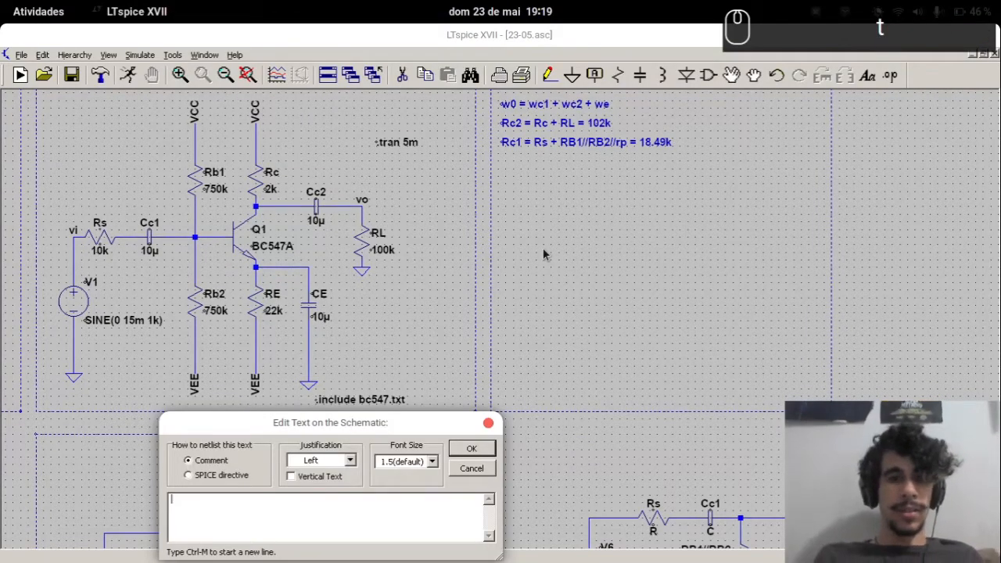
type("Rbase =")
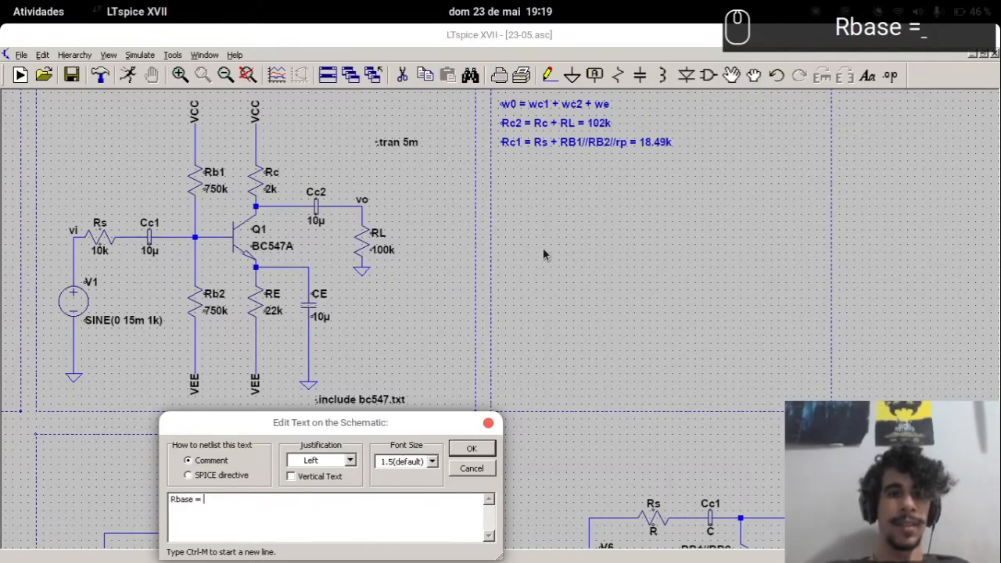
key("alt+Tab")
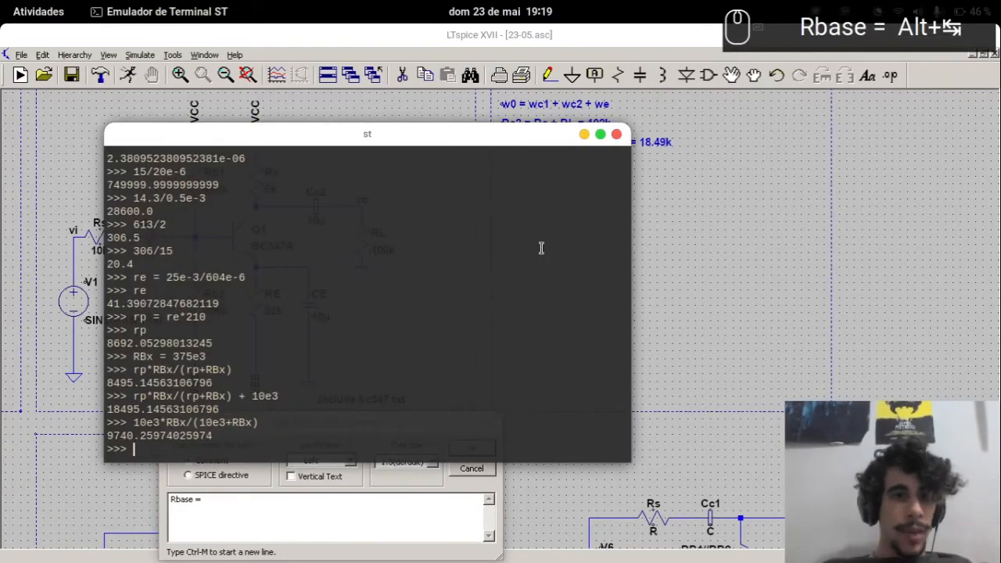
key("alt+Tab")
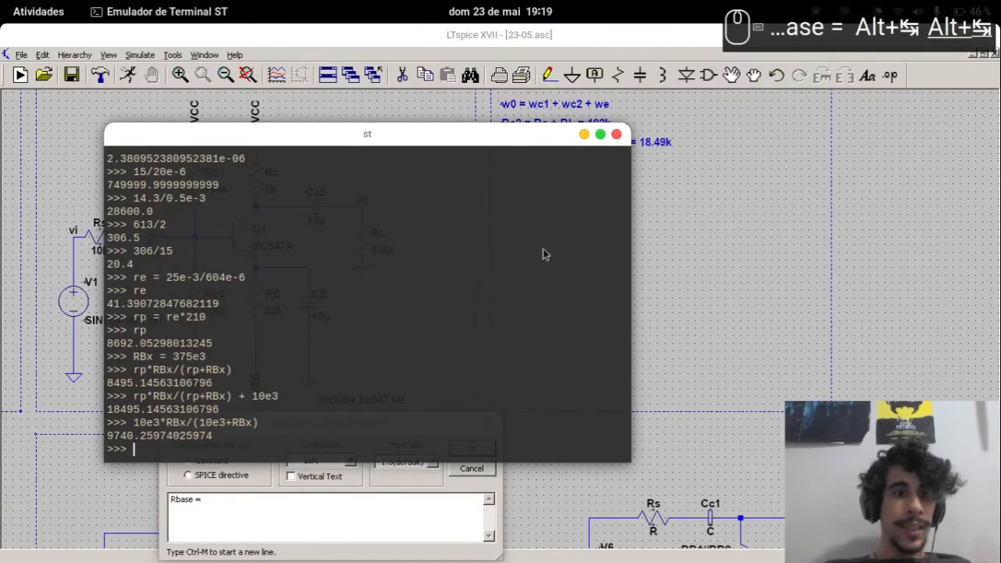
type("9.74k")
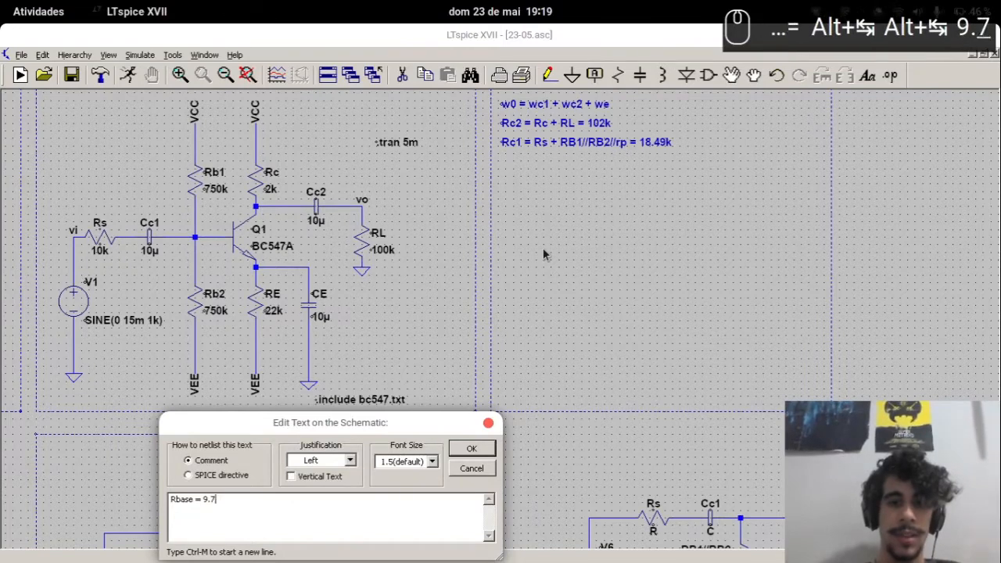
key("Return")
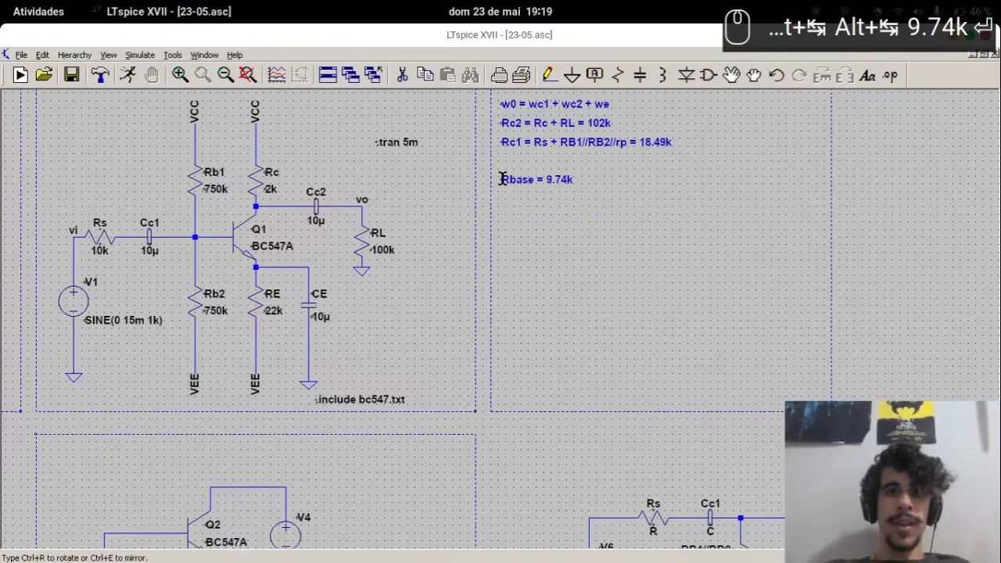
left_click(502, 179)
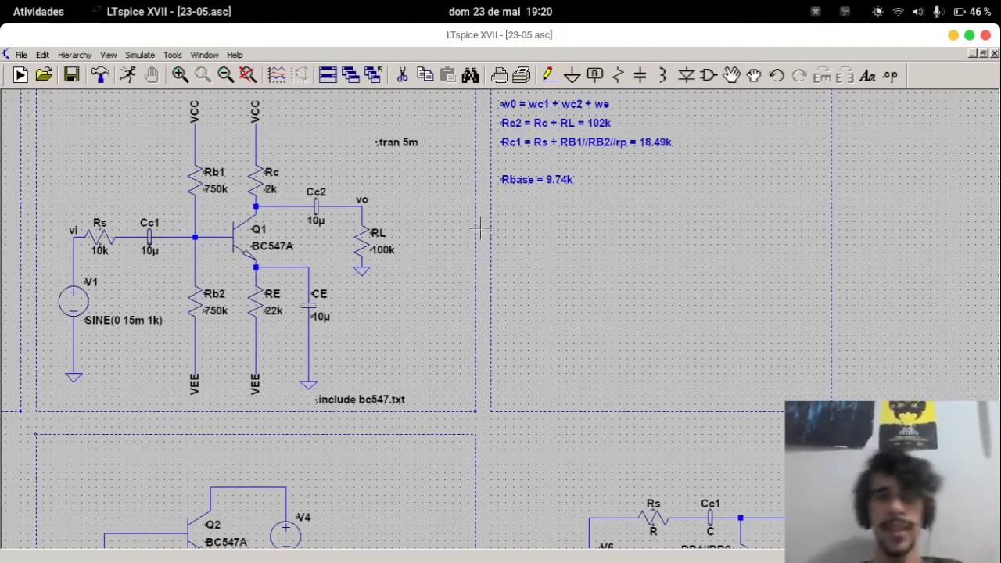
Add the comment "RCE = RE // (re + Rbase/B)" between the Rc1 and Rbase lines
type("t")
type("RCE ")
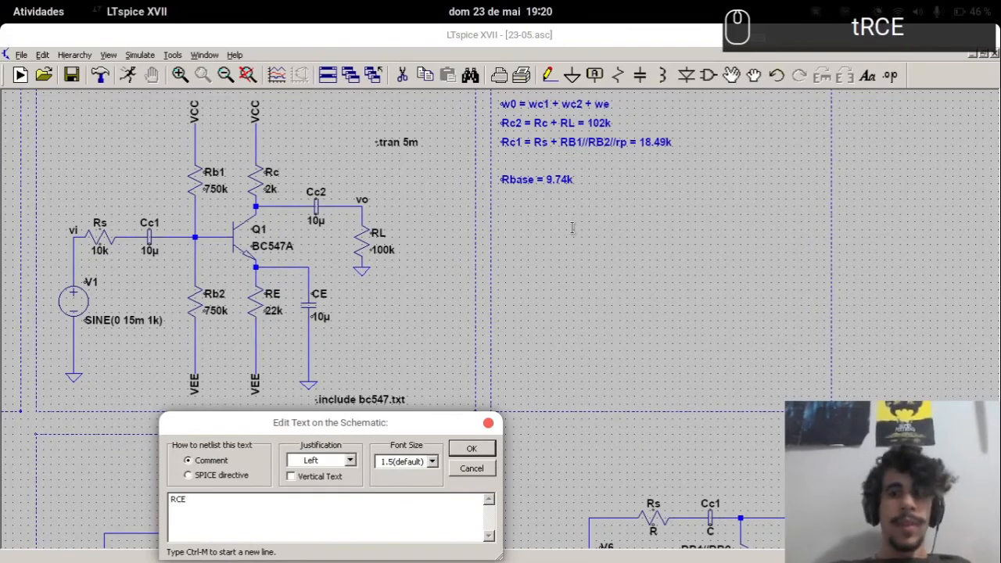
type("= ")
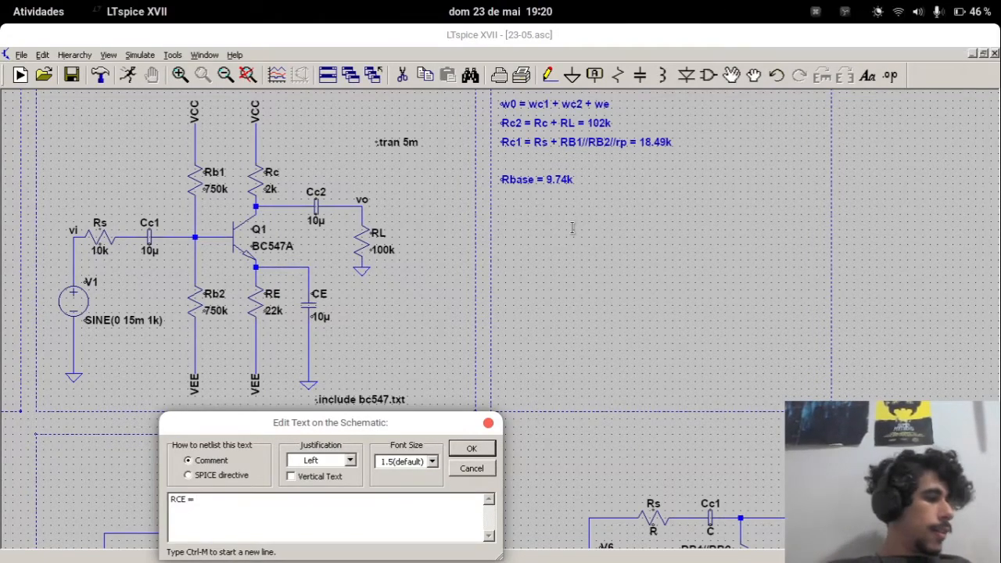
type("RE")
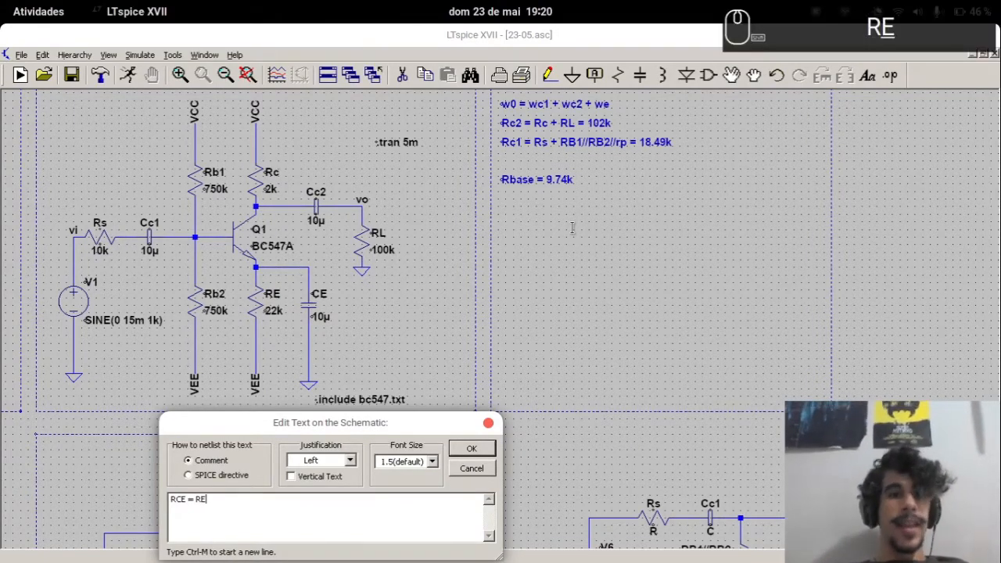
type(" // (re ")
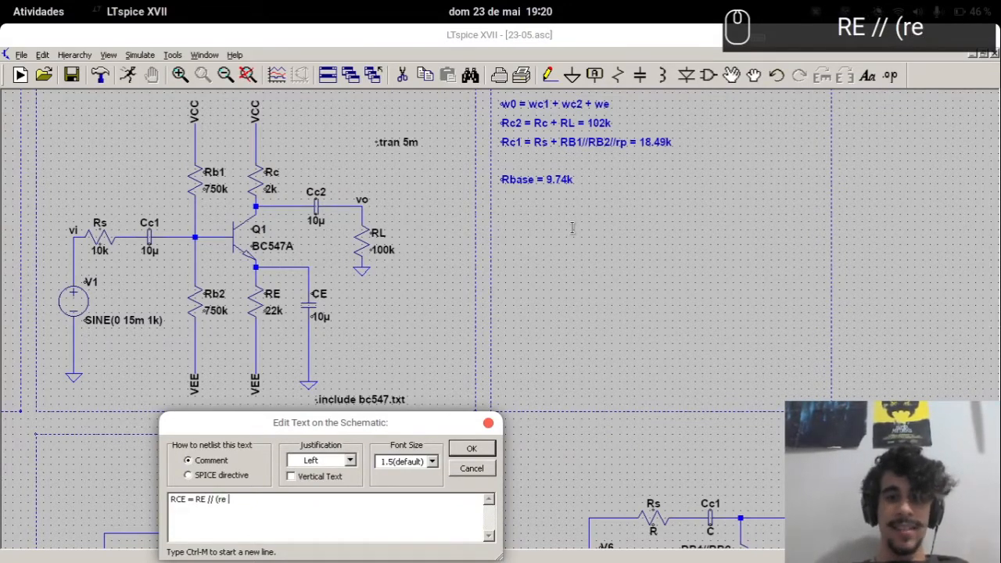
type("+ Rbase")
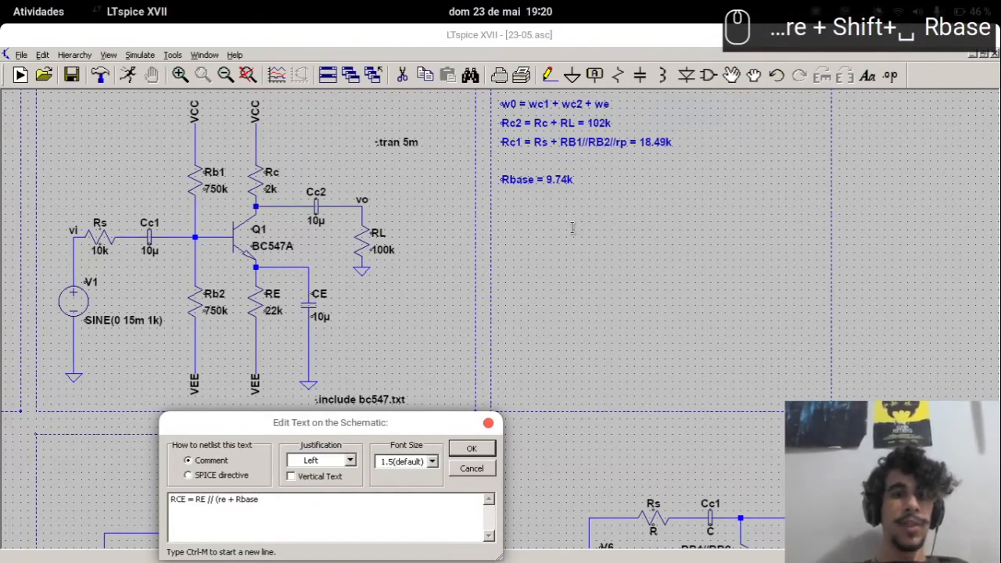
type("/B)")
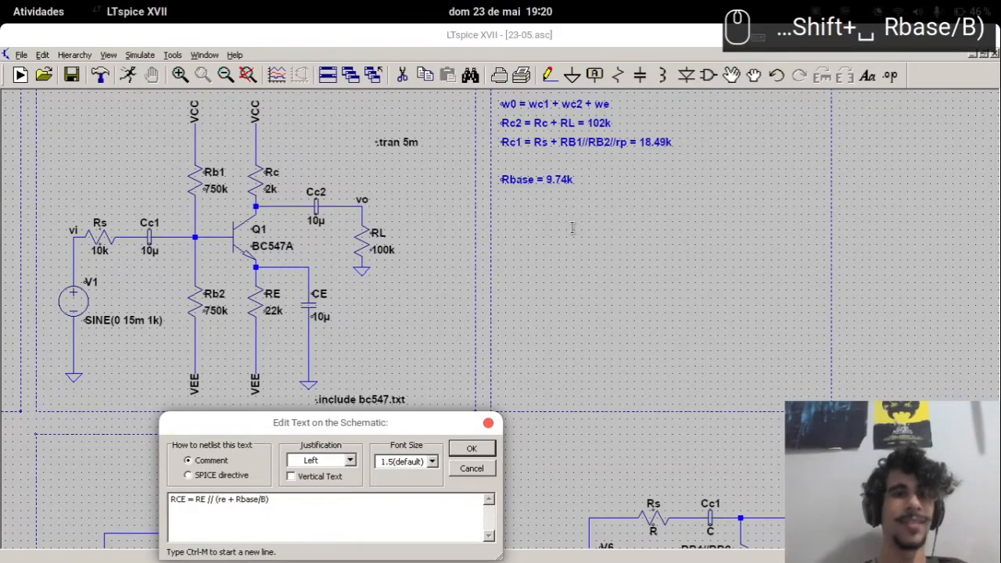
key("Return")
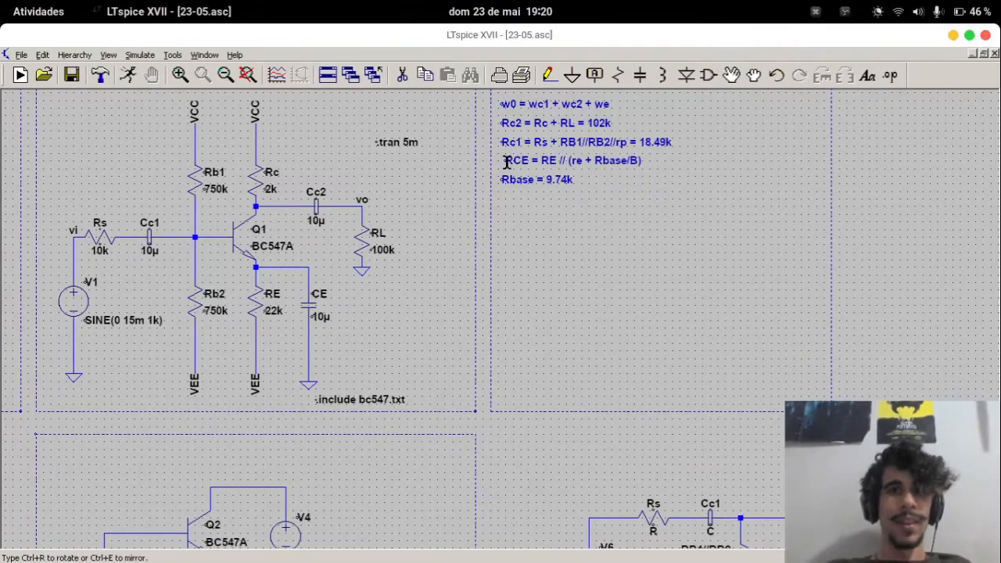
left_click(503, 161)
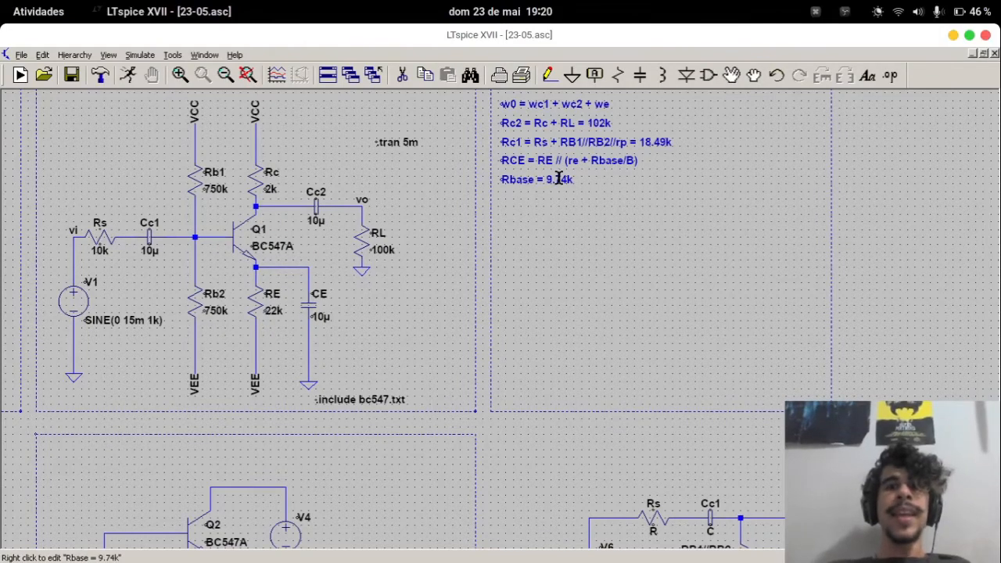
Switch to the terminal and reuse the last Python expression to assign Rbase = 10e3*RBx/(10e3+RBx)
key("alt+Tab")
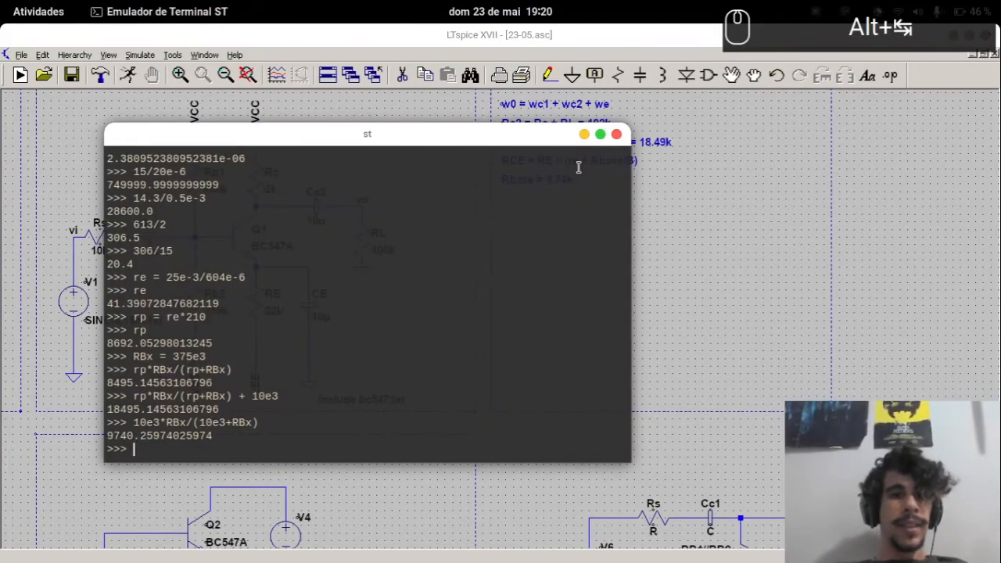
type("Rbase")
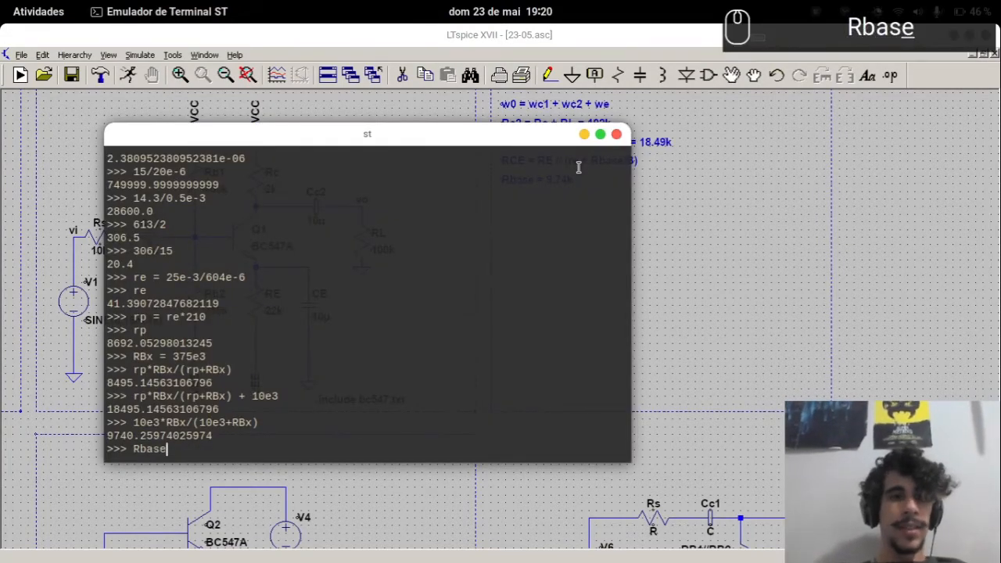
key("BackSpace")
key("BackSpace")
key("BackSpace")
key("BackSpace")
key("BackSpace")
key("Up")
key("Left")
key("Left")
key("Left")
key("Left")
key("Left")
key("Left")
key("Left")
key("Left")
key("Left")
key("Left")
key("Left")
key("Left")
key("Left")
key("Left")
key("Left")
key("Left")
key("Left")
key("Left")
key("Left")
key("Left")
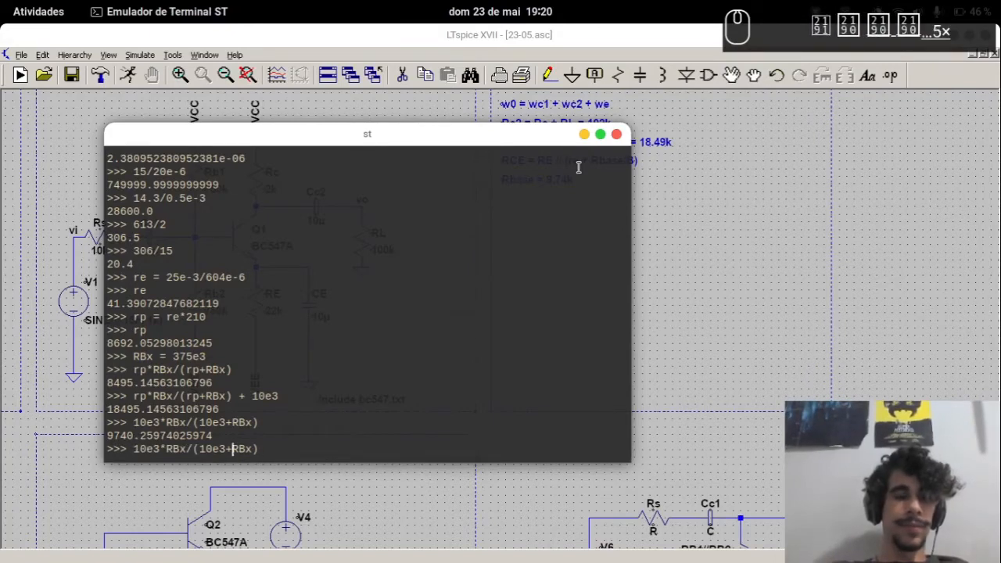
type("Rbase =")
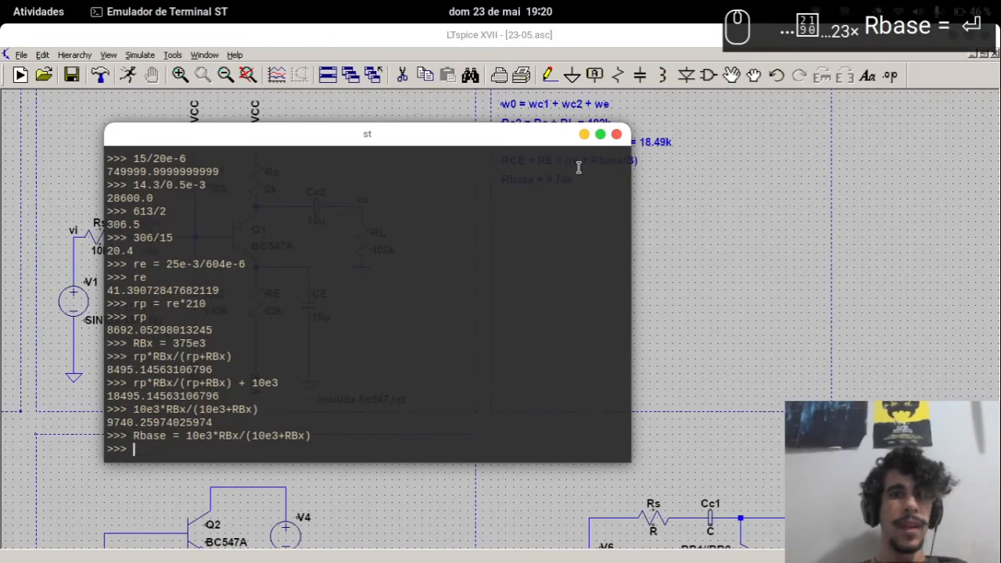
Calculate Rbase/210 in the Python session and, after checking the re note in LTspice, evaluate 46+41 in the terminal
type("Rbase/210")
key("Return")
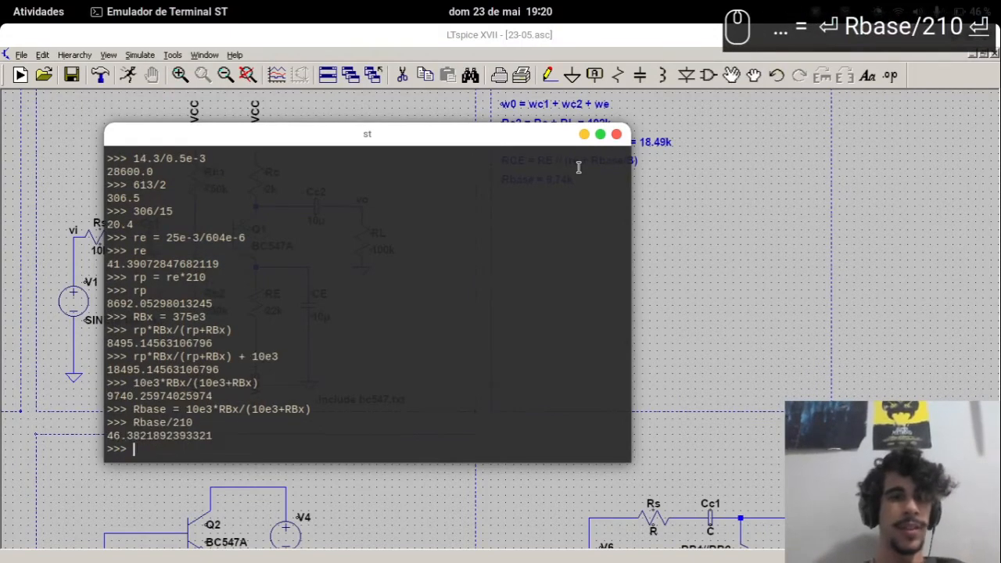
key("alt+Tab")
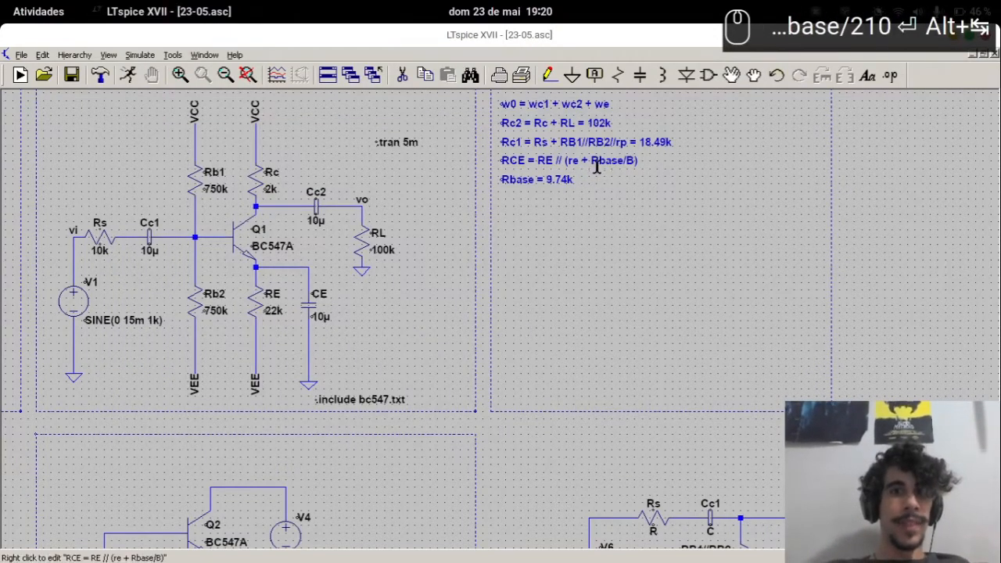
left_click_drag(626, 208, 598, 286)
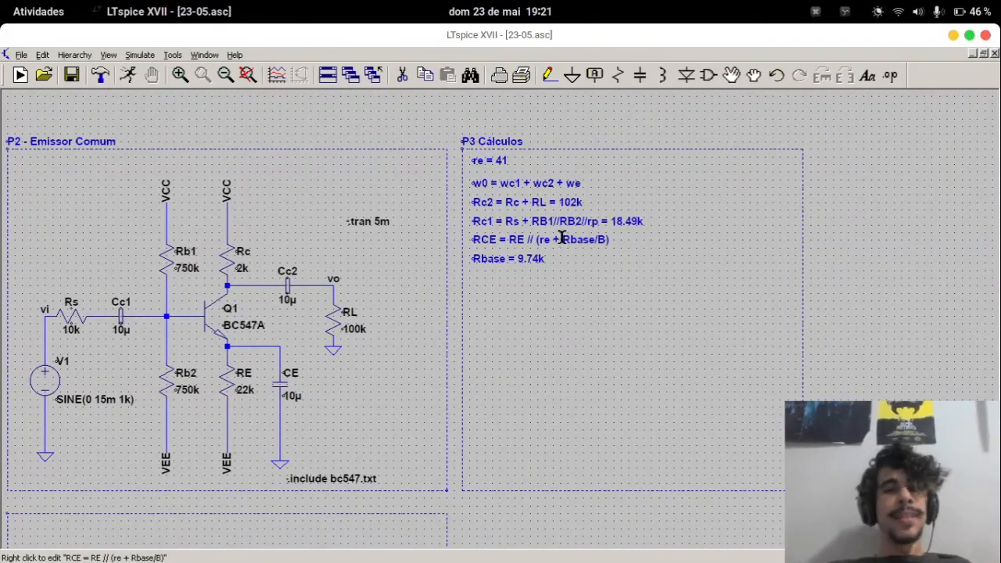
key("alt+Tab")
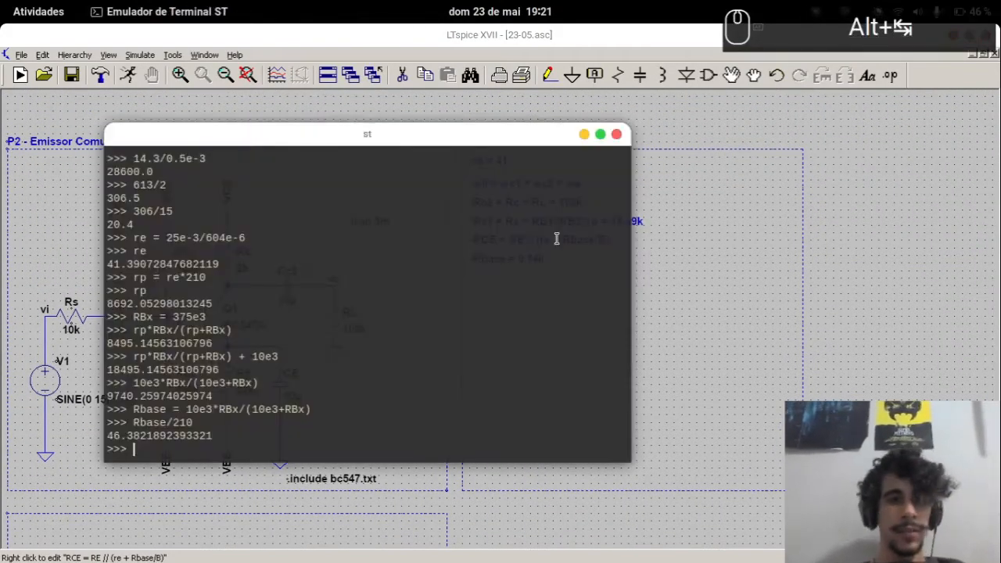
type("46+41")
key("Return")
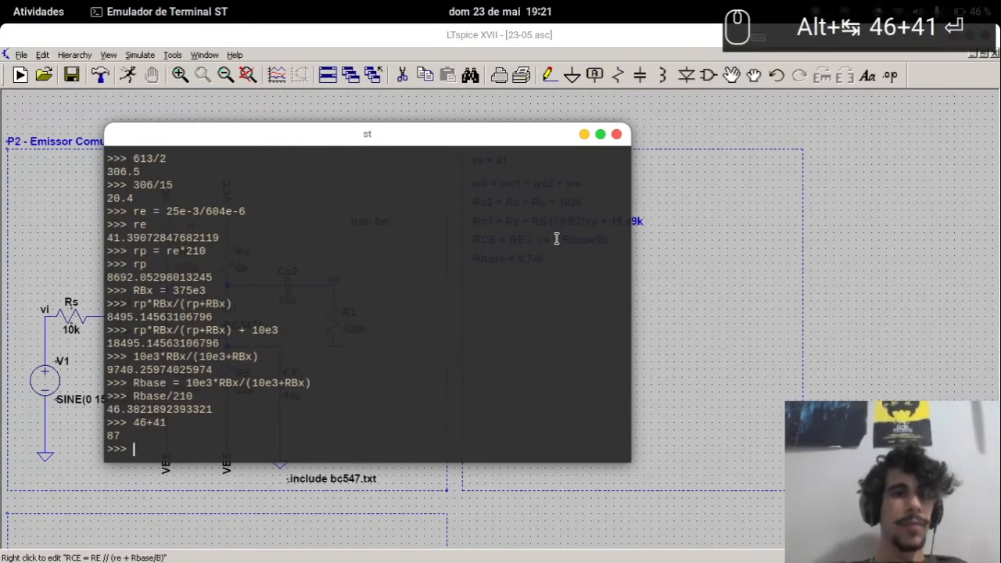
Switch back to LTspice and append "= 87" to the RCE equation comment
key("alt+Tab")
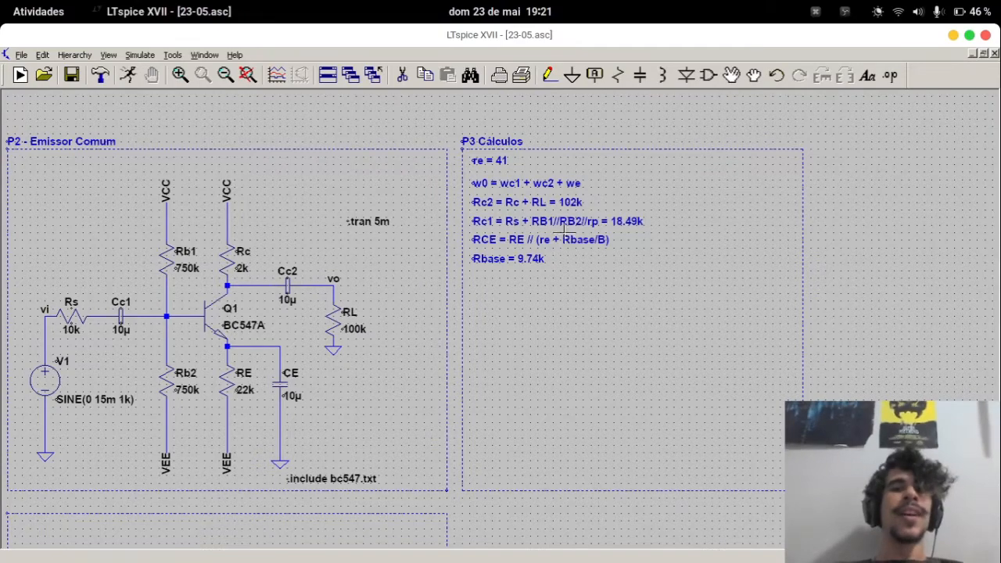
right_click(583, 243)
key("End")
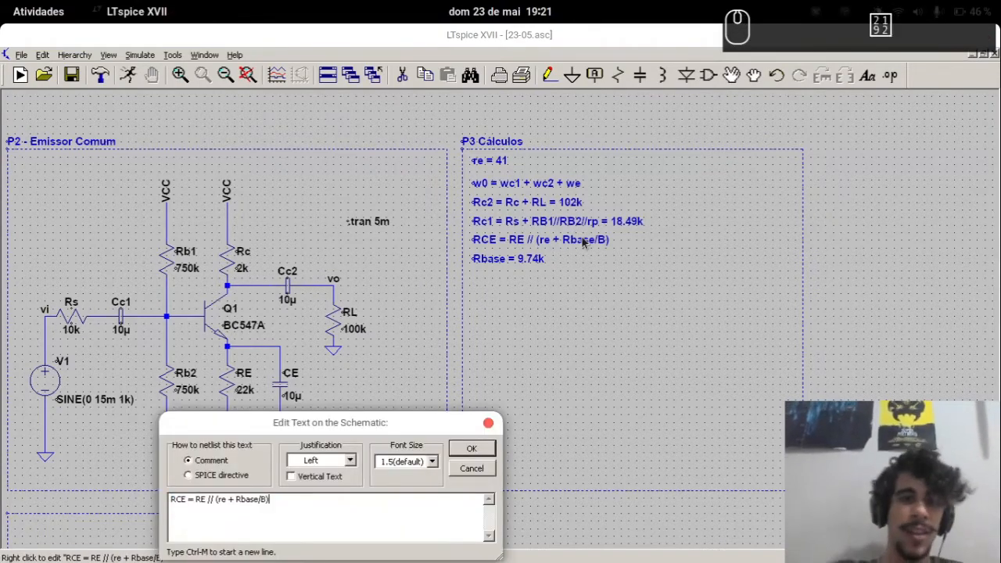
type("= 87")
key("Return")
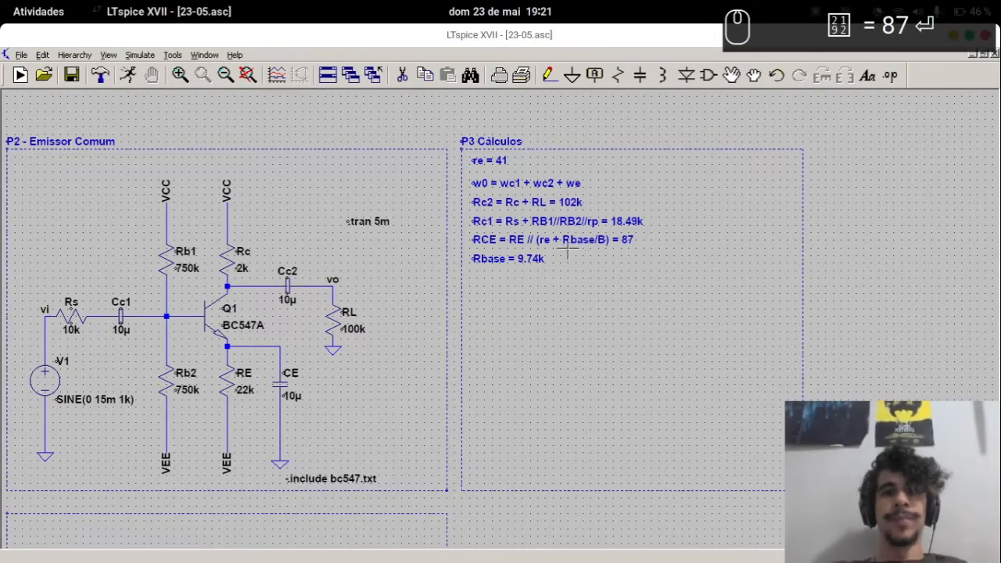
Delete the Rbase comment below the RCE equation and save the schematic
key("Delete")
left_click(523, 264)
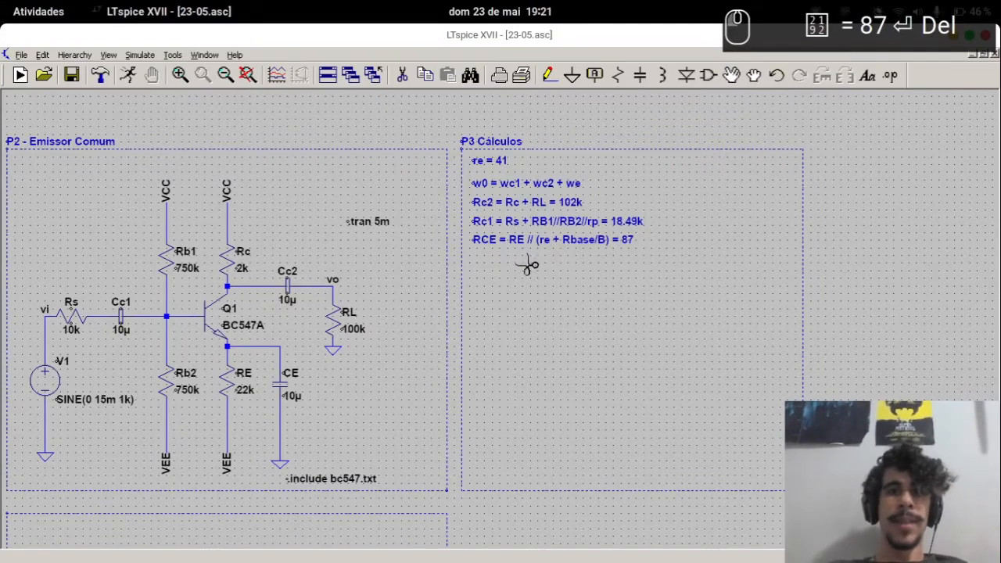
key("Escape")
key("ctrl+s")
Add the comment "w = 1/RC" below the RCE equation in the P3 Cálculos box and save the schematic
left_click_drag(550, 284, 592, 288)
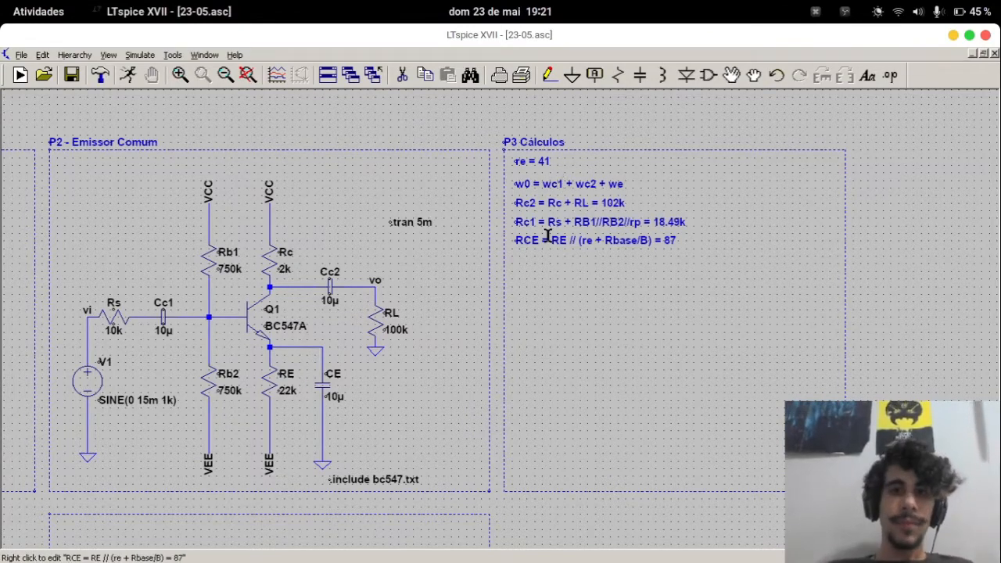
left_click(545, 269)
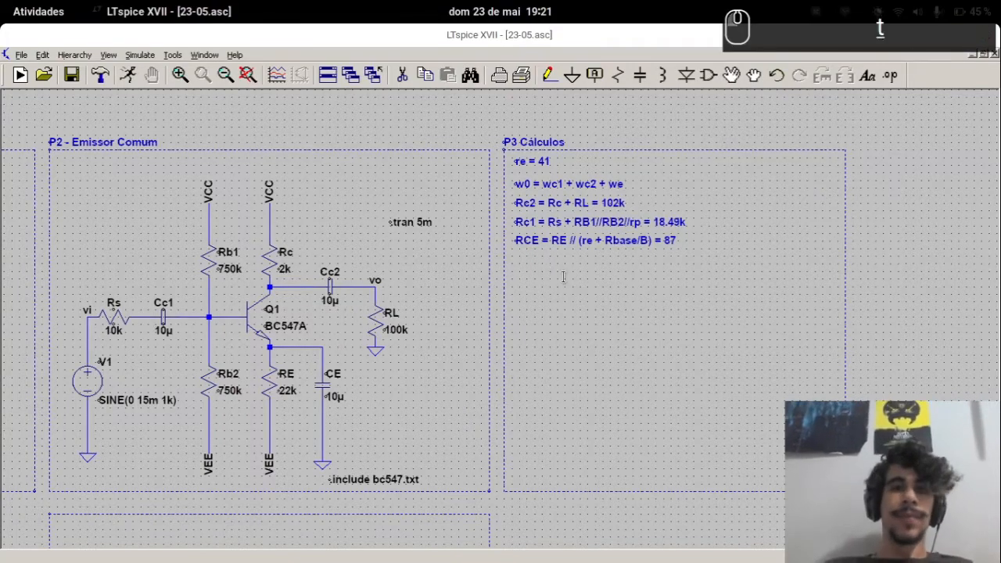
type("tw = 1/RC")
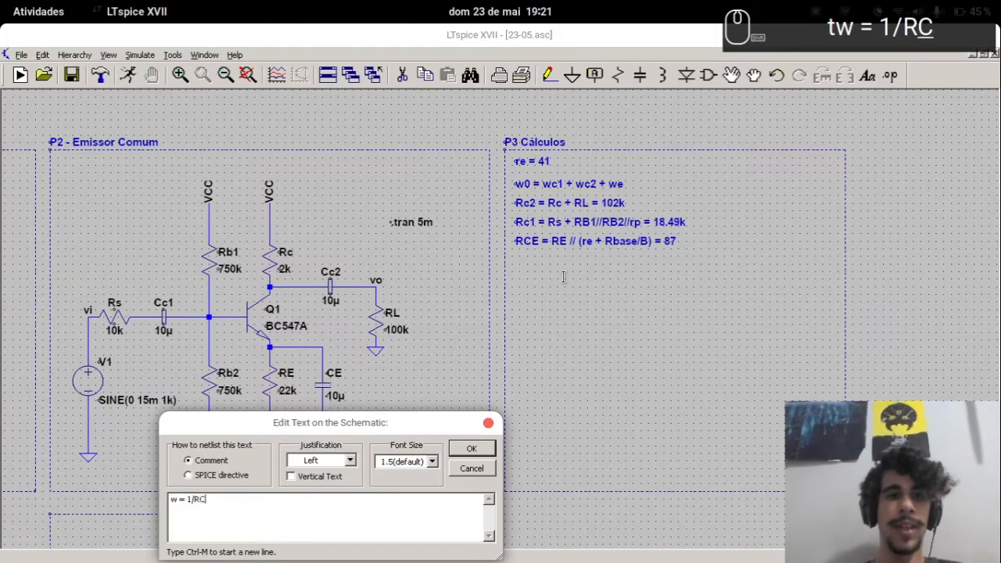
key("Return")
left_click(601, 291)
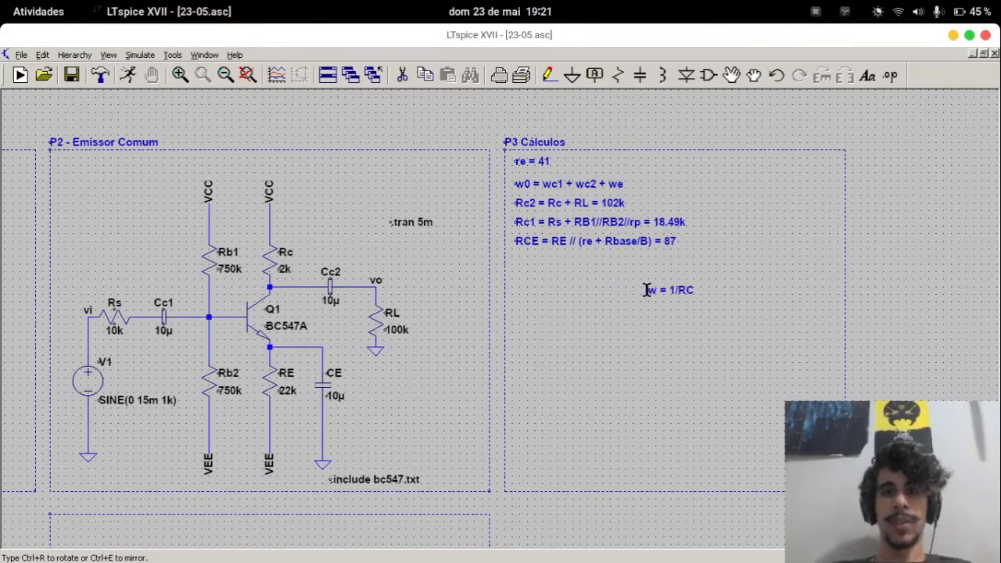
left_click(649, 291)
key("Escape")
key("ctrl+s")
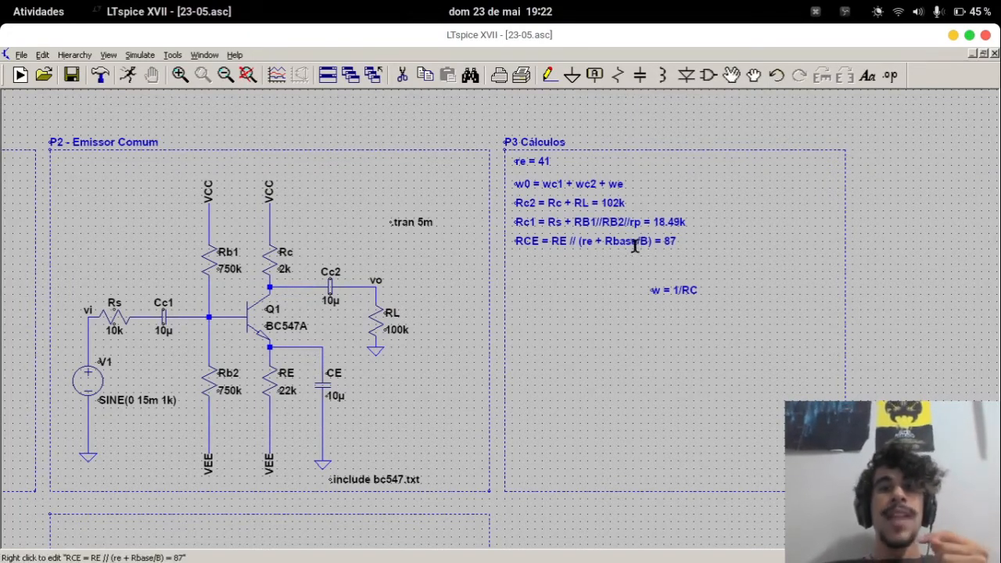
Append "= 0.1 + 0.1 + 0.8" to the w0 equation comment in the P3 Cálculos box
right_click(620, 182)
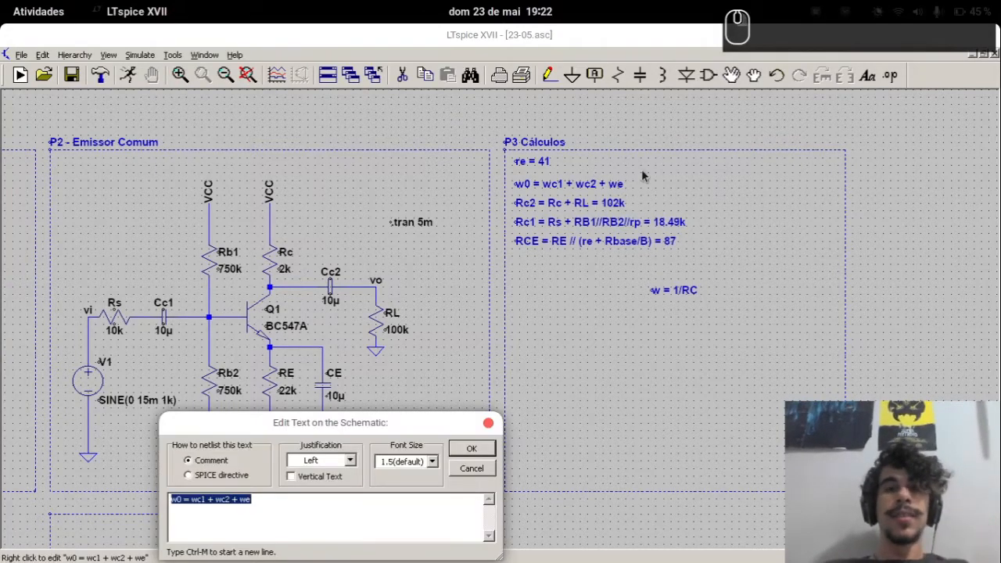
key("End")
type("+")
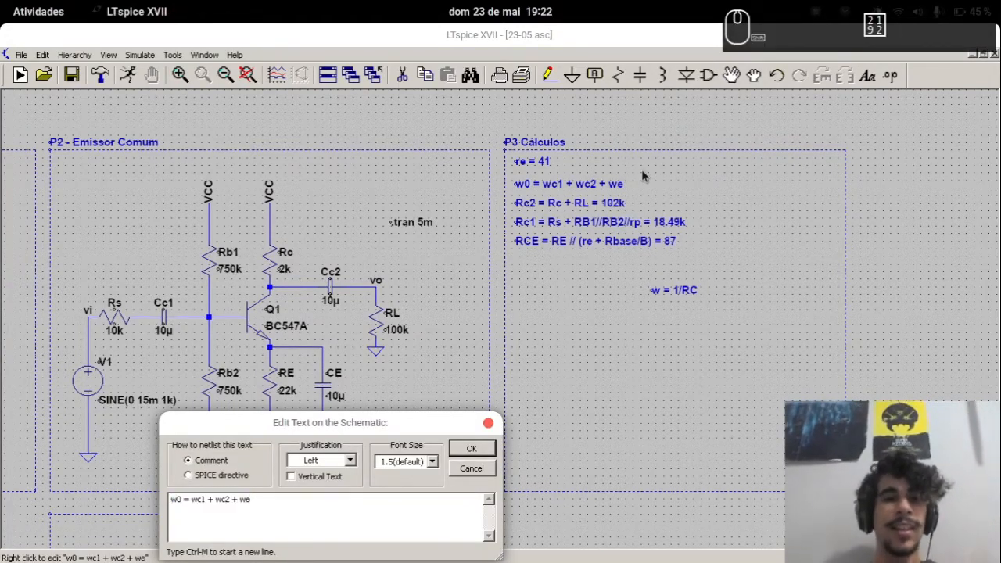
key("BackSpace")
type("= ")
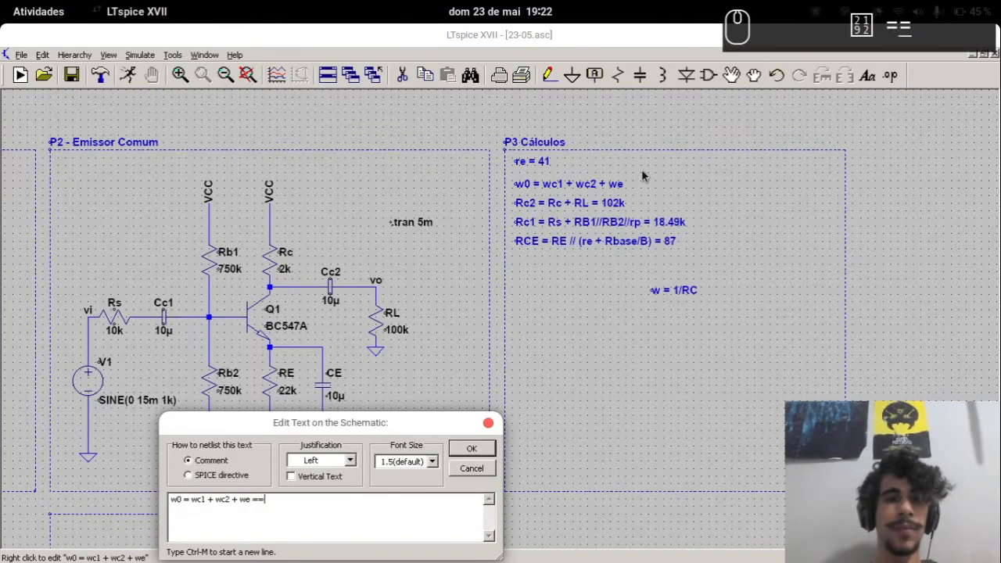
type("0.1")
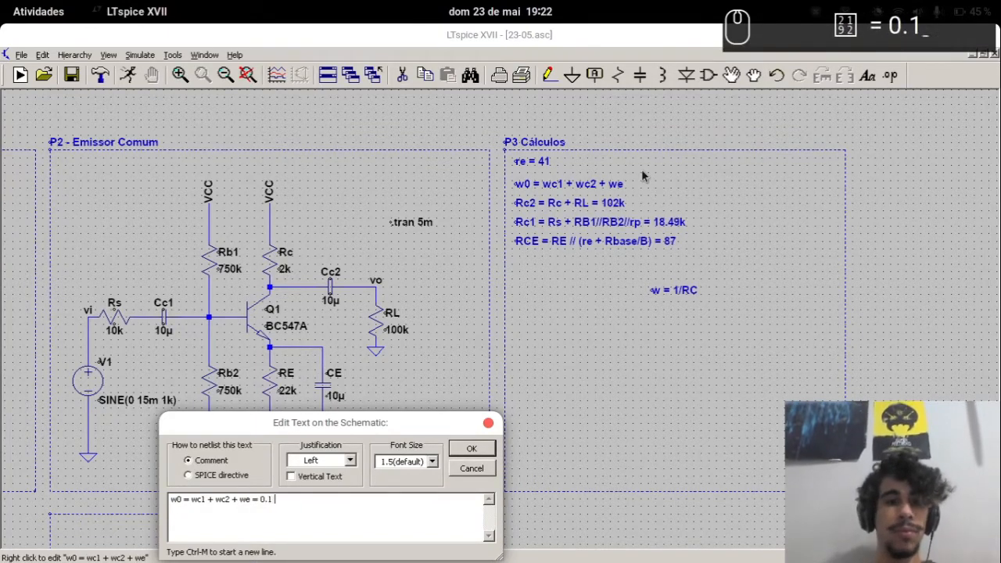
type(" + 0.1 + 0.8")
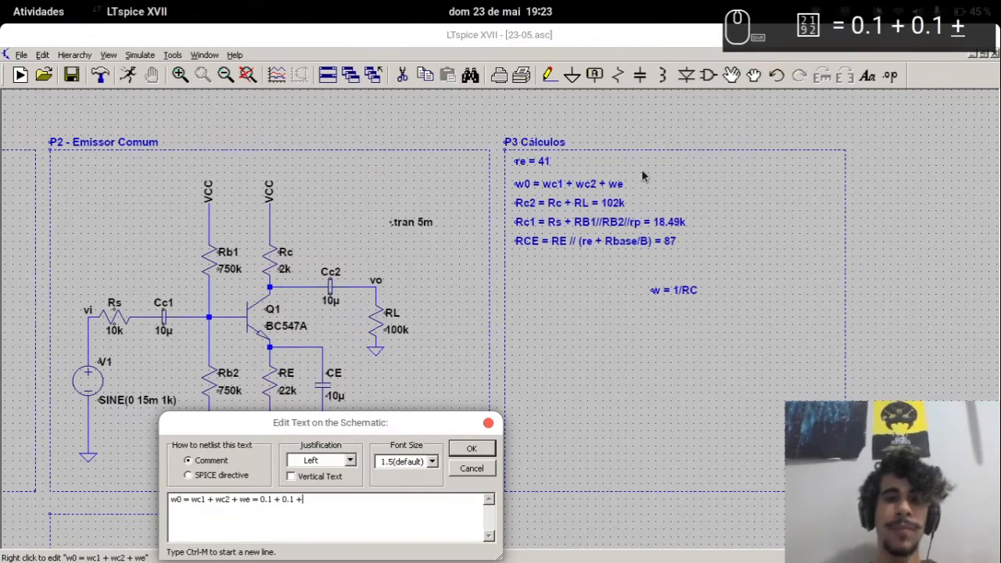
key("Return")
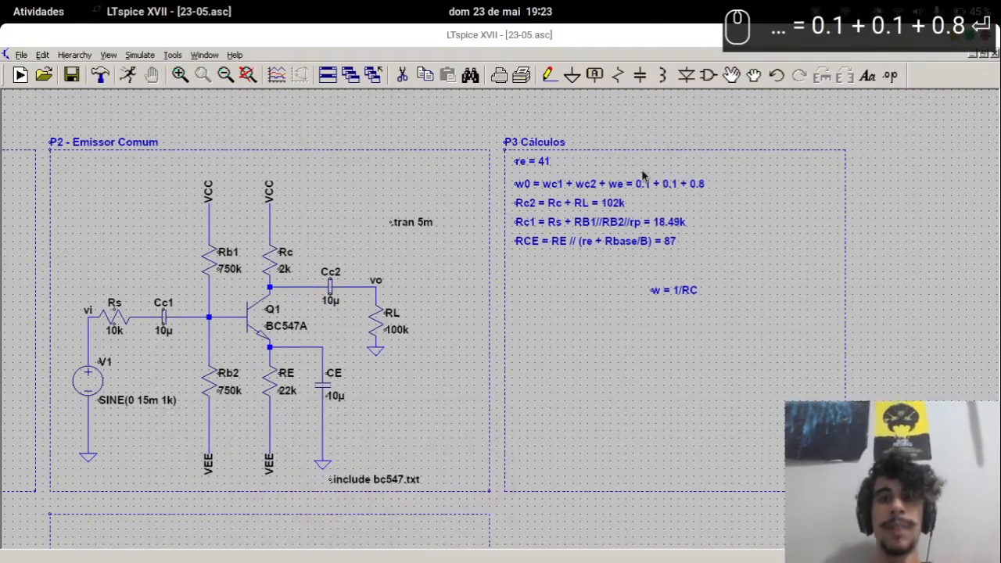
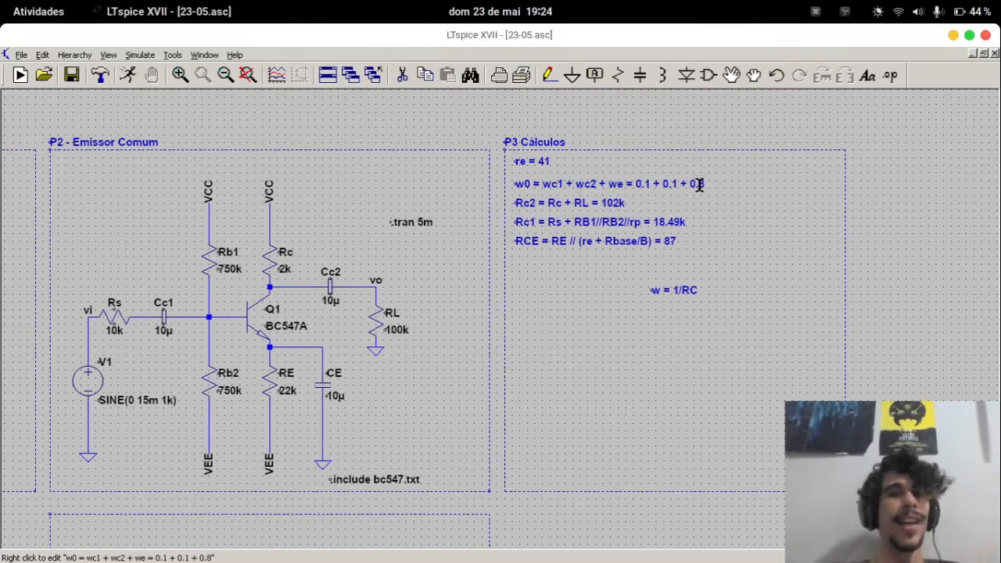
Replace every w with f in the cutoff sum comment so it reads "f0 = fc1 + fc2 + fe = 0.1 + 0.1 + 0.8"
right_click(629, 184)
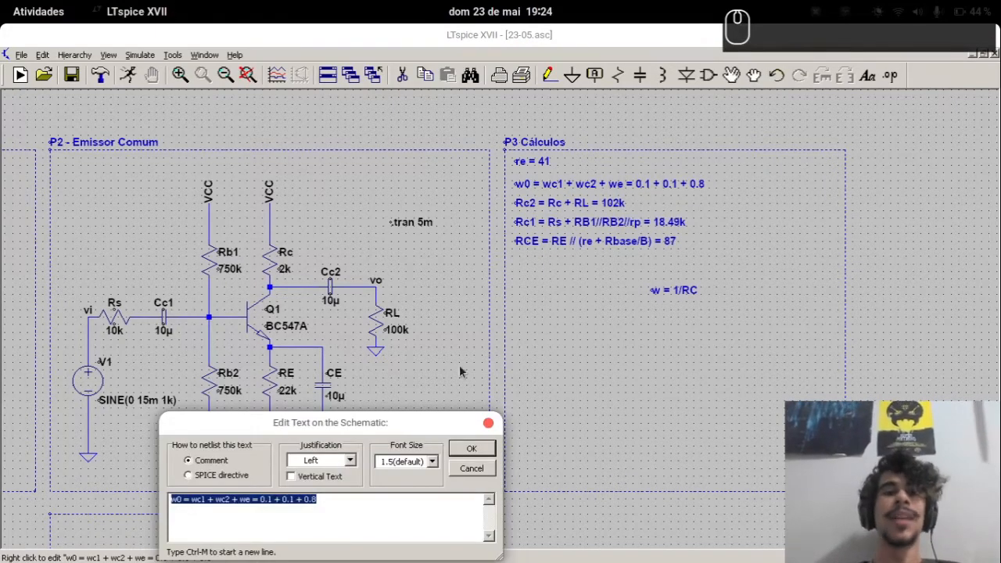
left_click(381, 512)
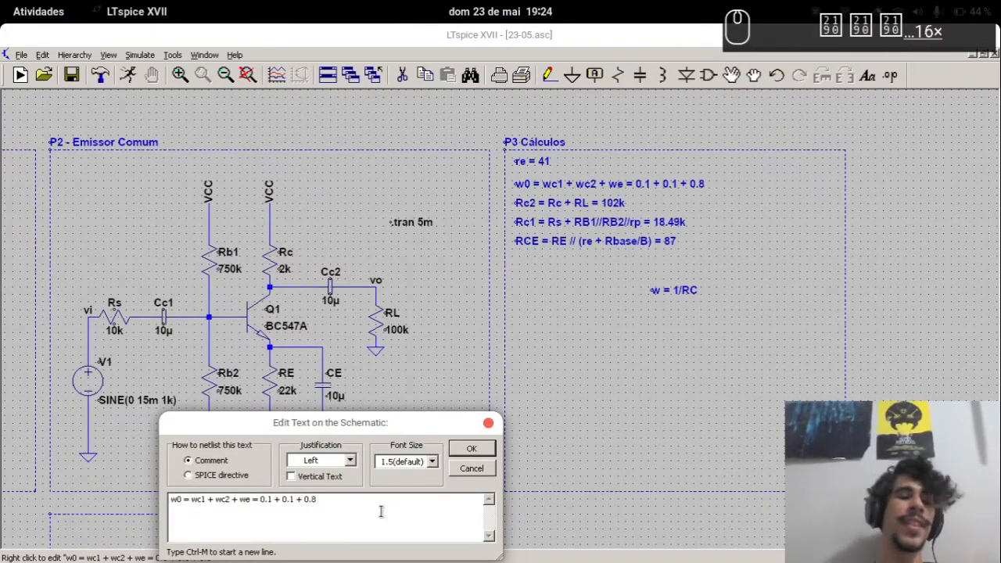
key("Left")
key("Left")
key("Left")
key("Left")
key("Left")
key("Left")
key("Left")
key("Left")
key("Left")
key("Left")
key("Left")
key("Left")
key("Left")
key("Left")
key("Left")
key("Left")
key("shift+Right")
type("f")
key("Right")
key("Right")
key("Right")
key("Right")
key("shift+Right")
key("shift+Right")
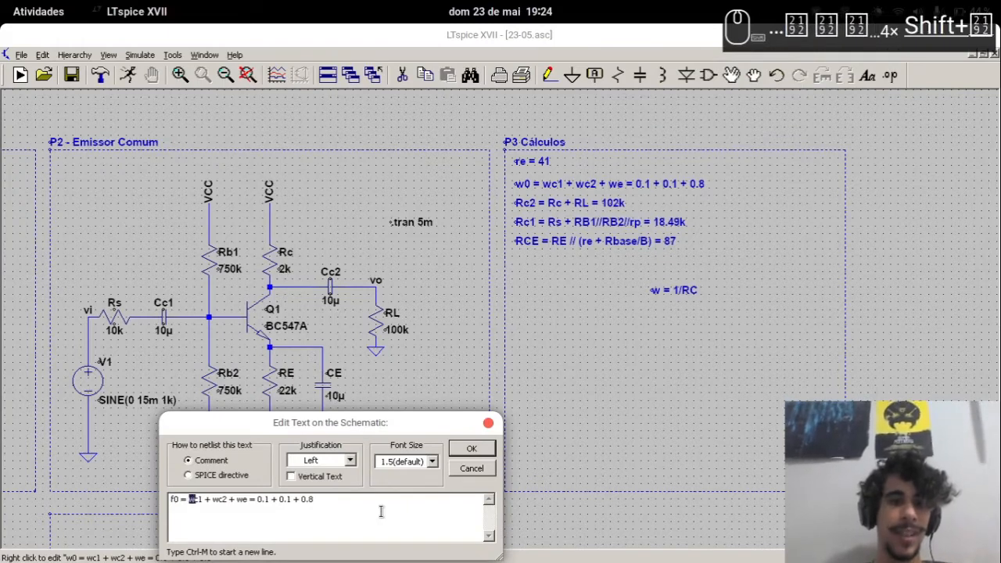
type("f")
key("Right")
key("Right")
key("Right")
key("Right")
key("Right")
key("shift+Right")
key("shift+Right")
type("f")
key("Right")
key("Right")
key("Right")
key("Right")
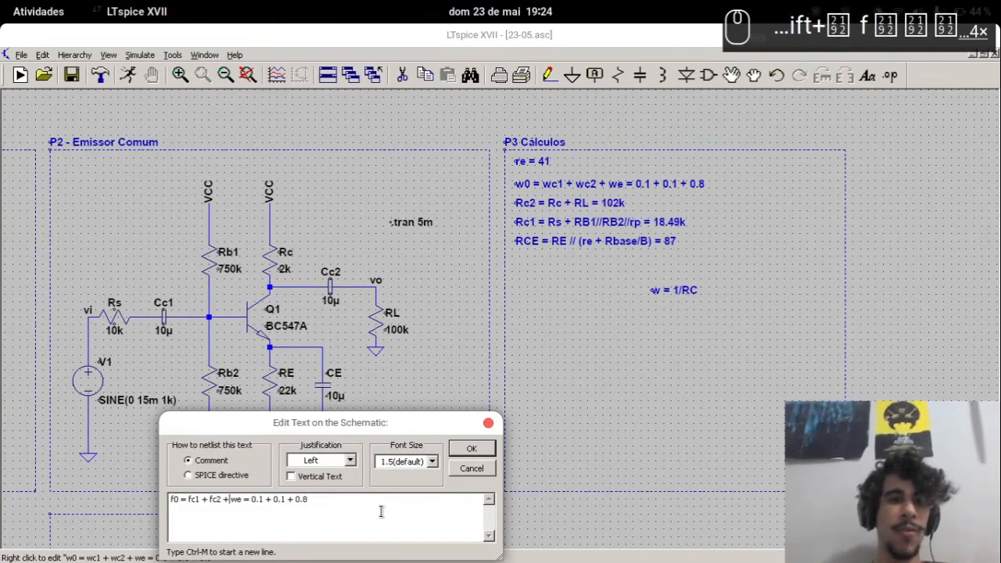
key("shift+Right")
type("f")
key("Return")
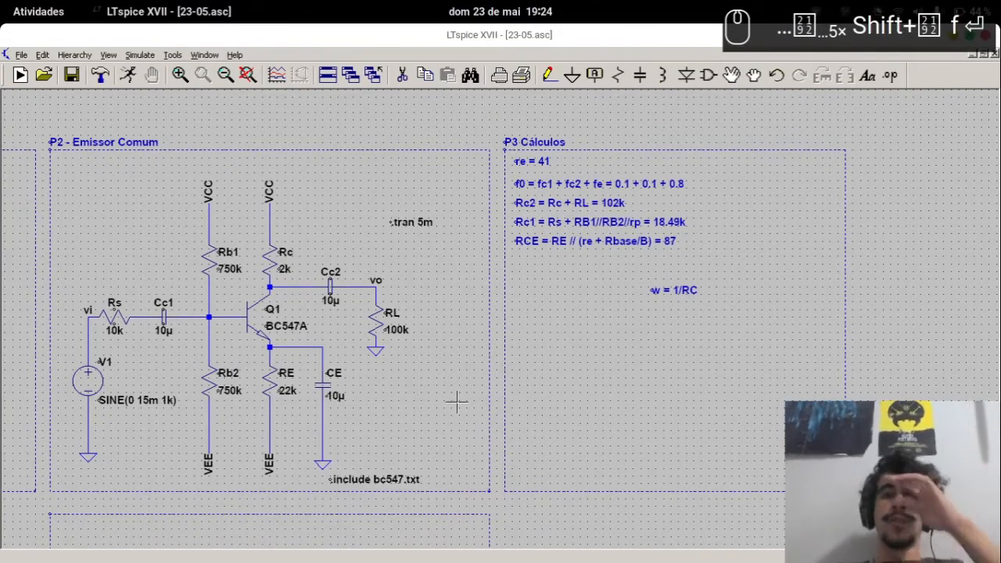
Append ", f = 1/(2piRC)" to the "w = 1/RC" comment
right_click(677, 296)
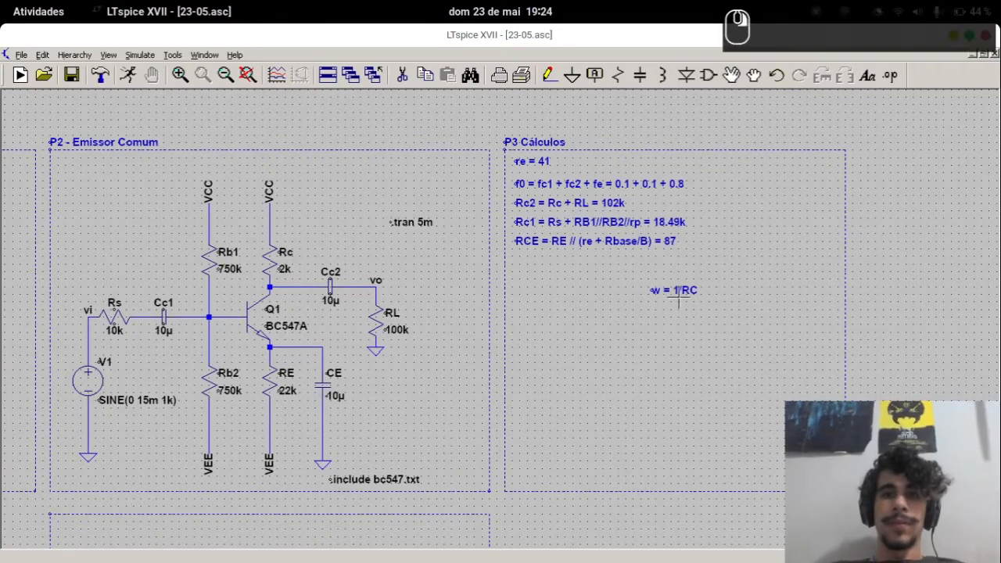
key("Escape")
right_click(686, 285)
key("End")
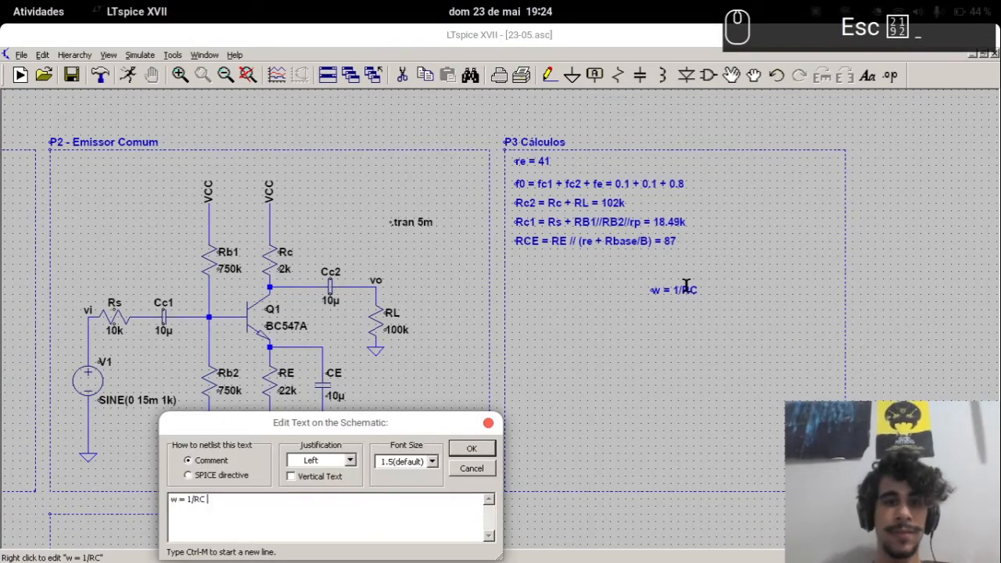
type(", f = 1/(2pi)")
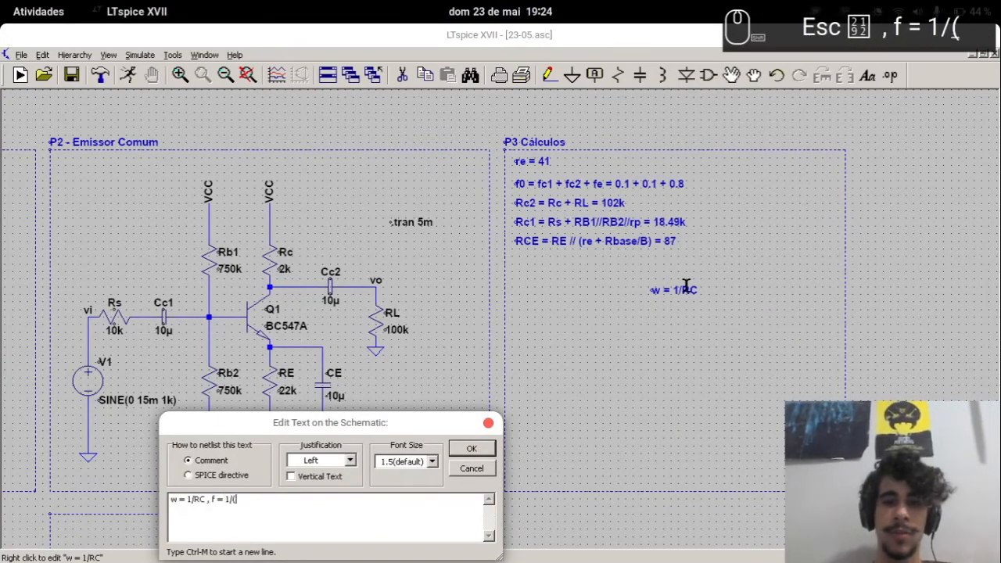
key("Left")
type("2piRC")
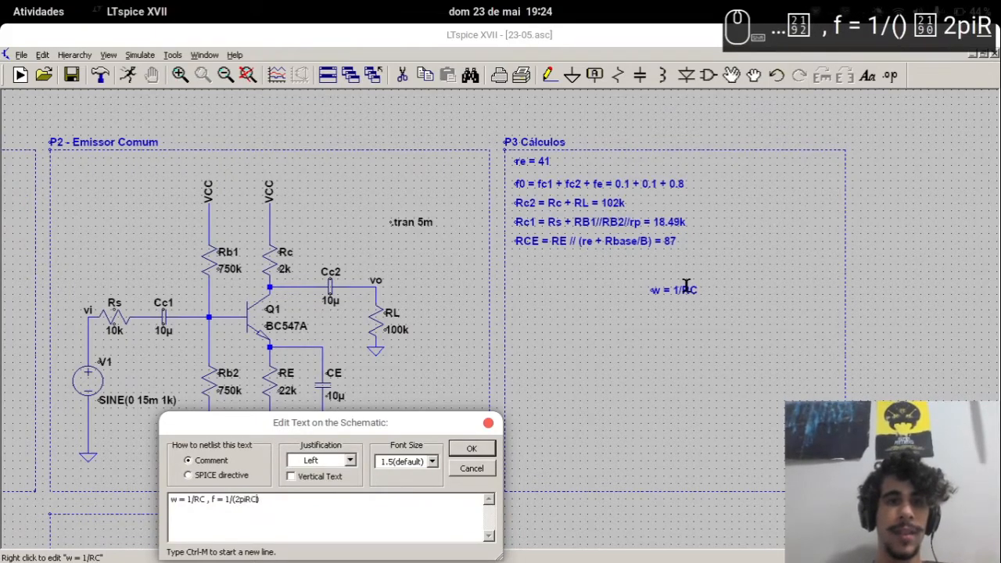
key("Return")
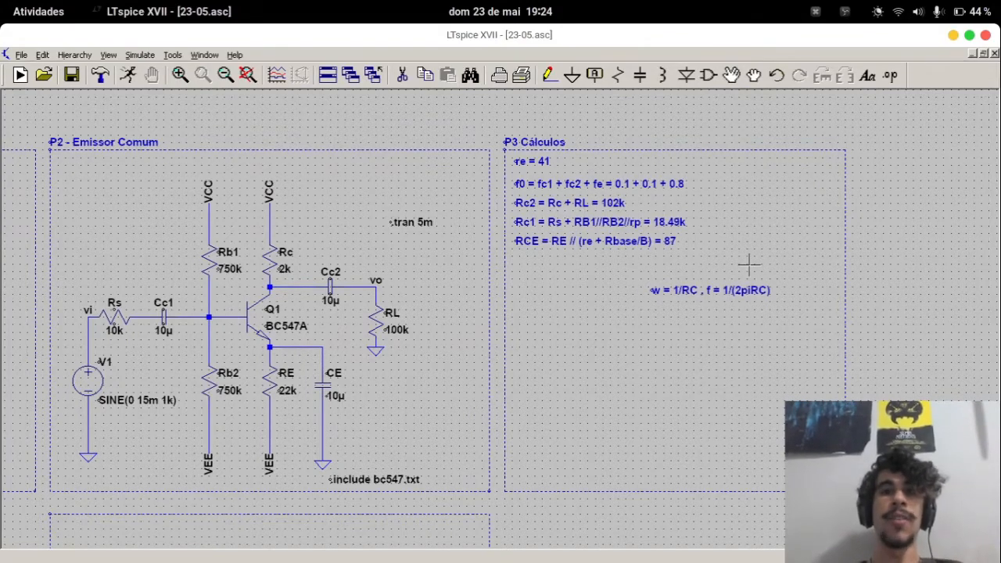
Add the comment "fe = 1/(2pReCe)" below the RCE equation, aligned with the other equations in the P3 Cálculos box
left_click(628, 309)
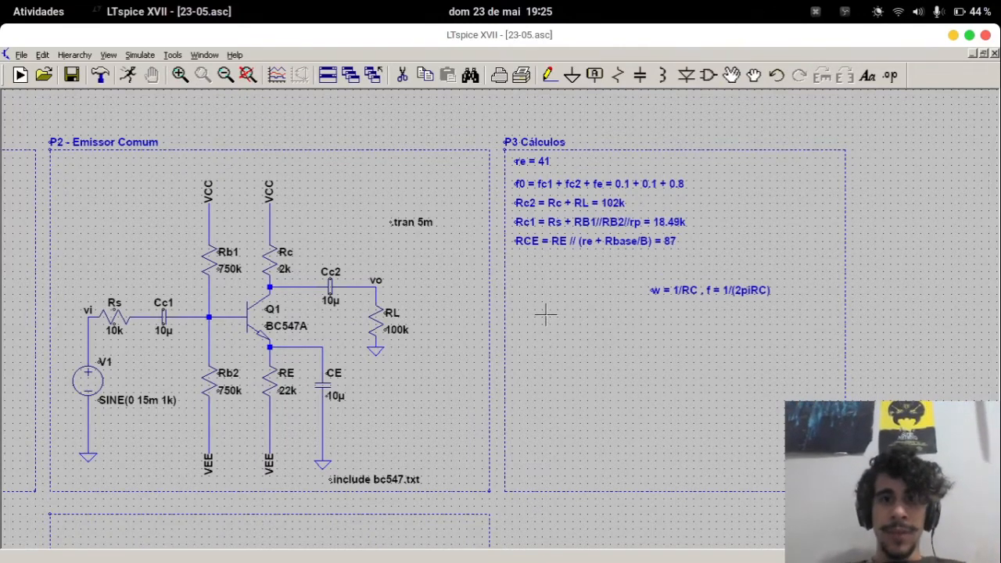
key("t")
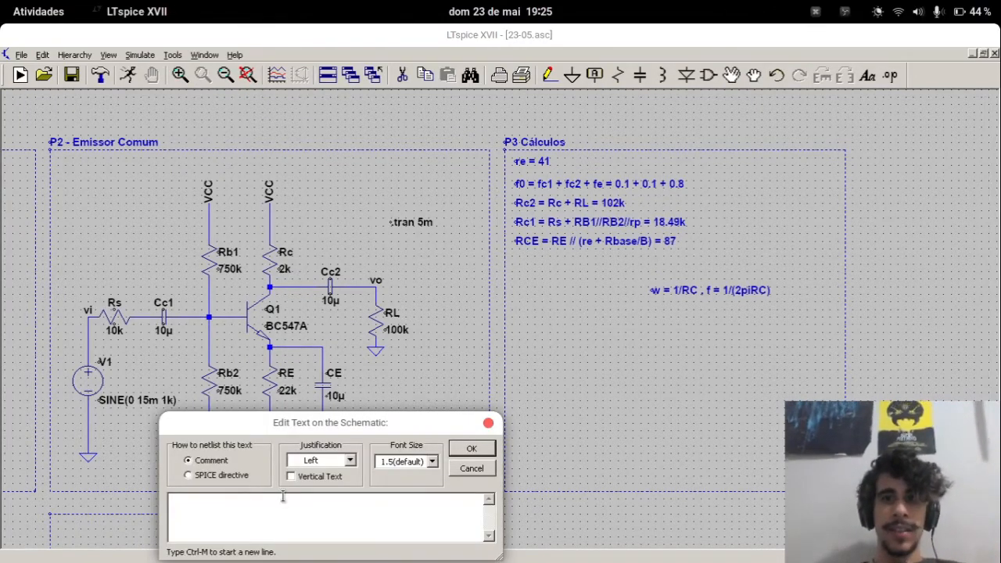
type("fE")
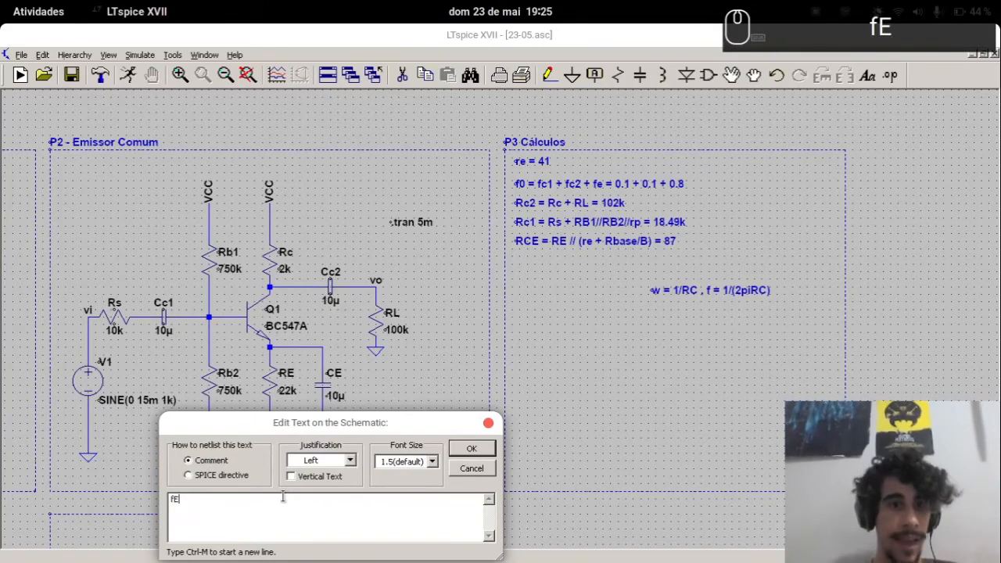
key("BackSpace")
type("e = ")
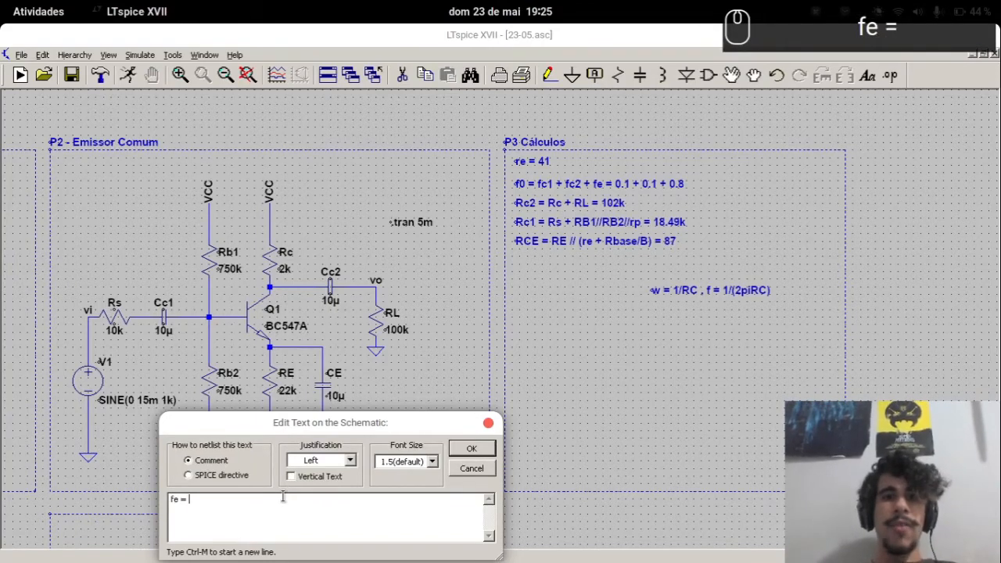
type("1/(2p)")
key("Left")
type("2p")
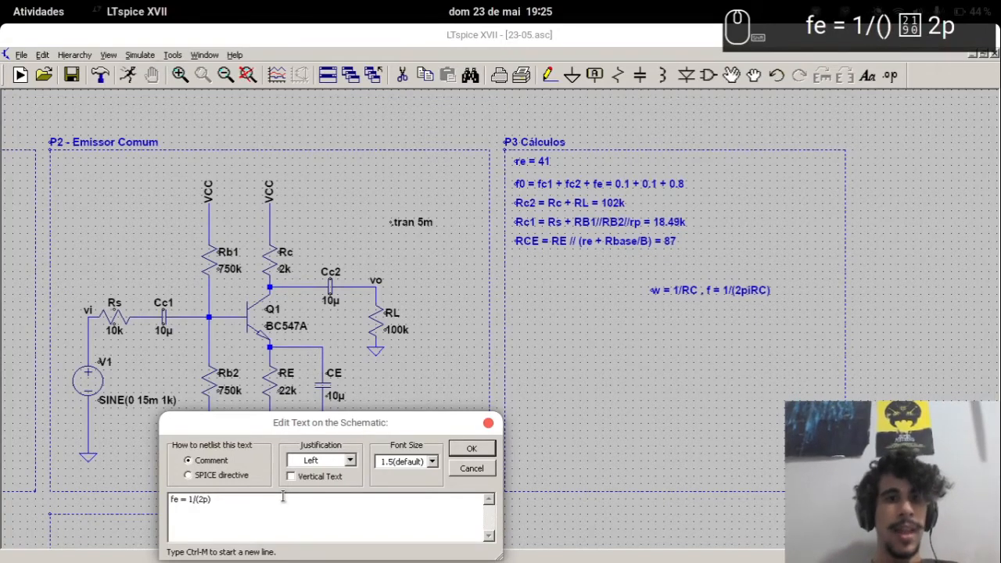
type("ReC")
key("BackSpace")
key("BackSpace")
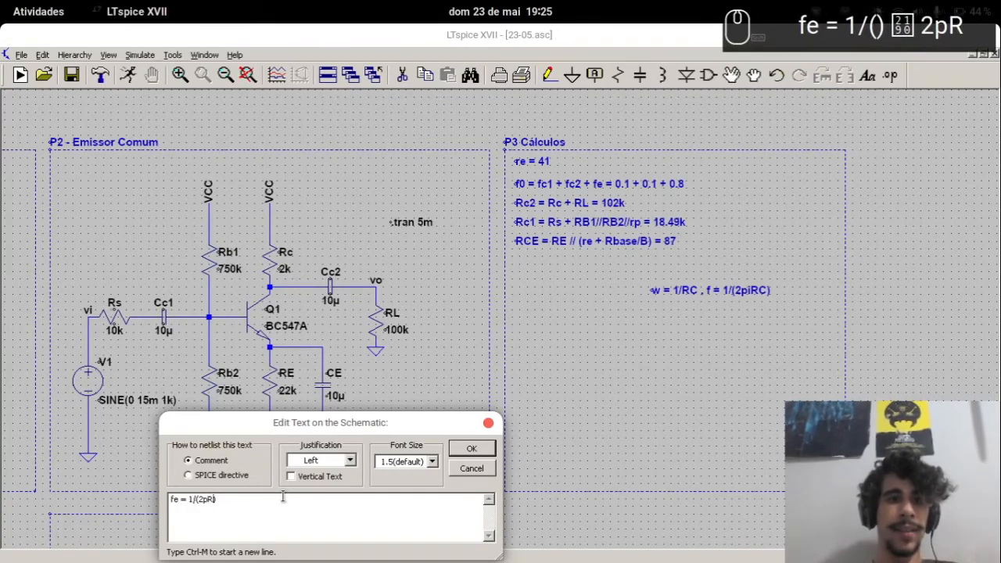
type("ECE")
key("BackSpace")
key("BackSpace")
key("BackSpace")
type("e")
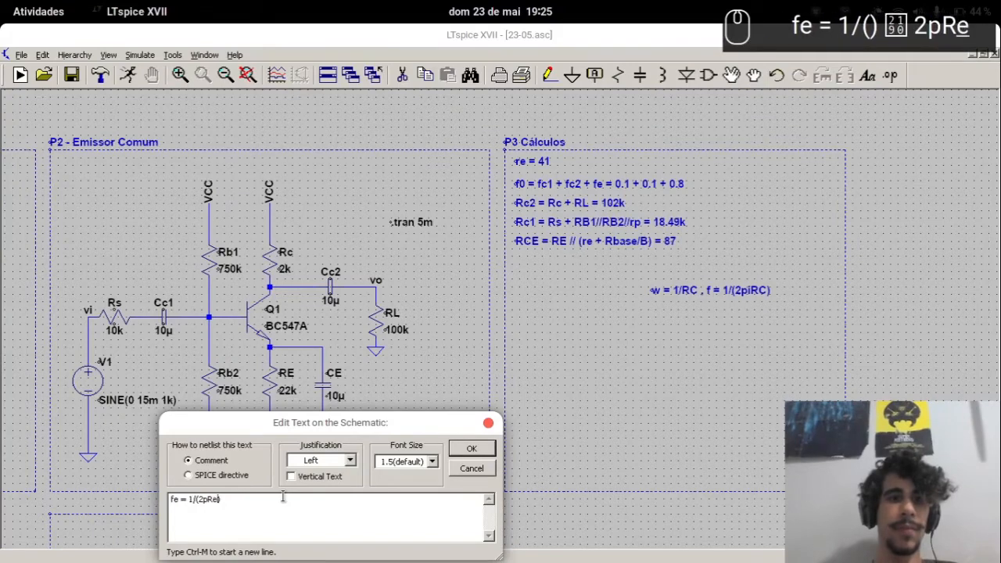
type("Ce")
key("Return")
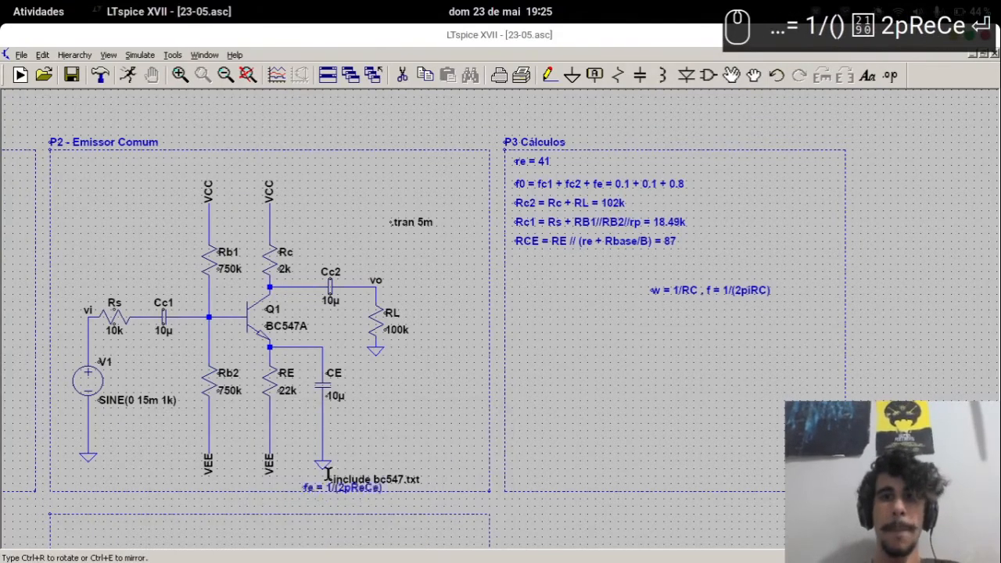
left_click(514, 314)
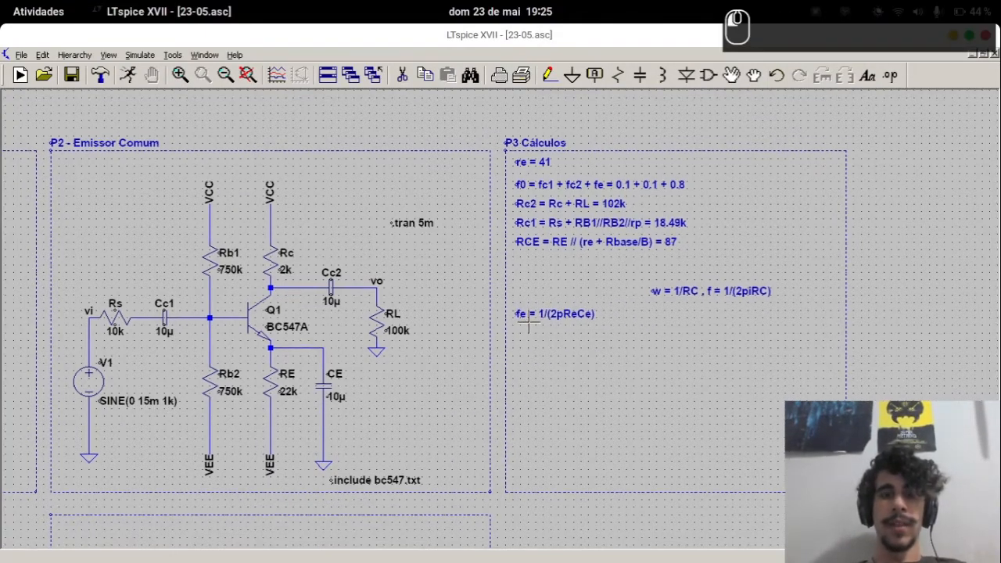
Append "= 0.8" to the fe equation comment
right_click(569, 315)
key("End")
type("0.8")
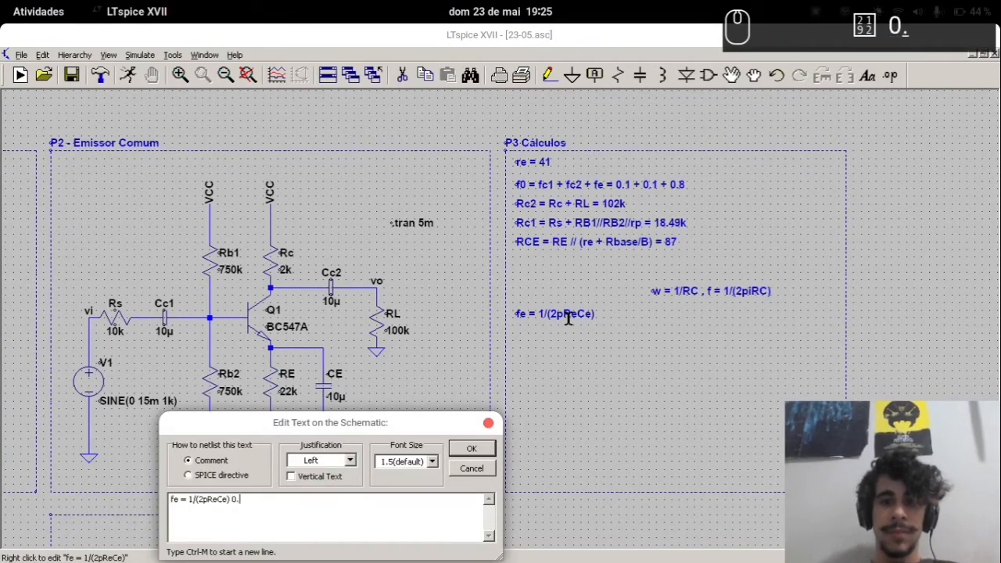
key("Left")
key("Left")
key("Left")
key("Left")
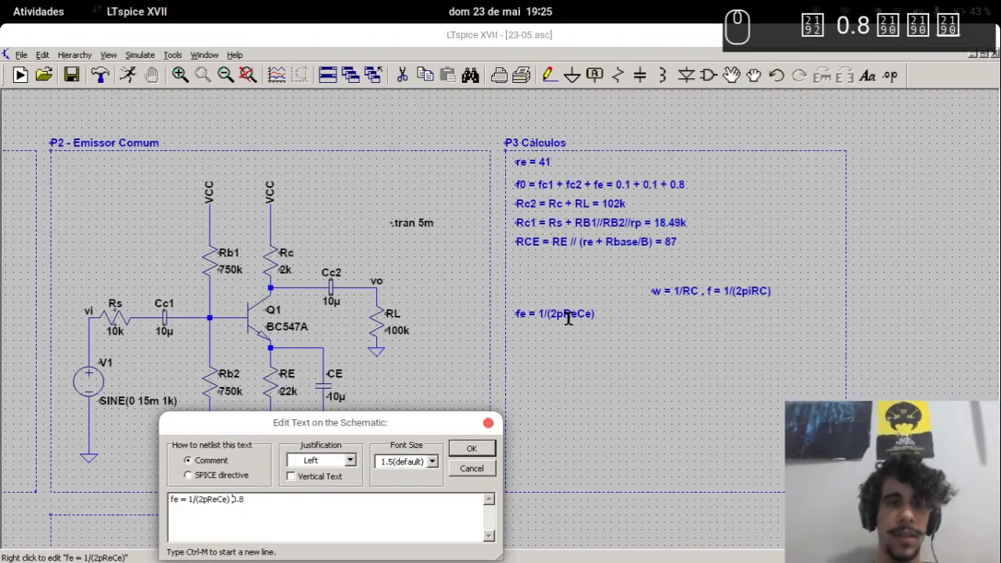
type("=")
key("Return")
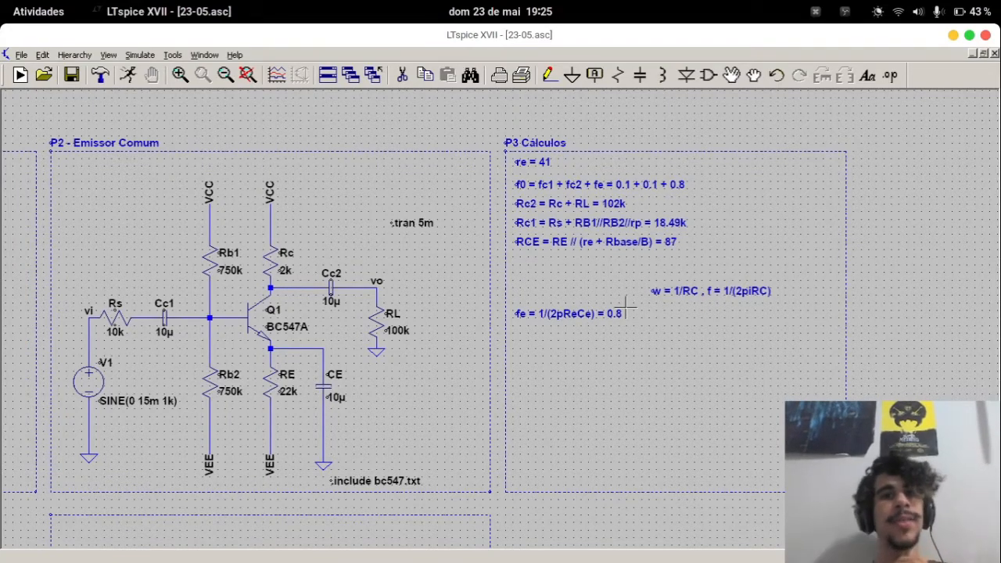
Append "-> Ce = 1/(2pRe*0.8)" to the fe equation comment
right_click(614, 313)
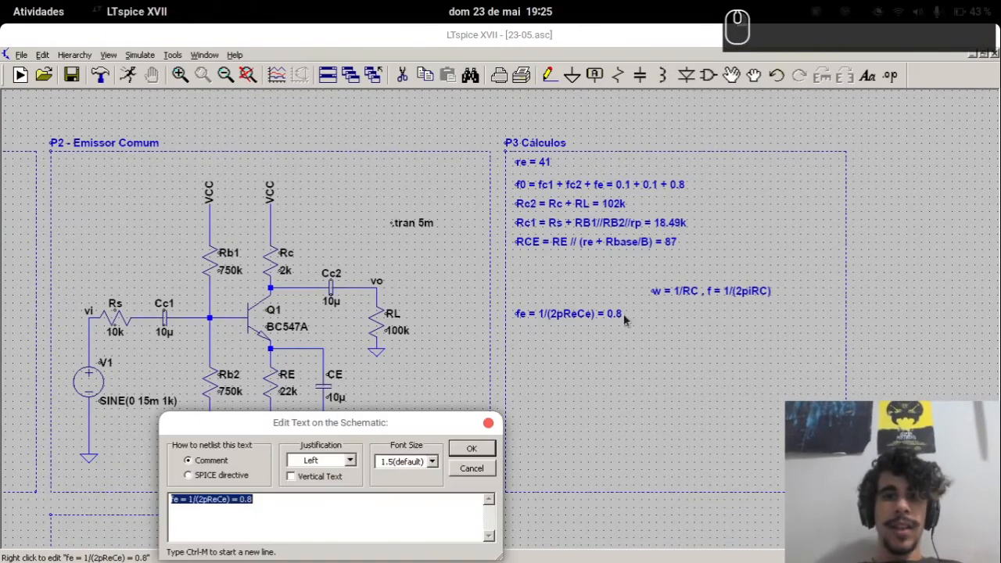
key("End")
type("-> ")
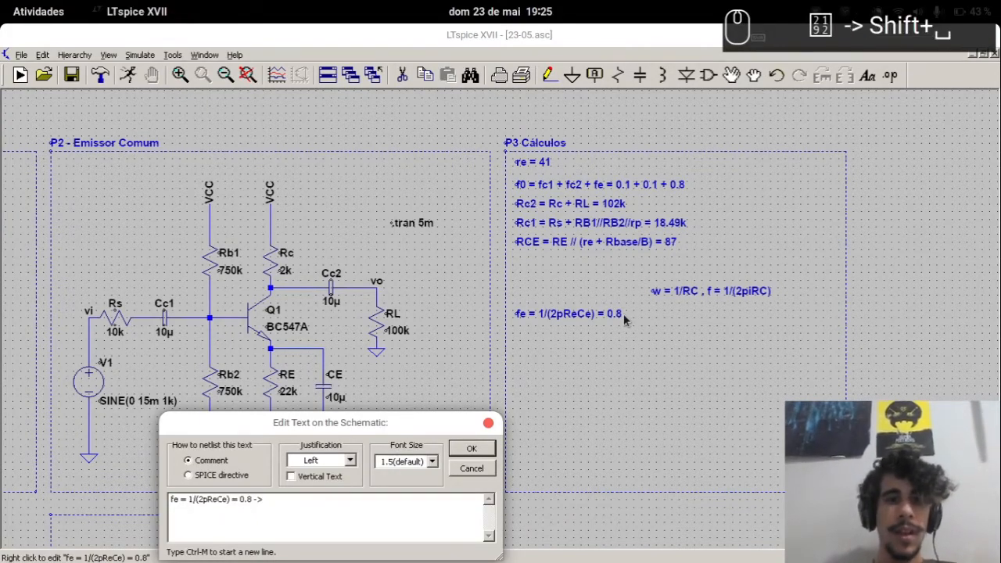
type("Ce")
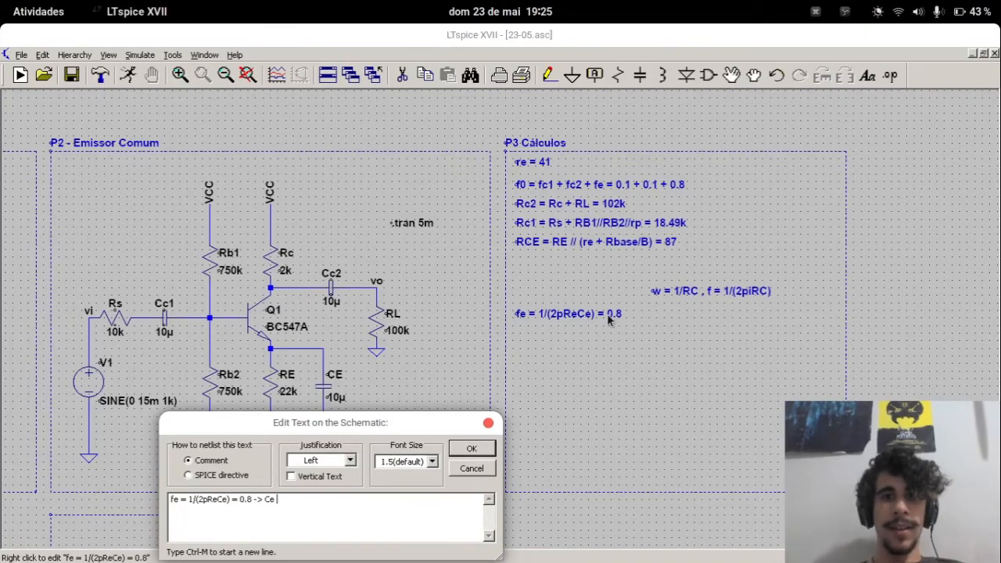
type(" = ")
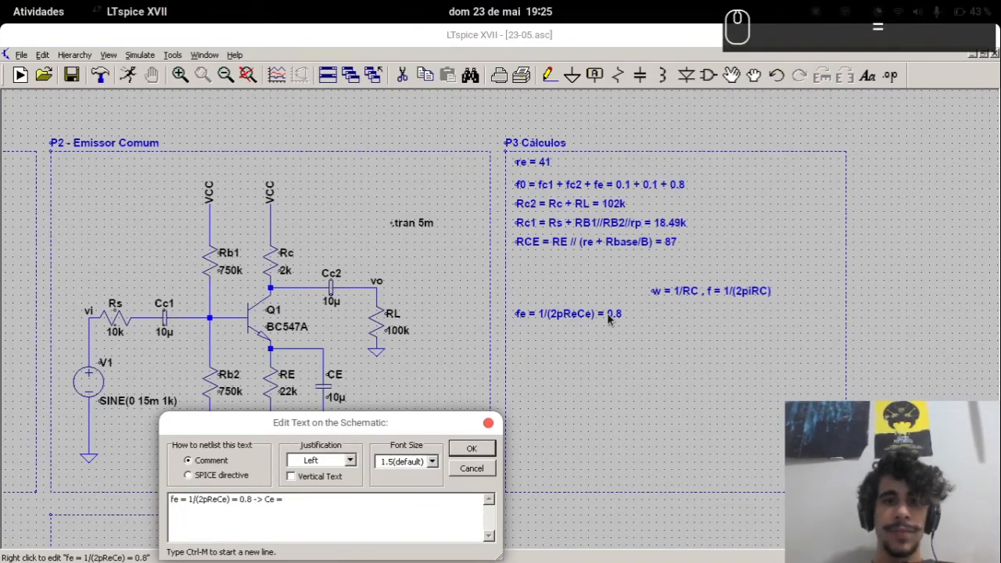
type("1/()")
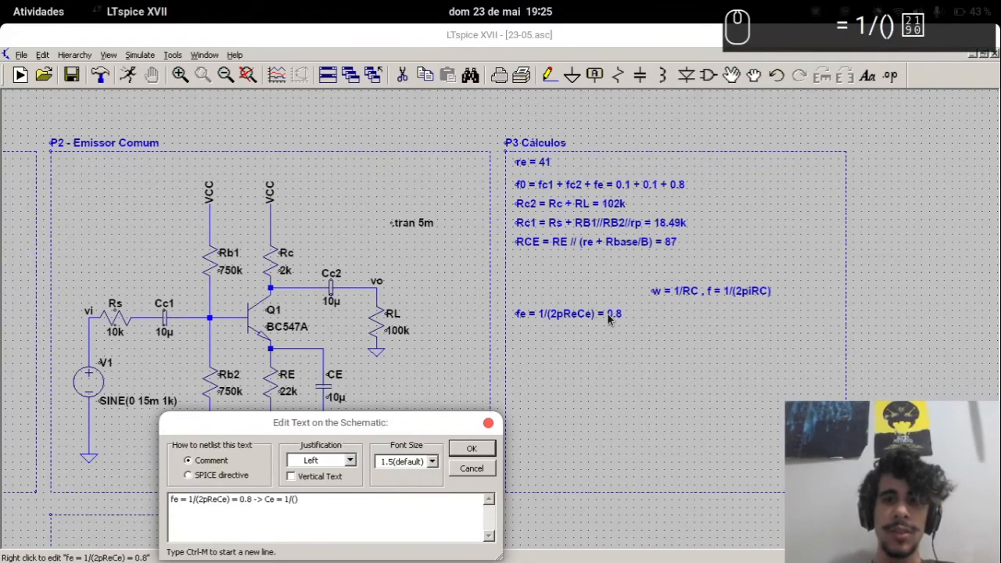
type("2pRe")
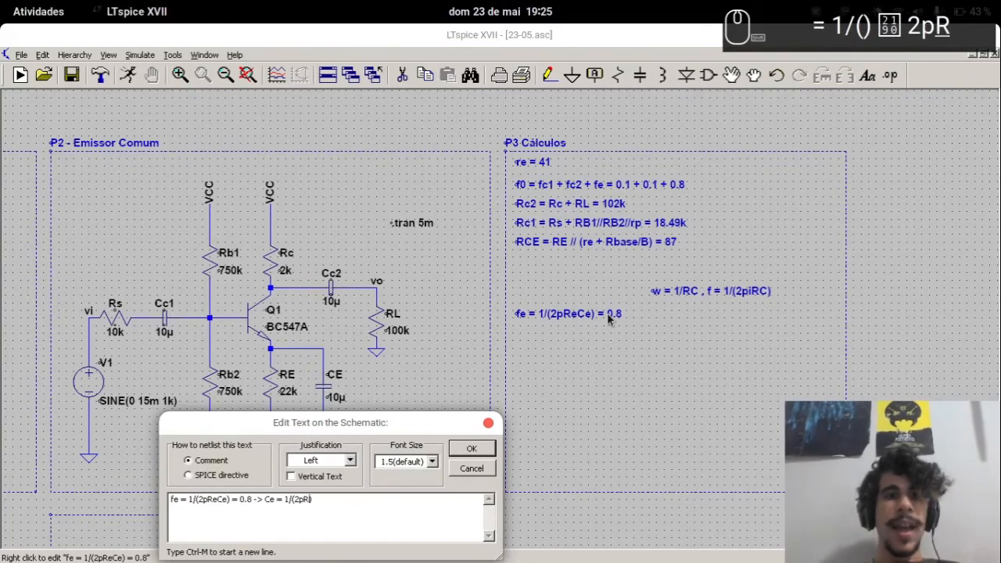
type("*0.8")
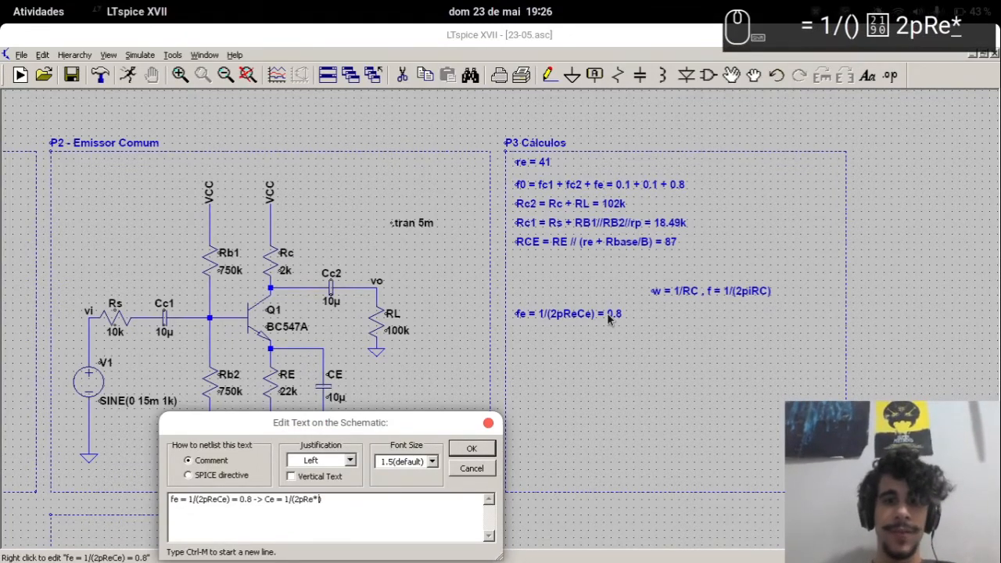
key("Return")
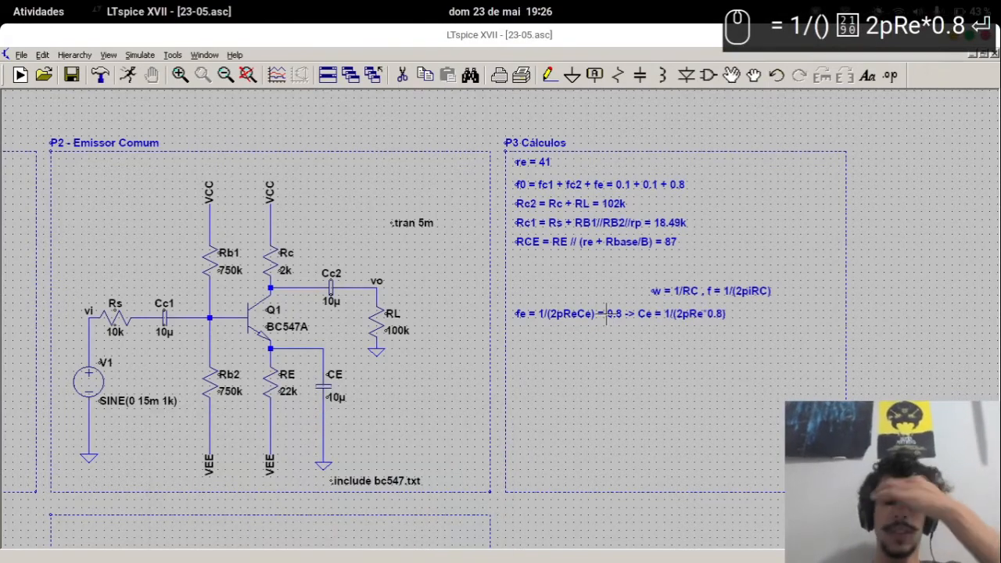
key("alt+Tab")
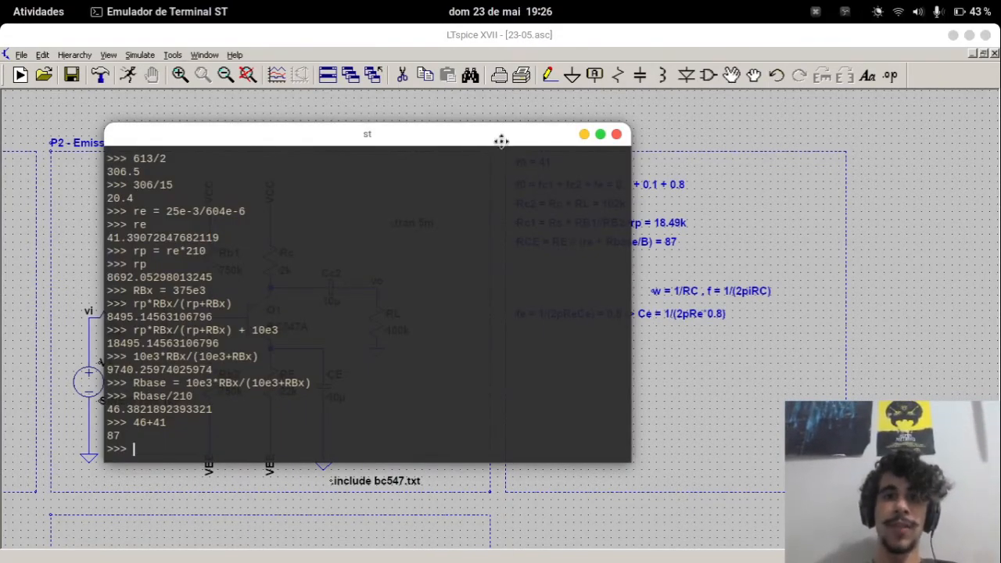
left_click_drag(503, 137, 368, 137)
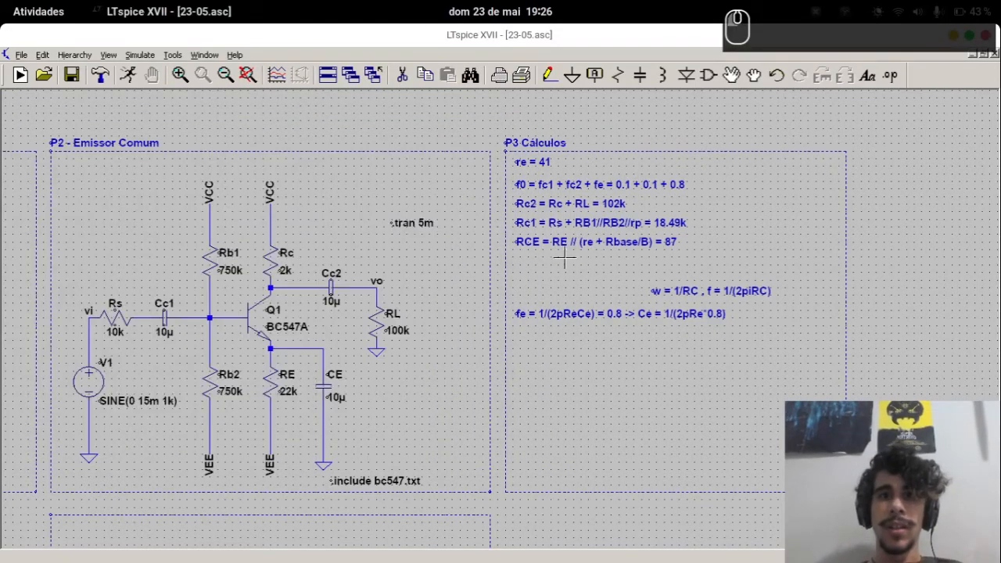
left_click(567, 258)
right_click(536, 243)
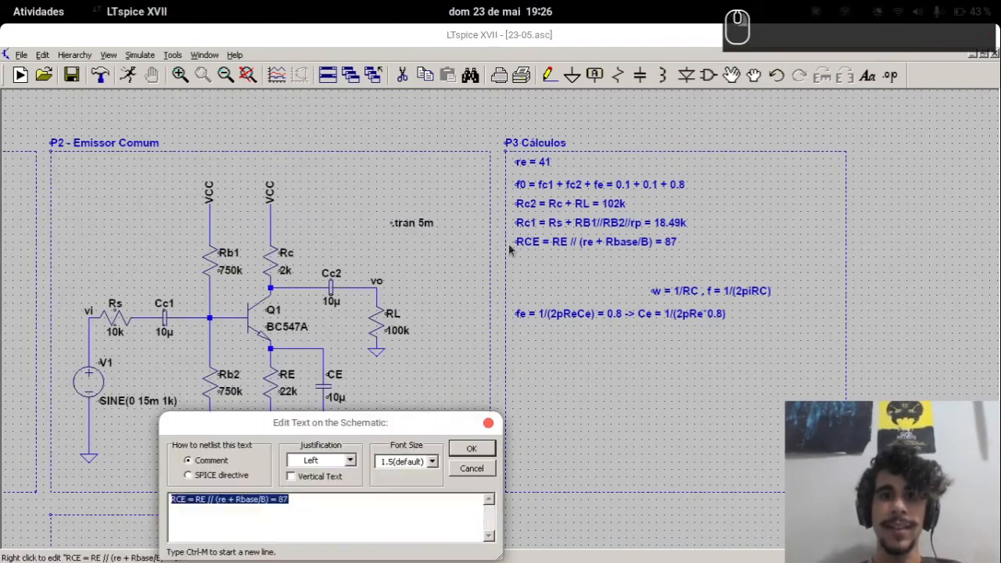
key("Escape")
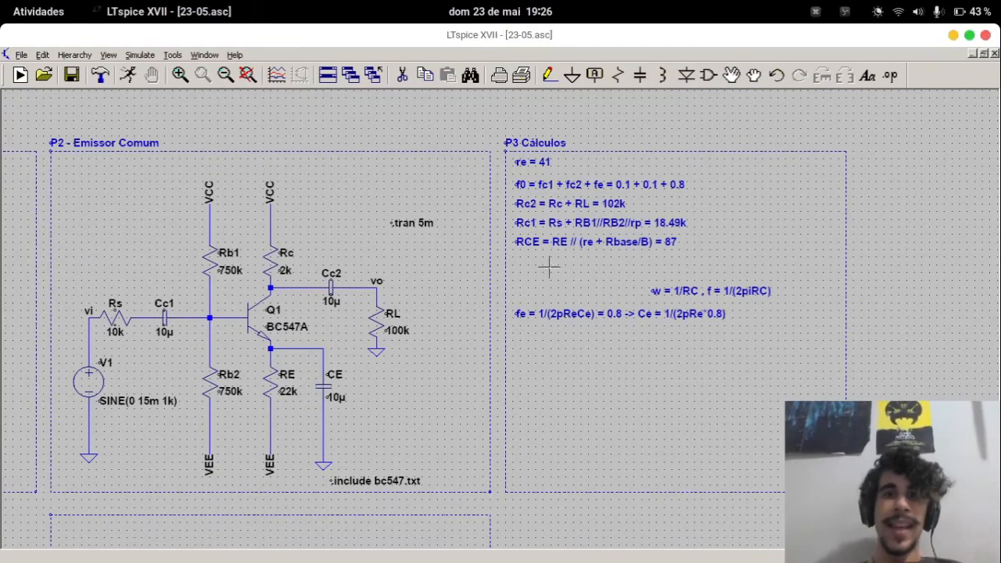
Replace Re with RCE in both expressions of the fe comment so it reads "fe = 1/(2pRCECe) = 0.8 -> Ce = 1/(2pRCE*0.8)"
right_click(562, 315)
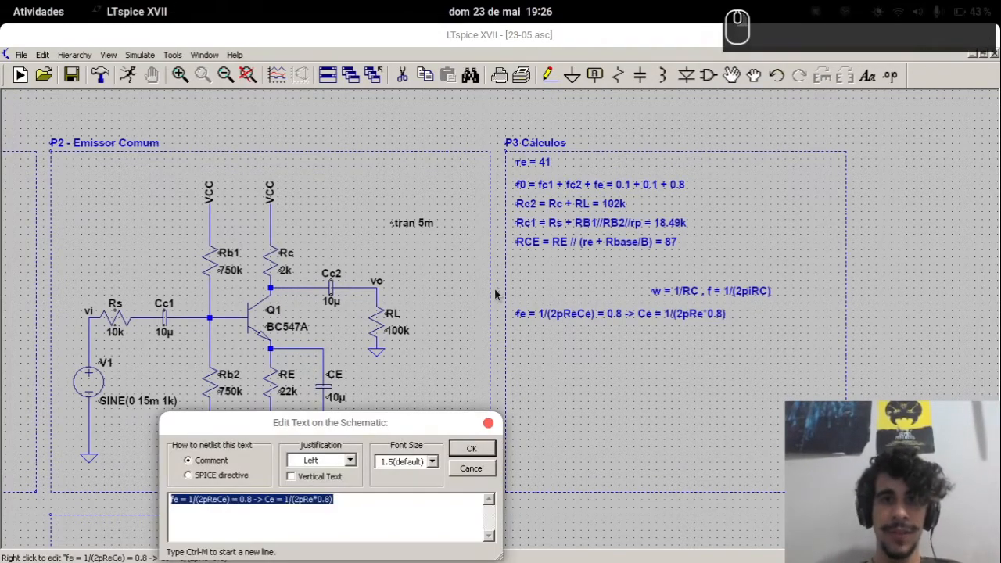
left_click(214, 501)
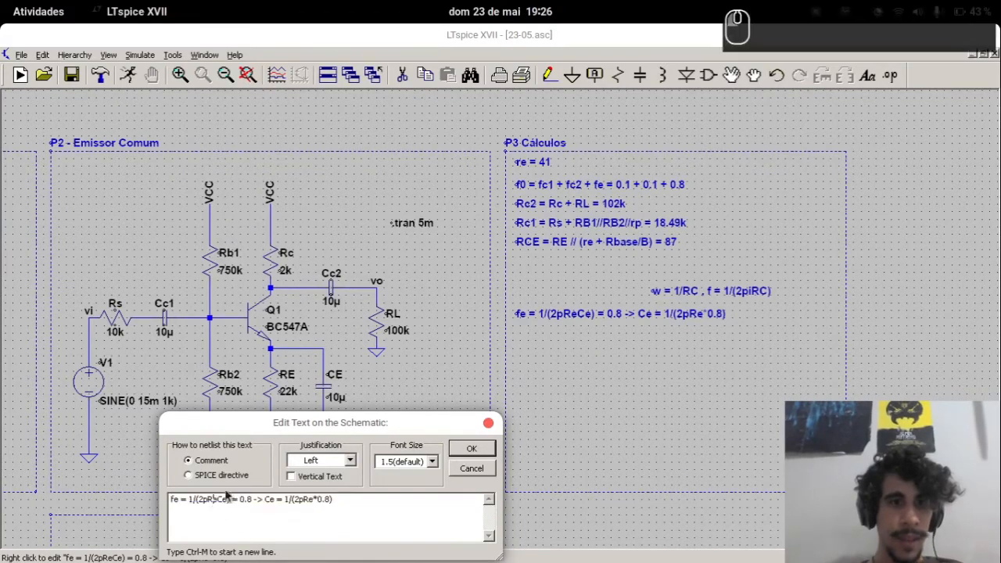
key("shift+Right")
type("CE")
key("Right")
key("Right")
key("Right")
key("Right")
key("Right")
key("Right")
key("Right")
key("Right")
key("Right")
key("Right")
key("Right")
key("Right")
key("Right")
key("Right")
key("Right")
key("Right")
key("Right")
key("Right")
key("Right")
key("Right")
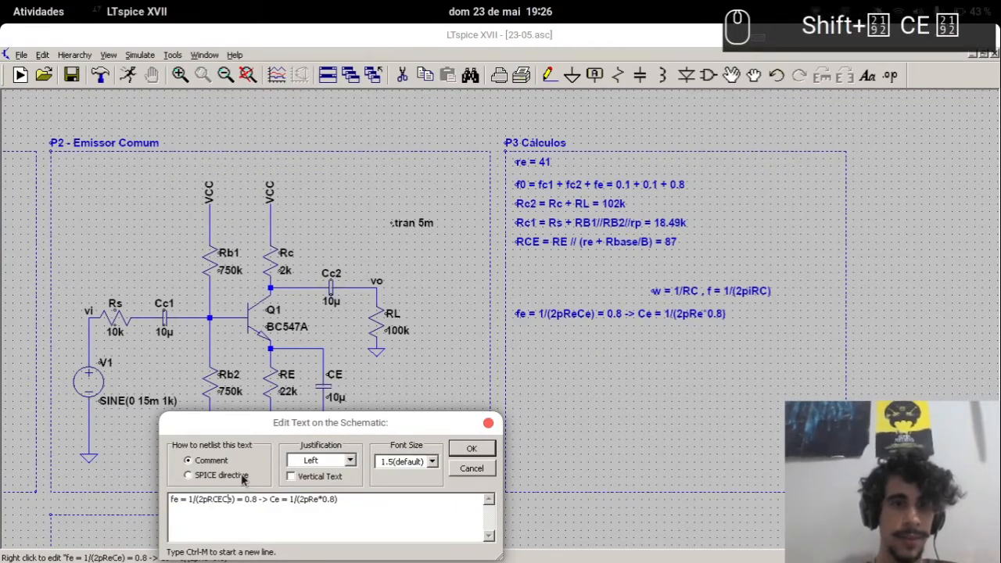
key("shift+Right")
type("CE")
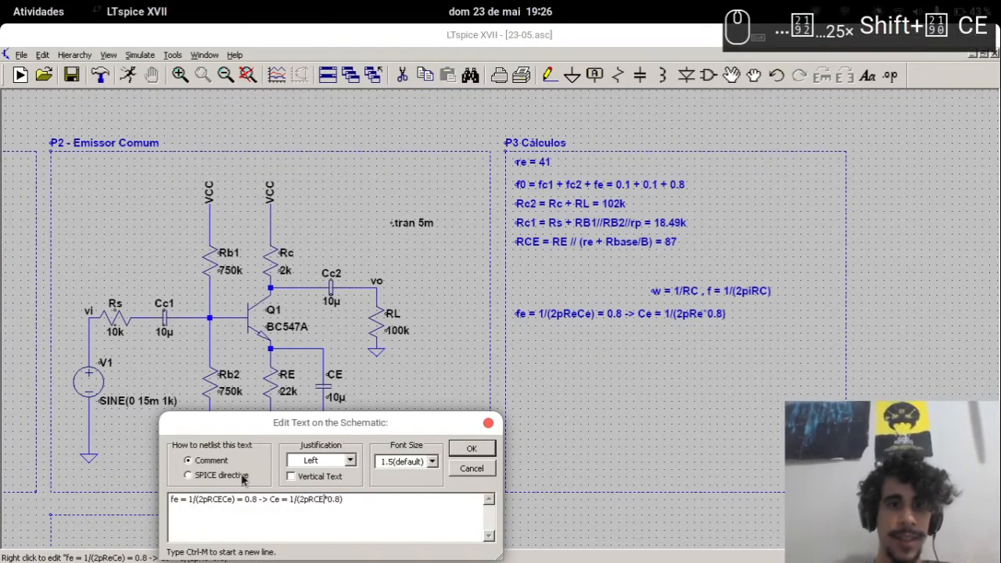
key("Return")
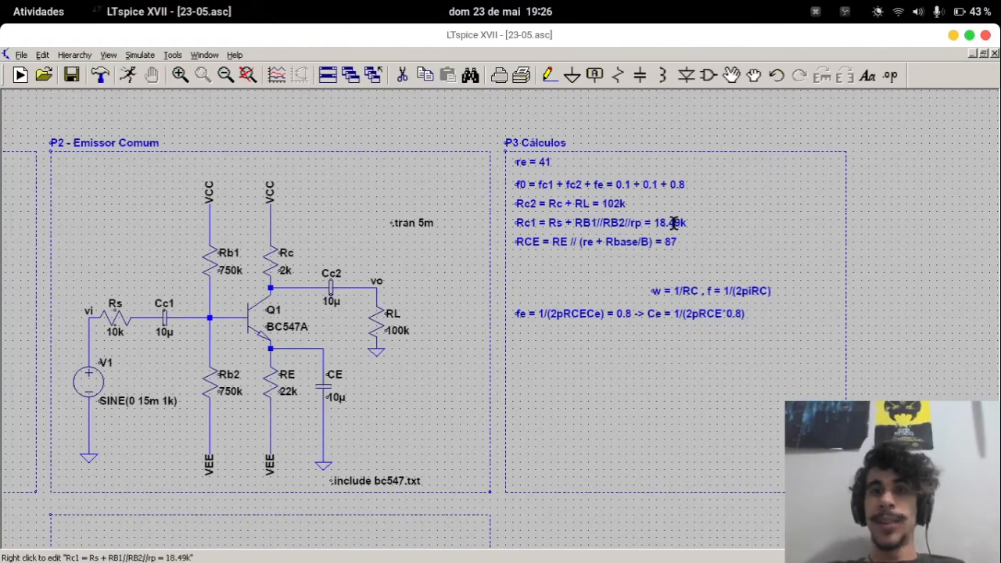
Switch to the terminal's Python prompt and evaluate 1/(2*math.pi*87*0.8) for the emitter capacitor
key("alt+Tab")
type("1")
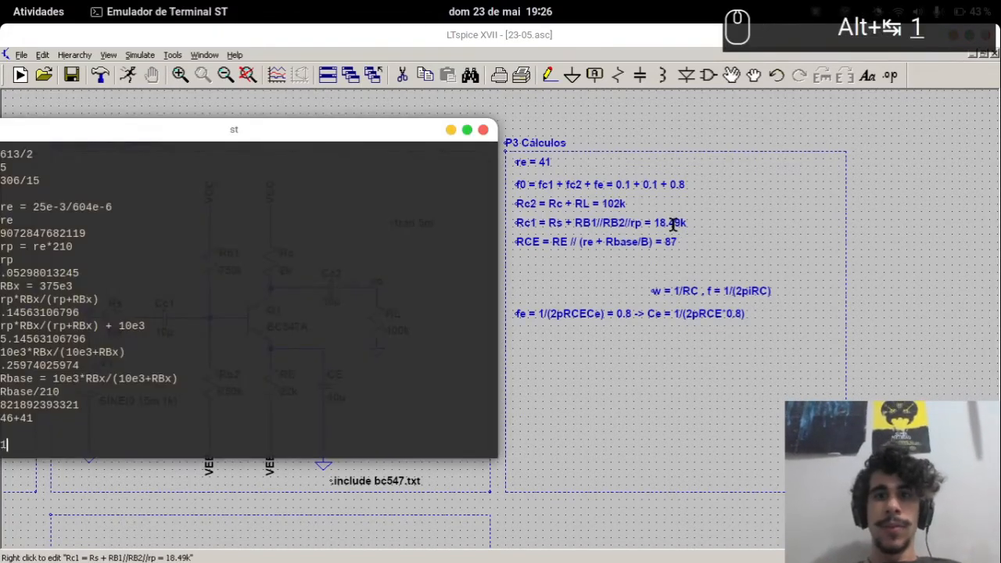
type("/()")
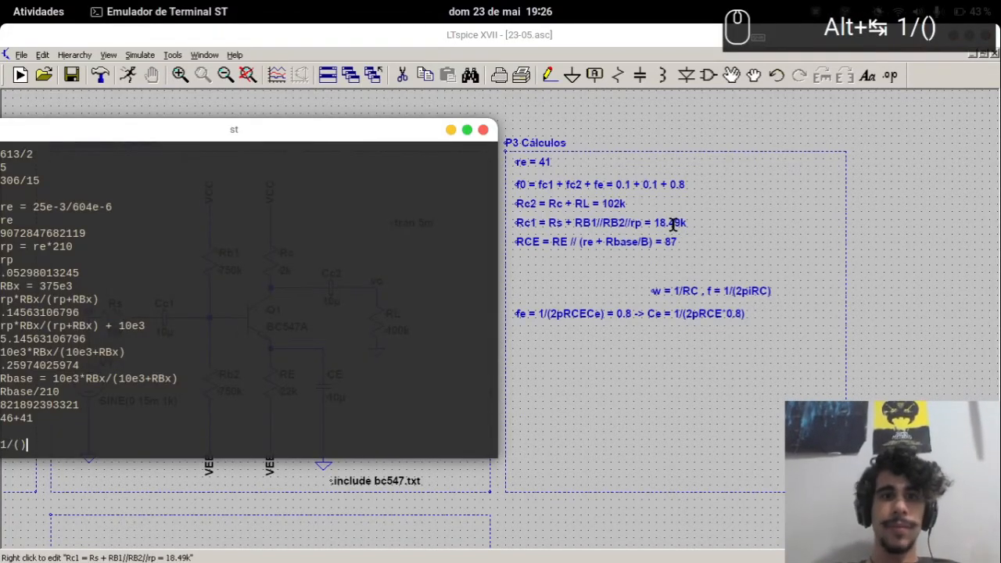
key("Left")
type("2")
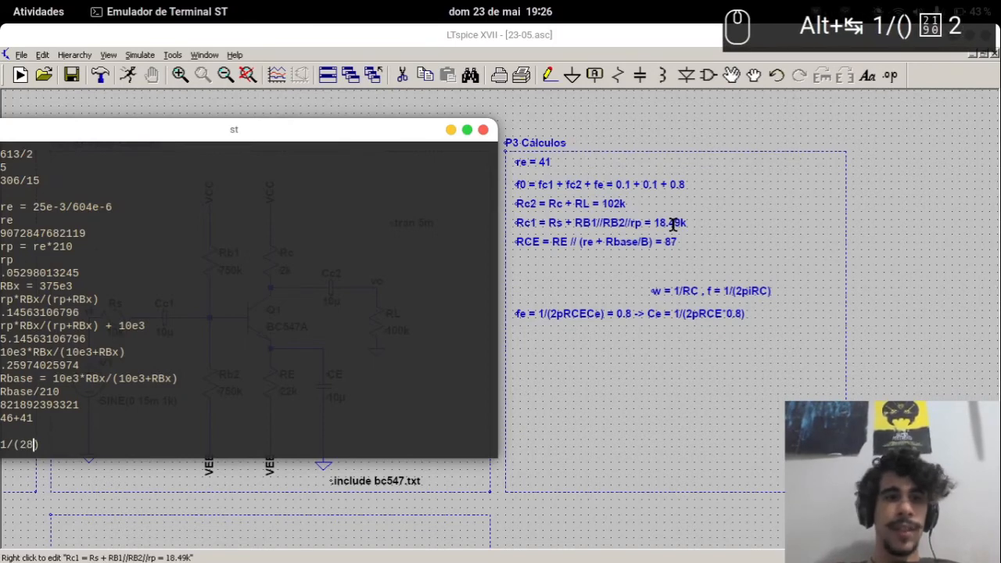
type("*math")
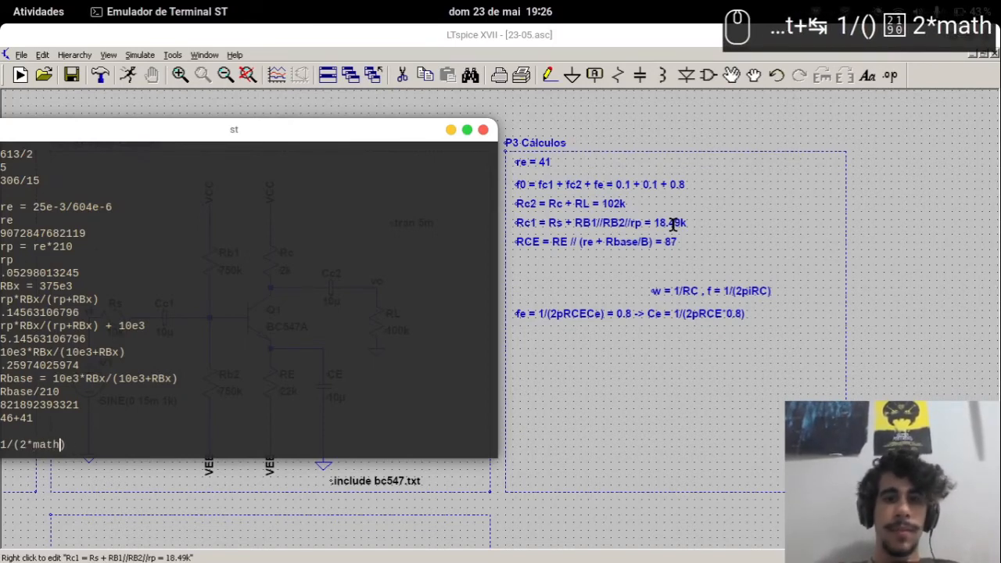
type(".pi")
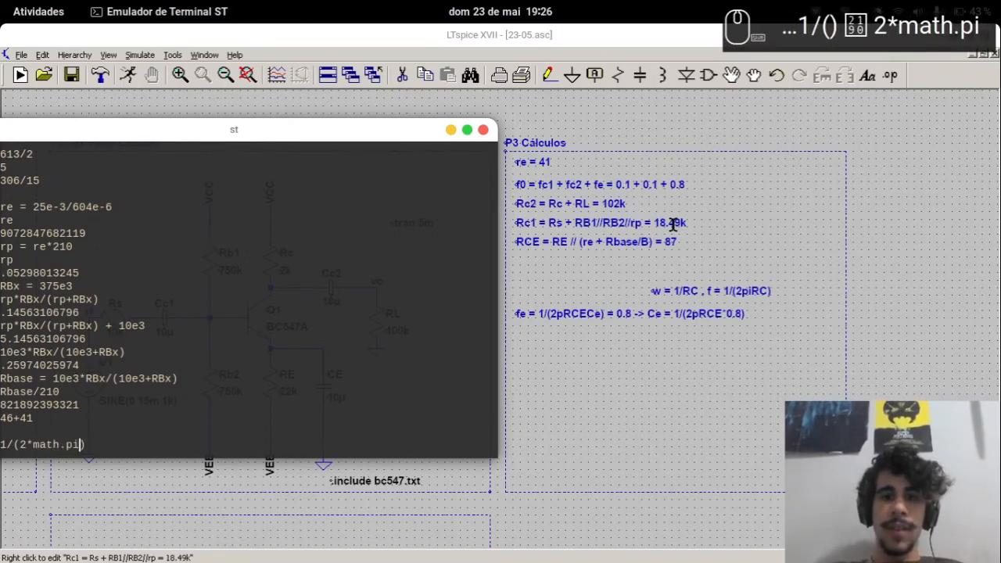
type("*87")
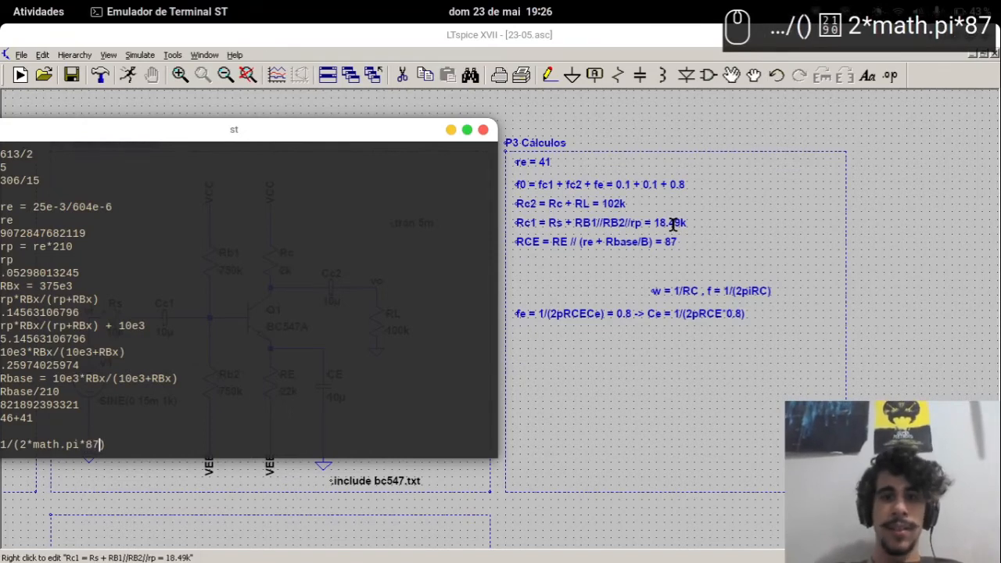
type("*0.8")
key("Return")
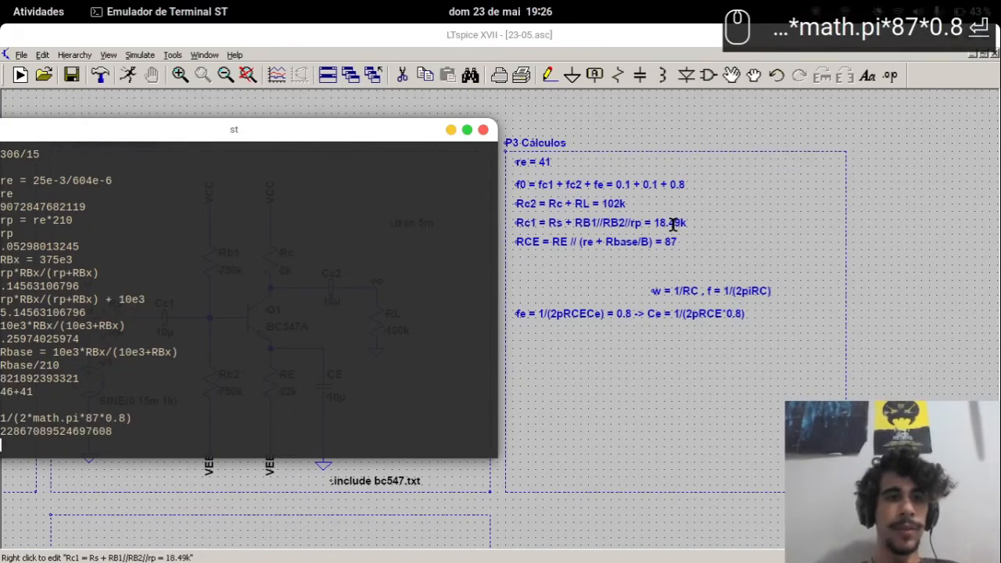
Convert the emitter capacitance to microfarads by evaluating (1/(2*math.pi*87*0.8))*1e6 in the Python prompt
left_click_drag(349, 132, 436, 133)
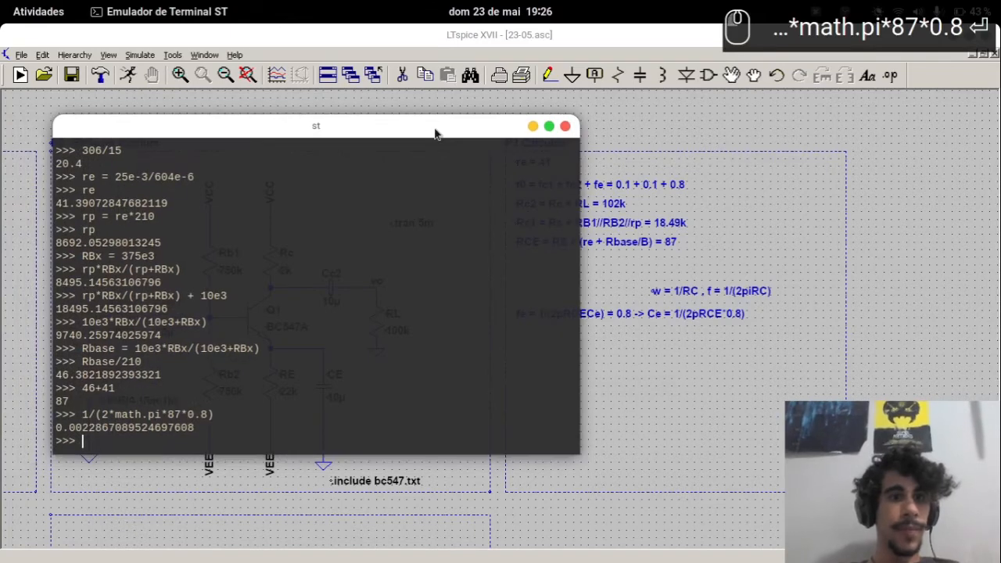
key("Up")
type(")")
key("Left")
key("Left")
key("Left")
key("Left")
key("Left")
key("Left")
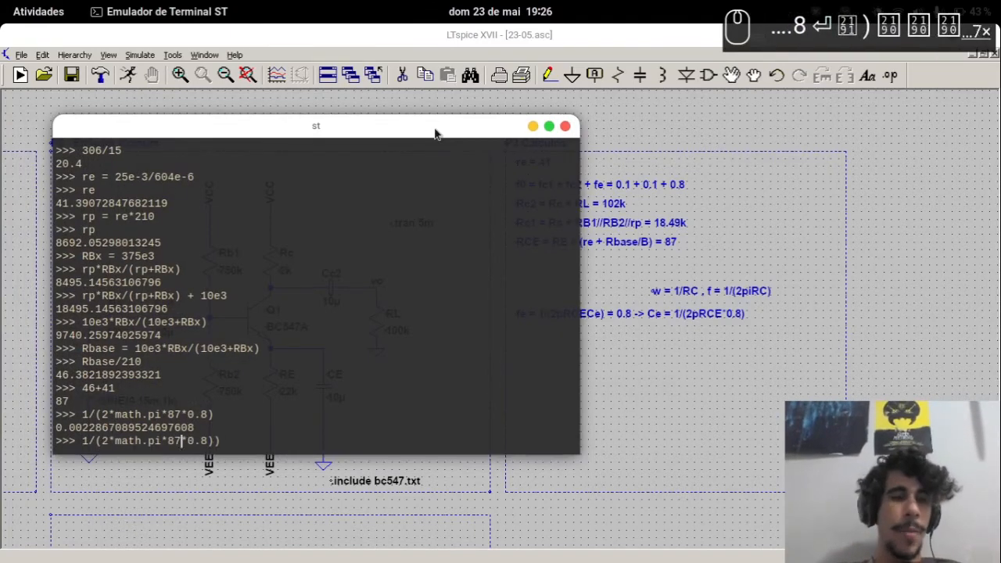
key("Left")
key("Left")
key("Left")
key("Left")
key("Left")
key("Left")
key("Left")
key("Left")
key("Left")
key("Left")
key("Left")
key("Left")
key("Left")
key("Left")
key("Left")
key("Left")
key("Left")
type("(")
key("Right")
key("Right")
key("Right")
key("Right")
key("Right")
key("Right")
key("Right")
key("Right")
key("Right")
key("Right")
key("Right")
key("Right")
key("Right")
key("Right")
key("Right")
key("Right")
key("Right")
key("Right")
key("Right")
key("Right")
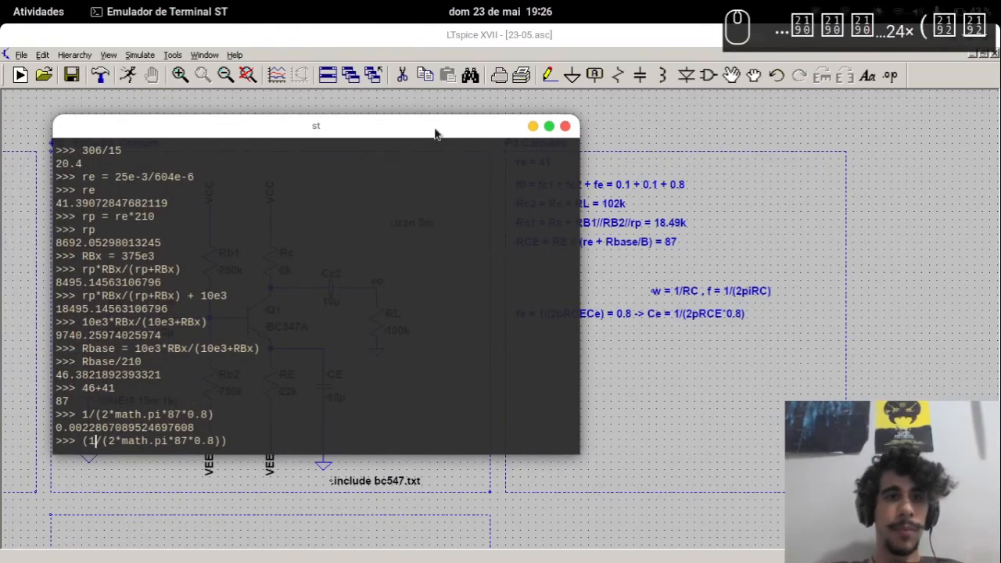
type("1e6")
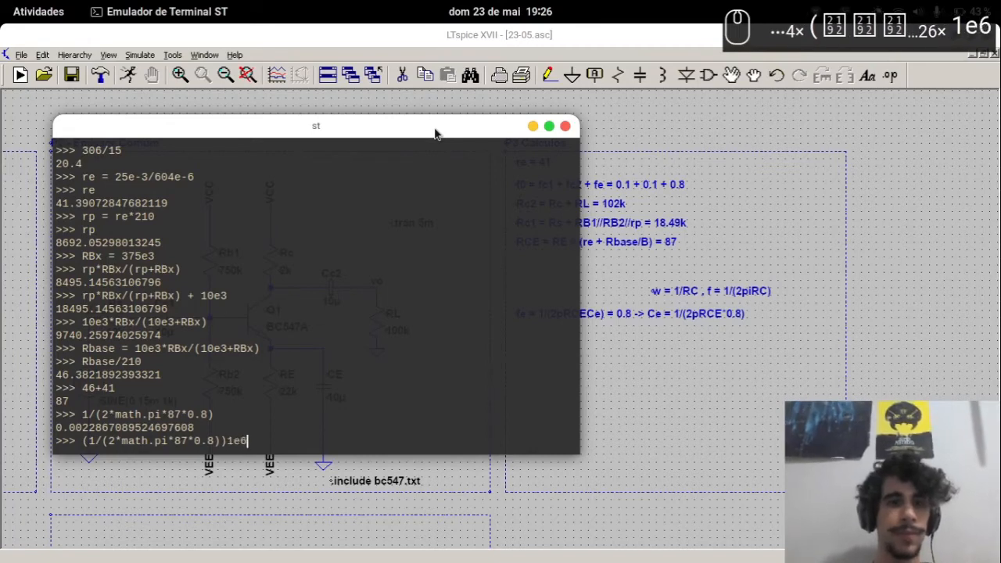
key("Return")
key("Up")
key("Left")
key("Left")
key("Left")
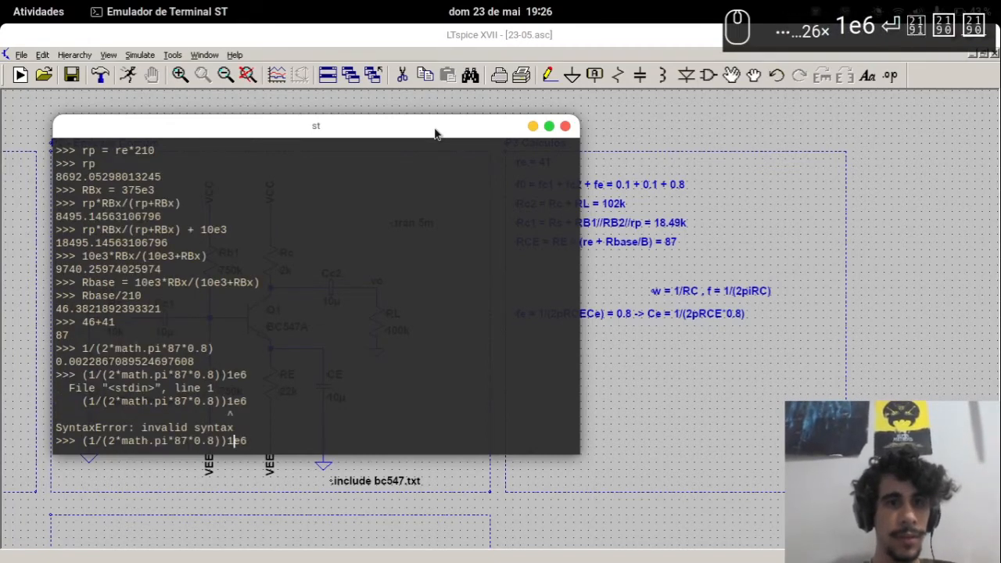
type("*")
key("Return")
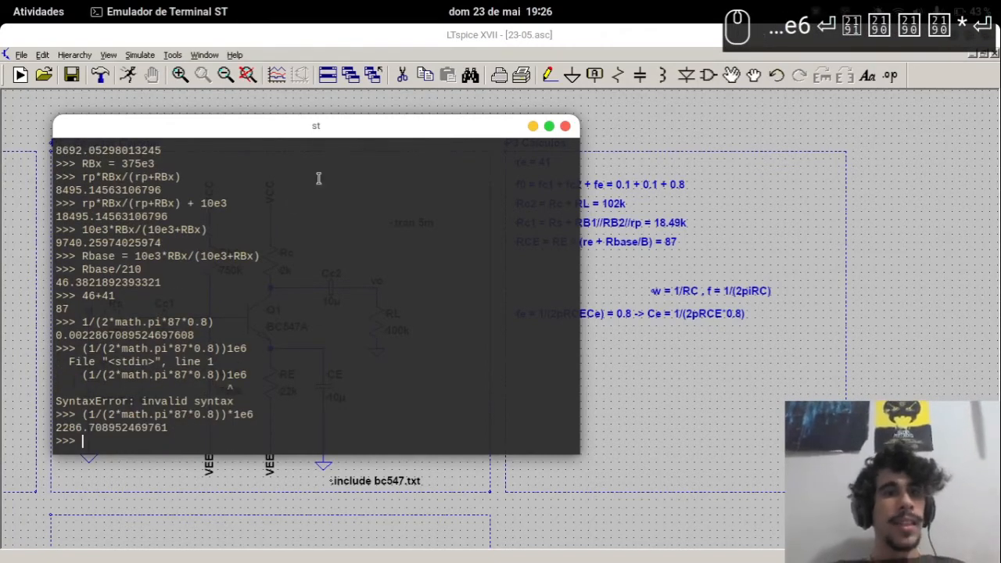
key("alt+Tab")
key("alt+Tab")
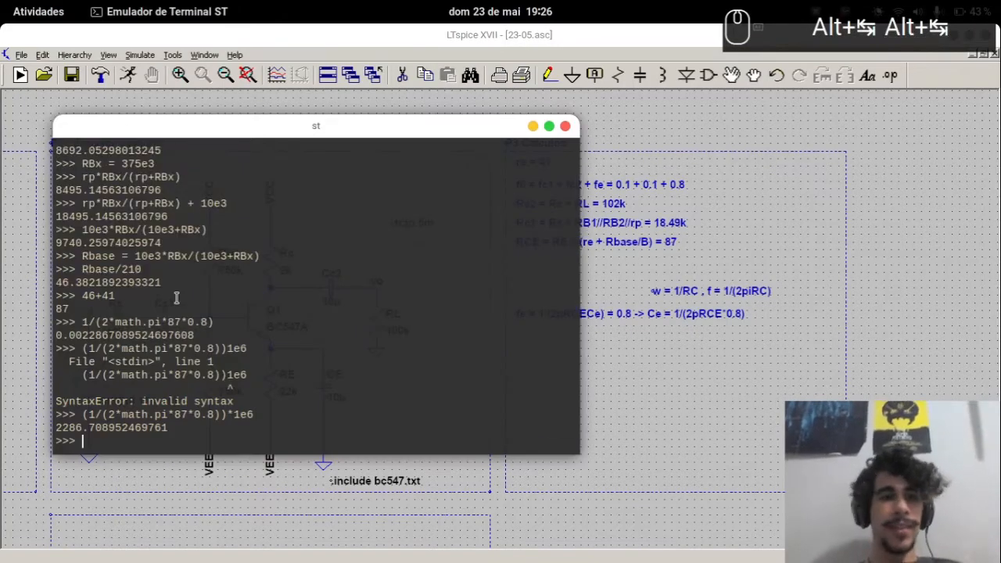
key("alt+Tab")
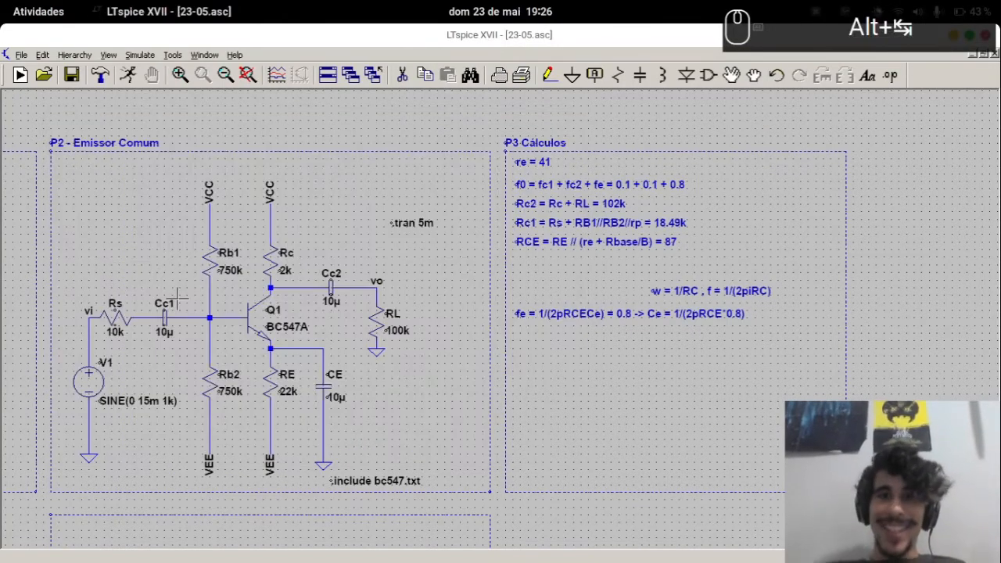
key("alt+Tab")
key("alt+Tab")
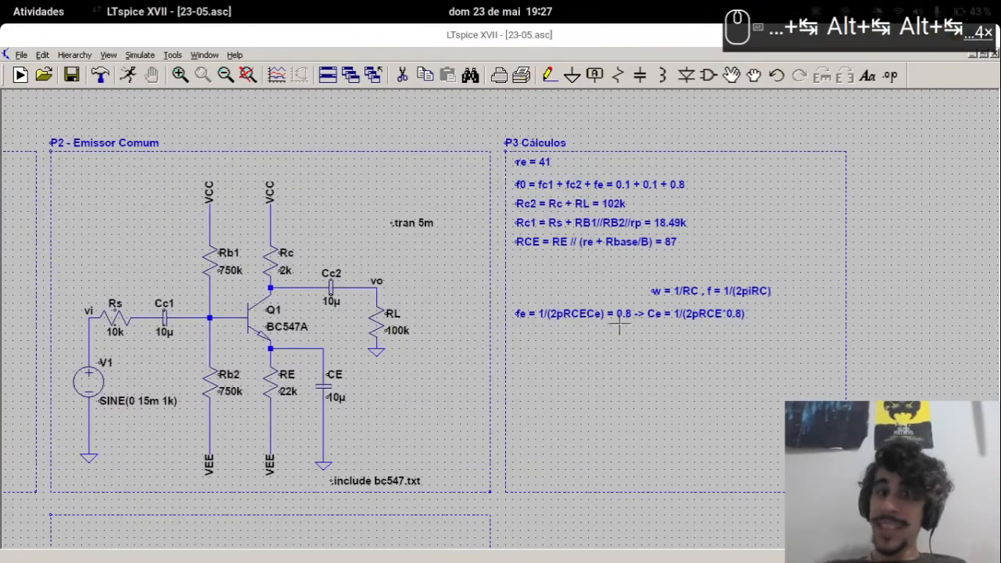
key("alt+Tab")
key("alt+Tab")
Append "= 2286 uF" to the fe comment as the computed Ce value
right_click(636, 318)
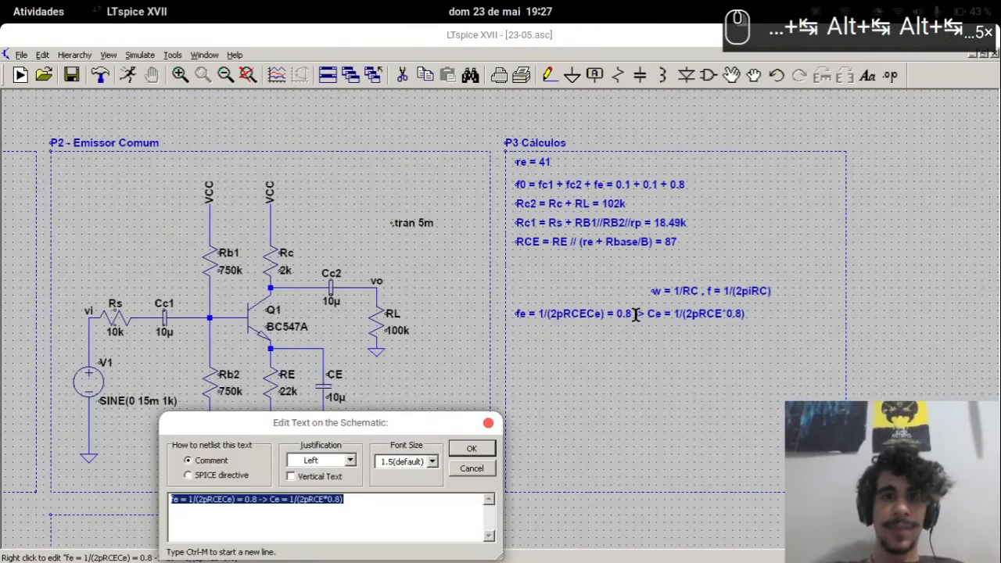
key("End")
type("=")
key("alt+Tab")
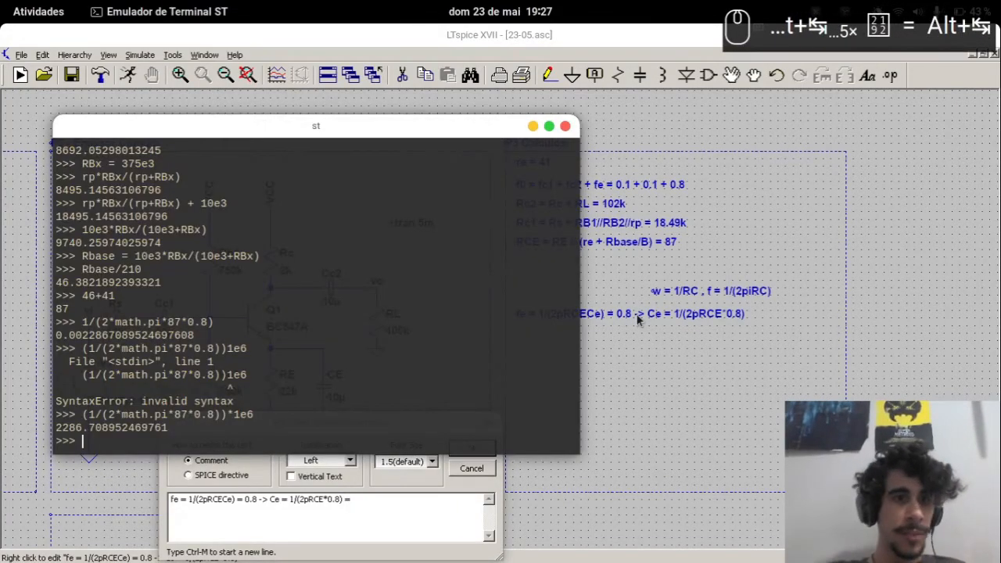
key("alt+Tab")
type("2286 ")
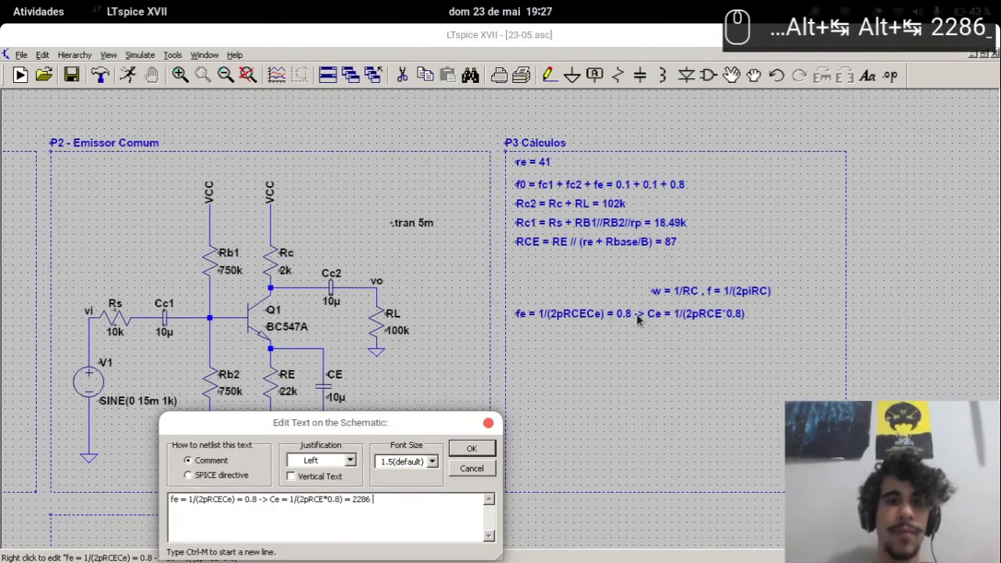
type("uF")
key("Return")
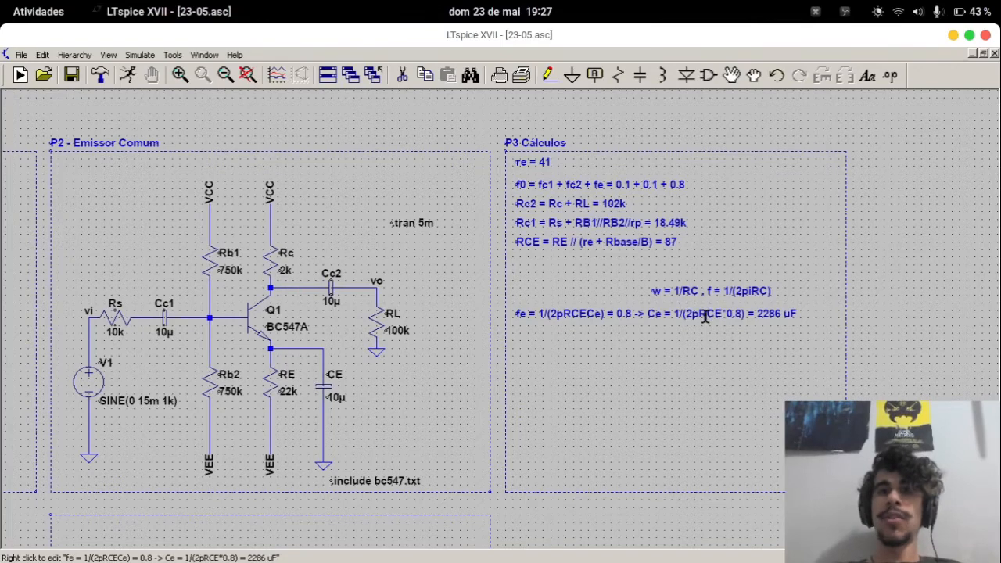
Add the comment "Cc1 = 1/(2pRc1fc1)" directly below the Ce expression in the P3 Cálculos block
key("t")
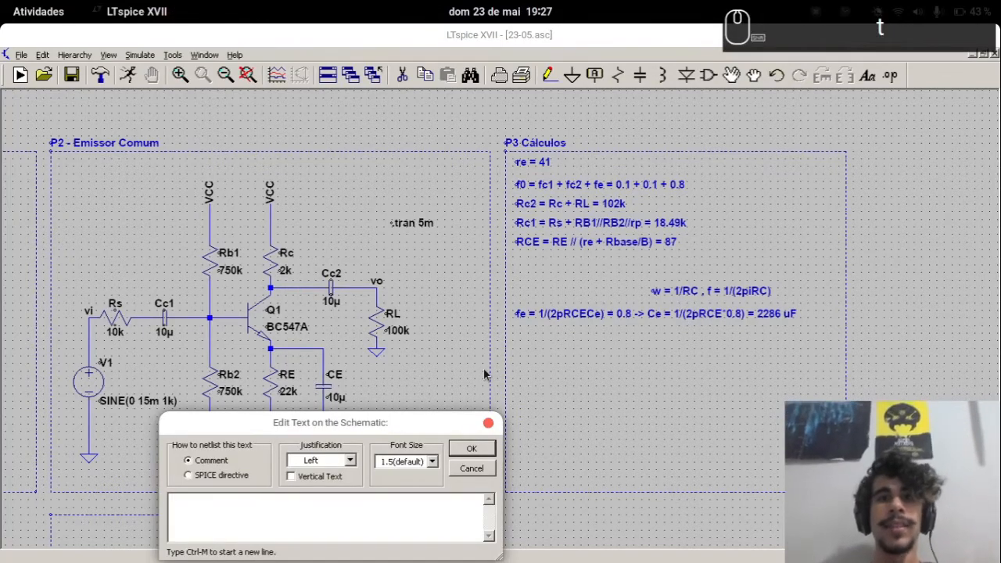
type("Cc1")
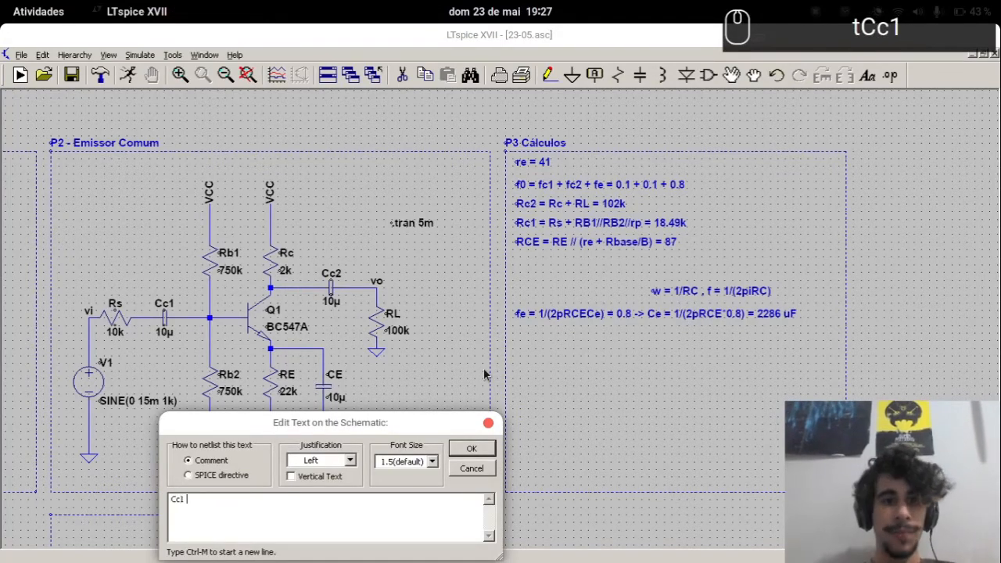
type(" = 1/()")
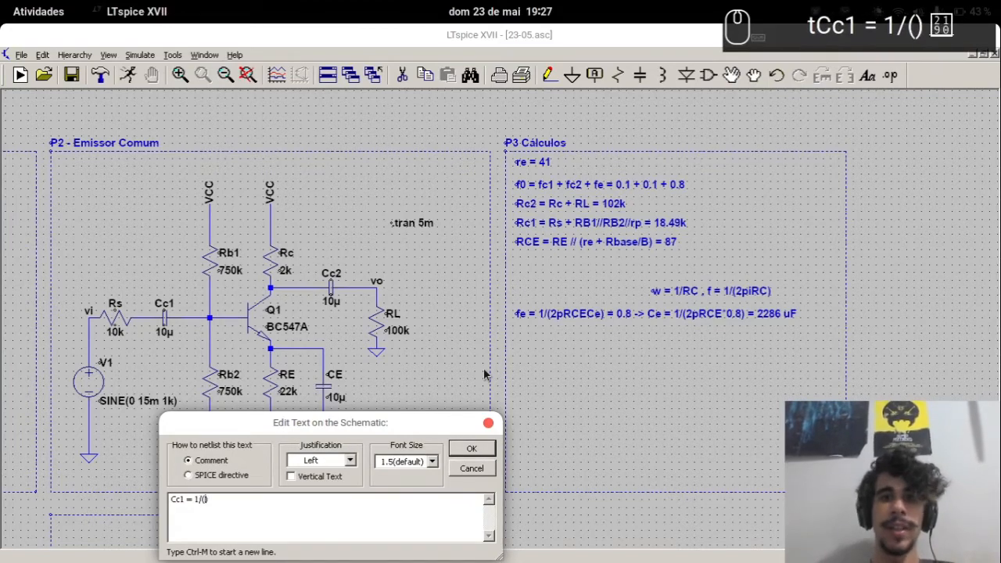
key("Left")
type("2p")
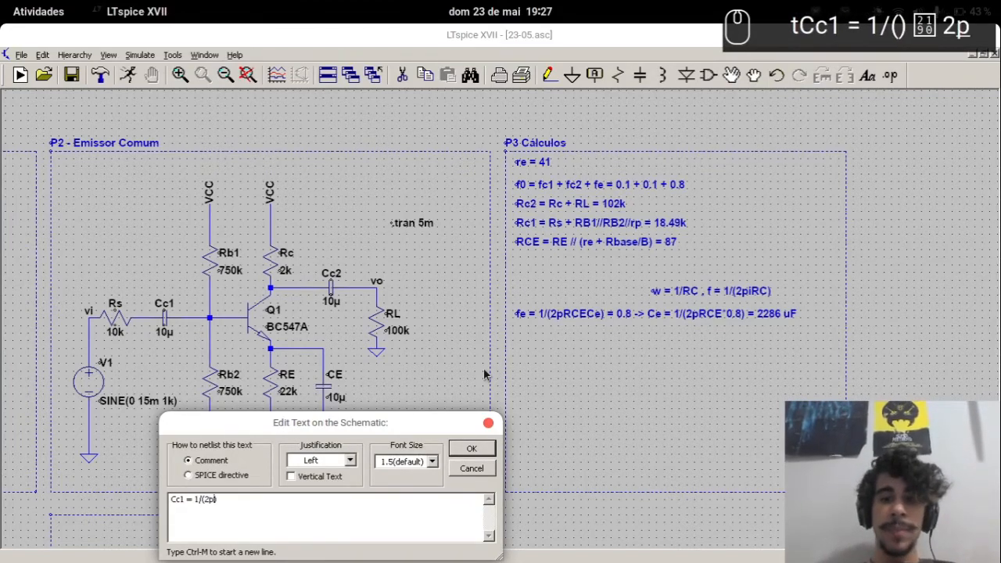
type("Rc1")
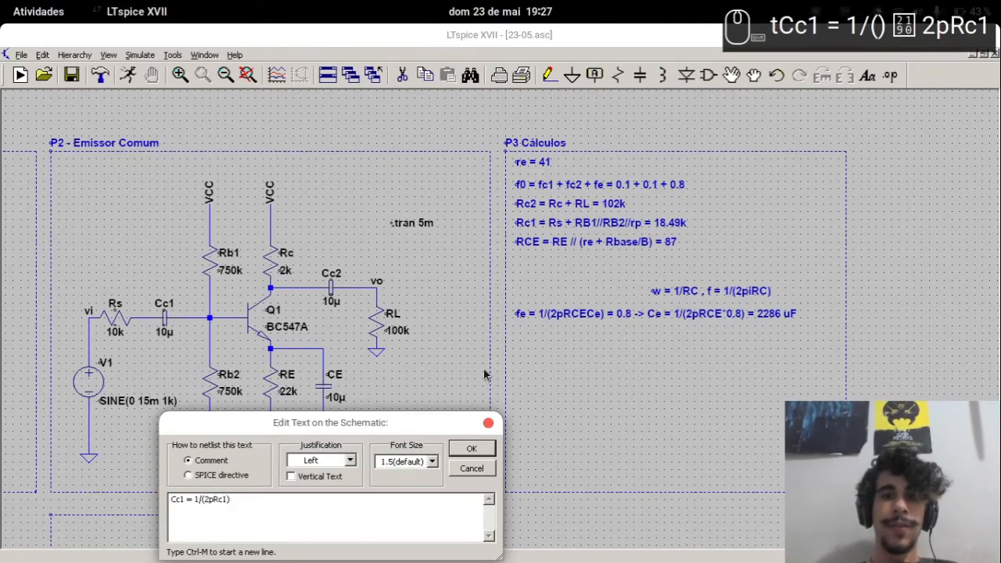
type("fc1")
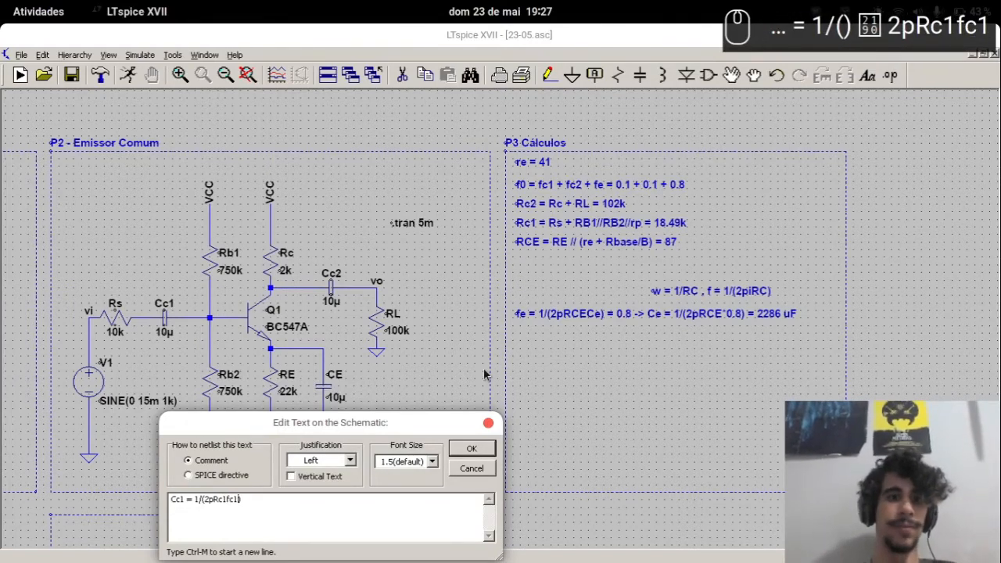
key("Return")
left_click(650, 335)
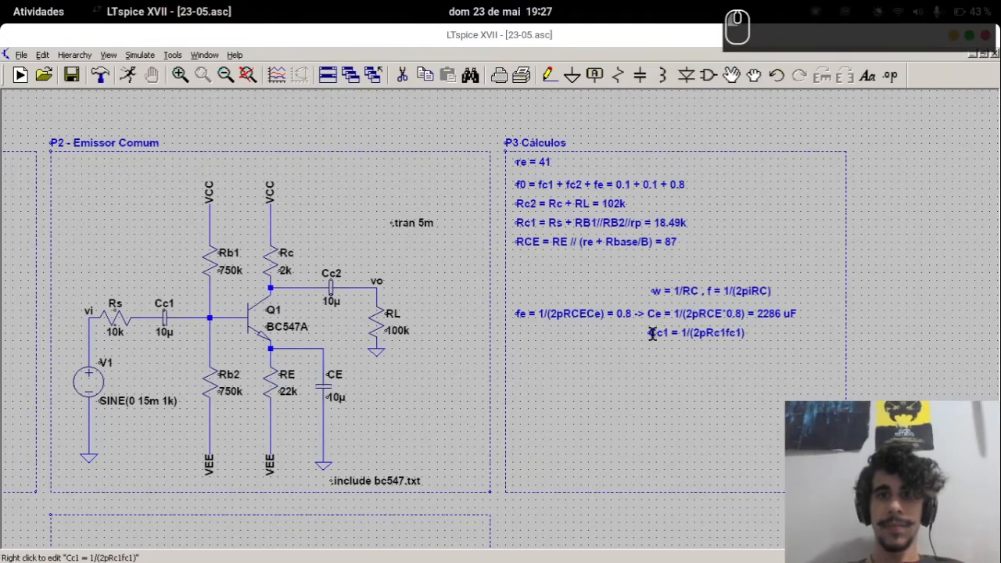
Replace fc1 with *0.1 in the Cc1 comment so it reads "Cc1 = 1/(2pRc1*0.1)"
right_click(714, 333)
key("Right")
key("Left")
key("Left")
key("Right")
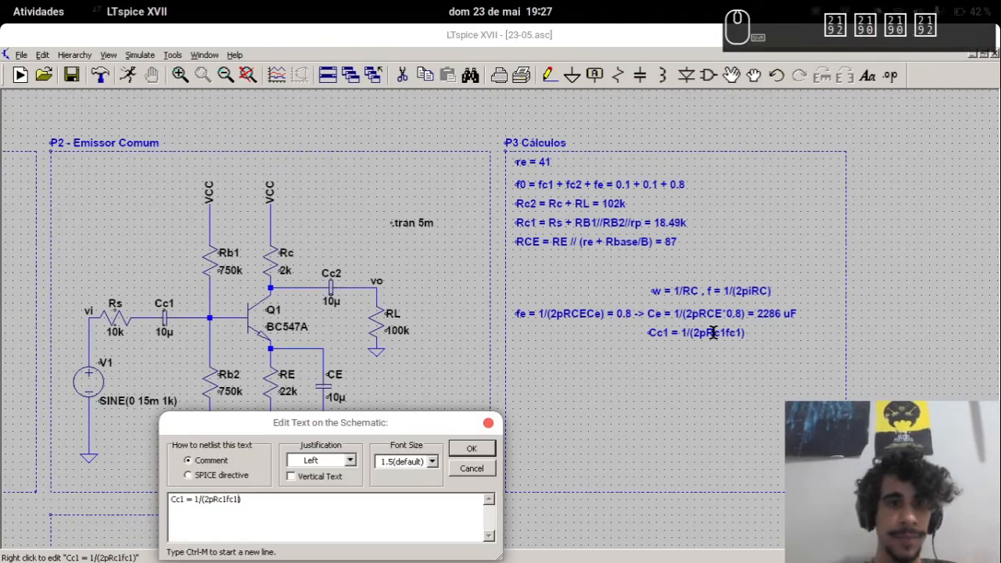
key("shift+Left")
key("shift+Left")
key("shift+Left")
key("shift+Left")
type("*0.1")
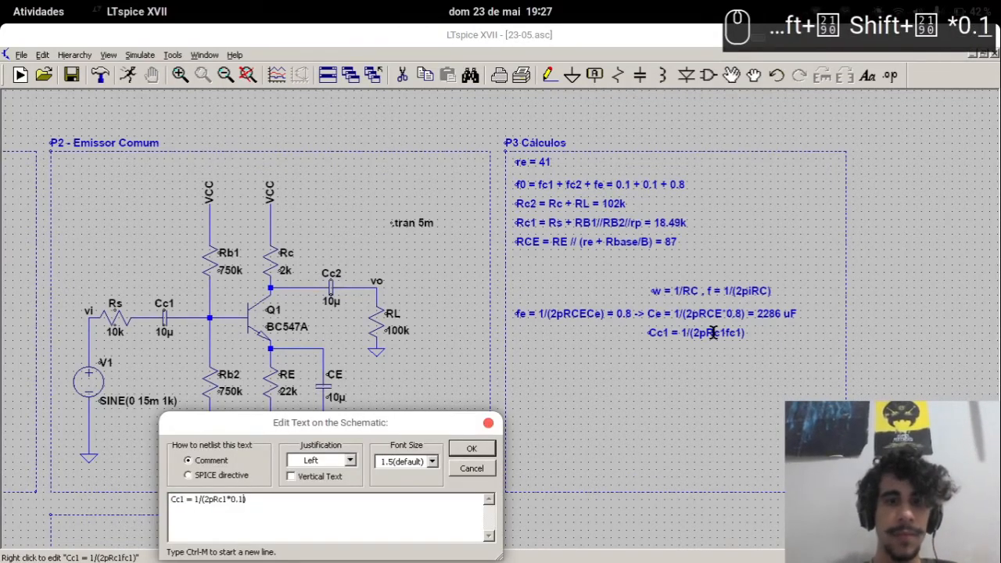
key("Return")
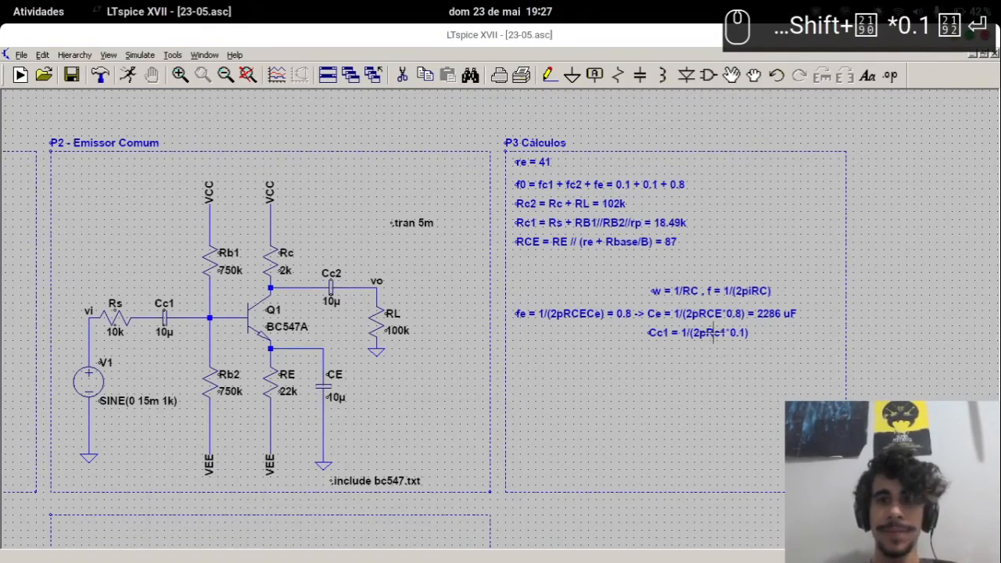
Switch to the terminal's Python prompt and evaluate (1/(2*math.pi*18.48e3*0.1))*1e6 for Cc1 by adapting the previous expression
key("alt+Tab")
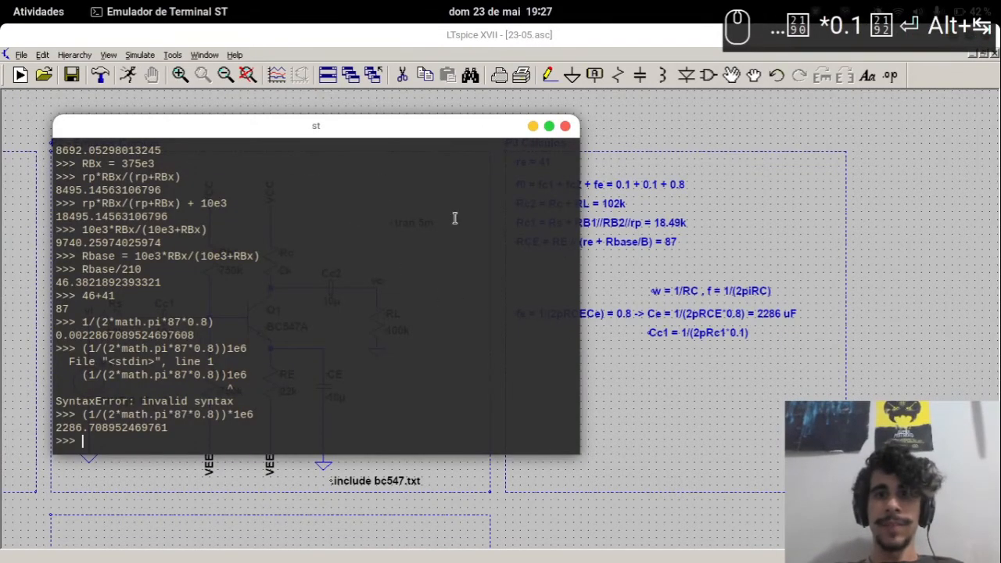
key("Up")
key("Left")
key("Left")
key("Left")
key("Left")
key("Left")
key("Left")
key("Left")
key("Left")
key("Left")
key("Left")
key("Left")
key("Left")
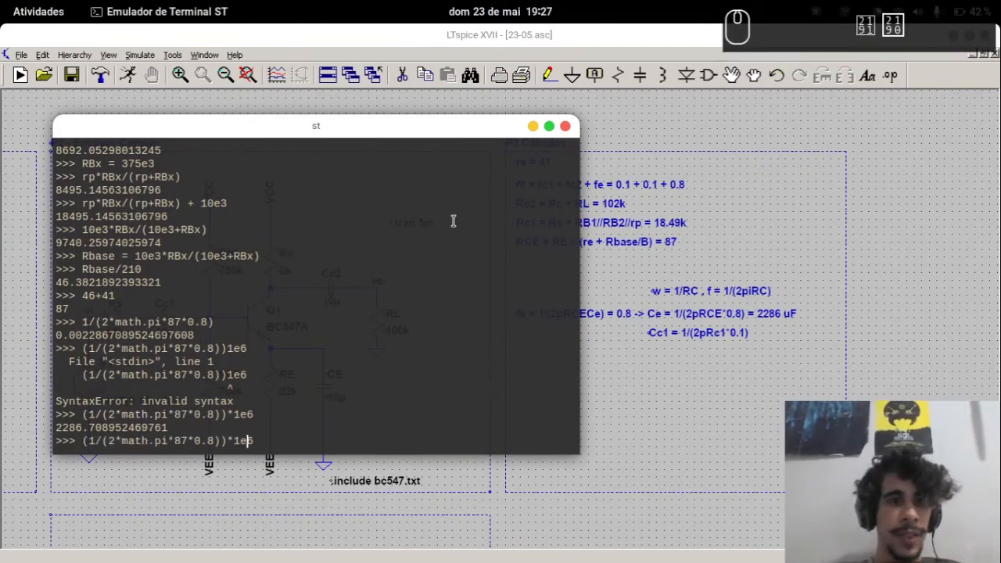
key("Right")
key("Right")
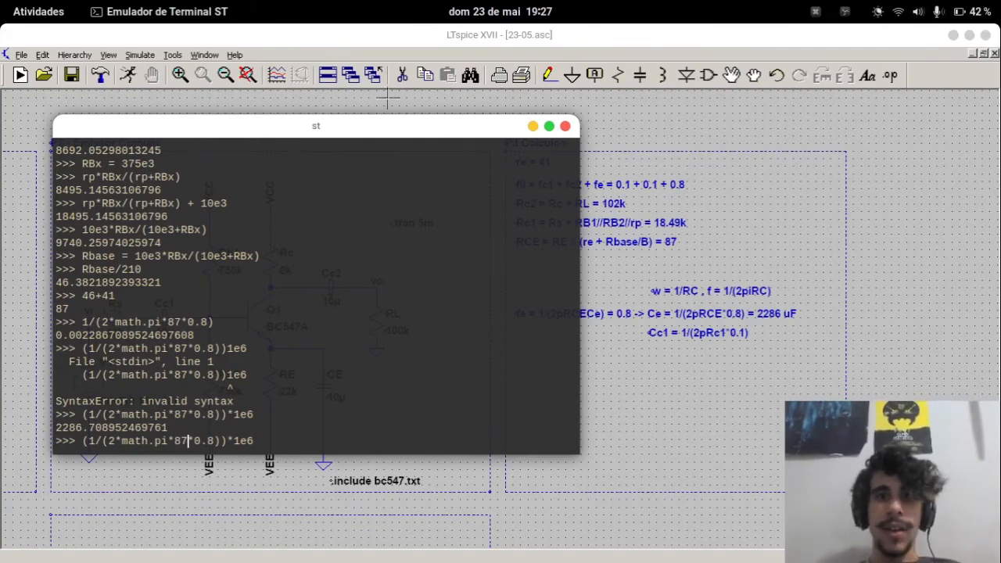
left_click_drag(388, 132, 364, 134)
key("BackSpace")
key("BackSpace")
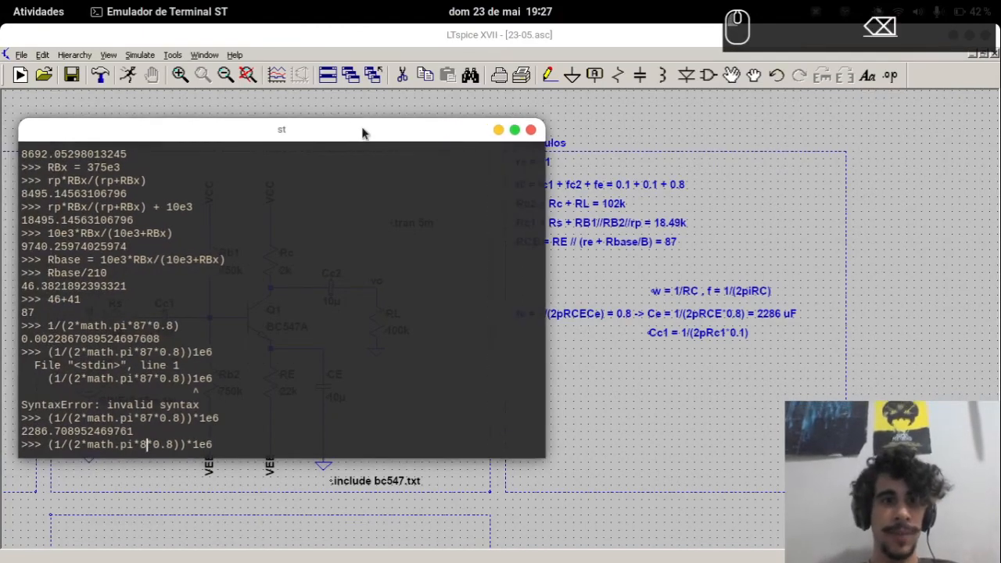
type("1")
type("8.48e3")
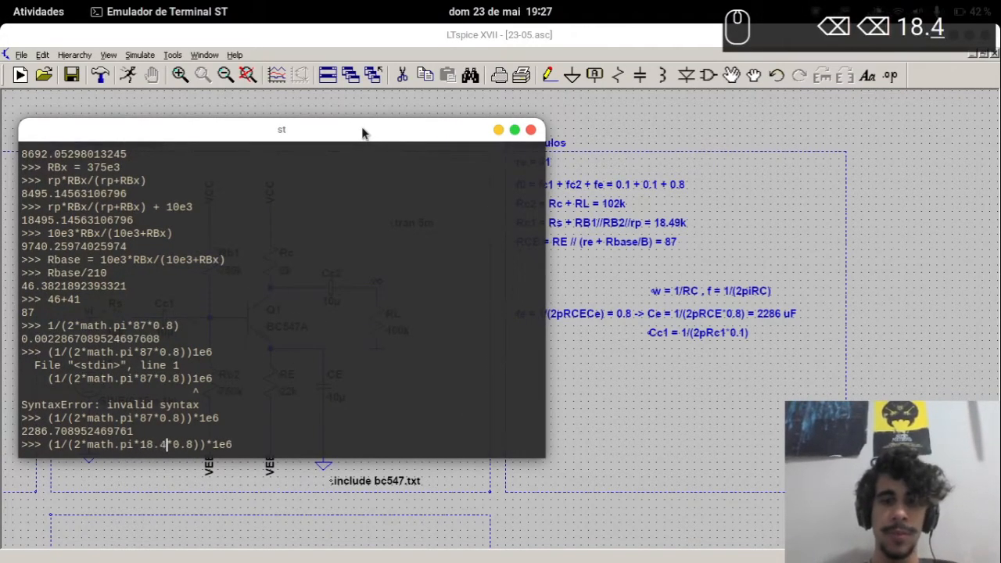
key("Right")
key("Right")
key("Right")
key("Right")
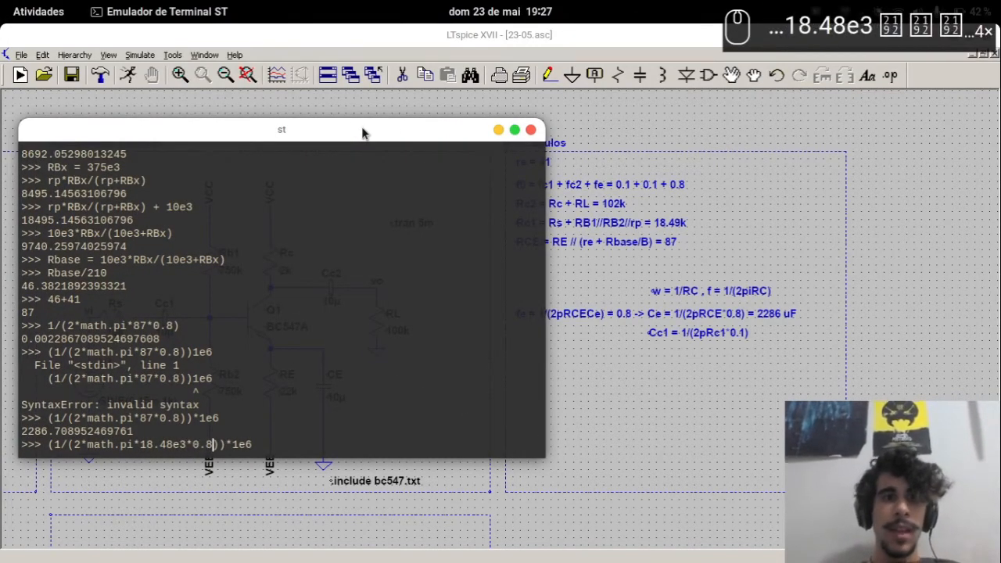
key("BackSpace")
type("1")
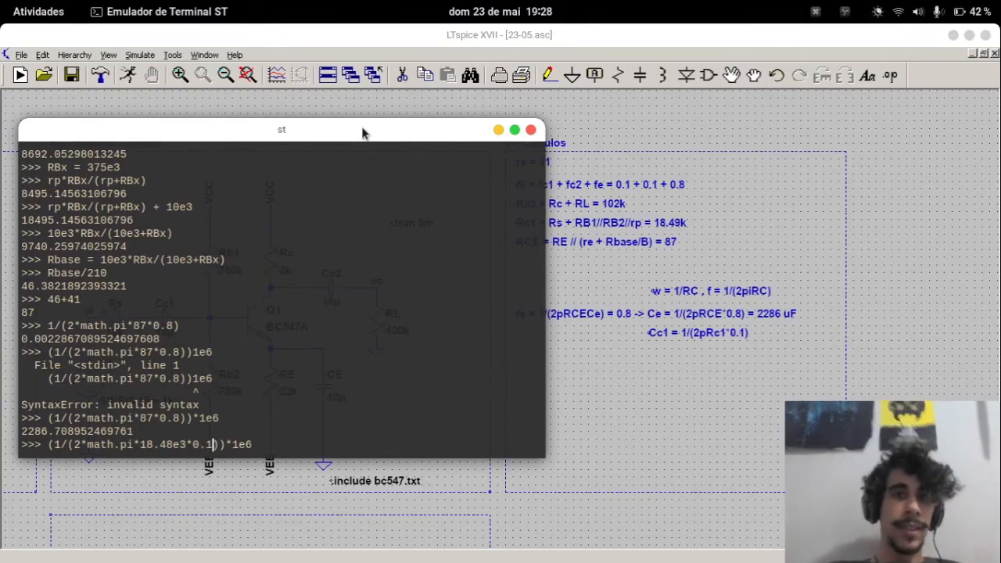
key("Return")
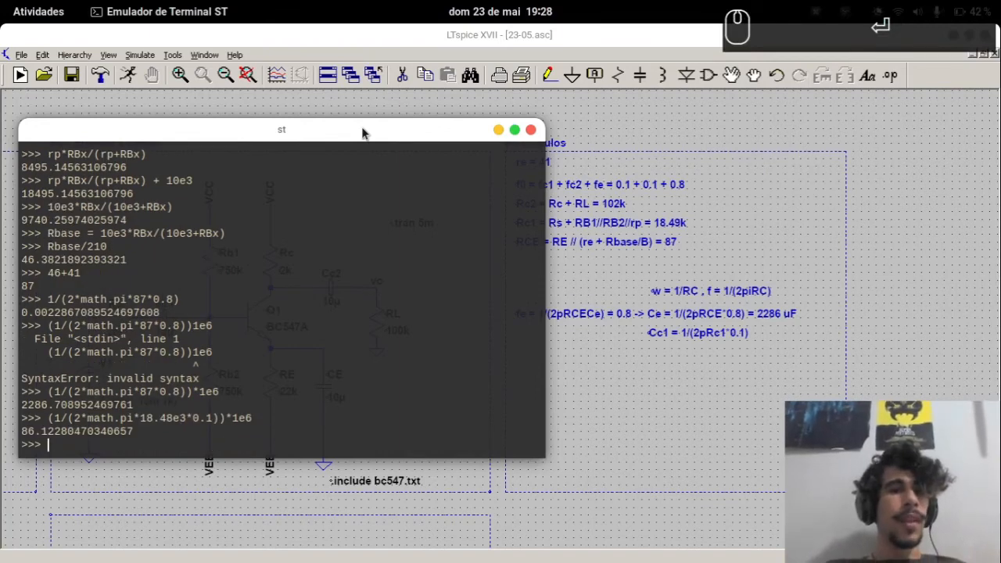
Switch back to LTspice and append "= 86 uF" to the Cc1 comment
key("alt+Tab")
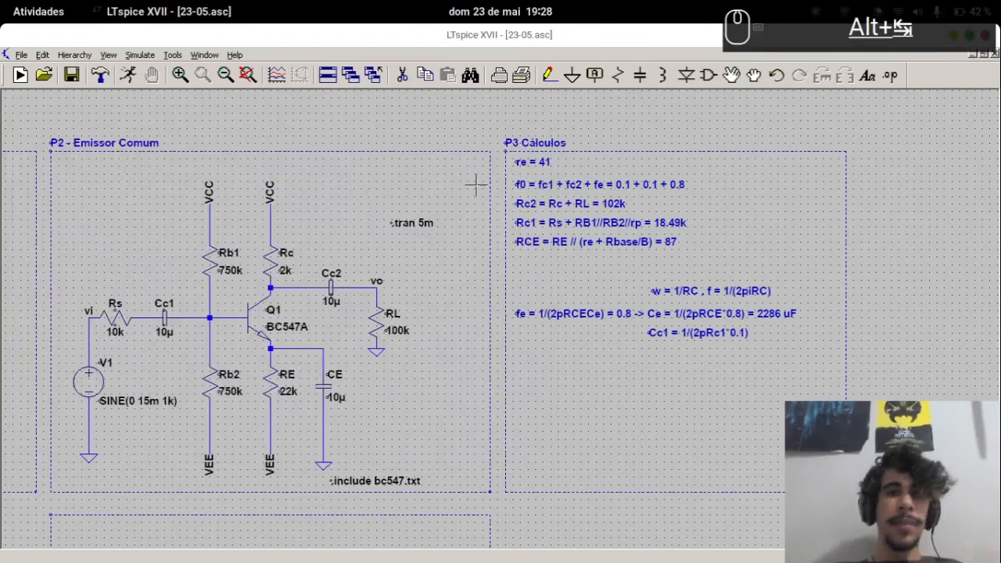
right_click(694, 335)
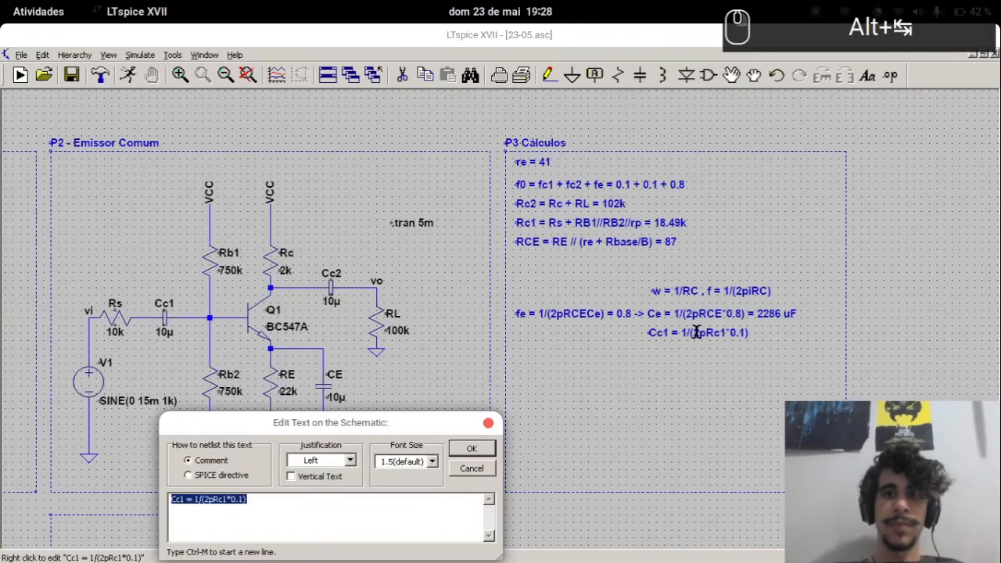
key("End")
type("= 8")
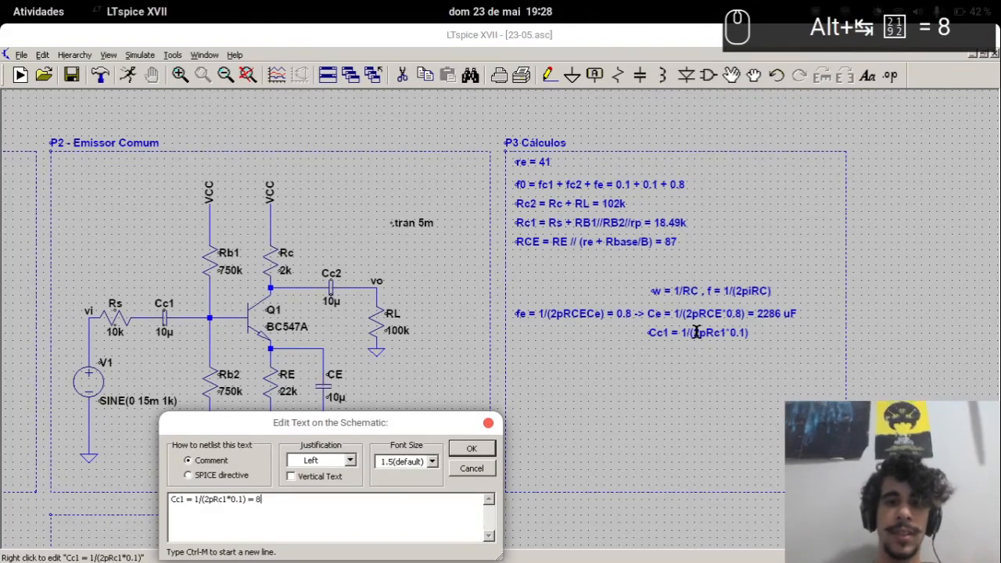
type("6u uF")
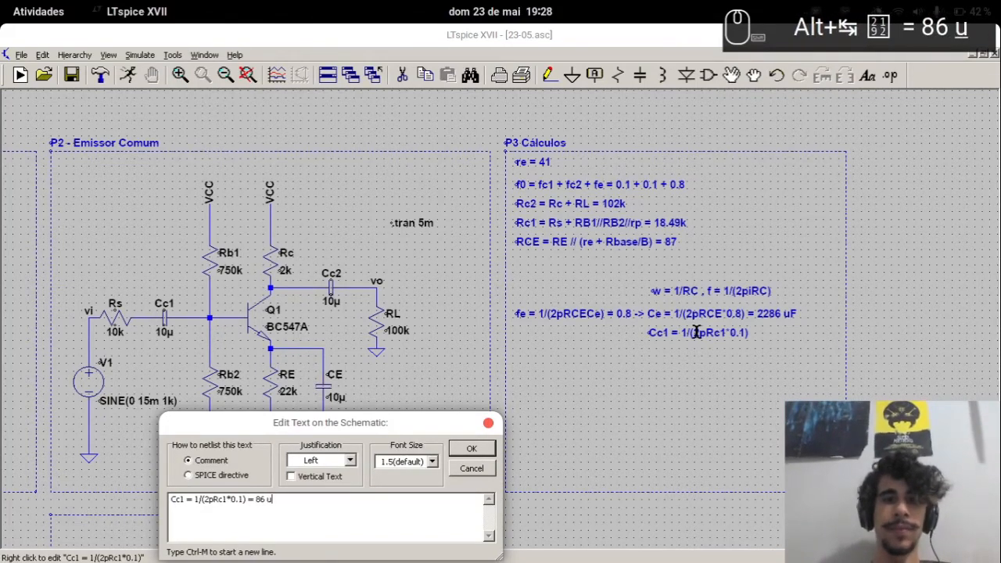
key("Return")
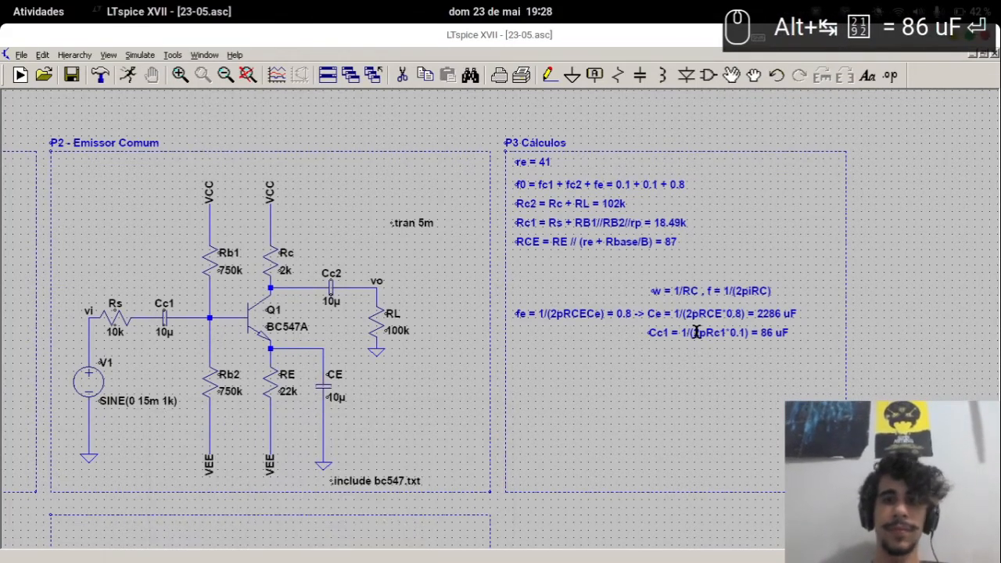
Add the comment "Cc2 = 1/(2pRc2*0.1)" directly below the Cc1 line
left_click(659, 354)
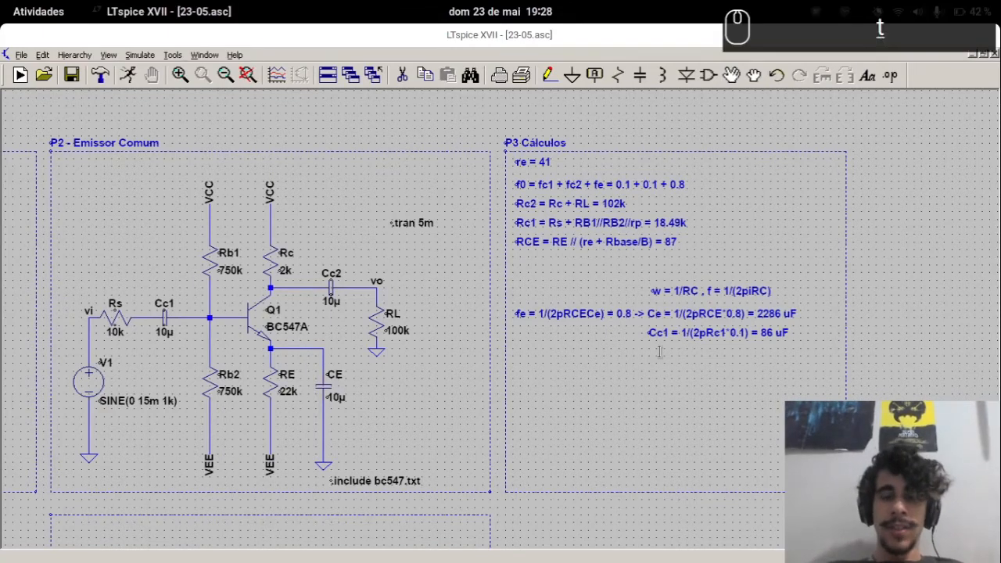
type("tCc2 = 1/()")
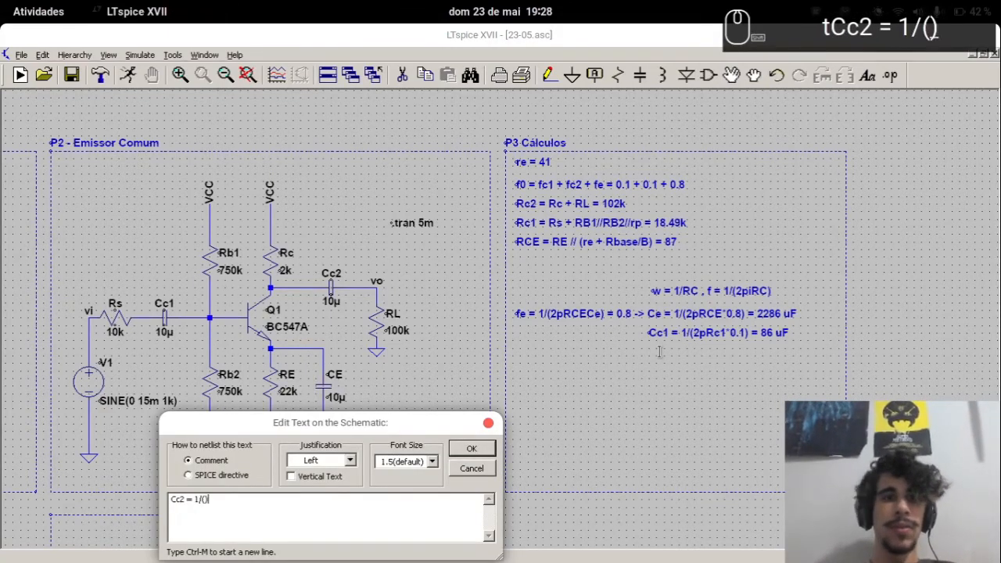
key("Left")
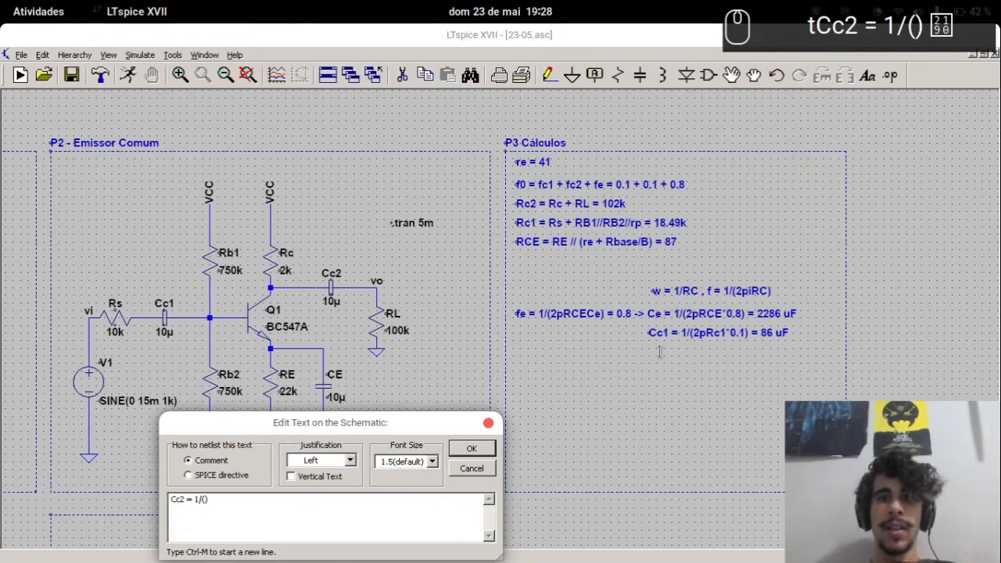
type("2p")
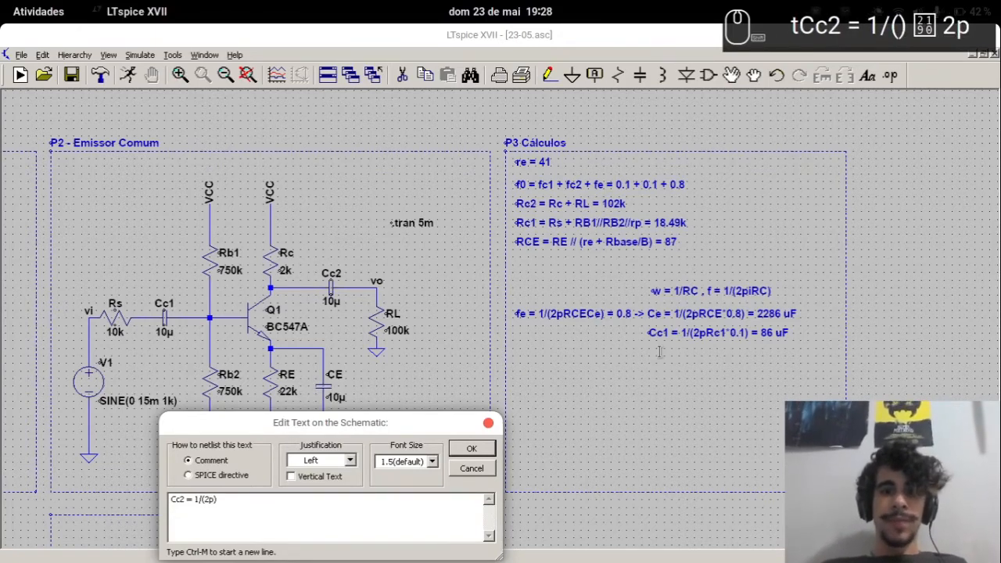
type("Rc2")
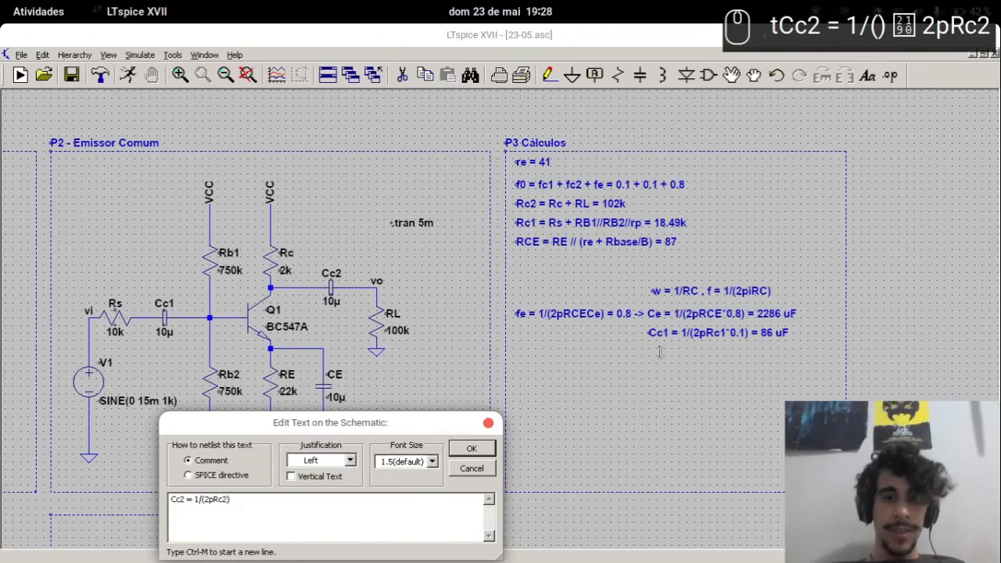
type("*0.1")
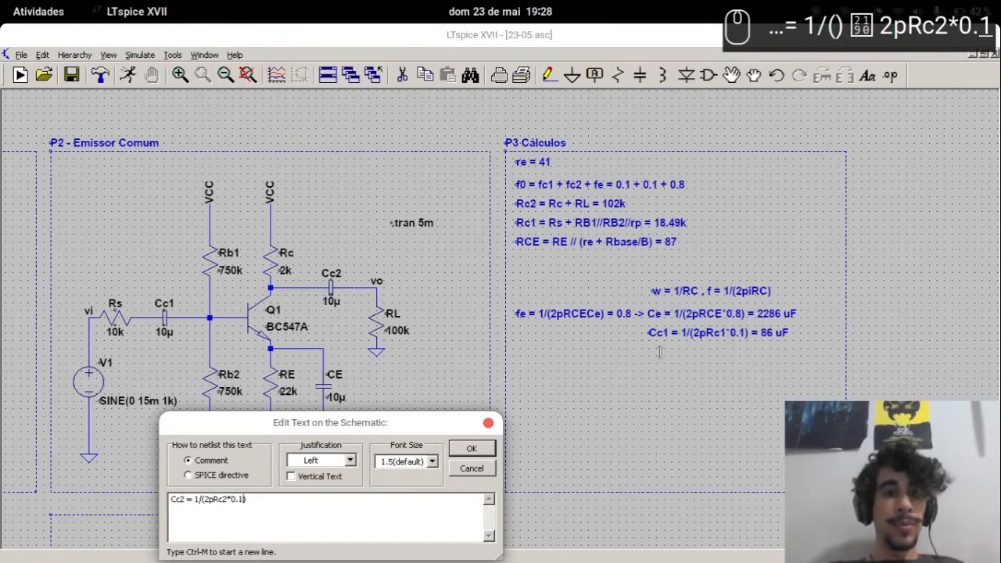
key("Return")
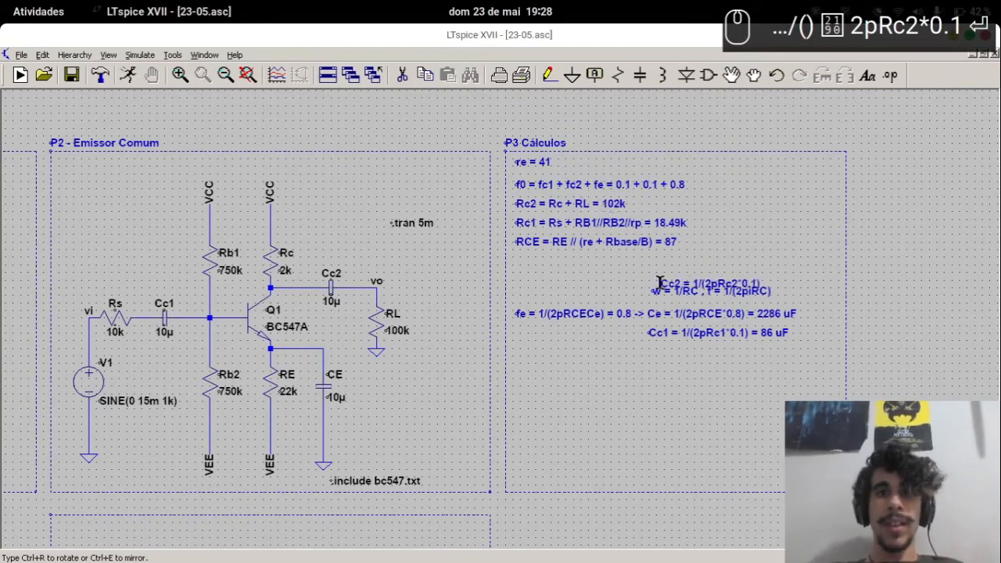
left_click(650, 351)
key("Escape")
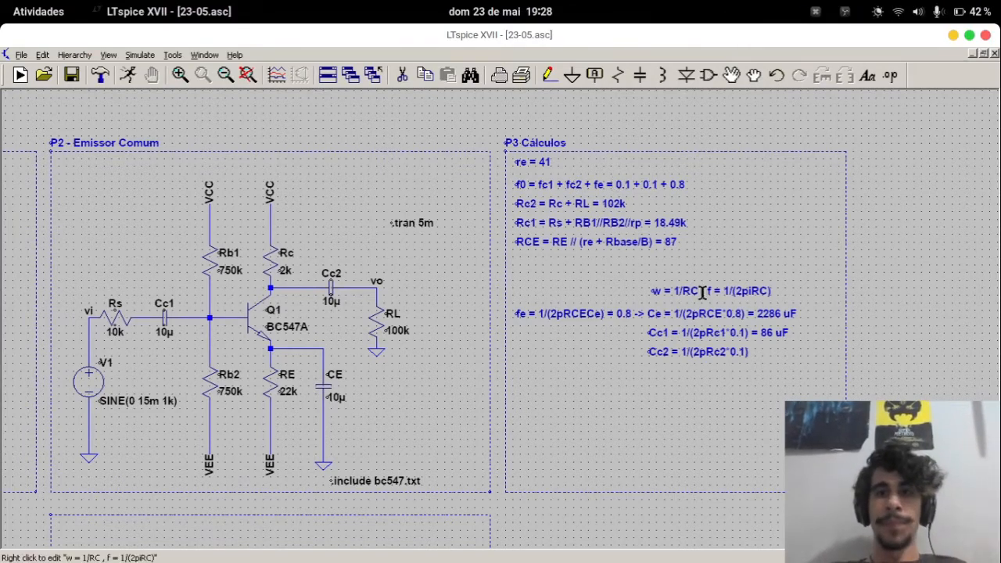
Switch to the terminal's Python prompt and evaluate (1/(2*math.pi*102e3*0.1))*1e6 for Cc2 by adapting the previous expression
key("alt+Tab")
key("alt+Tab")
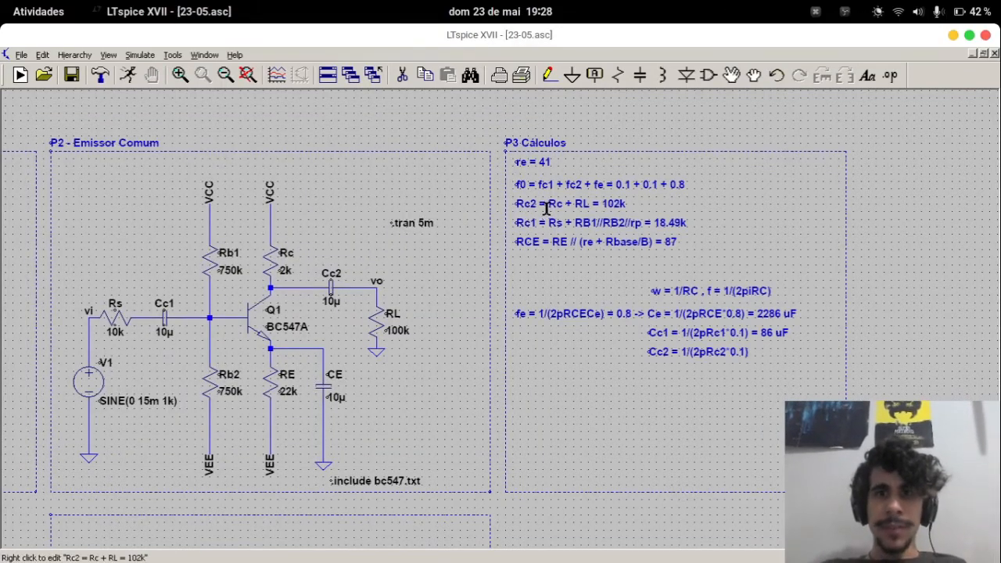
key("alt+Tab")
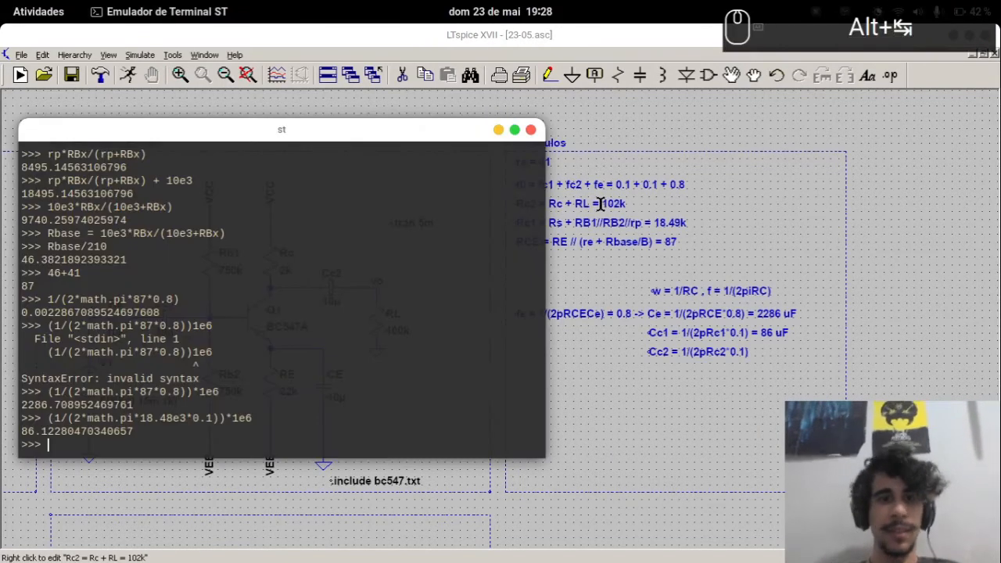
key("Up")
key("Left")
key("Left")
key("Left")
key("Left")
key("Left")
key("Left")
key("Left")
key("Left")
key("Left")
key("Left")
key("Left")
key("Left")
key("Left")
key("Left")
key("Left")
key("Left")
key("Right")
key("Right")
key("Right")
key("Right")
key("Right")
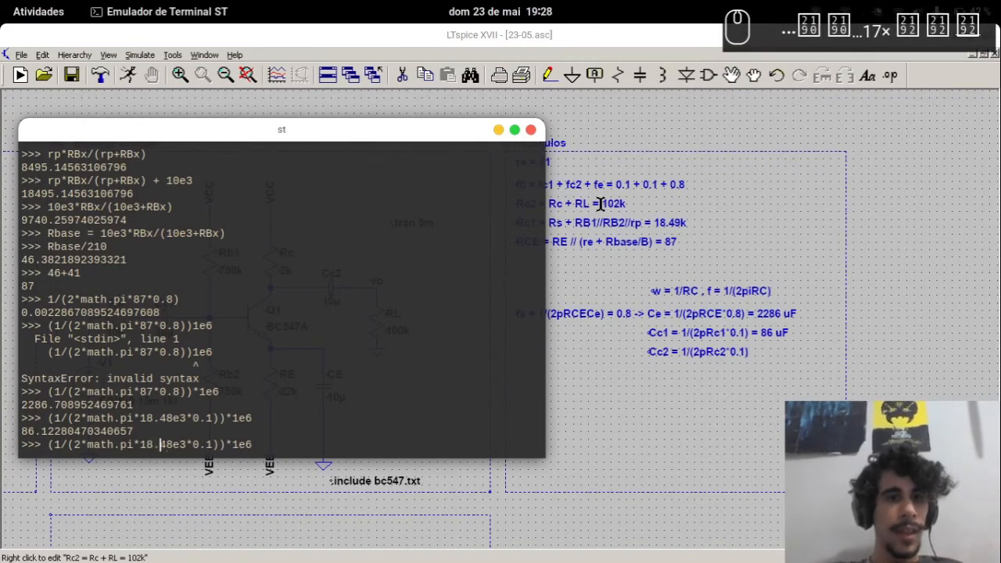
key("BackSpace")
key("BackSpace")
key("BackSpace")
key("BackSpace")
key("BackSpace")
type("102")
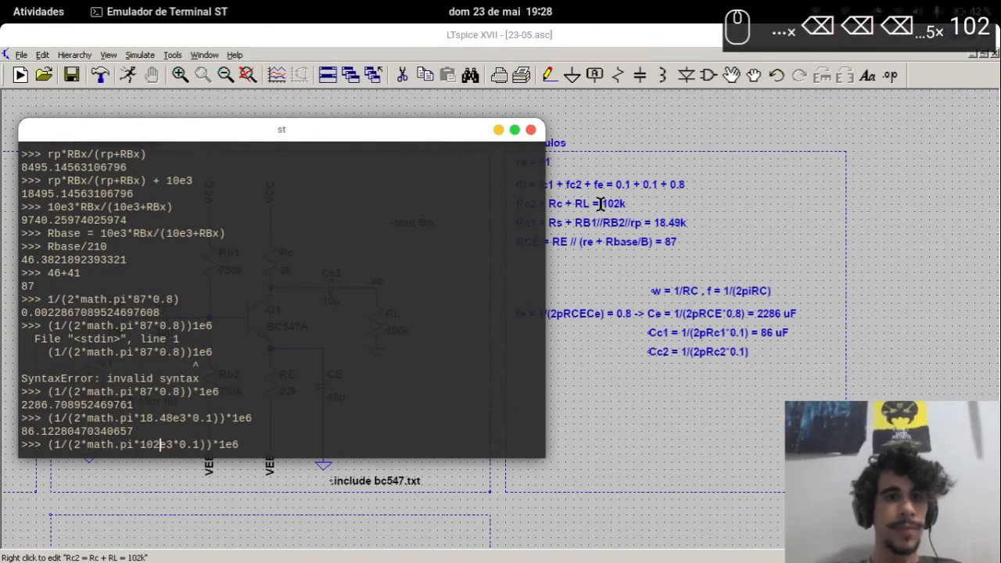
key("Return")
Switch back to LTspice, append "= 15.6uF" to the Cc2 comment and save the schematic
key("alt+Tab")
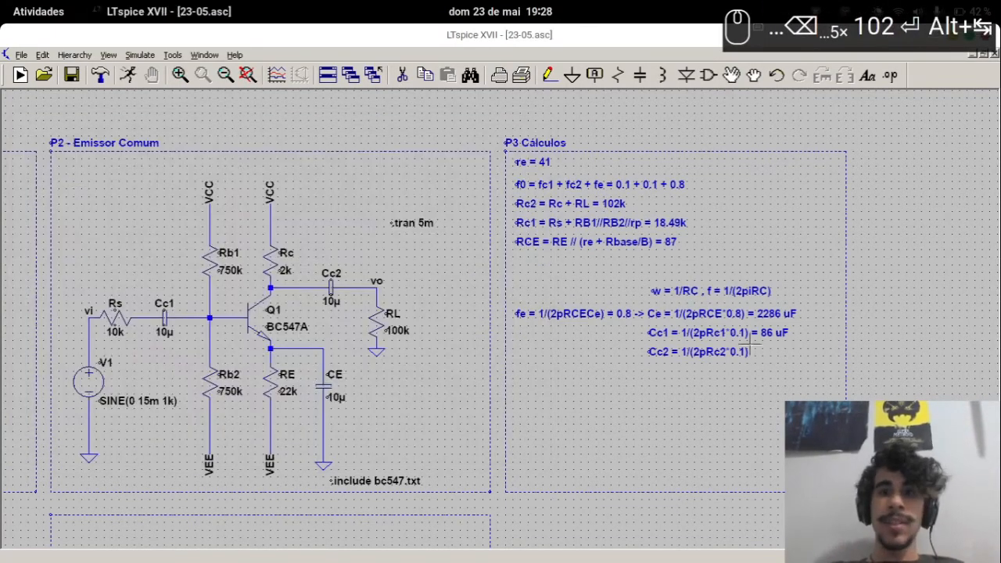
right_click(743, 353)
key("End")
type("= 15.6u")
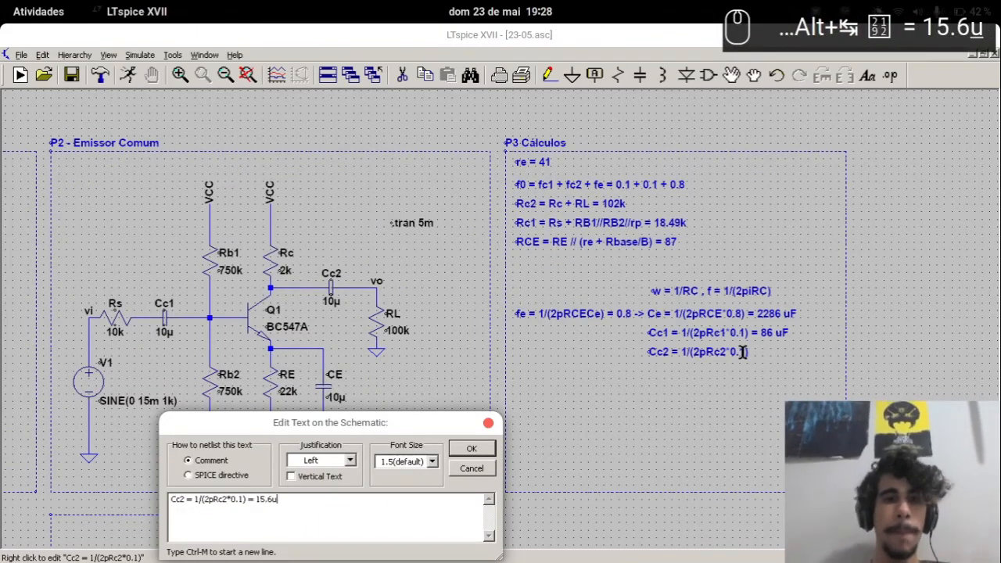
key("Return")
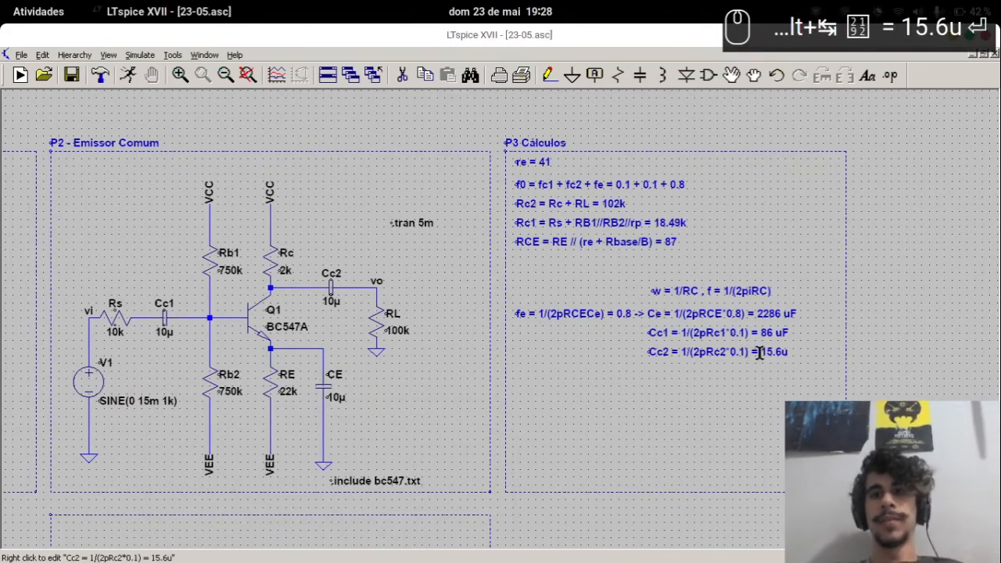
right_click(767, 355)
type("F")
key("Return")
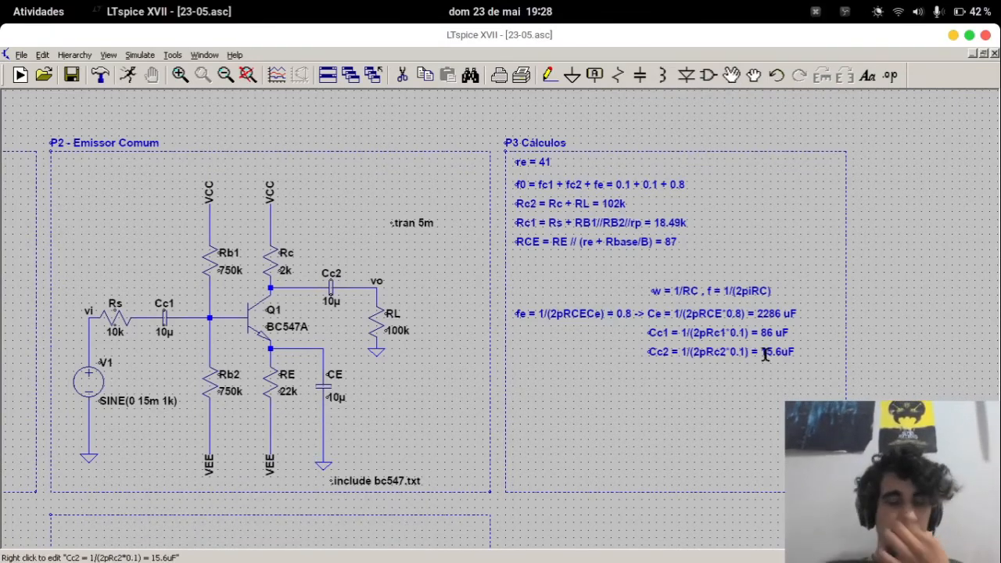
key("ctrl+s")
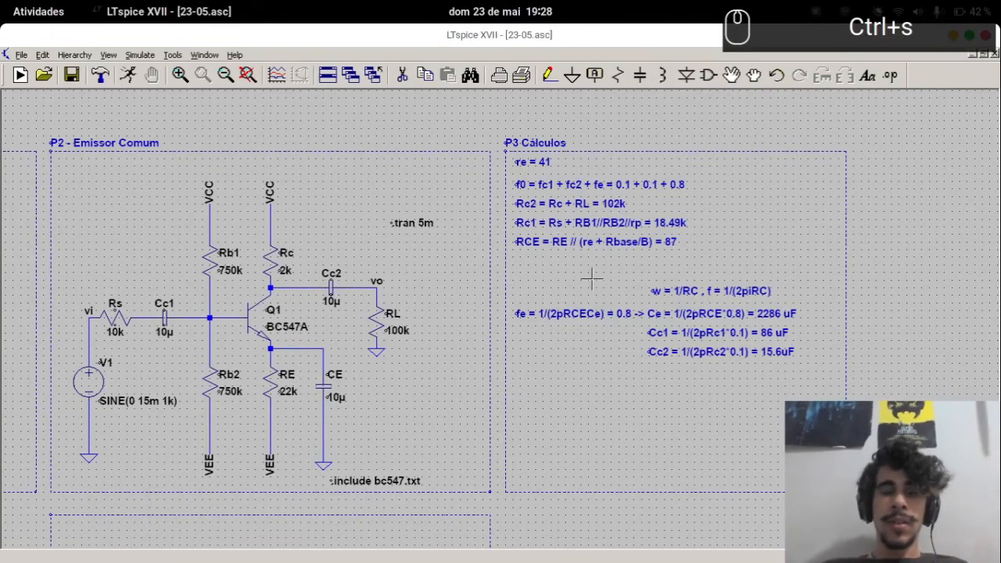
Set the output coupling capacitor Cc2 in the common-emitter circuit to 15.6u
left_click_drag(593, 278, 611, 273)
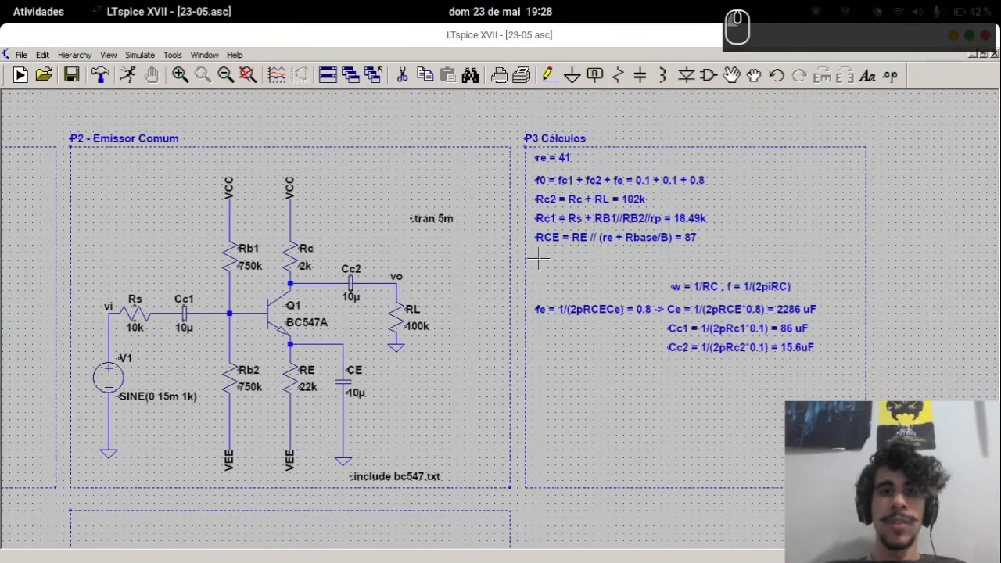
right_click(360, 296)
type("15.")
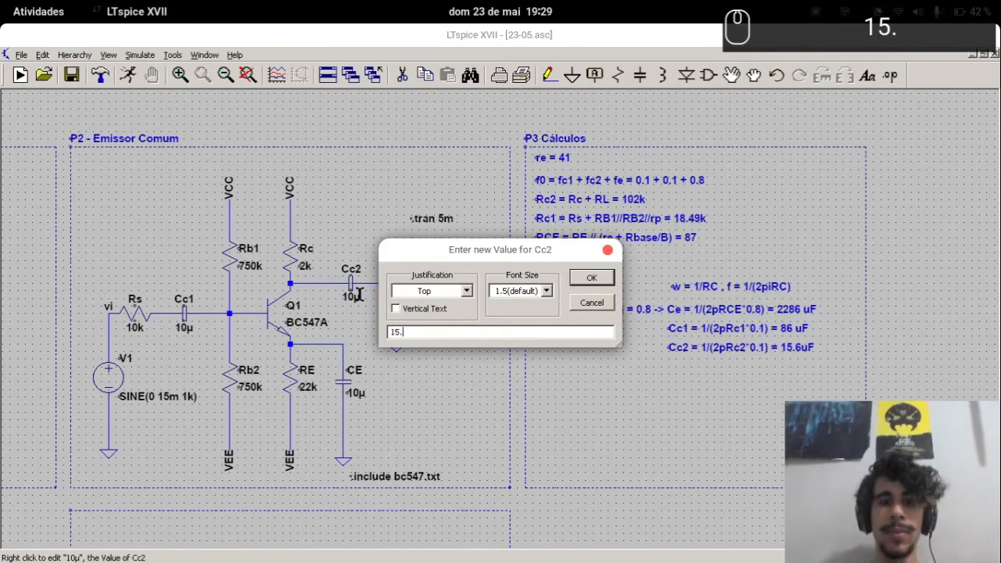
type("6u")
key("Return")
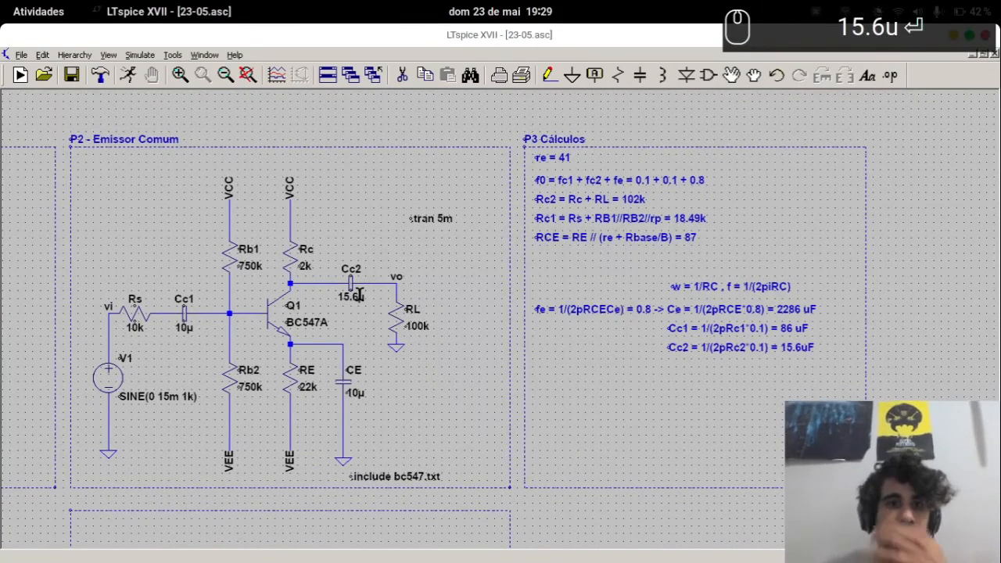
Set the emitter bypass capacitor CE to 2286u and the input coupling capacitor Cc1 to 86u
right_click(352, 397)
type("2286")
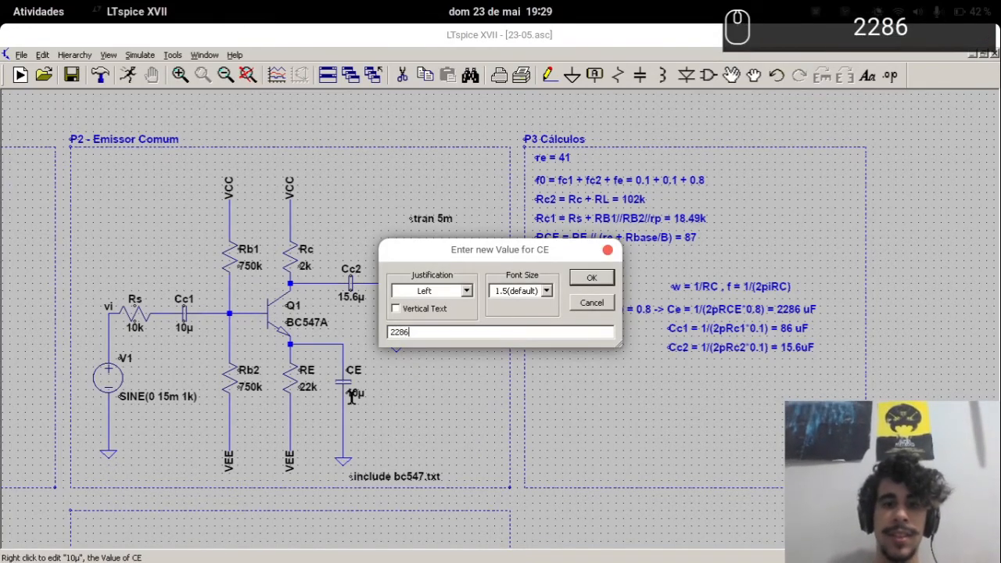
type("u")
key("Return")
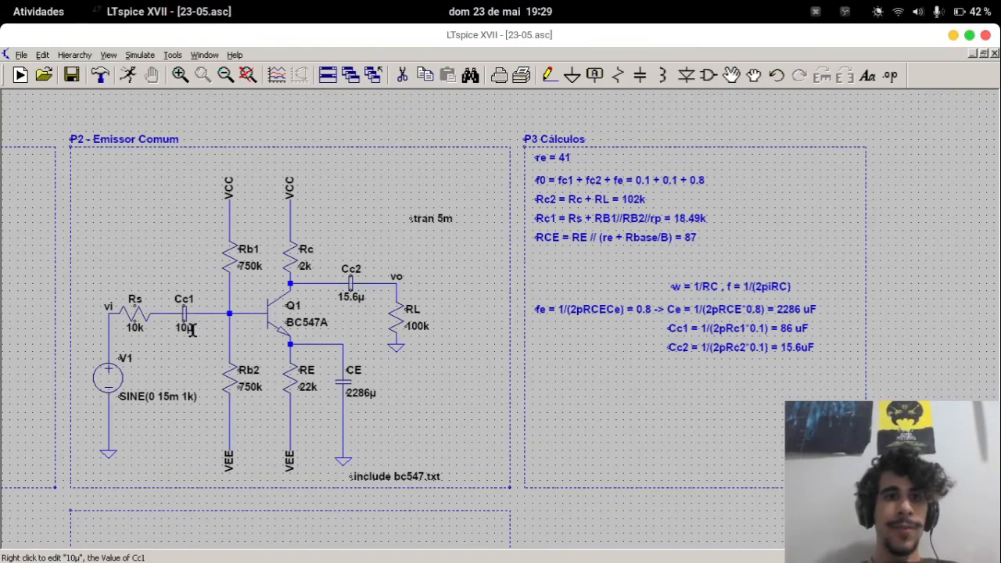
right_click(192, 331)
type("86u")
key("Return")
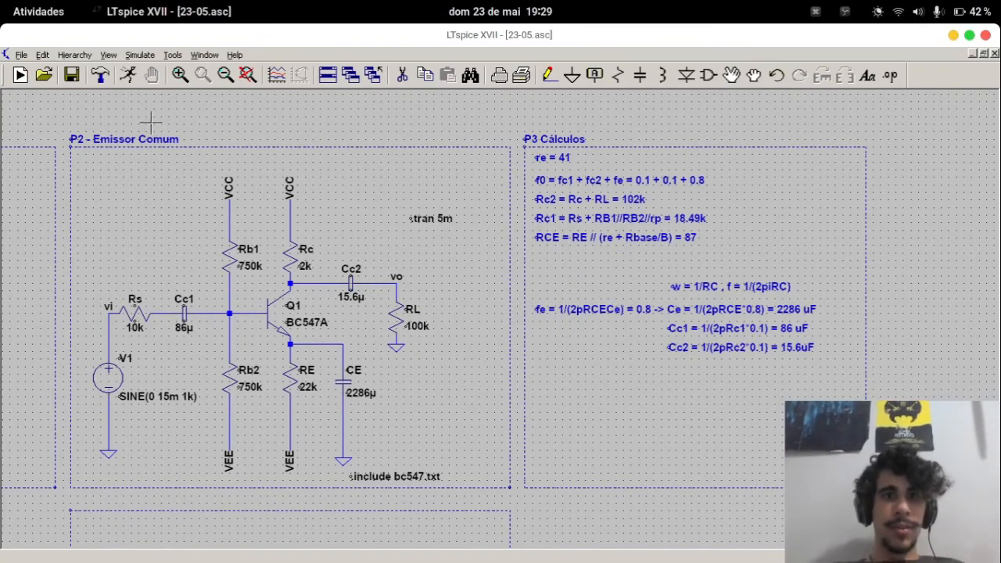
Try to run the 5 ms transient simulation and dismiss the netlist error
left_click(128, 74)
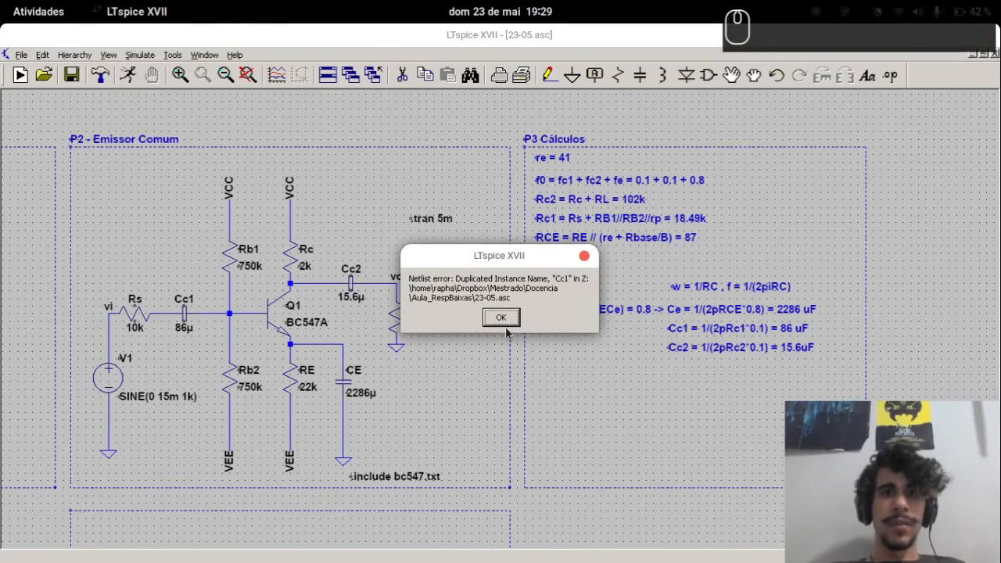
left_click(501, 317)
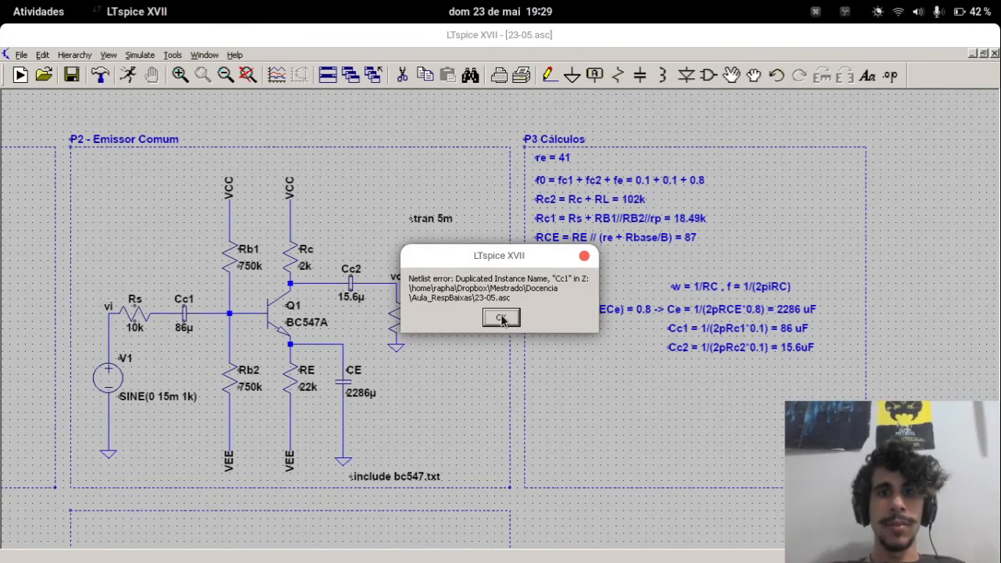
left_click(501, 318)
left_click(502, 307)
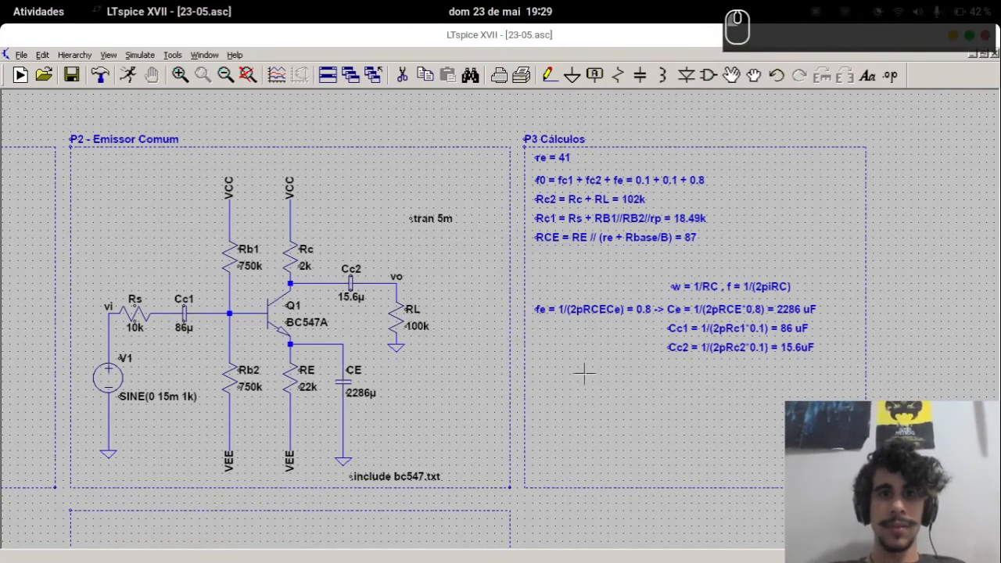
Delete the auxiliary equivalent circuit with V6, Rs, Cc1, RB1//RB2 and rp below the P3 calculations frame, and save the schematic
left_click_drag(584, 369, 329, 112)
key("Delete")
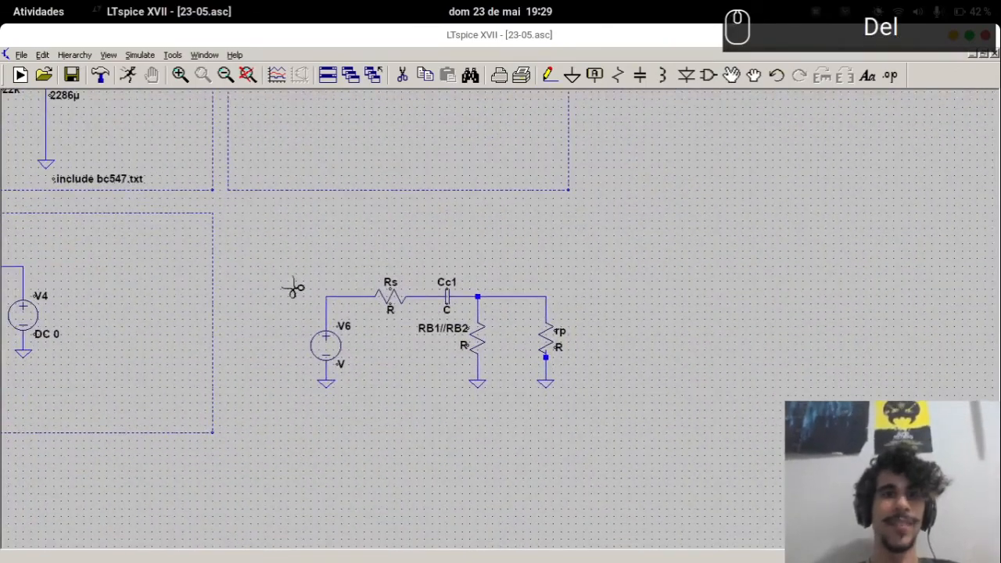
left_click_drag(263, 237, 671, 447)
key("Escape")
key("ctrl+s")
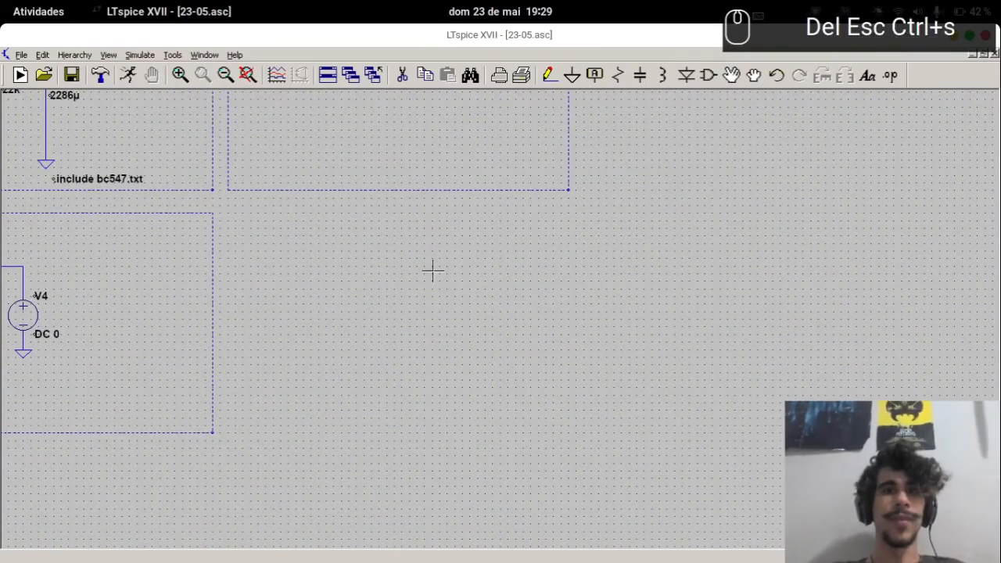
Run the transient simulation to plot the voltage at vo, and return to the maximized schematic with the waveform window closed
scroll(720, 458, "down", 4)
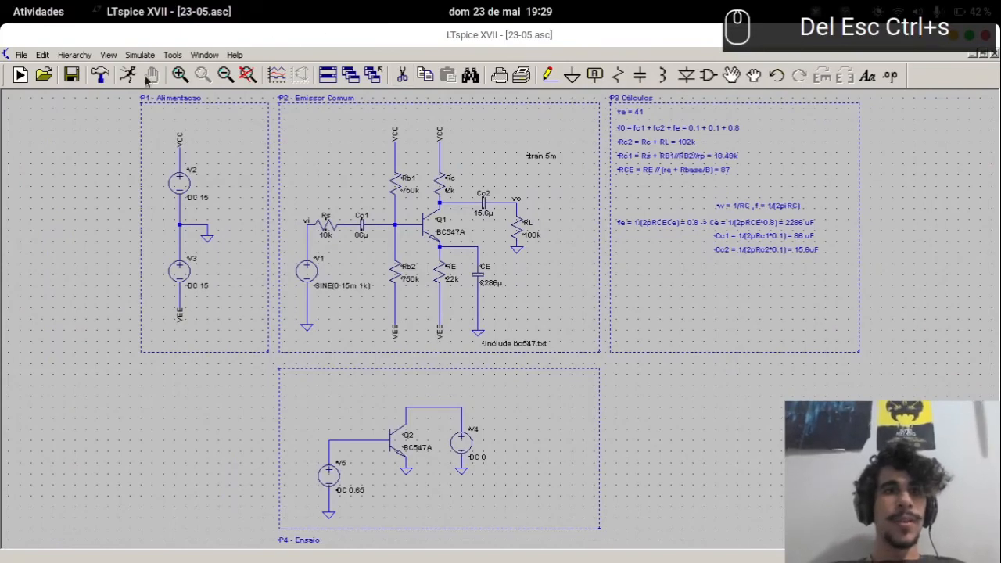
left_click(128, 75)
scroll(523, 360, "up", 3)
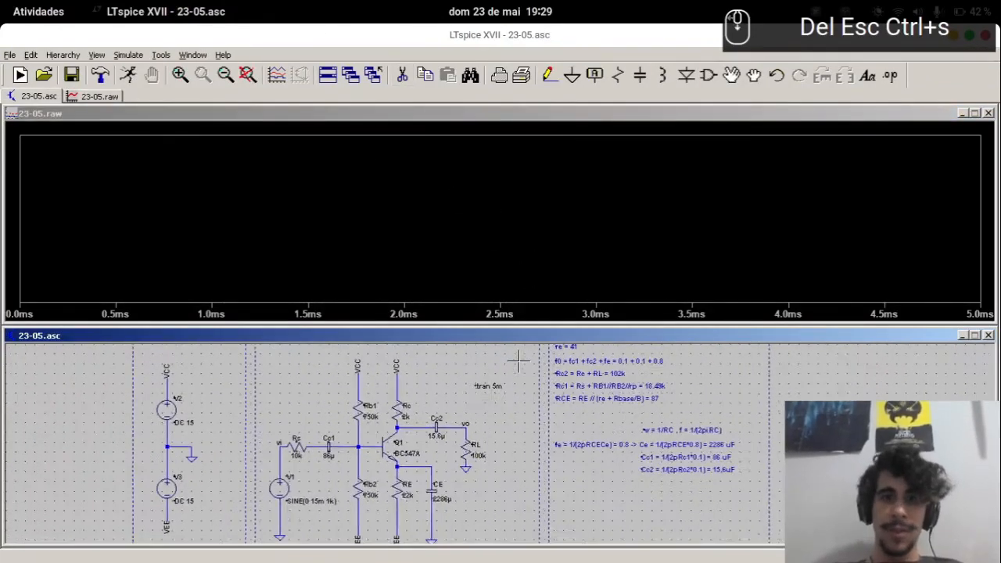
left_click(464, 427)
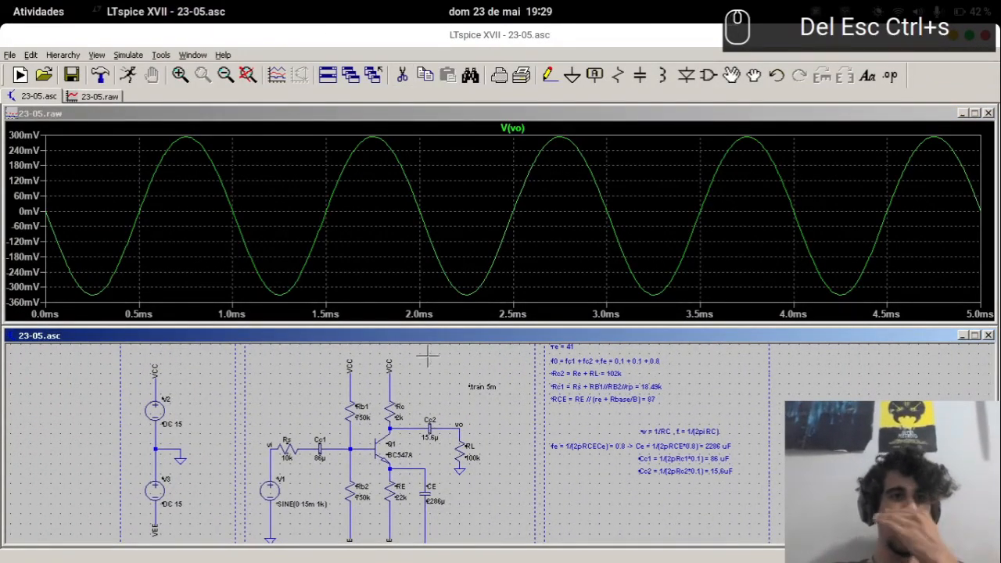
left_click(988, 114)
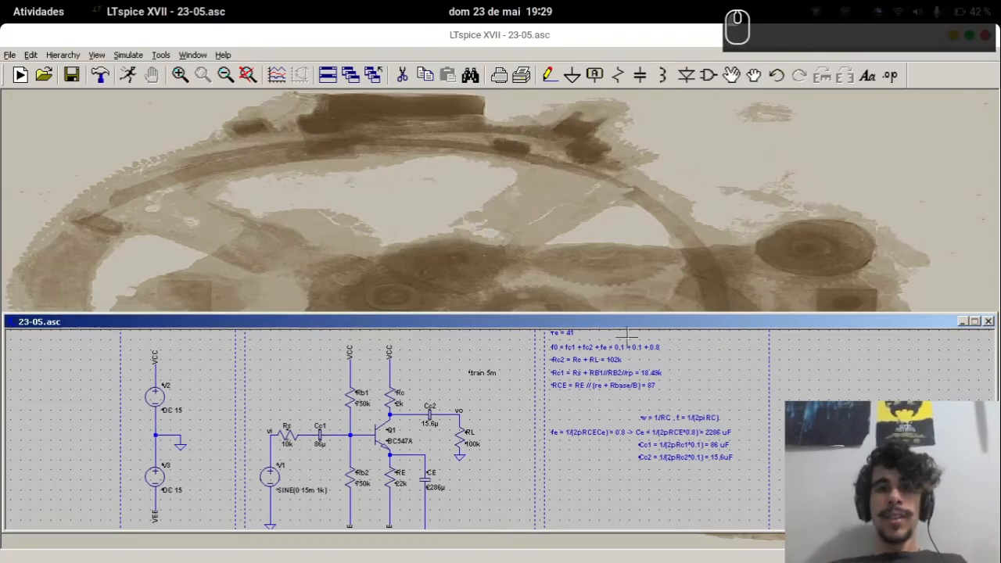
double_click(622, 328)
scroll(496, 290, "up", 1)
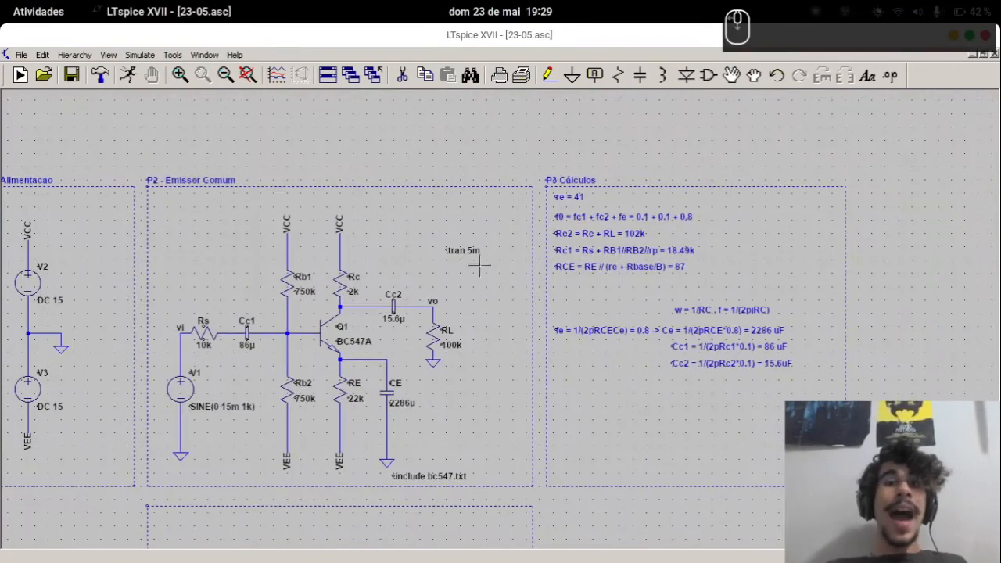
Change the .tran 5m command to an AC analysis with a decade sweep, 100 points per decade, from 0.01 to 20k
right_click(468, 249)
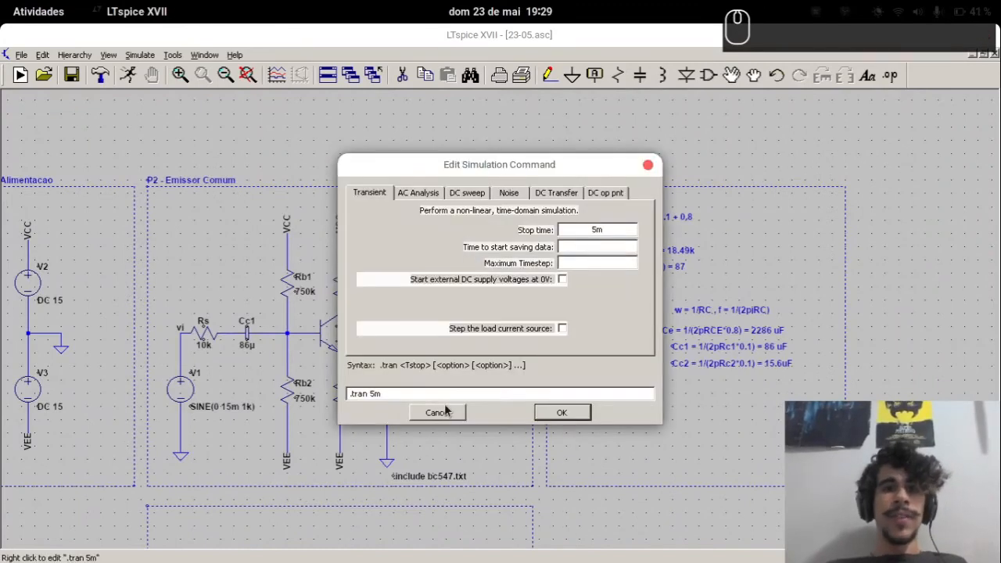
left_click(434, 197)
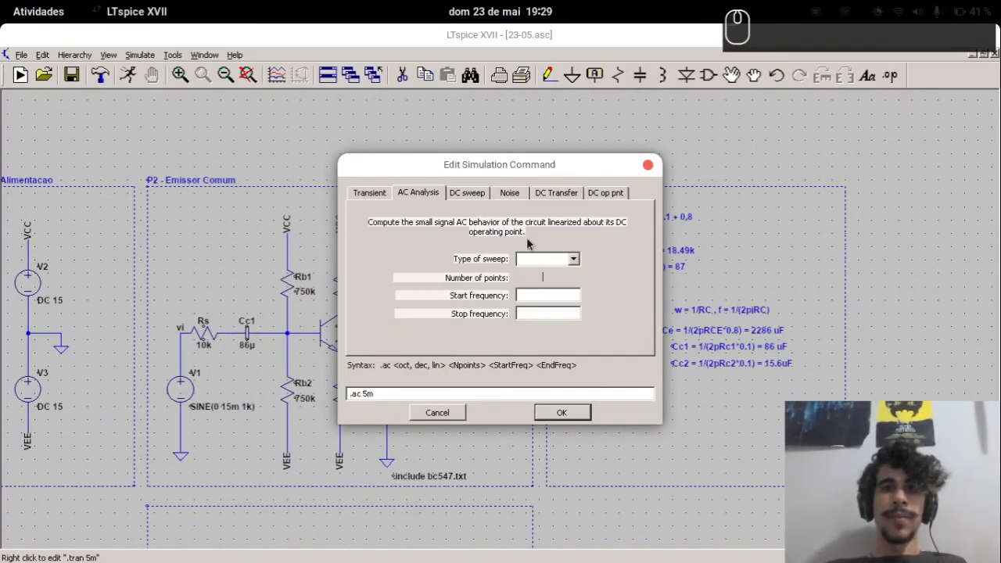
left_click(544, 260)
left_click(546, 273)
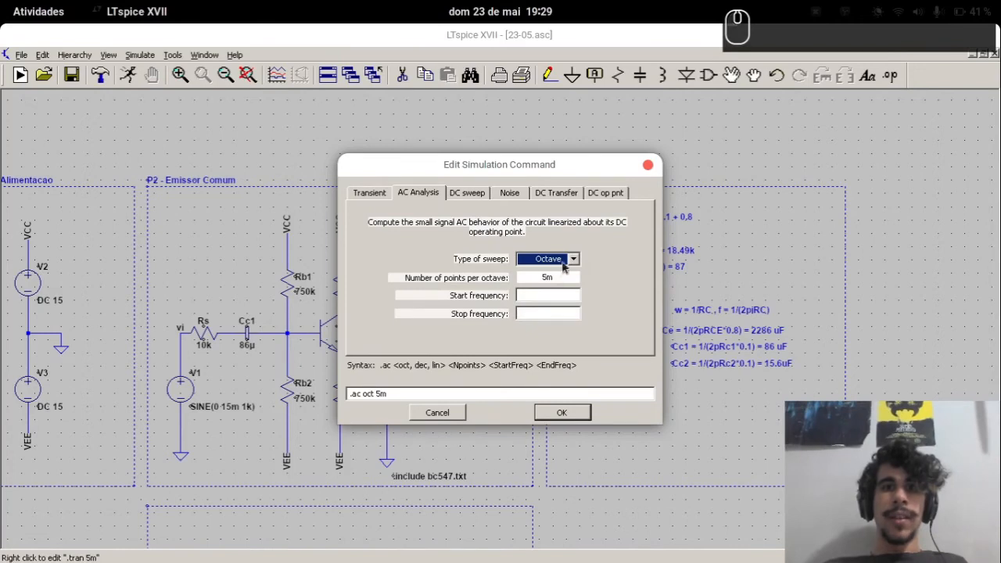
left_click(565, 267)
left_click(551, 284)
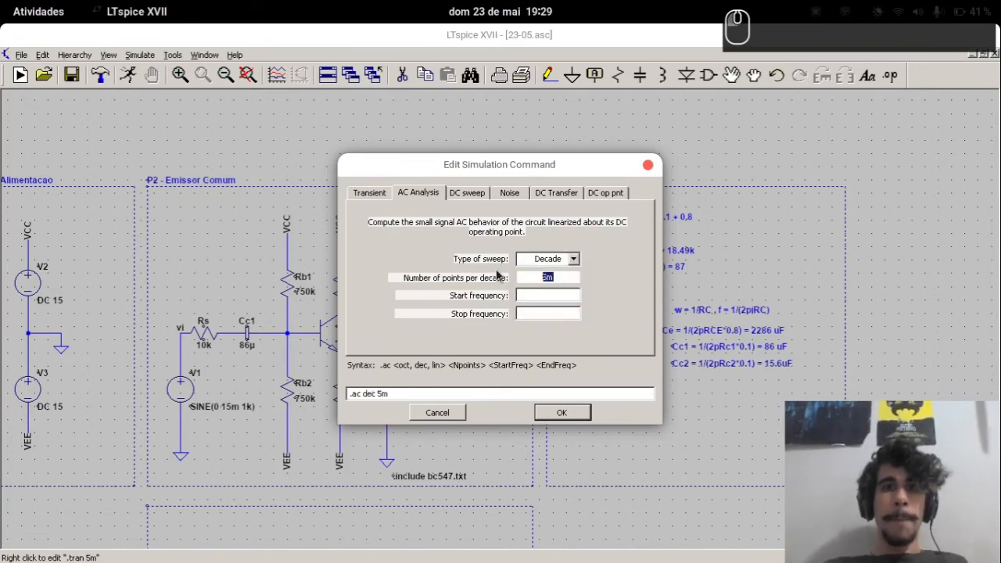
type("100")
key("Tab")
type("0.01")
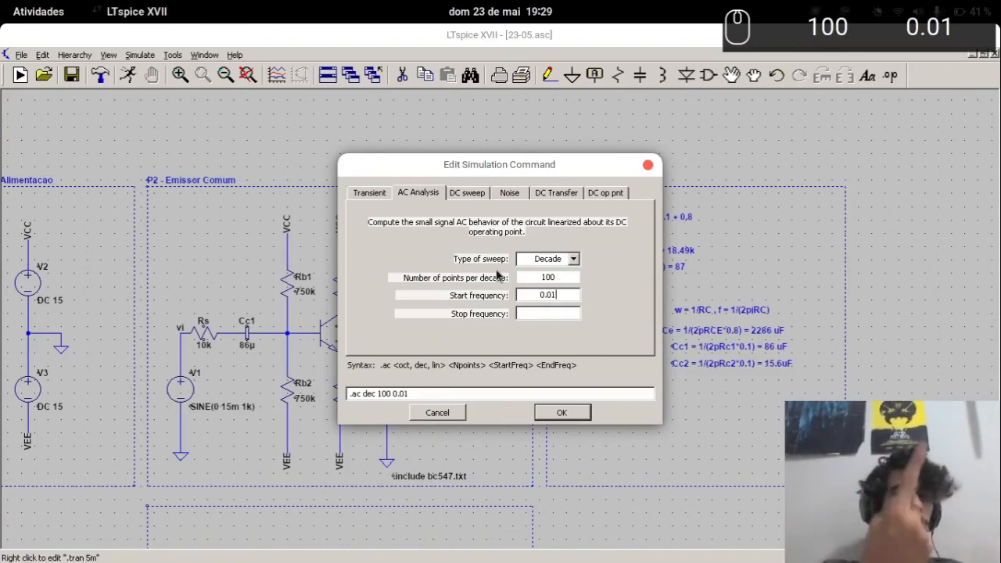
key("Tab")
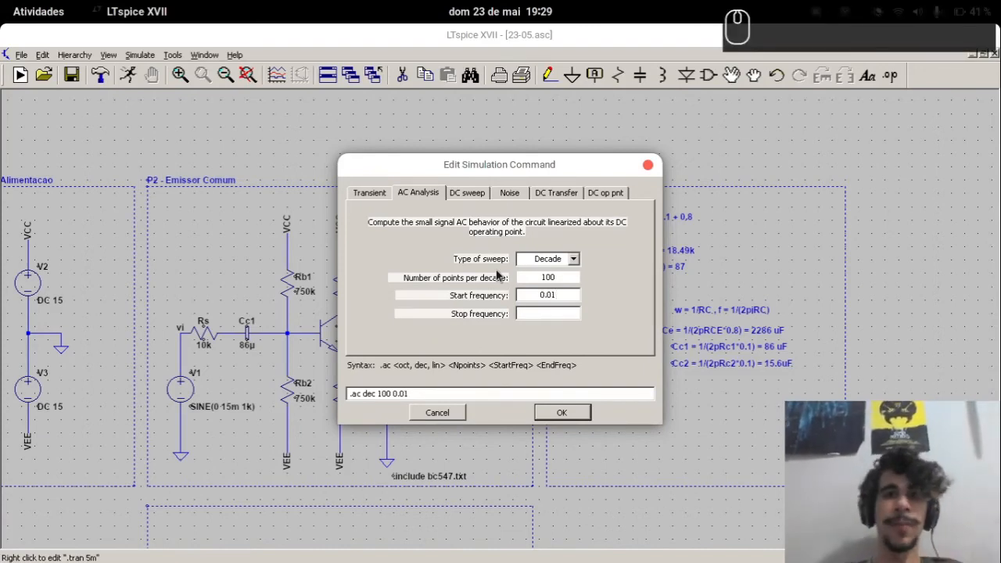
type("20k")
key("Return")
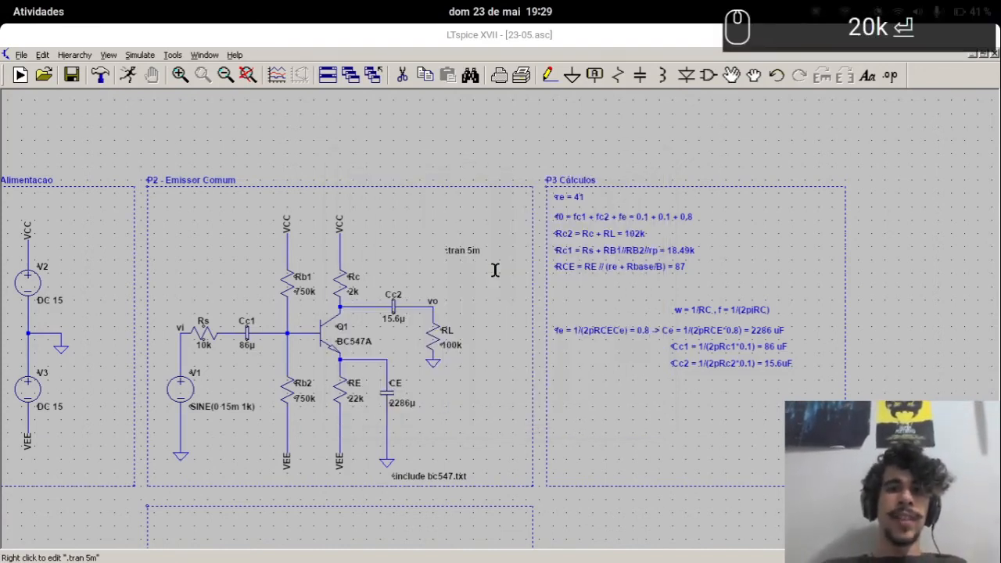
Run the AC analysis and close the SPICE error log
key("F10")
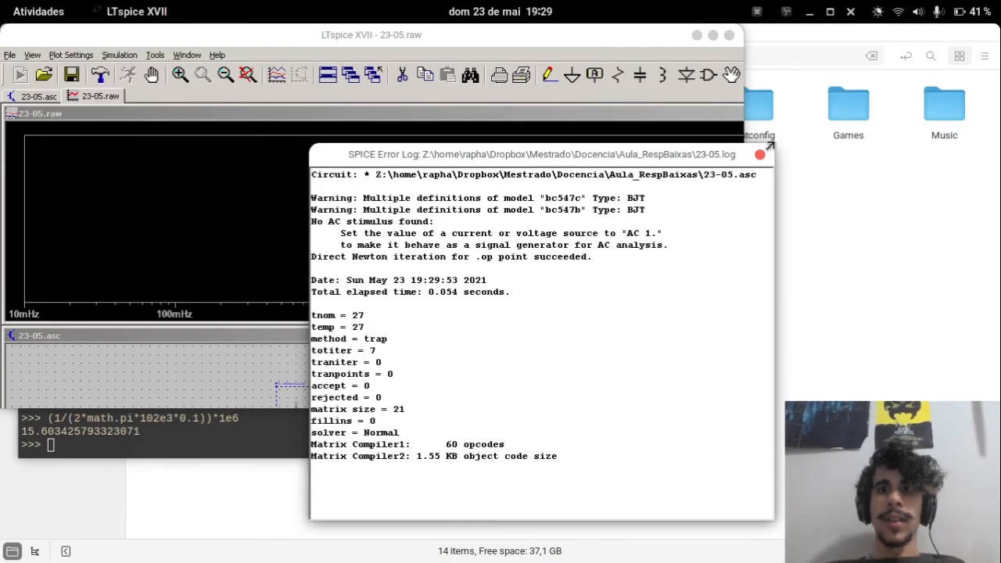
left_click(759, 154)
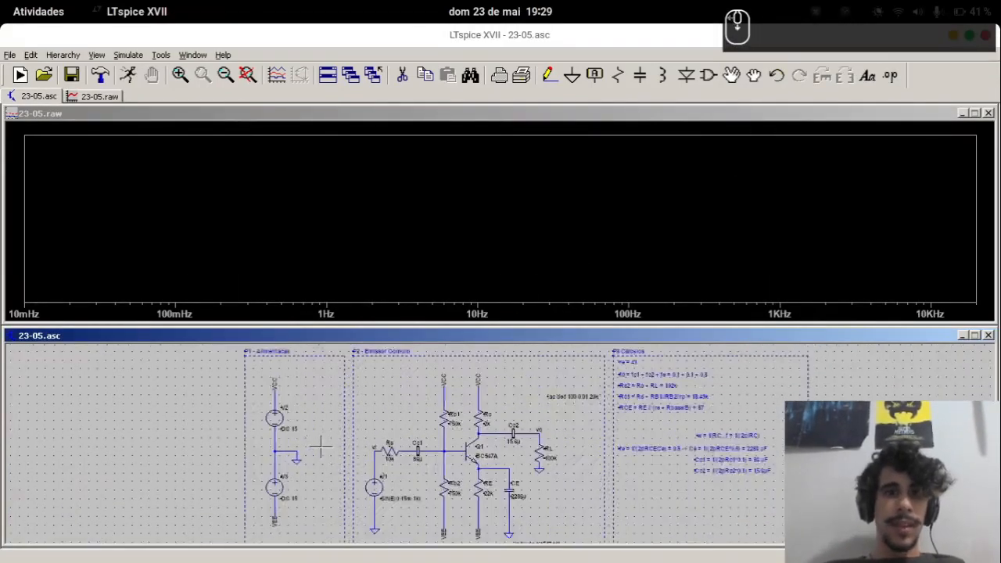
scroll(320, 448, "up", 5)
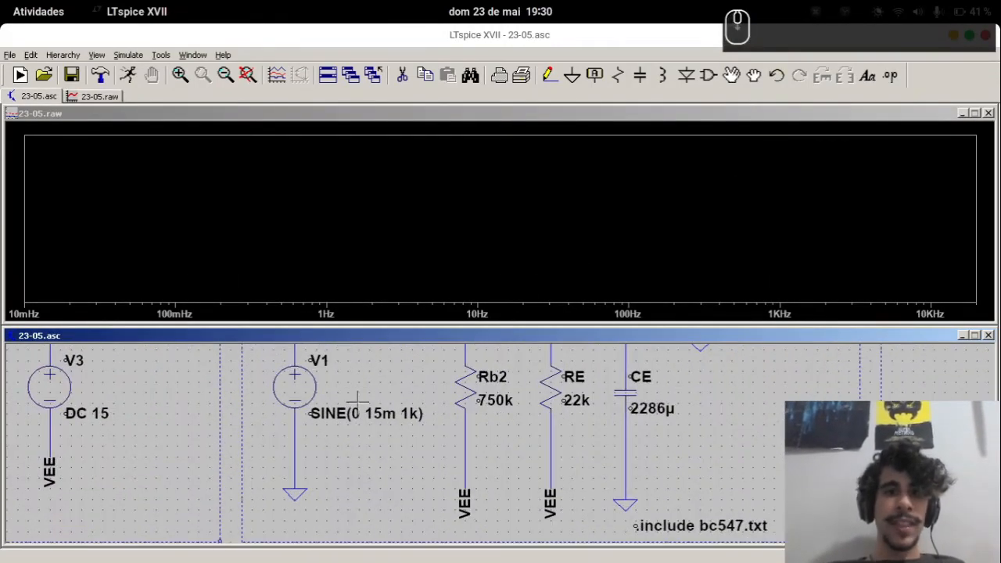
Add an AC amplitude of 1 to source V1, making its value SINE(0 15m 1k) AC 1
right_click(360, 413)
key("End")
type("A")
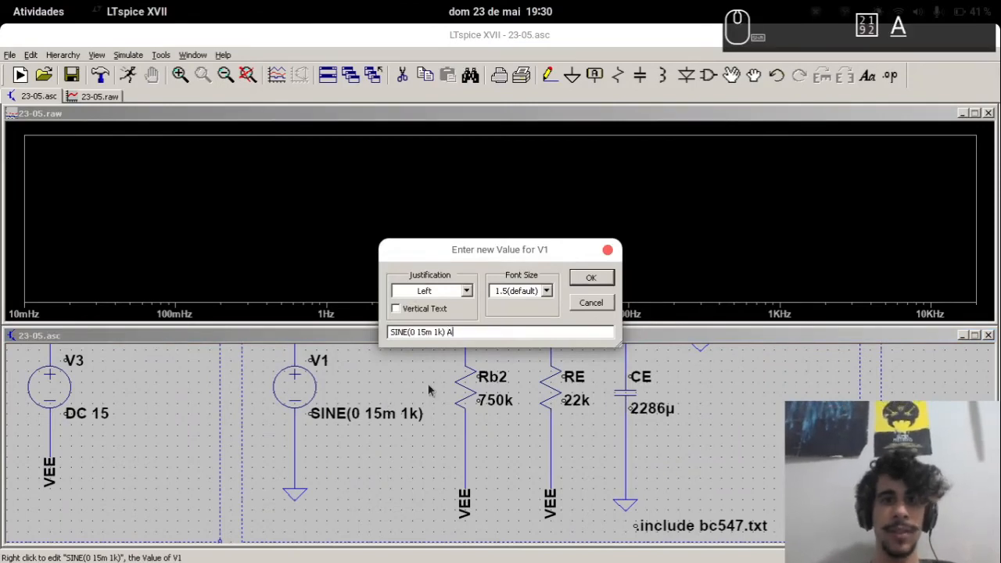
type("C 1")
key("Return")
Rerun the AC analysis and plot the voltage at vo with its phase curve hidden
left_click_drag(430, 389, 317, 462)
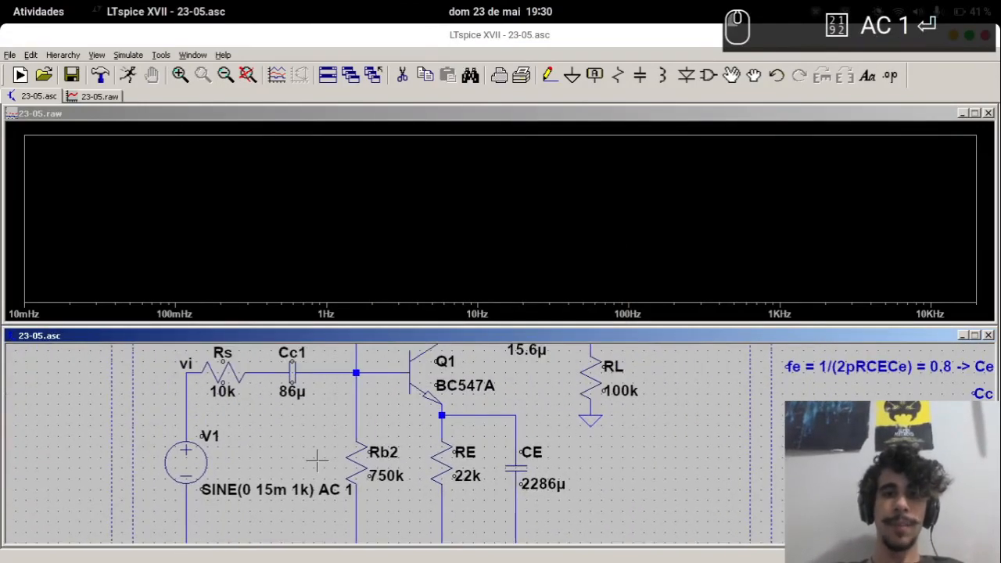
key("F10")
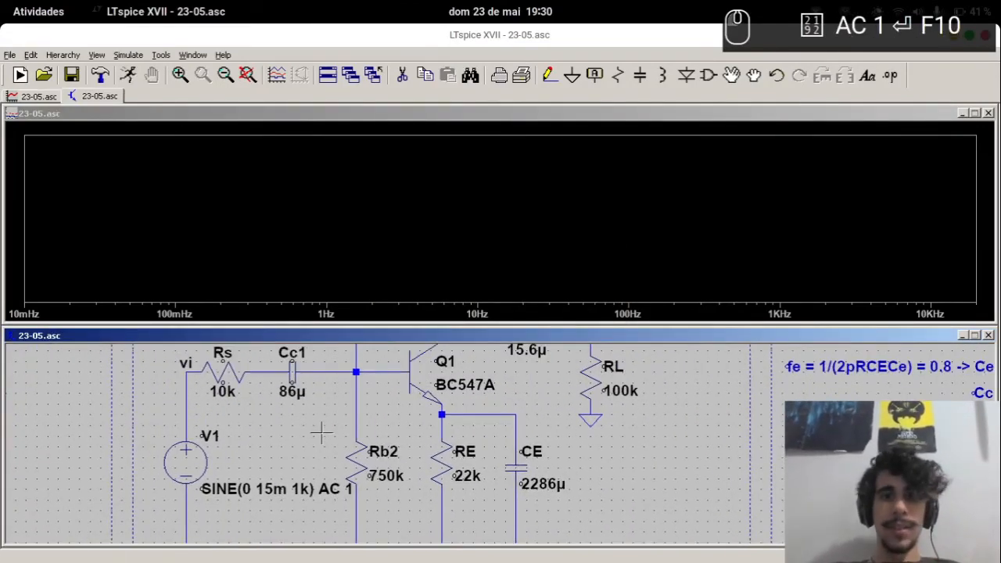
key("F10")
left_click_drag(551, 416, 353, 509)
left_click(365, 424)
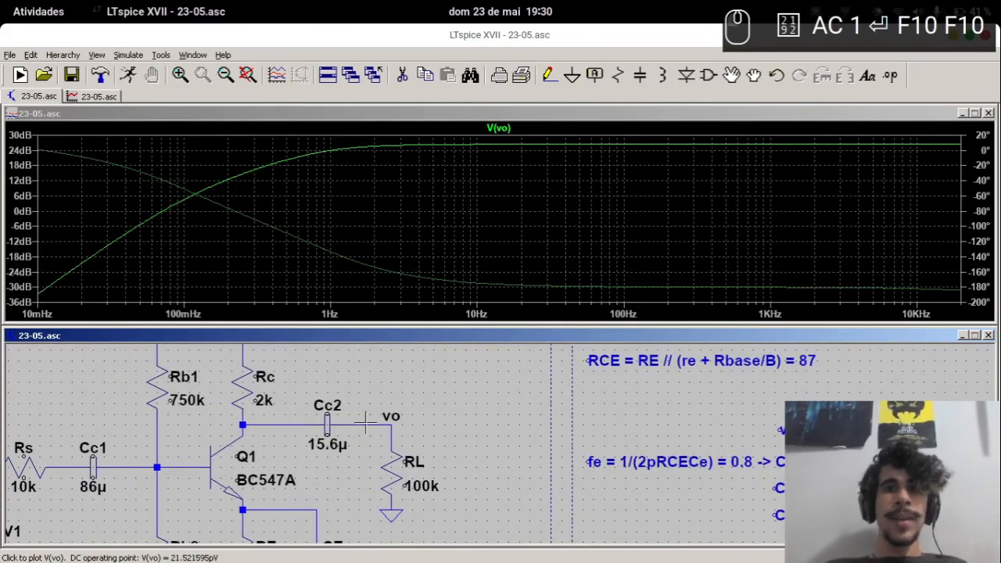
right_click(965, 209)
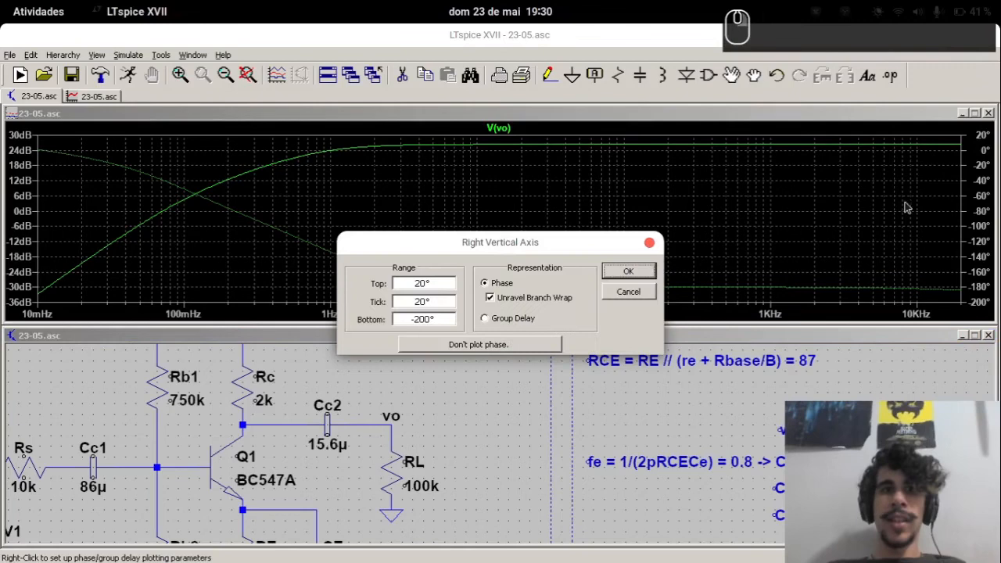
left_click(546, 348)
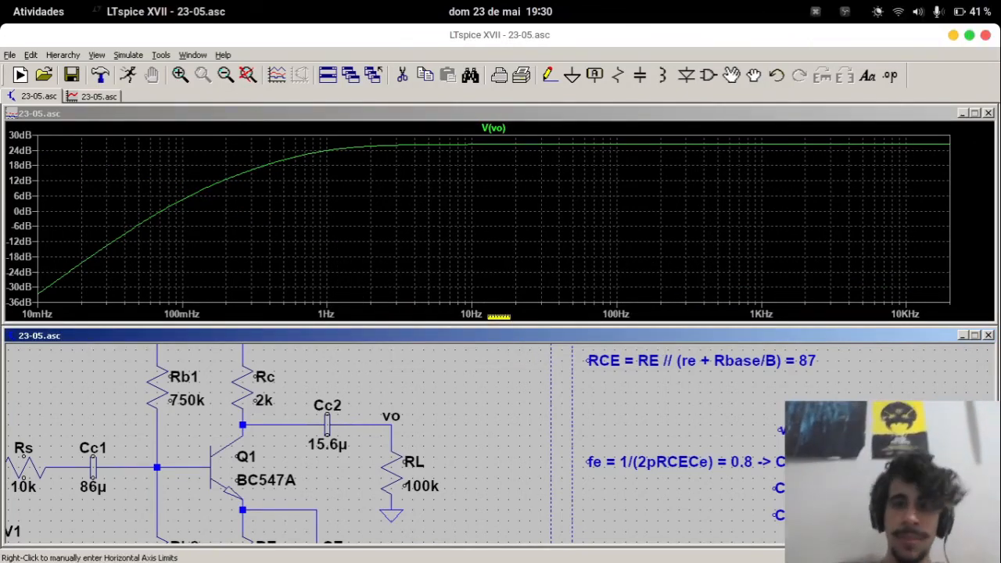
left_click_drag(777, 427, 699, 420)
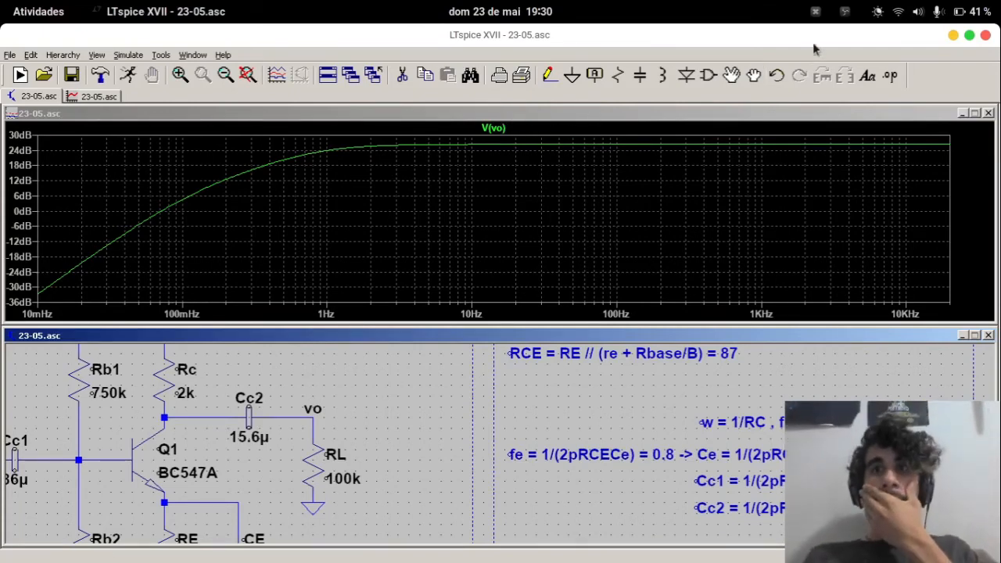
Attach a cursor to the V(vo) trace and measure the gain in the flat mid-band region
left_click(493, 128)
left_click_drag(505, 158, 548, 169)
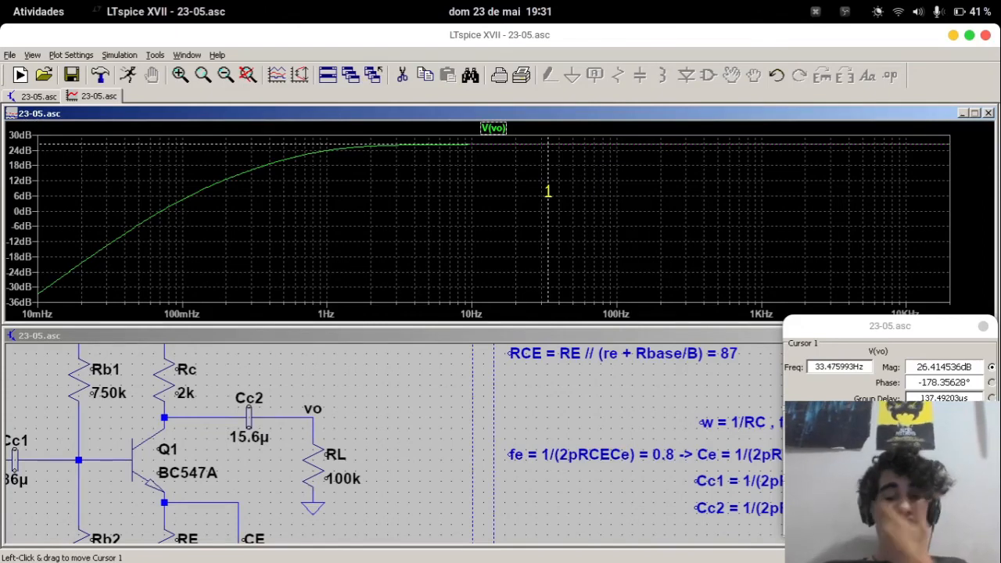
left_click_drag(548, 191, 630, 220)
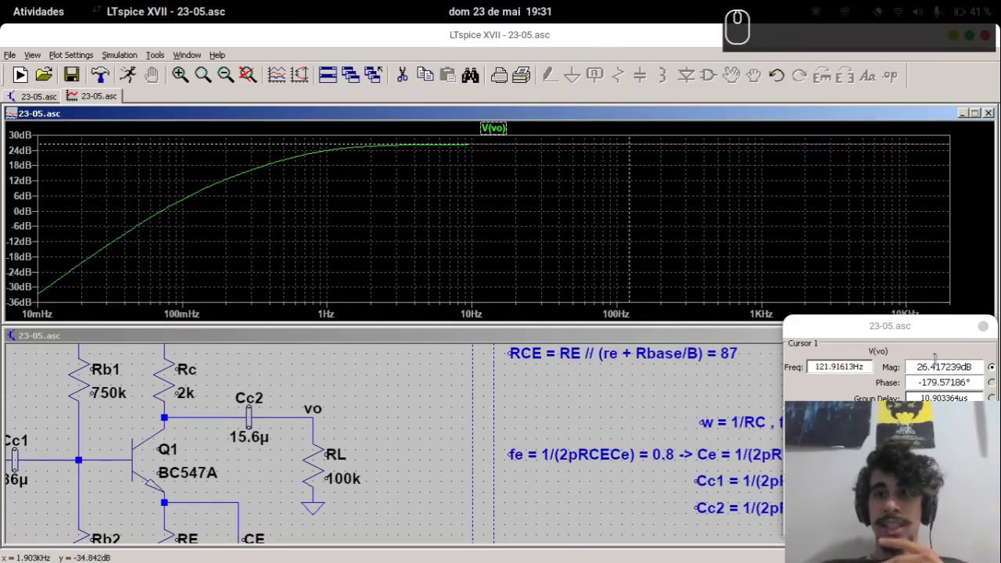
left_click(630, 222)
Move the cursor down the low-frequency roll-off to about 3 dB below the mid-band gain and read the cutoff frequency
left_click_drag(630, 223, 430, 237)
left_click_drag(842, 335, 391, 206)
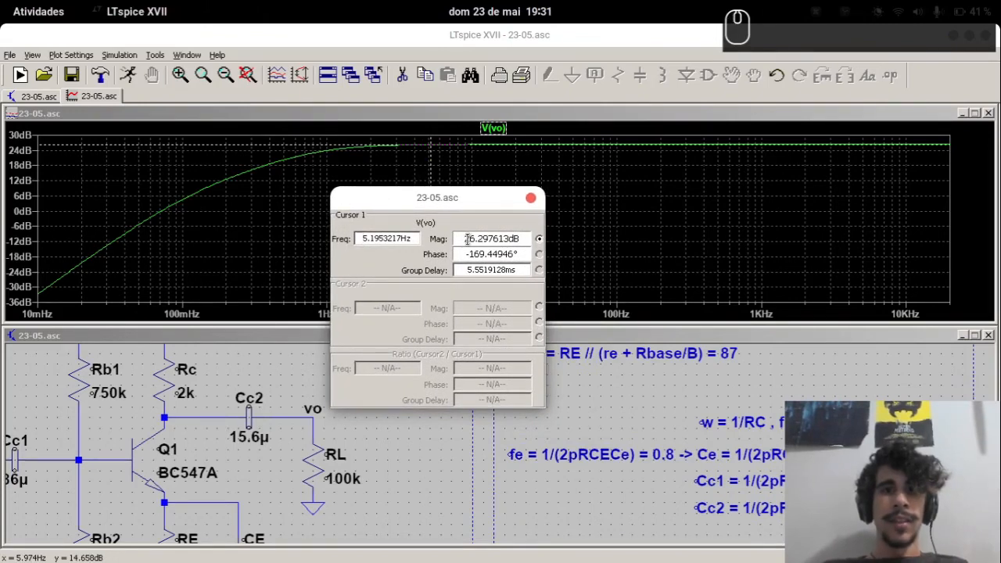
mouse_move(427, 147)
left_mouse_down()
mouse_move(319, 182)
mouse_move(336, 292)
left_mouse_up()
left_click_drag(327, 335, 388, 338)
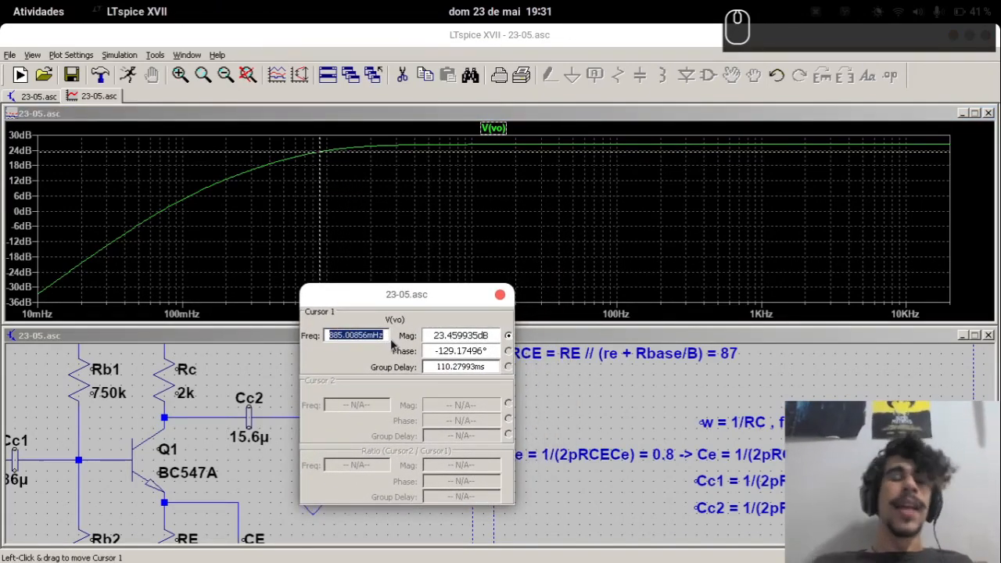